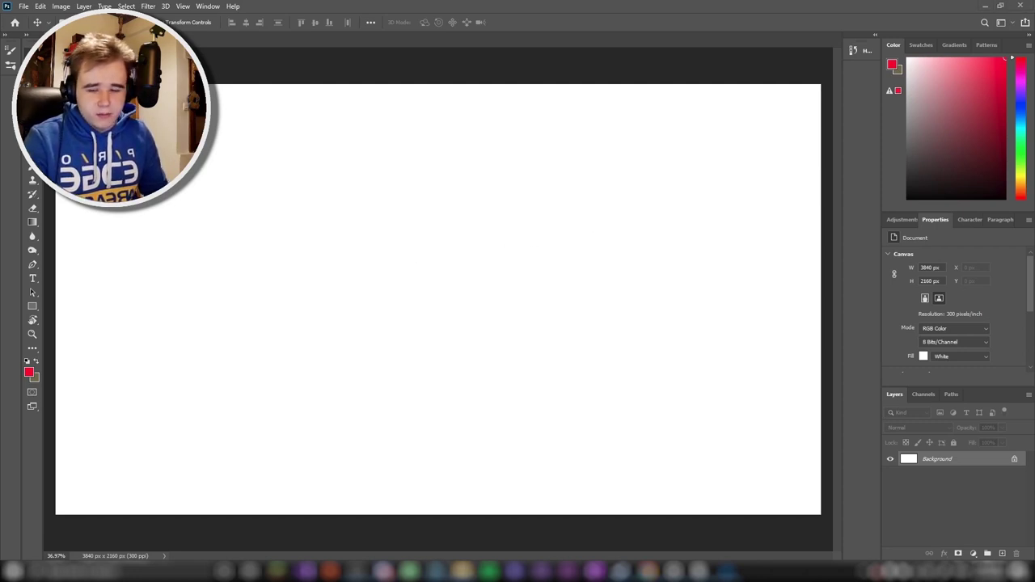
- Place the black-hole galaxy image01.jpg as a smart object filling the 3840×2160 canvas
{"action": "left_click_drag", "start_coordinate": [428, 332], "coordinate": [427, 319]}
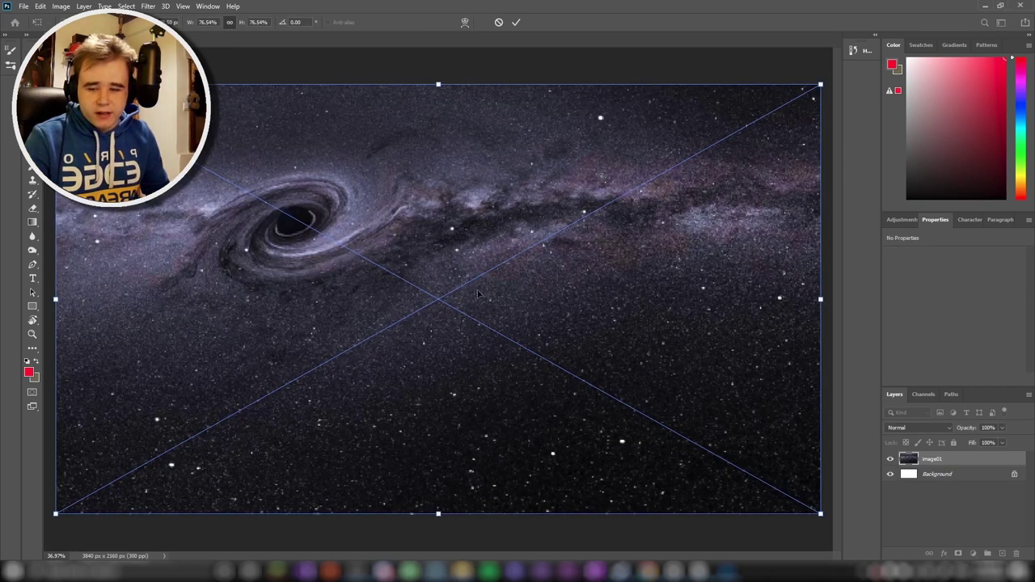
{"action": "key", "text": "Return"}
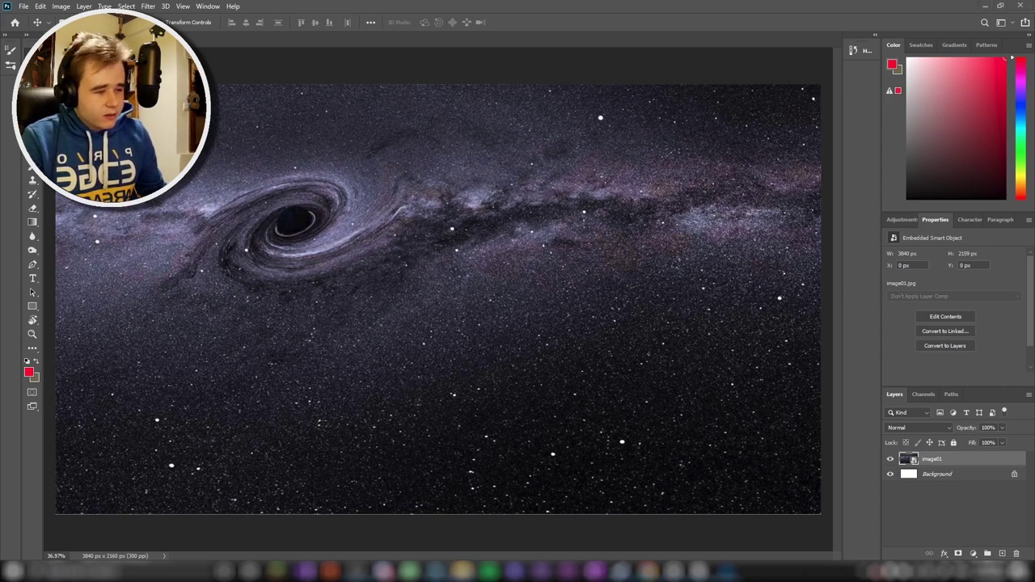
- Import the remaining meme pictures as separate placed layers
{"action": "left_click_drag", "start_coordinate": [635, 414], "coordinate": [614, 401]}
{"action": "key", "text": "Return"}
{"action": "key", "text": "Return"}
{"action": "key", "text": "Return"}
{"action": "key", "text": "Return"}
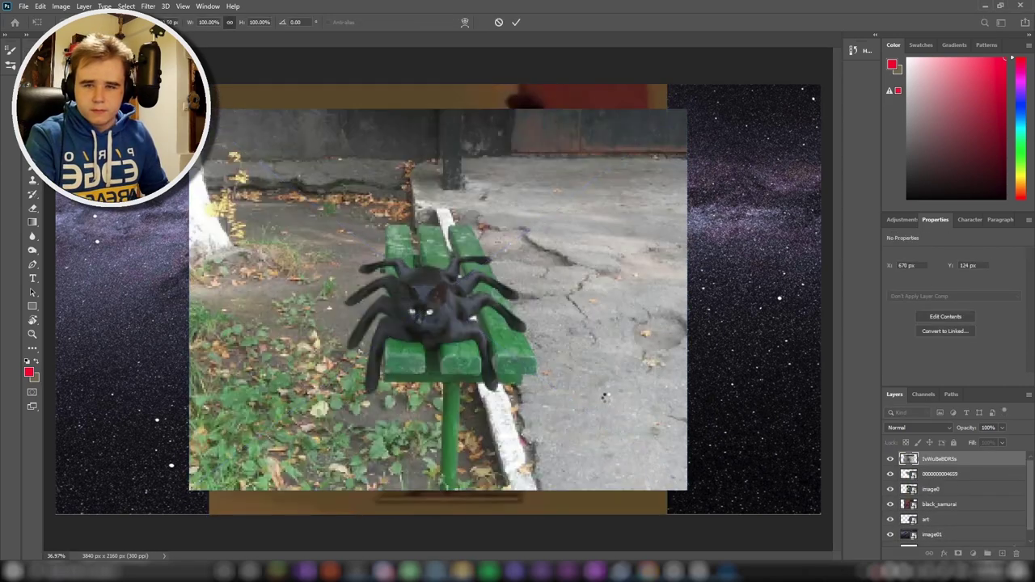
{"action": "key", "text": "Return"}
{"action": "key", "text": "Return"}
{"action": "key", "text": "Return"}
{"action": "key", "text": "Return"}
{"action": "key", "text": "Return"}
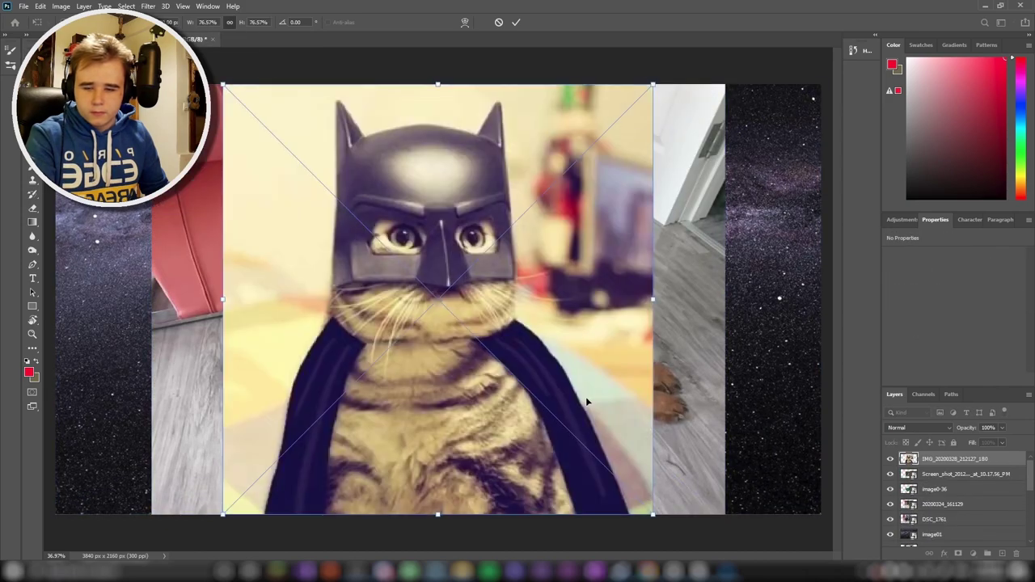
{"action": "key", "text": "Return"}
{"action": "key", "text": "Return"}
{"action": "key", "text": "Return"}
{"action": "key", "text": "Return"}
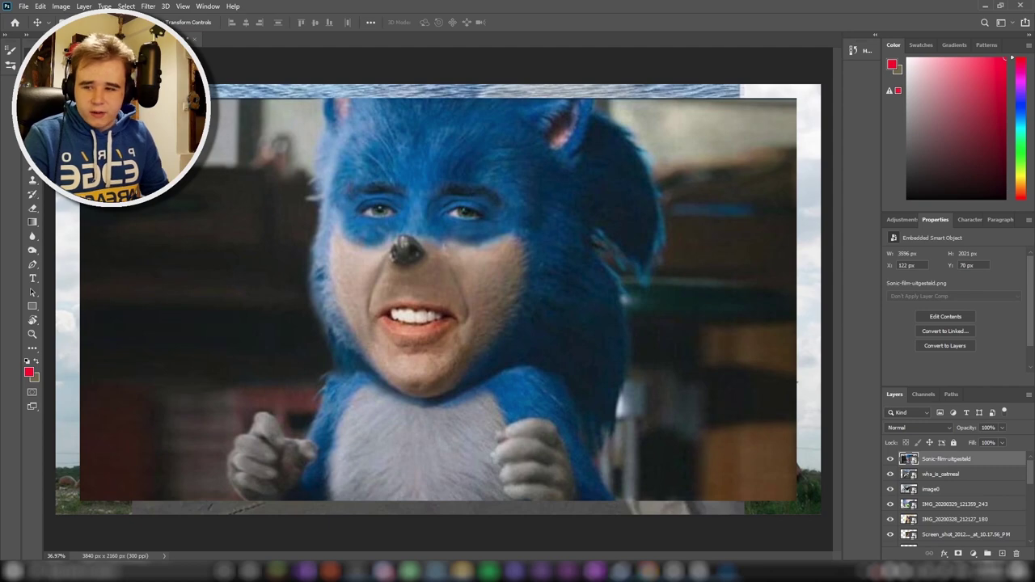
- Hide the Sonic, SUSAN dog and spider picture layers
{"action": "left_click", "coordinate": [890, 459]}
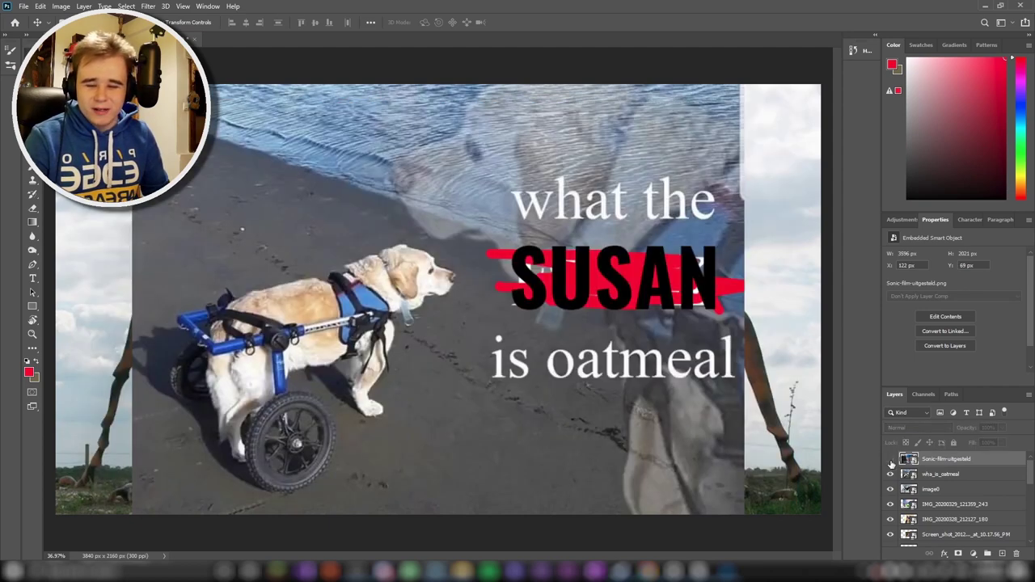
{"action": "left_click", "coordinate": [891, 475]}
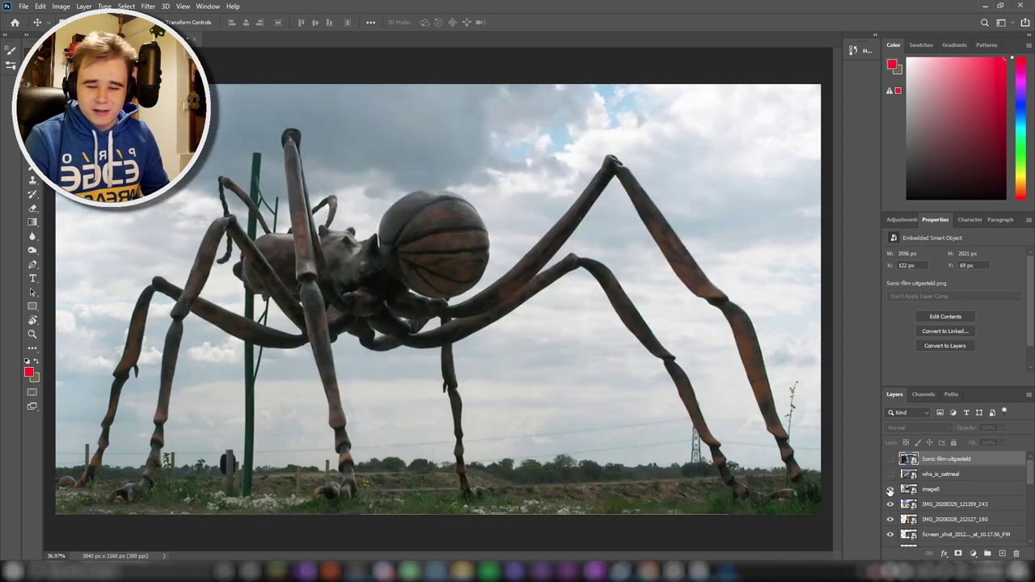
{"action": "left_click", "coordinate": [890, 489]}
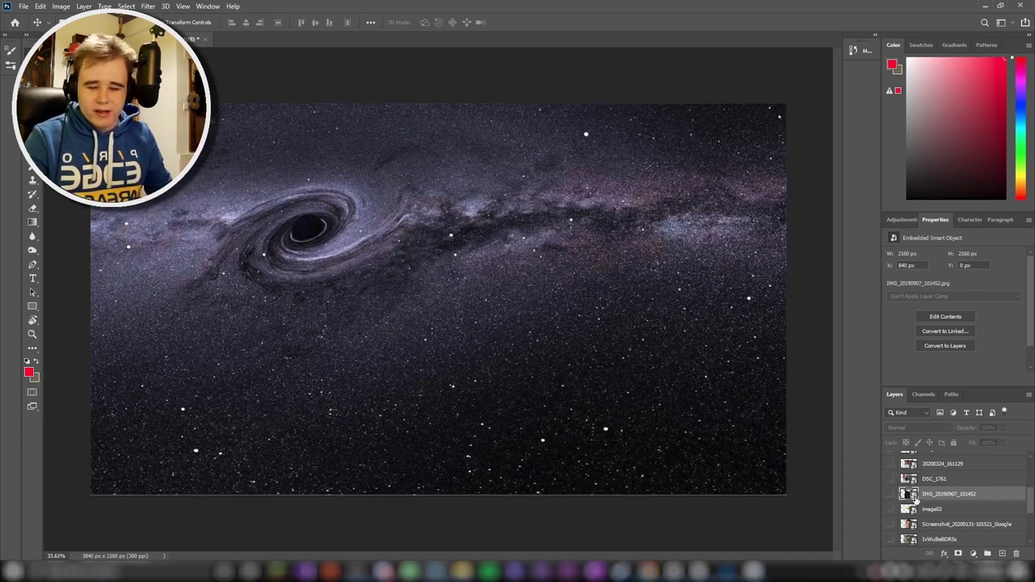
- Show the black cat layer and shrink it over the black hole
{"action": "left_click", "coordinate": [890, 494]}
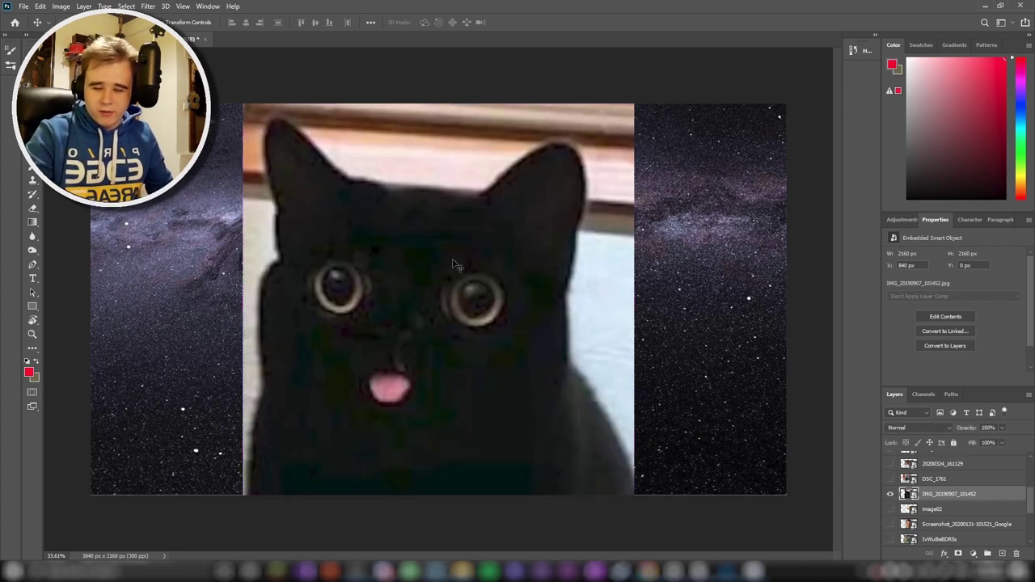
{"action": "key", "text": "ctrl+t"}
{"action": "left_click_drag", "start_coordinate": [631, 492], "coordinate": [338, 273]}
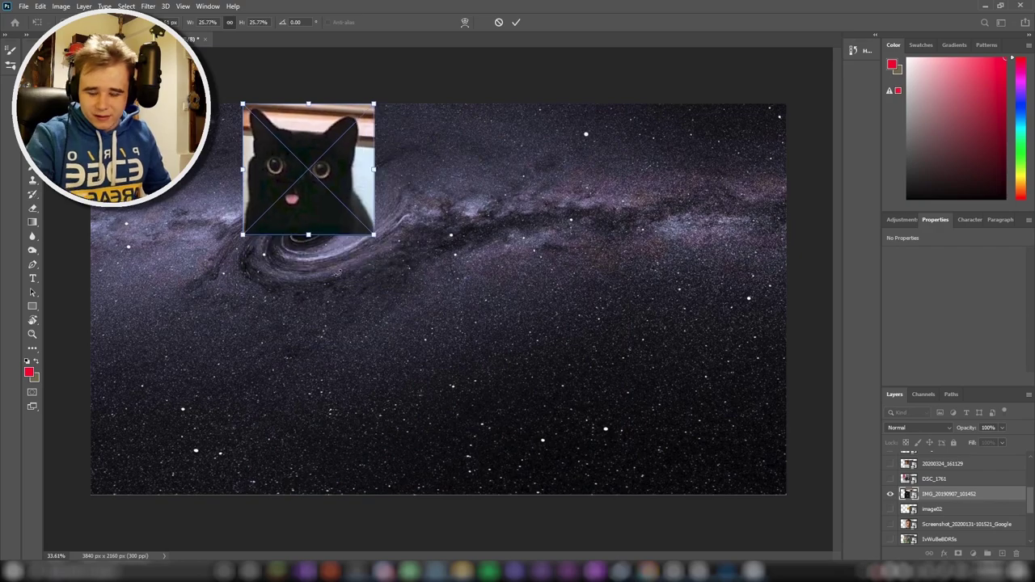
{"action": "scroll", "coordinate": [295, 178], "scroll_direction": "up", "scroll_amount": 5}
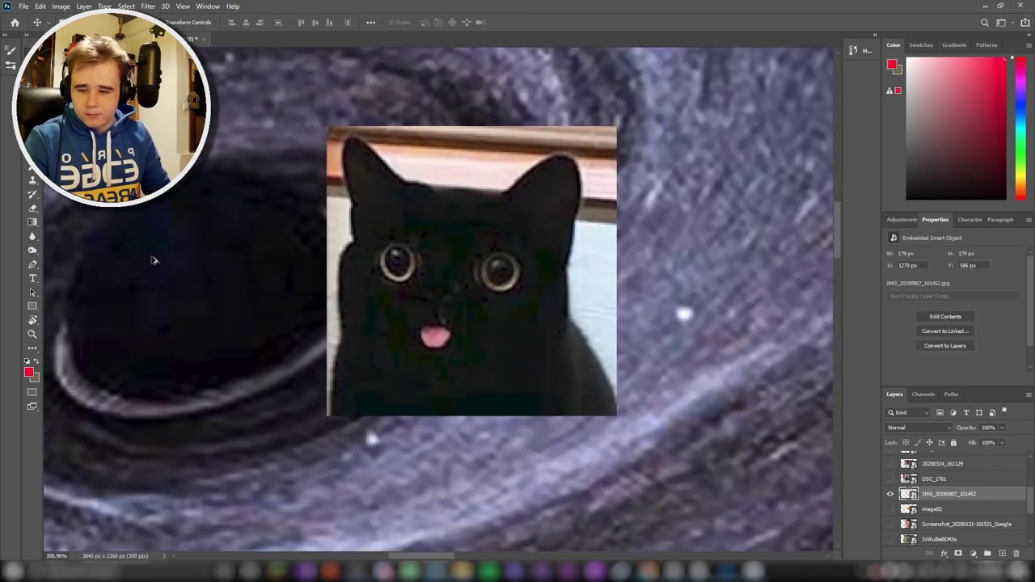
- Select and remove the cat's background, then show the wheelchair dog meme layer
{"action": "key", "text": "w"}
{"action": "left_click", "coordinate": [490, 255]}
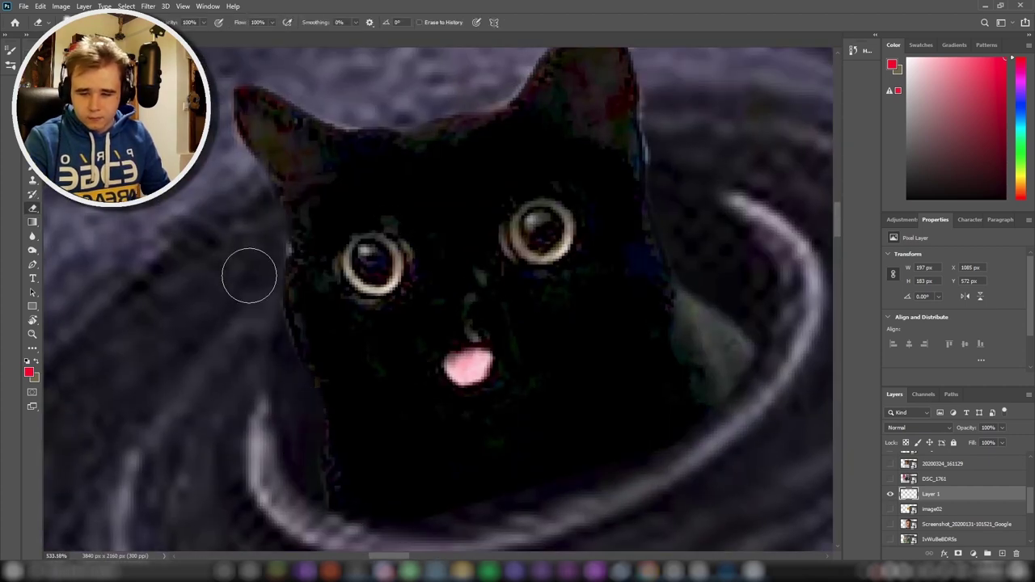
{"action": "scroll", "coordinate": [674, 151], "scroll_direction": "up", "scroll_amount": 3}
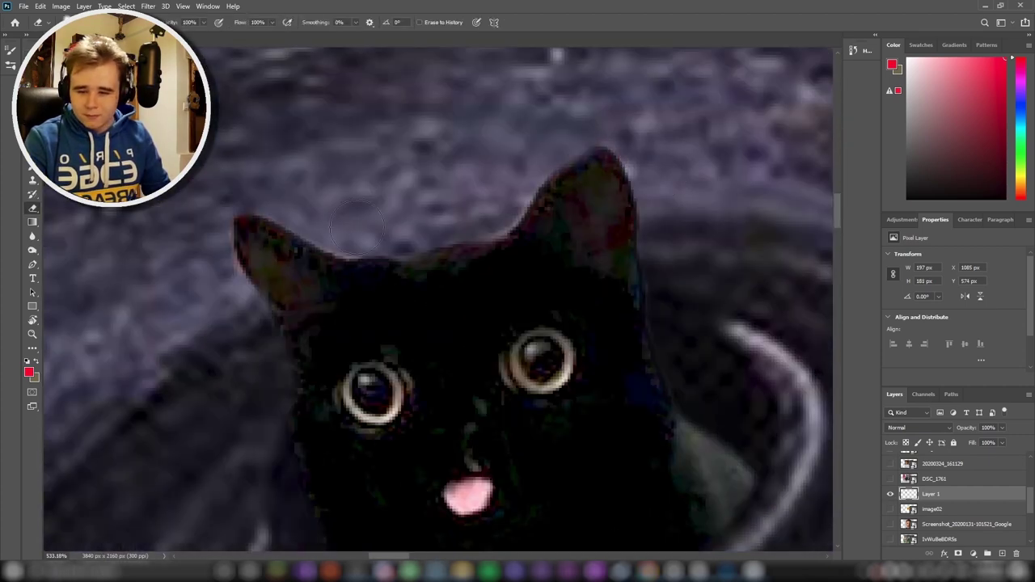
{"action": "scroll", "coordinate": [539, 231], "scroll_direction": "down", "scroll_amount": 10}
{"action": "scroll", "coordinate": [588, 244], "scroll_direction": "down", "scroll_amount": 2}
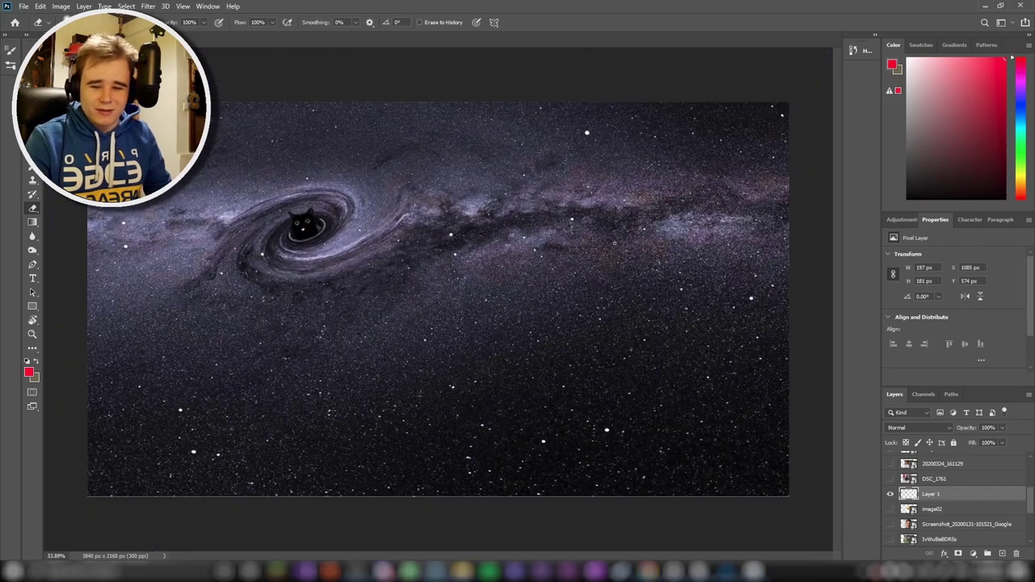
{"action": "scroll", "coordinate": [287, 218], "scroll_direction": "up", "scroll_amount": 1}
{"action": "scroll", "coordinate": [282, 217], "scroll_direction": "up", "scroll_amount": 1}
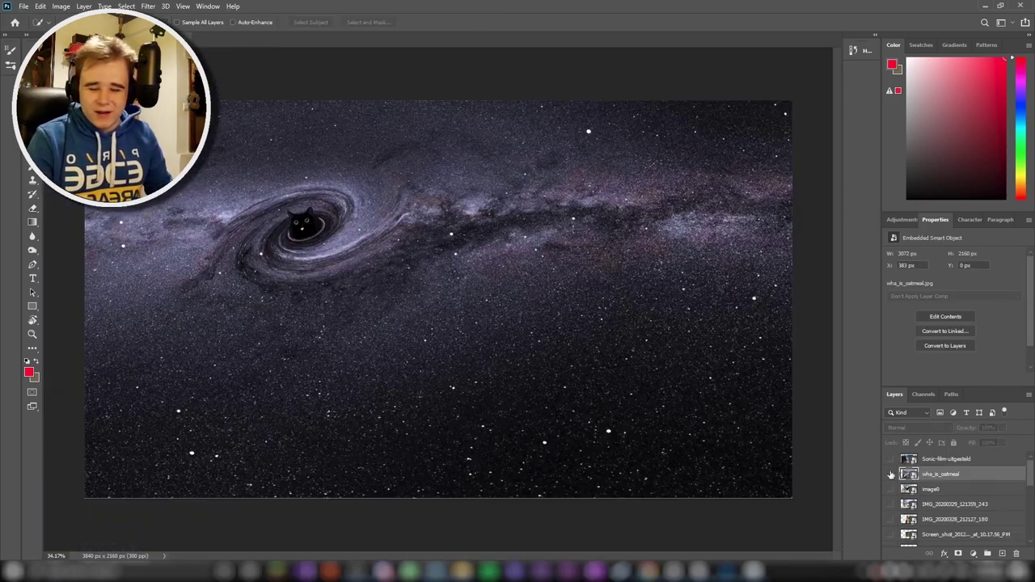
{"action": "left_click", "coordinate": [891, 475]}
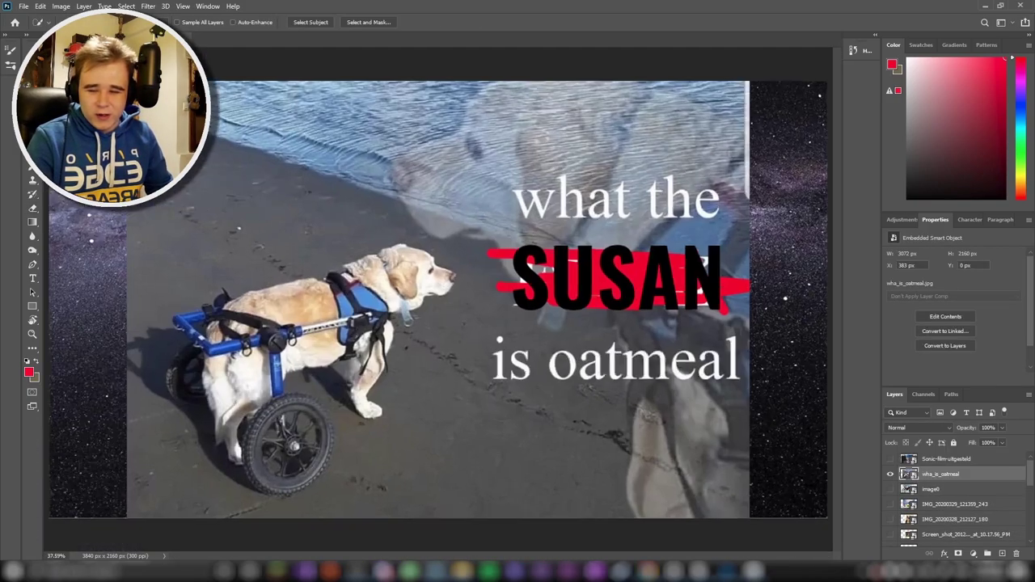
- Isolate the dog and wheelchair onto Layer 2, hiding the original meme picture
{"action": "scroll", "coordinate": [260, 333], "scroll_direction": "up", "scroll_amount": 2}
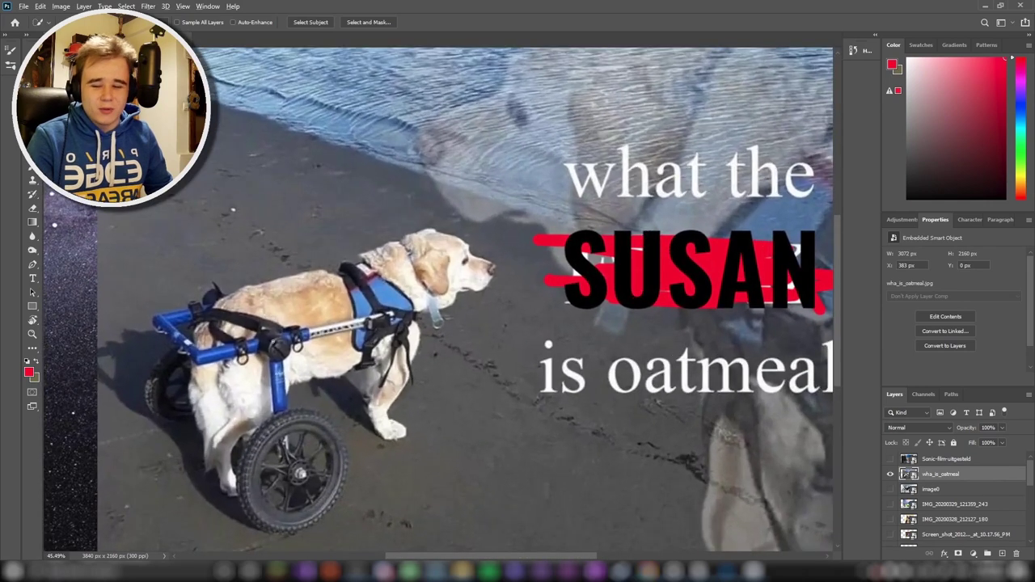
{"action": "scroll", "coordinate": [251, 388], "scroll_direction": "up", "scroll_amount": 1}
{"action": "scroll", "coordinate": [251, 340], "scroll_direction": "down", "scroll_amount": 1}
{"action": "scroll", "coordinate": [348, 218], "scroll_direction": "up", "scroll_amount": 1}
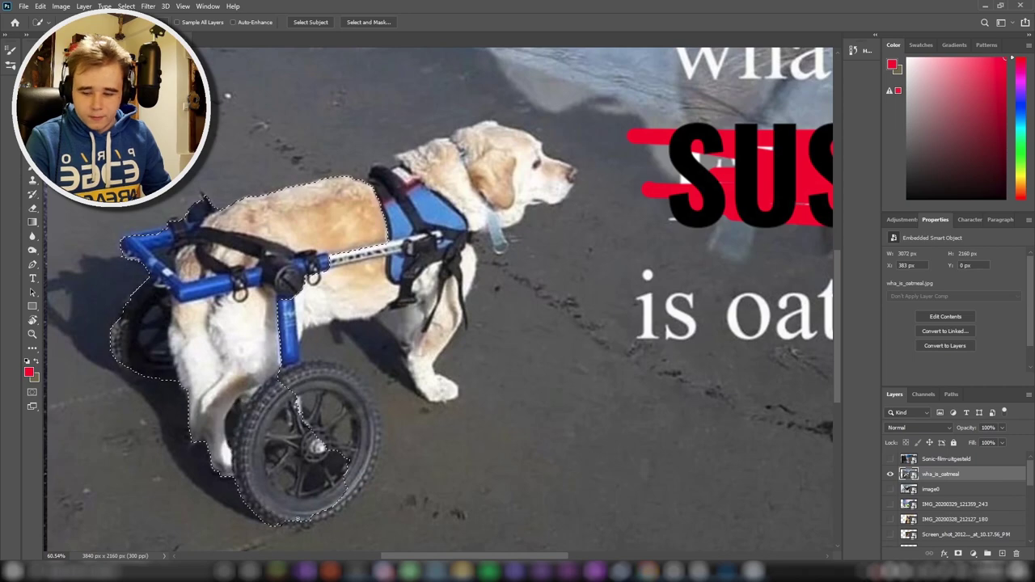
{"action": "scroll", "coordinate": [308, 319], "scroll_direction": "up", "scroll_amount": 8}
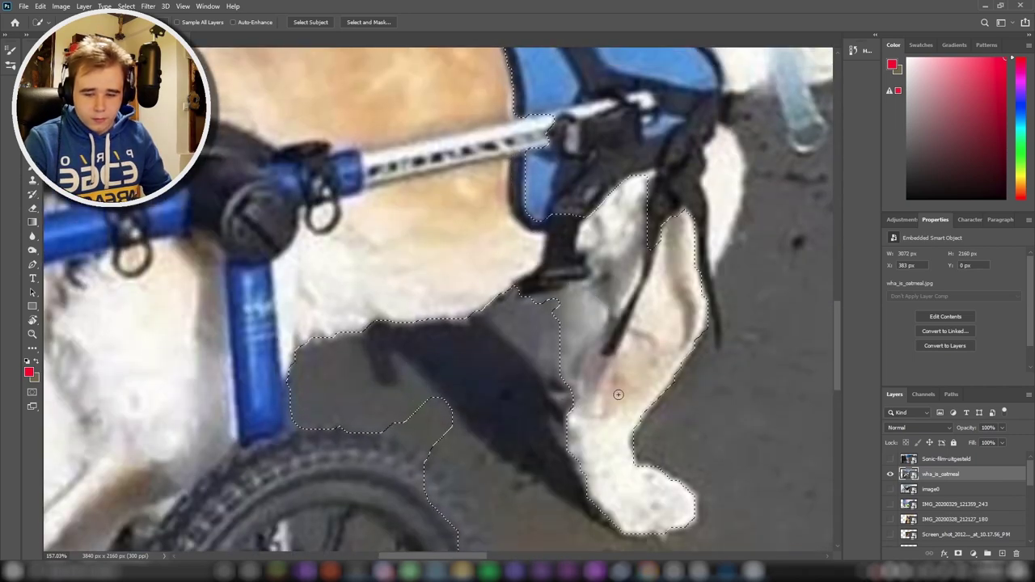
{"action": "scroll", "coordinate": [618, 394], "scroll_direction": "down", "scroll_amount": 6}
{"action": "scroll", "coordinate": [810, 180], "scroll_direction": "up", "scroll_amount": 3}
{"action": "scroll", "coordinate": [810, 180], "scroll_direction": "up", "scroll_amount": 2}
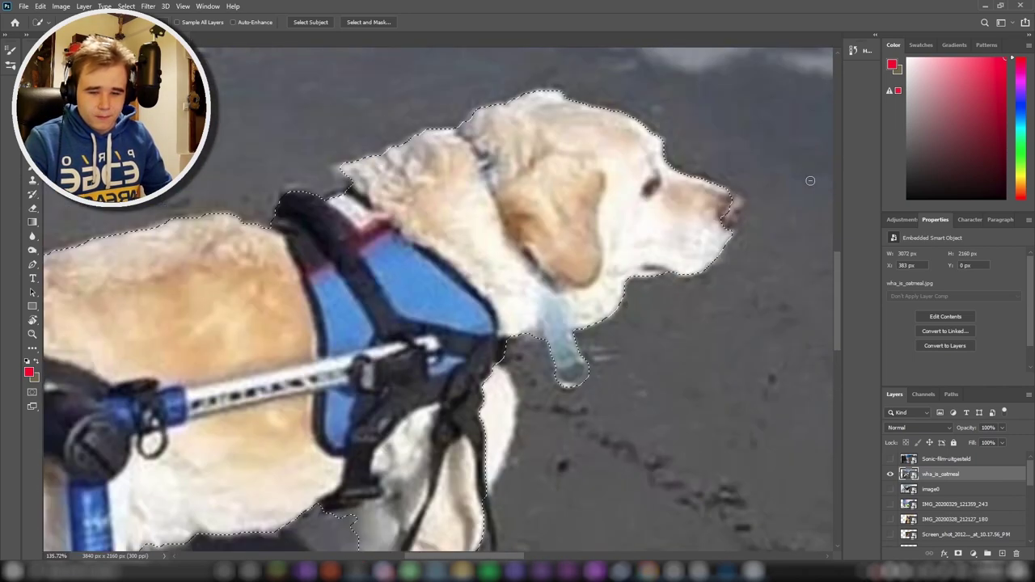
{"action": "scroll", "coordinate": [566, 283], "scroll_direction": "down", "scroll_amount": 3}
{"action": "scroll", "coordinate": [404, 307], "scroll_direction": "down", "scroll_amount": 1}
{"action": "scroll", "coordinate": [298, 326], "scroll_direction": "up", "scroll_amount": 5}
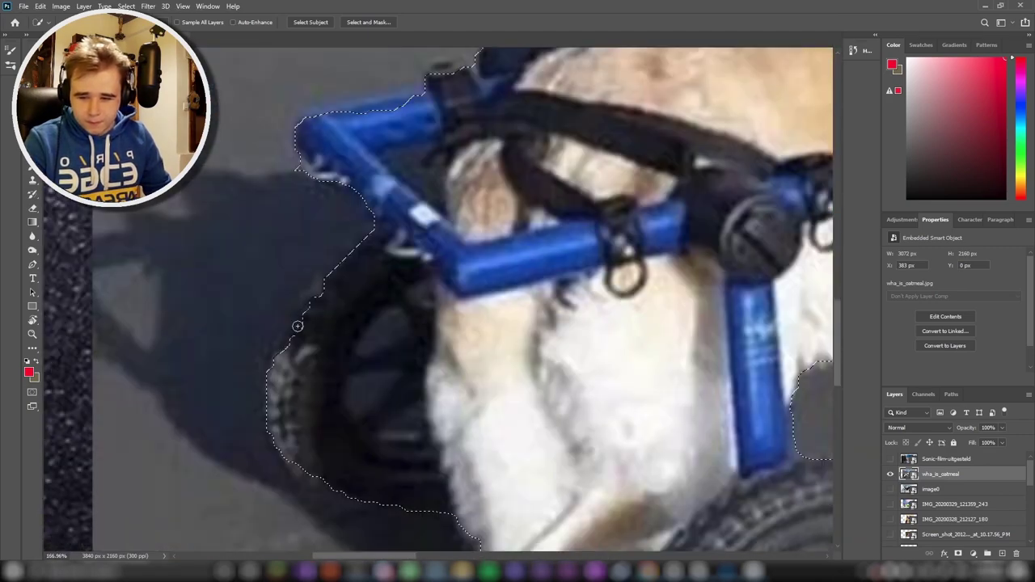
{"action": "scroll", "coordinate": [314, 178], "scroll_direction": "up", "scroll_amount": 2}
{"action": "scroll", "coordinate": [443, 154], "scroll_direction": "down", "scroll_amount": 3}
{"action": "scroll", "coordinate": [679, 308], "scroll_direction": "up", "scroll_amount": 3}
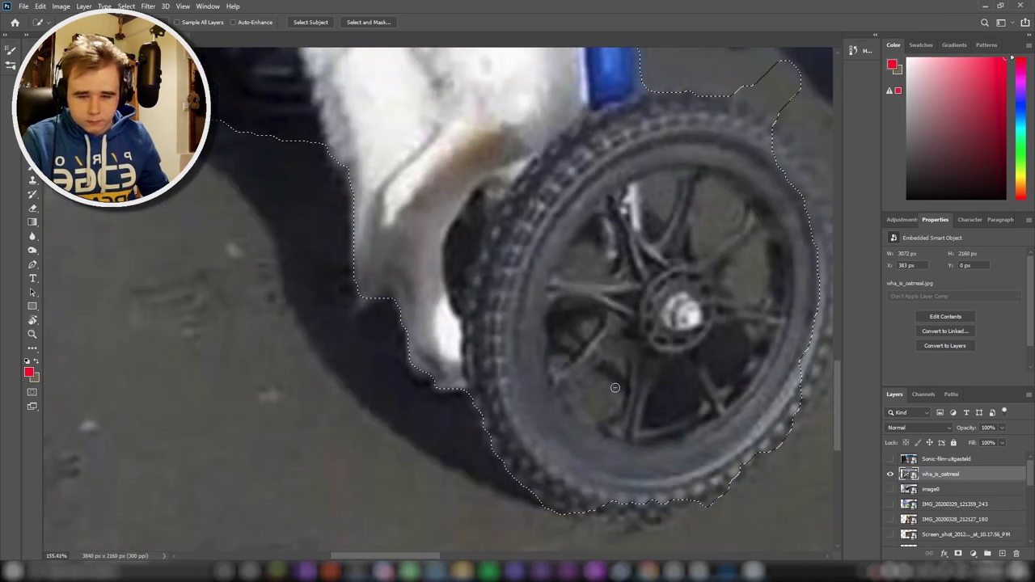
{"action": "scroll", "coordinate": [739, 304], "scroll_direction": "down", "scroll_amount": 3}
{"action": "scroll", "coordinate": [696, 452], "scroll_direction": "down", "scroll_amount": 2}
{"action": "scroll", "coordinate": [536, 499], "scroll_direction": "up", "scroll_amount": 3}
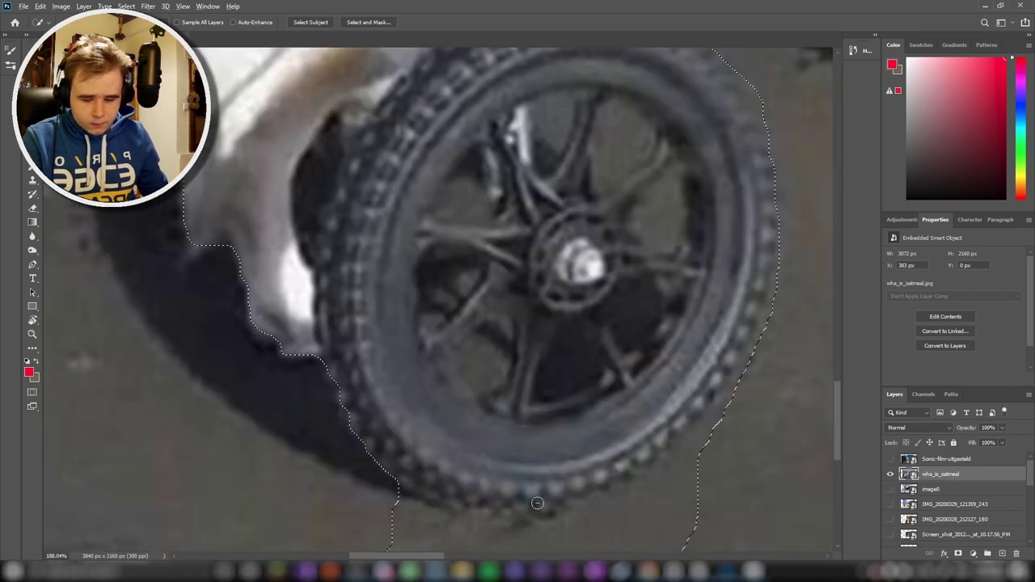
{"action": "scroll", "coordinate": [522, 517], "scroll_direction": "down", "scroll_amount": 3}
{"action": "scroll", "coordinate": [761, 314], "scroll_direction": "down", "scroll_amount": 2}
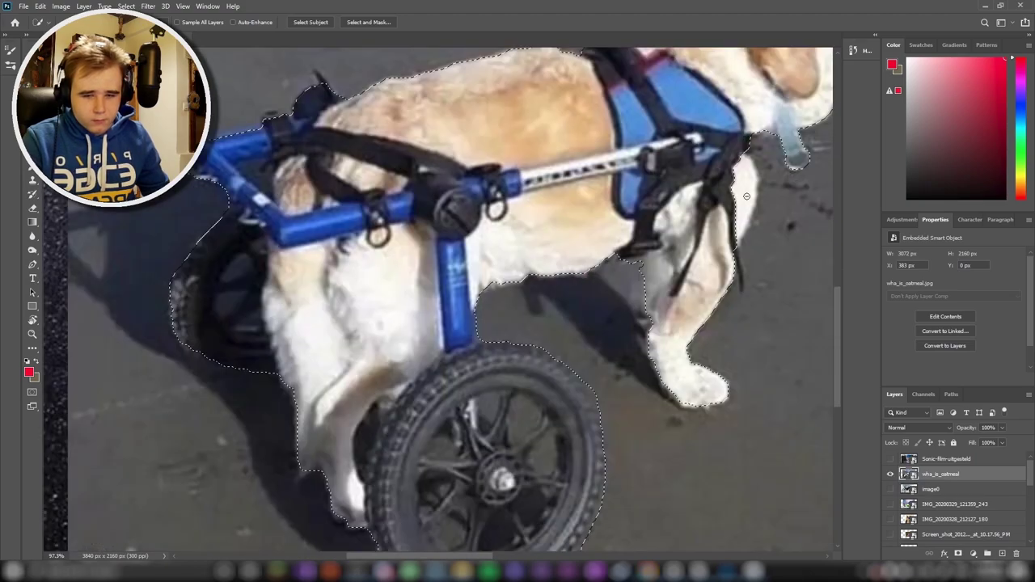
{"action": "scroll", "coordinate": [647, 203], "scroll_direction": "up", "scroll_amount": 3}
{"action": "scroll", "coordinate": [405, 243], "scroll_direction": "down", "scroll_amount": 3}
{"action": "scroll", "coordinate": [71, 210], "scroll_direction": "up", "scroll_amount": 2}
{"action": "scroll", "coordinate": [70, 210], "scroll_direction": "down", "scroll_amount": 3}
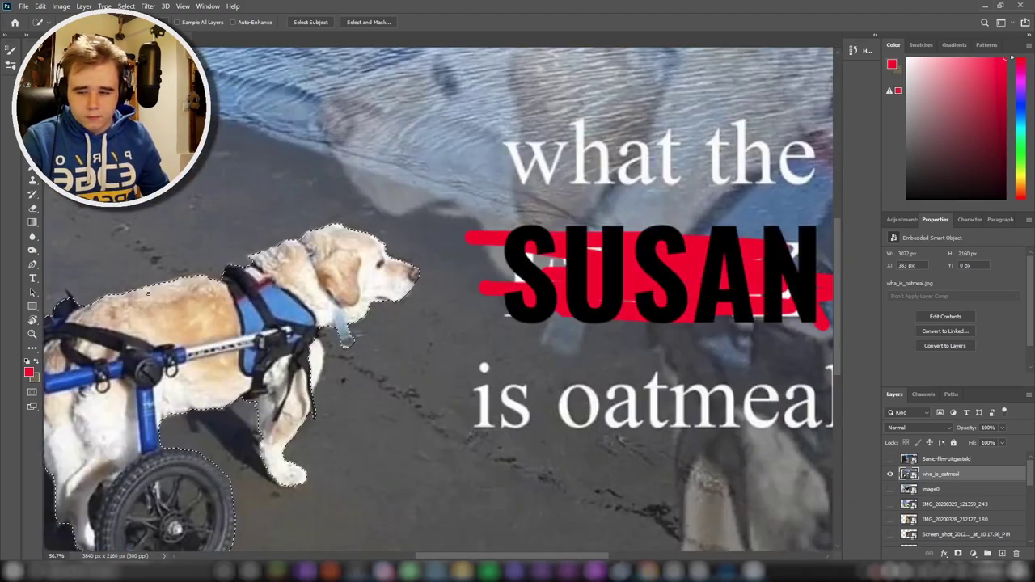
{"action": "scroll", "coordinate": [202, 453], "scroll_direction": "up", "scroll_amount": 3}
{"action": "scroll", "coordinate": [404, 364], "scroll_direction": "down", "scroll_amount": 2}
{"action": "scroll", "coordinate": [527, 314], "scroll_direction": "up", "scroll_amount": 2}
{"action": "scroll", "coordinate": [527, 315], "scroll_direction": "down", "scroll_amount": 3}
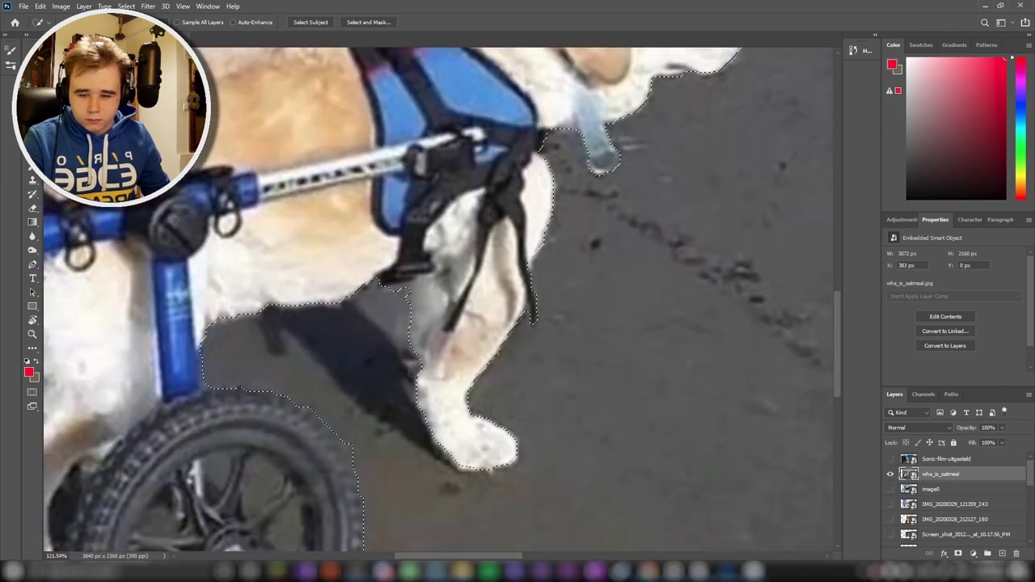
{"action": "scroll", "coordinate": [410, 312], "scroll_direction": "down", "scroll_amount": 2}
{"action": "scroll", "coordinate": [247, 432], "scroll_direction": "down", "scroll_amount": 2}
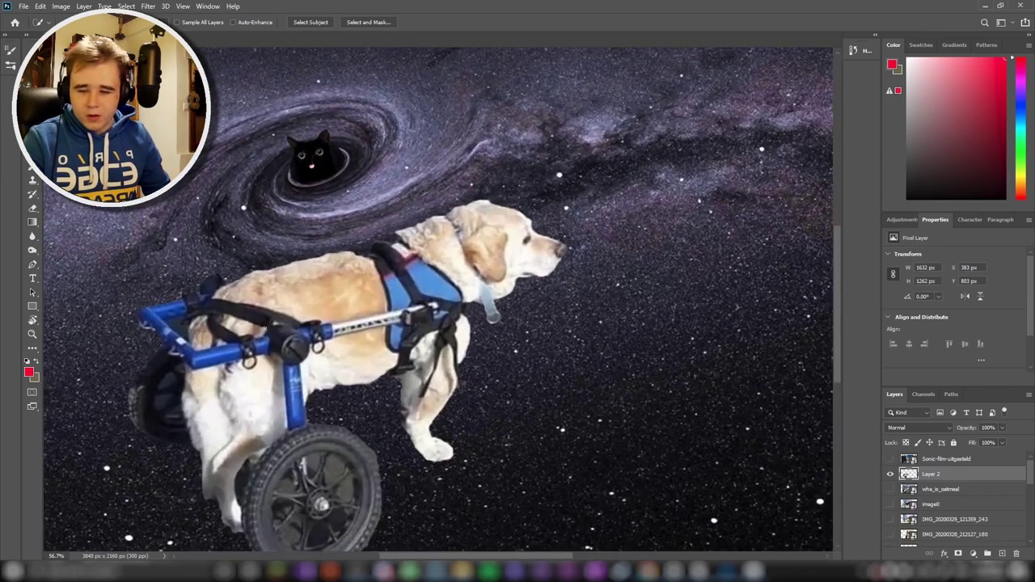
- Inspect the cut-out dog closely, briefly toggling its layer visibility
{"action": "scroll", "coordinate": [275, 350], "scroll_direction": "down", "scroll_amount": 2}
{"action": "scroll", "coordinate": [276, 346], "scroll_direction": "up", "scroll_amount": 3}
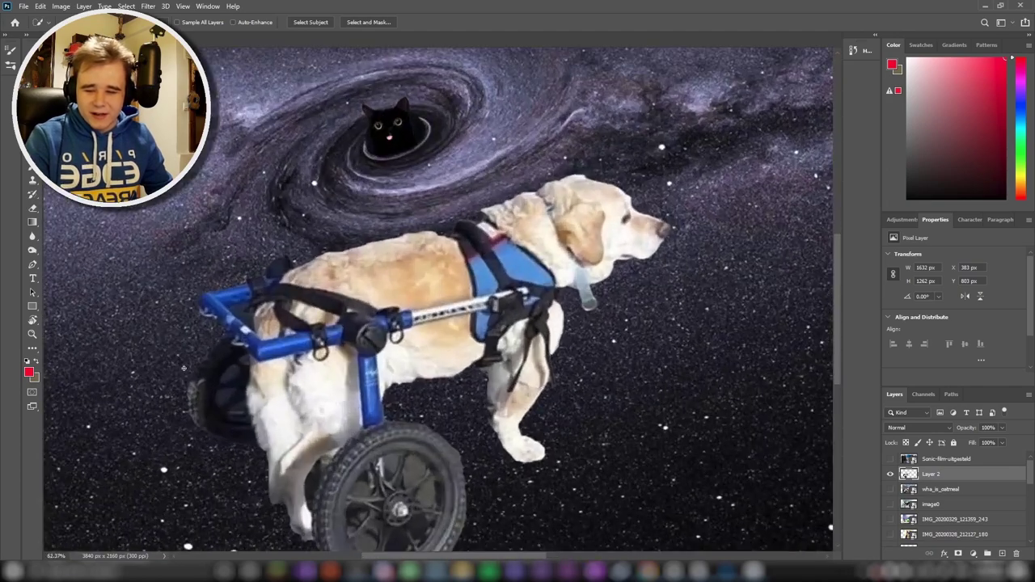
{"action": "scroll", "coordinate": [278, 340], "scroll_direction": "up", "scroll_amount": 2}
{"action": "scroll", "coordinate": [278, 340], "scroll_direction": "down", "scroll_amount": 2}
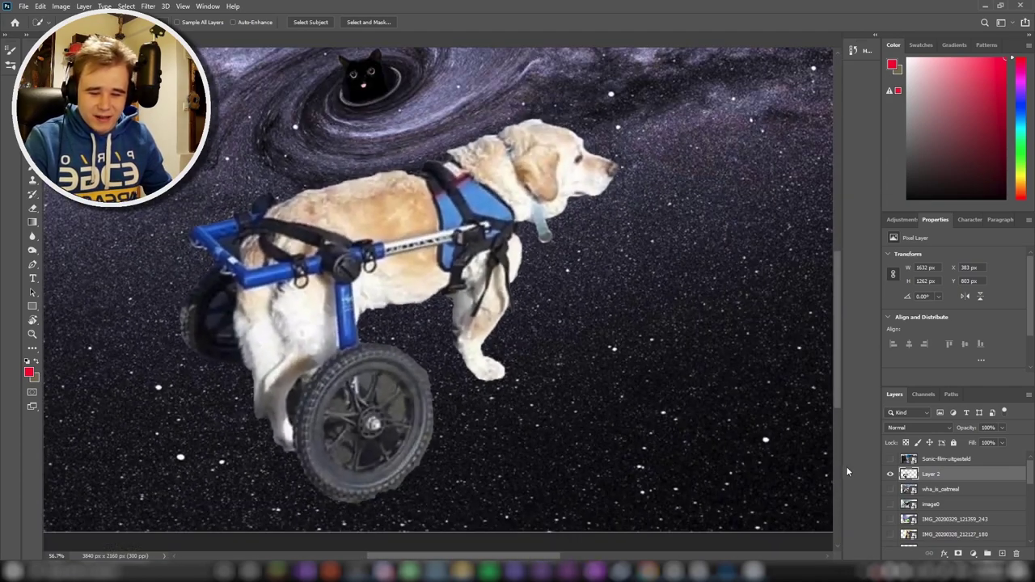
{"action": "left_click", "coordinate": [890, 476]}
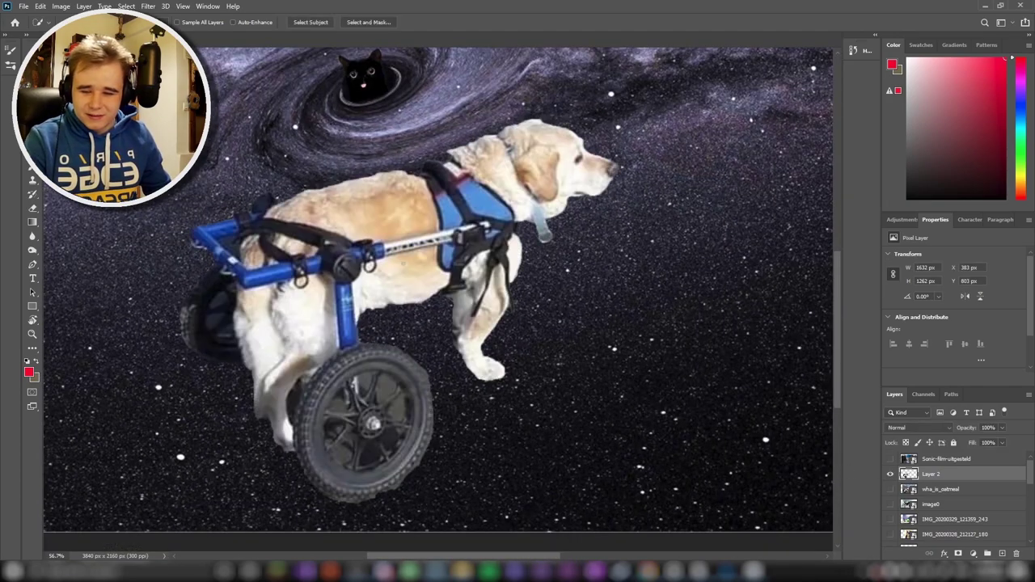
{"action": "scroll", "coordinate": [285, 457], "scroll_direction": "up", "scroll_amount": 3}
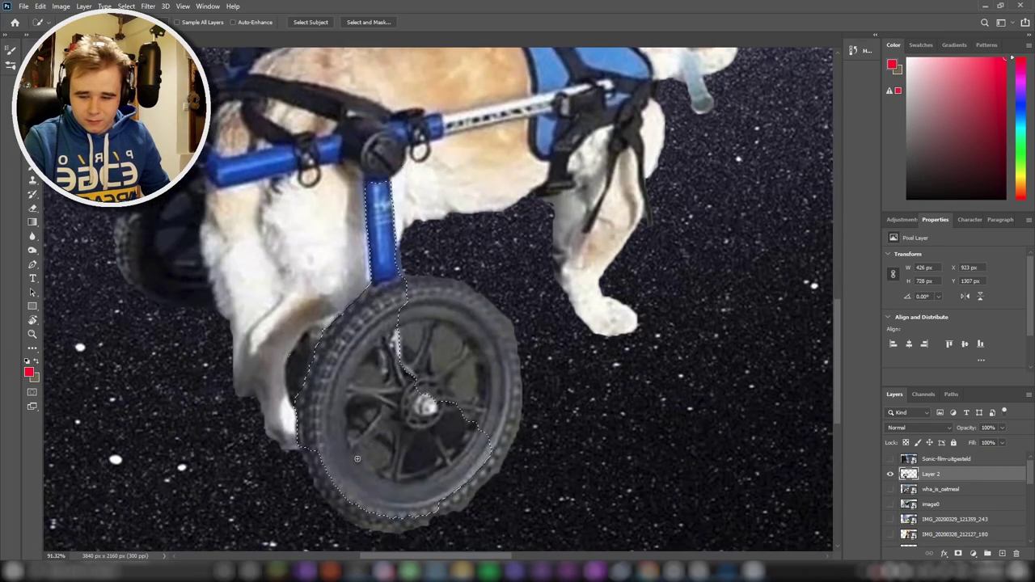
{"action": "scroll", "coordinate": [462, 290], "scroll_direction": "up", "scroll_amount": 2}
{"action": "scroll", "coordinate": [429, 243], "scroll_direction": "down", "scroll_amount": 1}
{"action": "scroll", "coordinate": [390, 190], "scroll_direction": "up", "scroll_amount": 3}
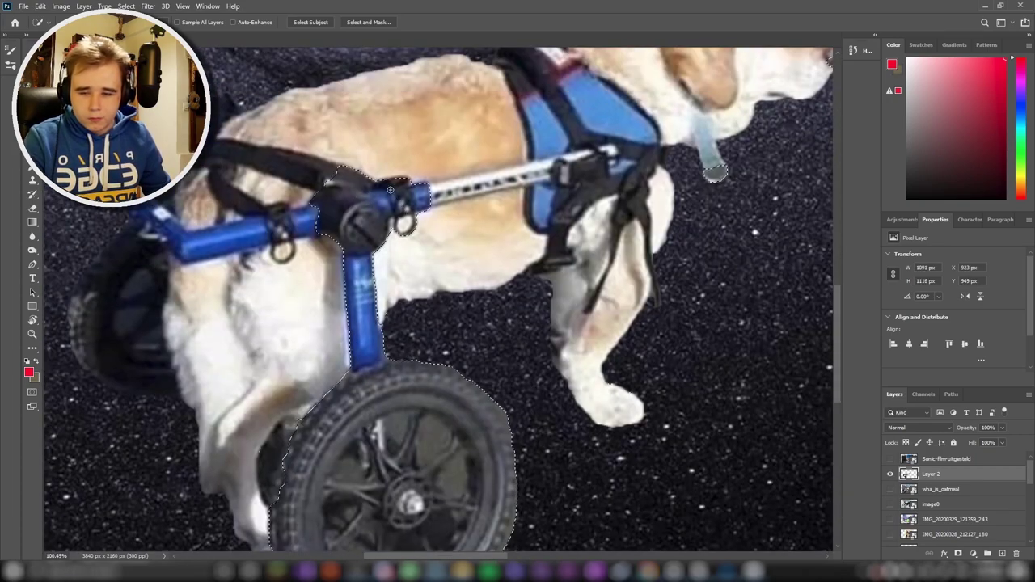
{"action": "scroll", "coordinate": [374, 195], "scroll_direction": "down", "scroll_amount": 3}
{"action": "scroll", "coordinate": [374, 242], "scroll_direction": "down", "scroll_amount": 2}
{"action": "scroll", "coordinate": [405, 307], "scroll_direction": "up", "scroll_amount": 1}
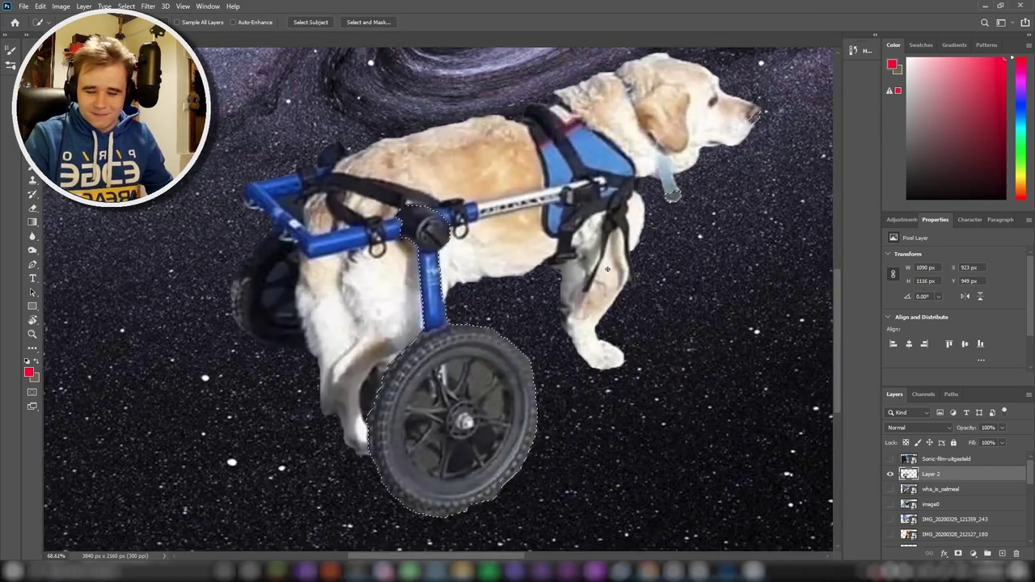
- Copy the selected wheel and strut to a new layer and move it right
{"action": "key", "text": "ctrl+j"}
{"action": "key", "text": "v"}
{"action": "left_click_drag", "start_coordinate": [429, 356], "coordinate": [623, 356]}
{"action": "scroll", "coordinate": [485, 323], "scroll_direction": "down", "scroll_amount": 2}
{"action": "key", "text": "e"}
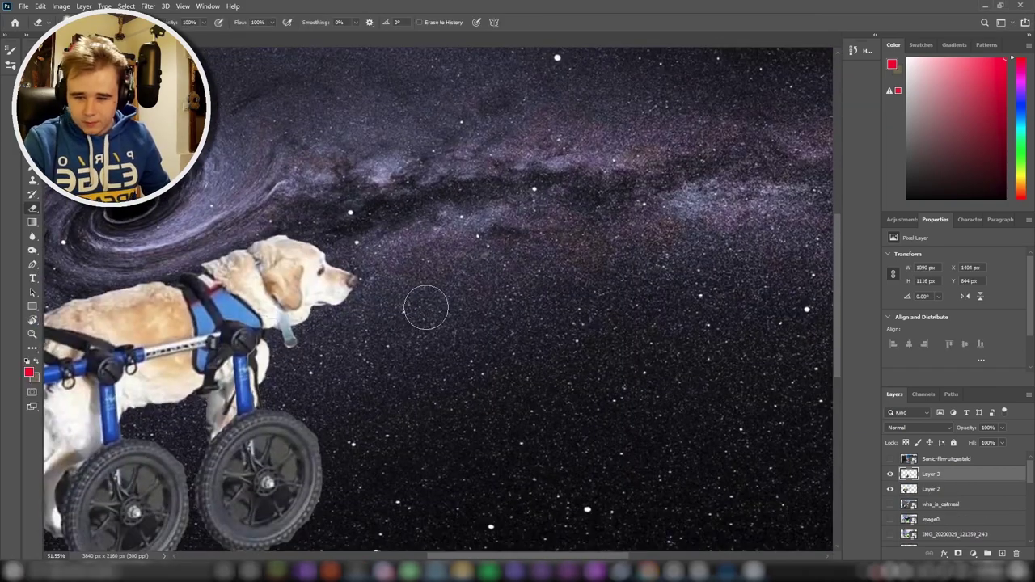
{"action": "scroll", "coordinate": [355, 369], "scroll_direction": "down", "scroll_amount": 3}
{"action": "scroll", "coordinate": [283, 308], "scroll_direction": "left", "scroll_amount": 2}
{"action": "scroll", "coordinate": [195, 229], "scroll_direction": "up", "scroll_amount": 3}
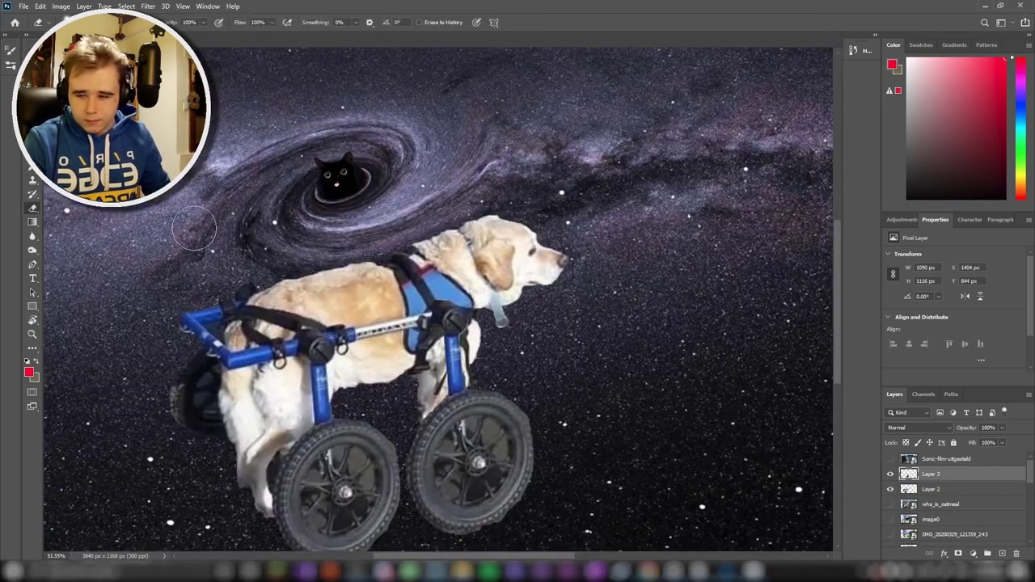
{"action": "scroll", "coordinate": [611, 512], "scroll_direction": "down", "scroll_amount": 2}
{"action": "scroll", "coordinate": [704, 323], "scroll_direction": "up", "scroll_amount": 1}
- Scale the wheel copy to about 82%, tilt it to a front-wheel angle, and erase edges
{"action": "key", "text": "ctrl+t"}
{"action": "mouse_move", "coordinate": [536, 509]}
{"action": "left_mouse_down"}
{"action": "mouse_move", "coordinate": [539, 444]}
{"action": "mouse_move", "coordinate": [527, 460]}
{"action": "mouse_move", "coordinate": [519, 430]}
{"action": "left_mouse_up"}
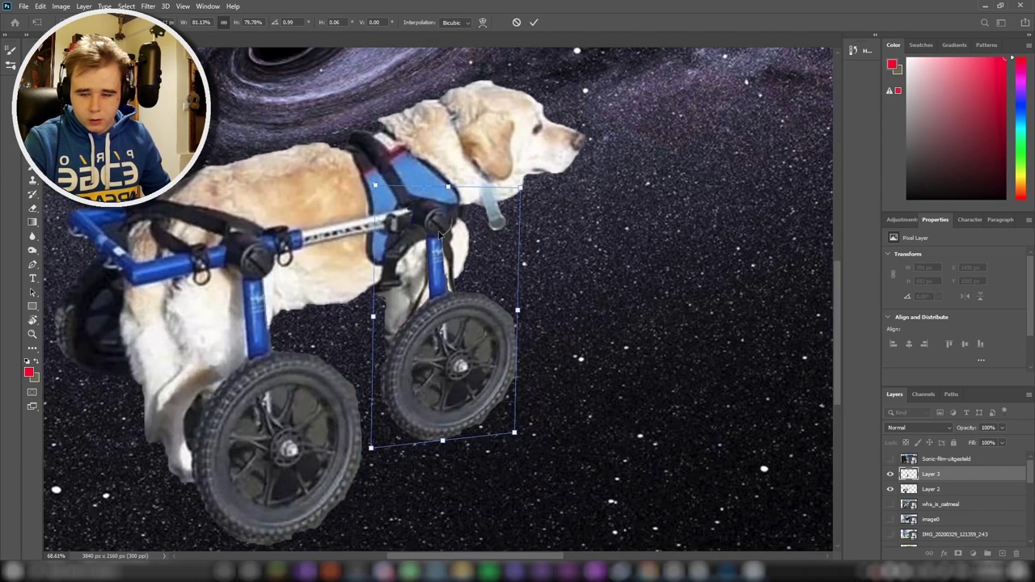
{"action": "left_click_drag", "start_coordinate": [379, 461], "coordinate": [377, 458]}
{"action": "key", "text": "Return"}
{"action": "key", "text": "e"}
{"action": "scroll", "coordinate": [412, 226], "scroll_direction": "up", "scroll_amount": 3}
{"action": "scroll", "coordinate": [412, 227], "scroll_direction": "up", "scroll_amount": 3}
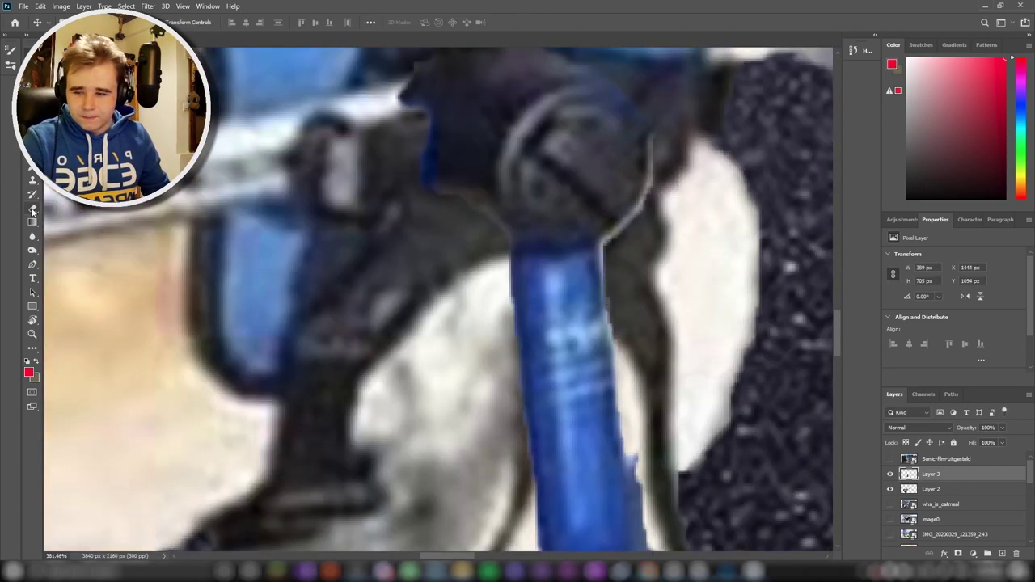
{"action": "scroll", "coordinate": [739, 461], "scroll_direction": "down", "scroll_amount": 8}
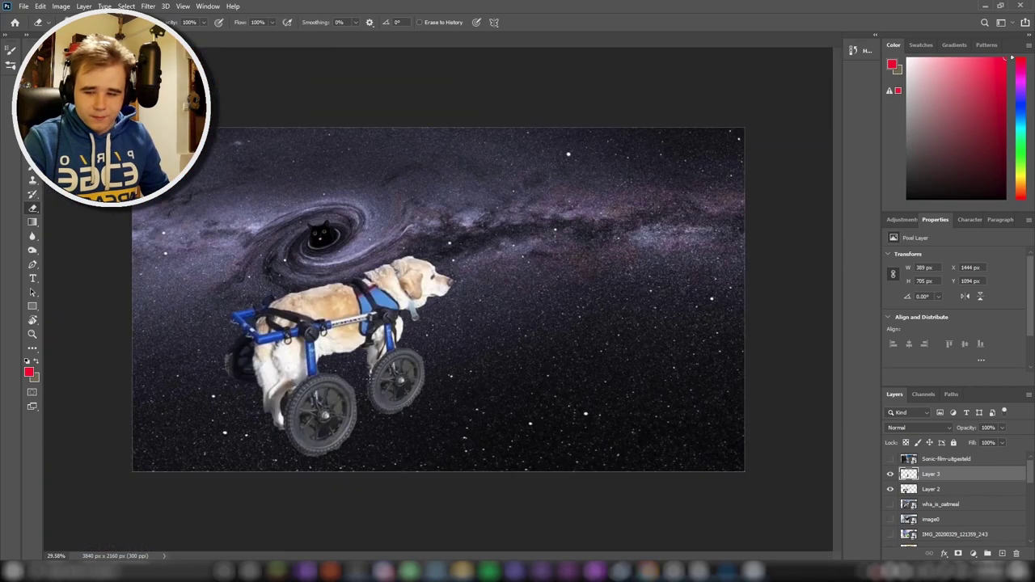
{"action": "scroll", "coordinate": [485, 323], "scroll_direction": "up", "scroll_amount": 3}
{"action": "scroll", "coordinate": [364, 340], "scroll_direction": "down", "scroll_amount": 2}
{"action": "scroll", "coordinate": [299, 363], "scroll_direction": "down", "scroll_amount": 1}
{"action": "scroll", "coordinate": [299, 363], "scroll_direction": "up", "scroll_amount": 1}
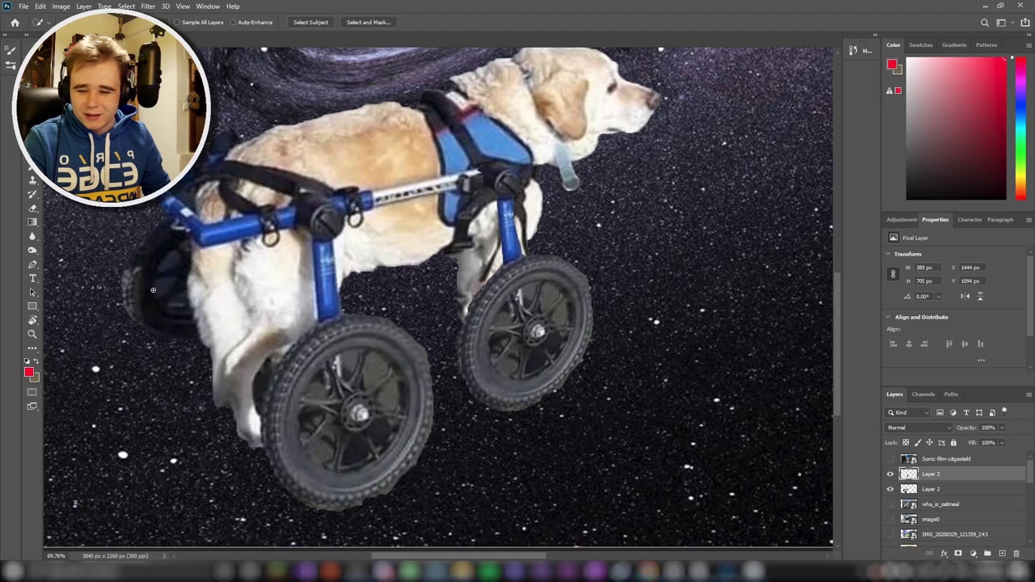
{"action": "scroll", "coordinate": [128, 285], "scroll_direction": "up", "scroll_amount": 3}
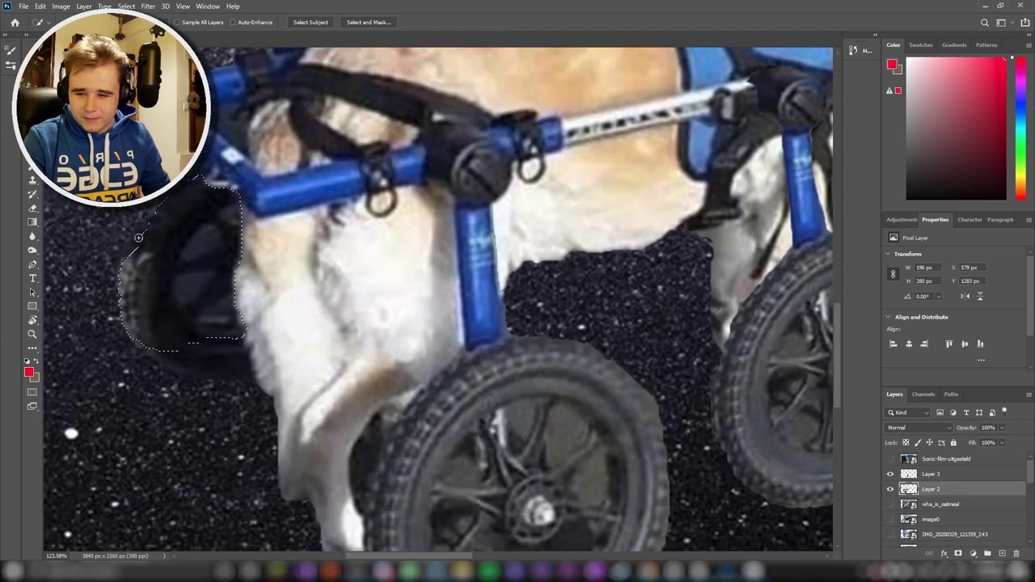
{"action": "scroll", "coordinate": [208, 190], "scroll_direction": "down", "scroll_amount": 1}
- Duplicate the lassoed wheel piece to a new layer and move it right to fill the gap
{"action": "key", "text": "ctrl+j"}
{"action": "mouse_move", "coordinate": [218, 259]}
{"action": "left_mouse_down"}
{"action": "mouse_move", "coordinate": [566, 243]}
{"action": "mouse_move", "coordinate": [590, 275]}
{"action": "left_mouse_up"}
{"action": "scroll", "coordinate": [635, 230], "scroll_direction": "up", "scroll_amount": 4}
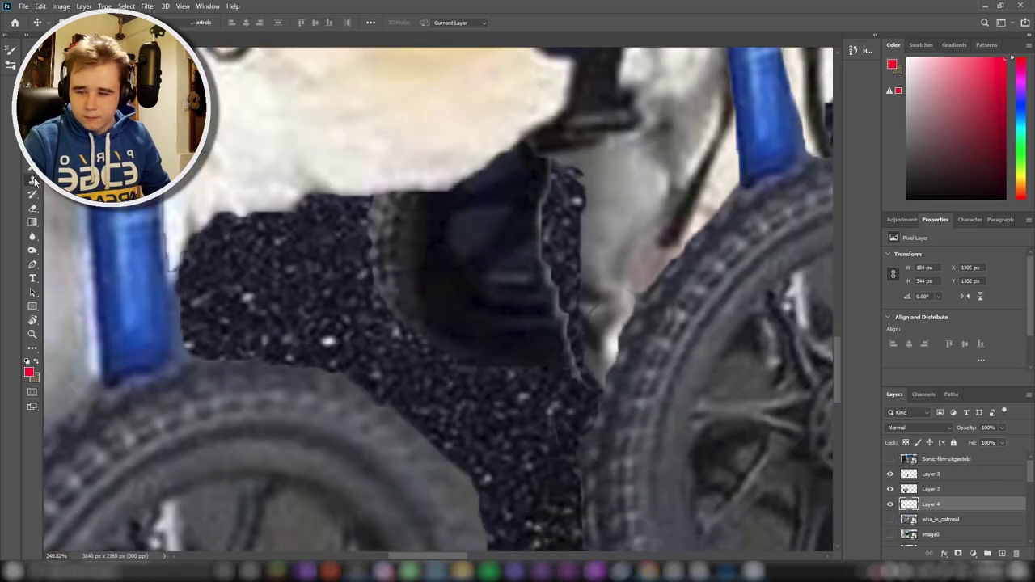
{"action": "scroll", "coordinate": [574, 252], "scroll_direction": "down", "scroll_amount": 5}
{"action": "scroll", "coordinate": [404, 323], "scroll_direction": "down", "scroll_amount": 3}
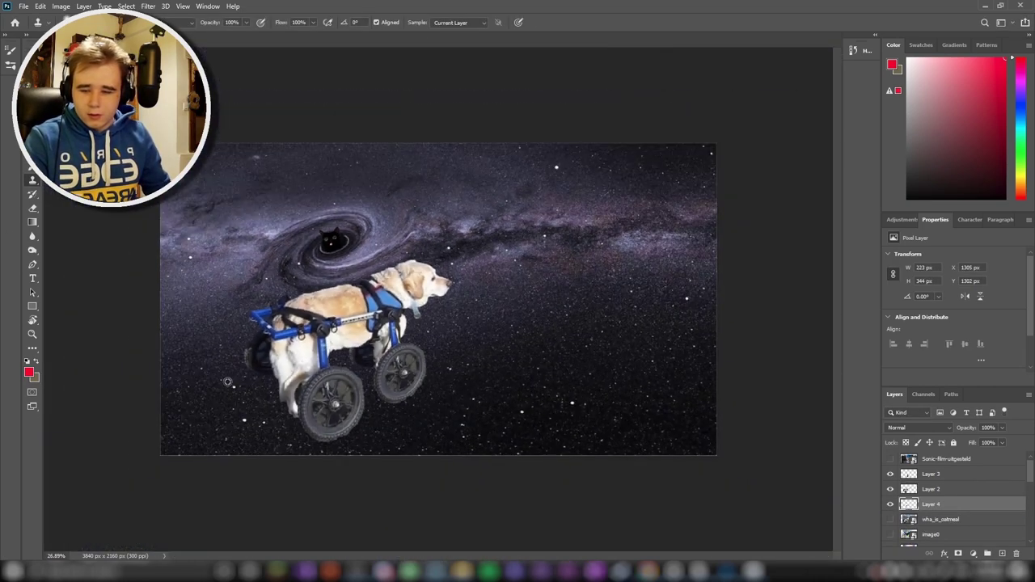
{"action": "scroll", "coordinate": [266, 363], "scroll_direction": "up", "scroll_amount": 3}
{"action": "scroll", "coordinate": [224, 344], "scroll_direction": "down", "scroll_amount": 1}
{"action": "scroll", "coordinate": [243, 364], "scroll_direction": "down", "scroll_amount": 1}
{"action": "scroll", "coordinate": [267, 388], "scroll_direction": "down", "scroll_amount": 1}
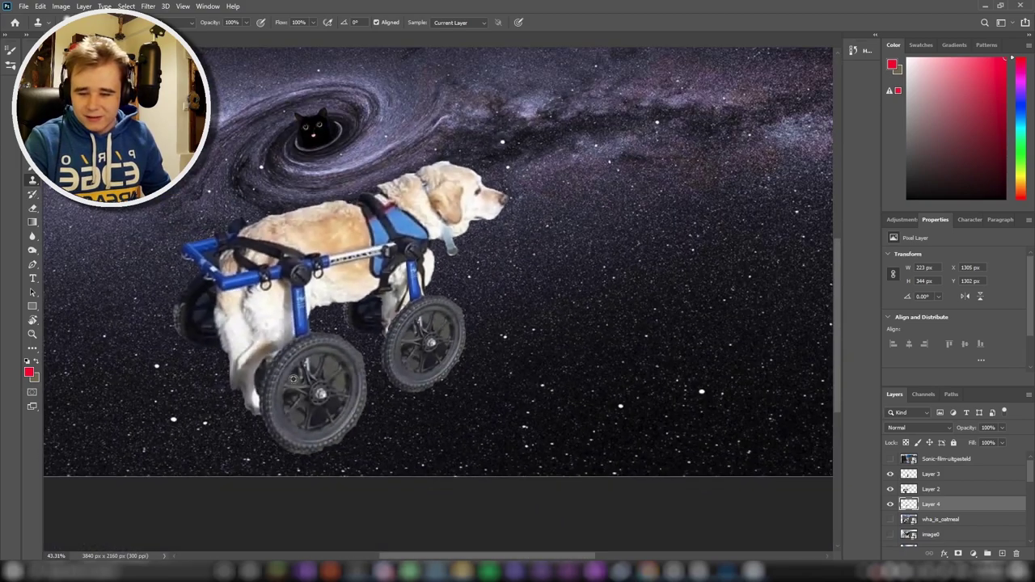
{"action": "scroll", "coordinate": [307, 453], "scroll_direction": "up", "scroll_amount": 3}
{"action": "scroll", "coordinate": [307, 456], "scroll_direction": "up", "scroll_amount": 1}
{"action": "scroll", "coordinate": [307, 456], "scroll_direction": "up", "scroll_amount": 1}
{"action": "scroll", "coordinate": [318, 450], "scroll_direction": "up", "scroll_amount": 1}
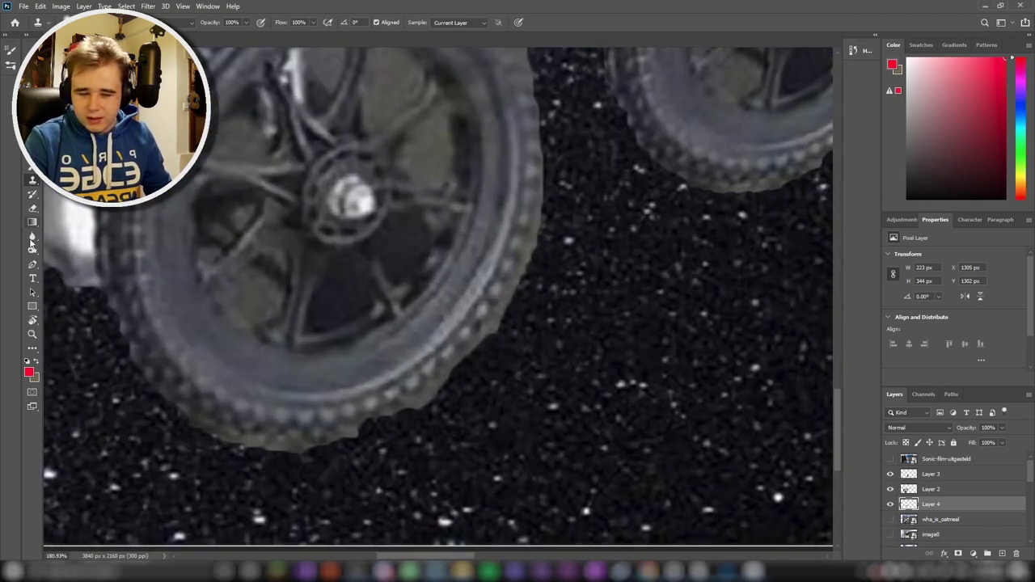
{"action": "scroll", "coordinate": [449, 323], "scroll_direction": "down", "scroll_amount": 3}
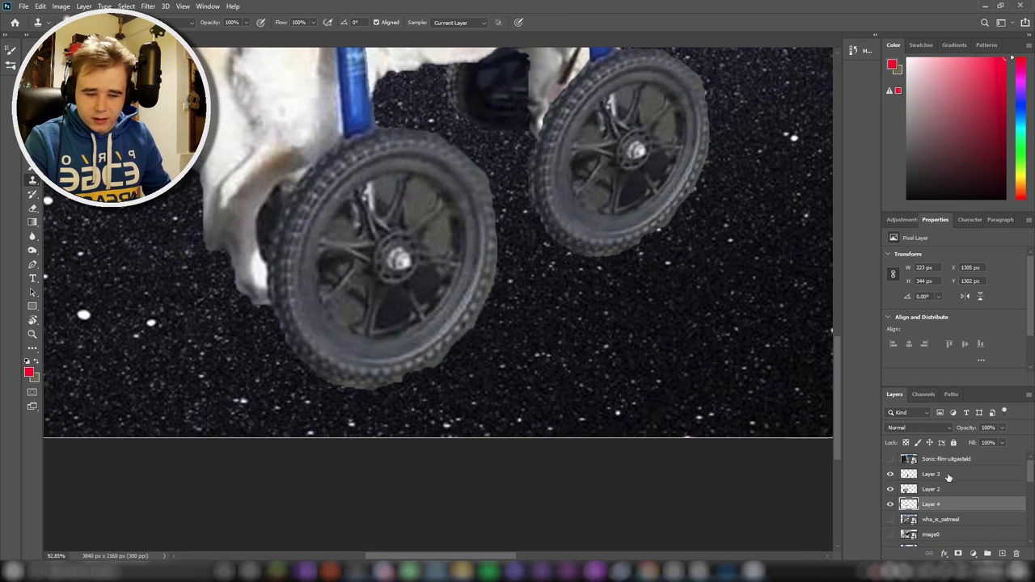
- Merge the wheel layers into one layer
{"action": "right_click", "coordinate": [993, 484]}
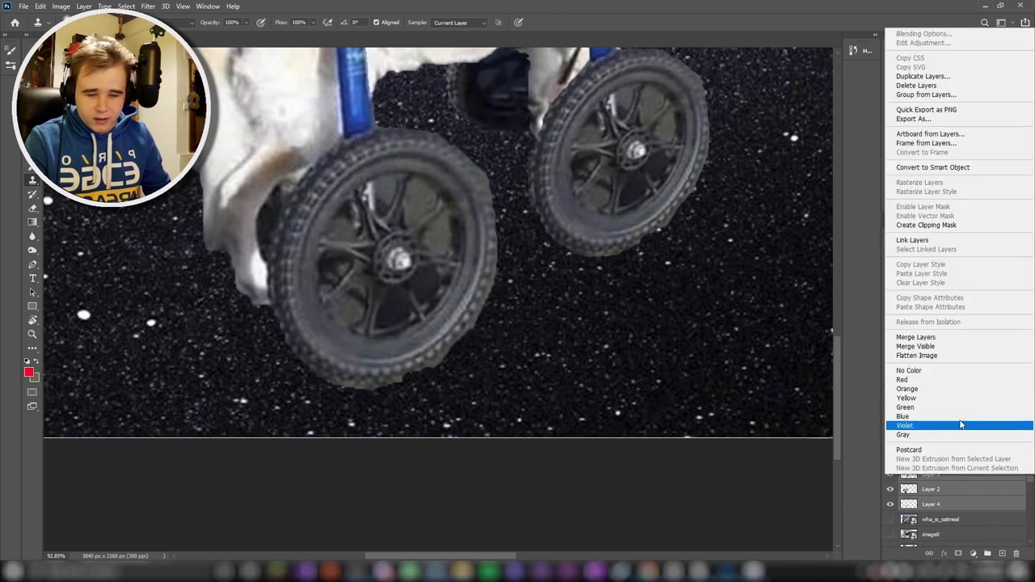
{"action": "left_click", "coordinate": [915, 337]}
{"action": "scroll", "coordinate": [494, 231], "scroll_direction": "down", "scroll_amount": 2}
{"action": "scroll", "coordinate": [221, 217], "scroll_direction": "up", "scroll_amount": 3}
{"action": "scroll", "coordinate": [222, 216], "scroll_direction": "up", "scroll_amount": 2}
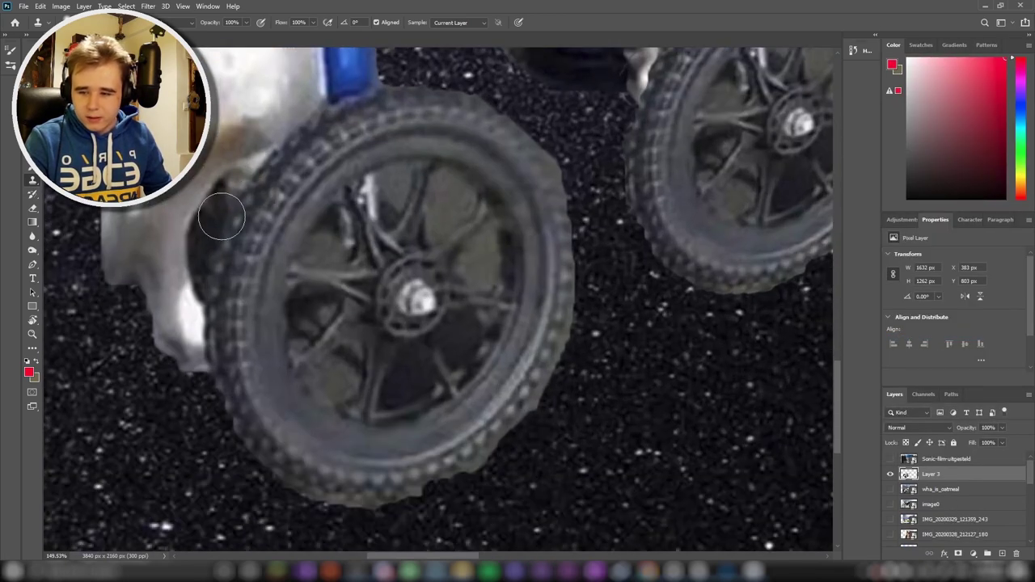
{"action": "scroll", "coordinate": [594, 313], "scroll_direction": "down", "scroll_amount": 2}
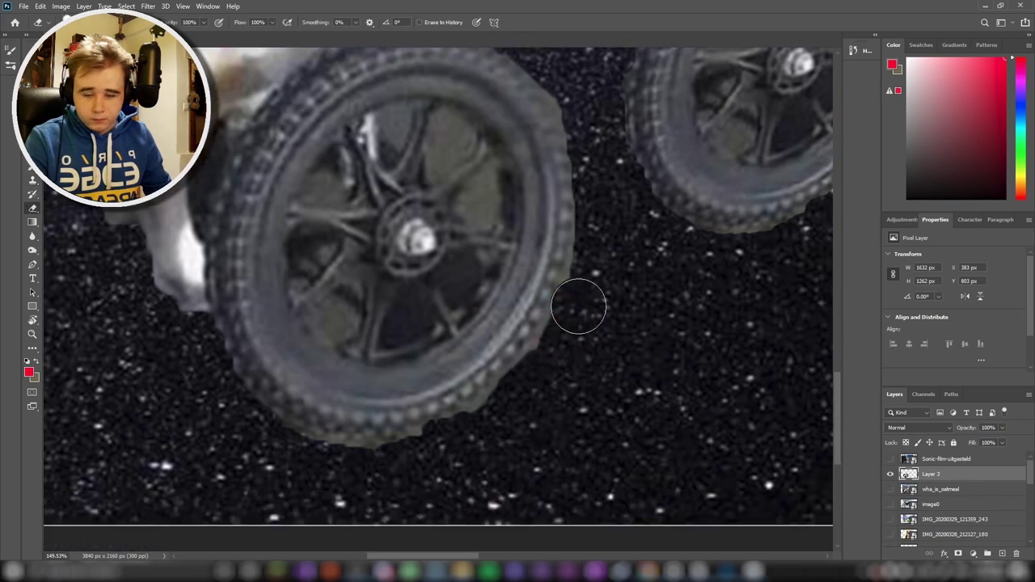
{"action": "scroll", "coordinate": [763, 208], "scroll_direction": "up", "scroll_amount": 1}
{"action": "scroll", "coordinate": [748, 314], "scroll_direction": "up", "scroll_amount": 1}
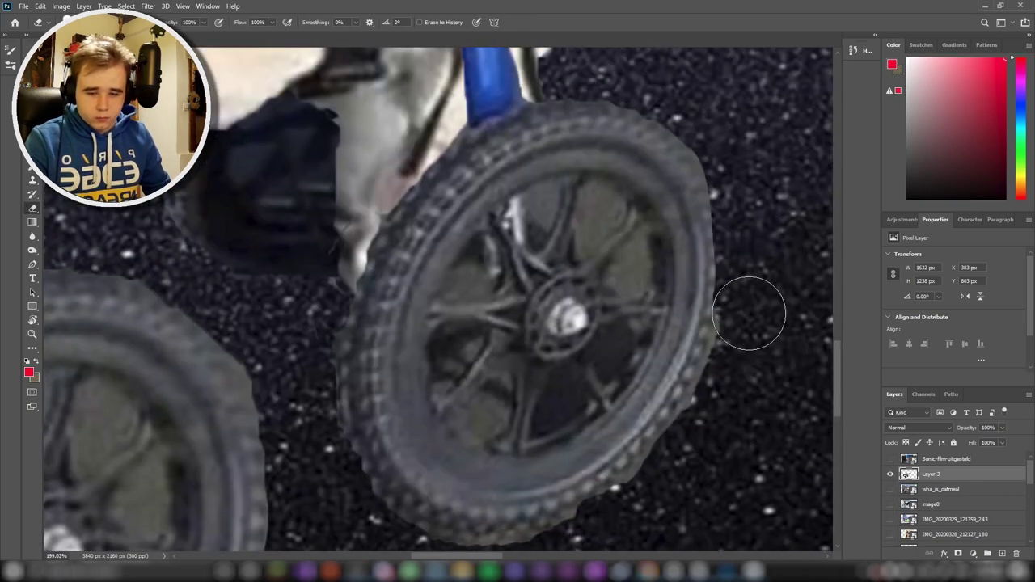
{"action": "scroll", "coordinate": [475, 485], "scroll_direction": "down", "scroll_amount": 5}
{"action": "scroll", "coordinate": [326, 323], "scroll_direction": "up", "scroll_amount": 3}
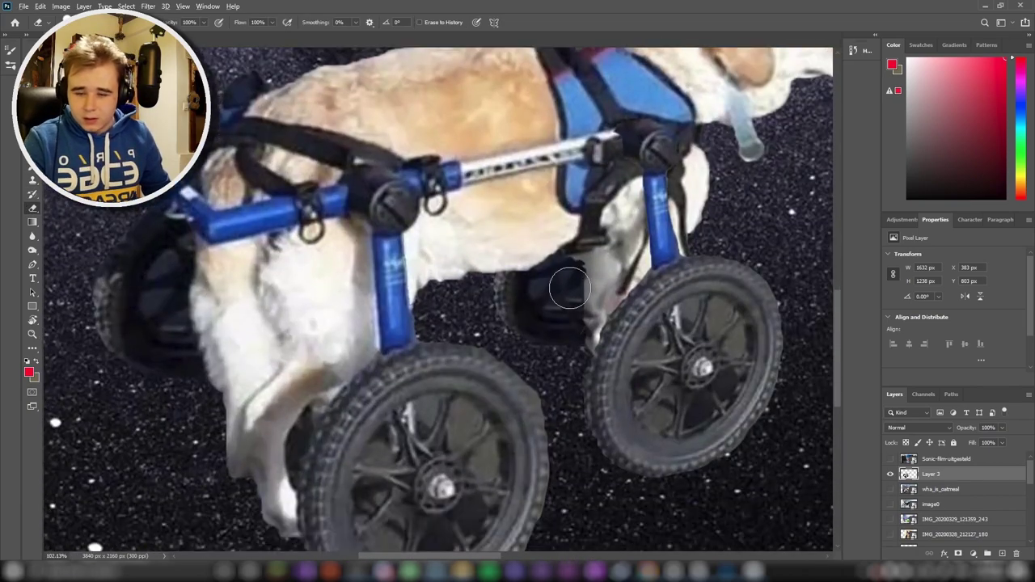
{"action": "scroll", "coordinate": [326, 323], "scroll_direction": "down", "scroll_amount": 3}
{"action": "scroll", "coordinate": [326, 323], "scroll_direction": "down", "scroll_amount": 1}
- Reposition the wheelchair dog just below the black hole and show the next image layer
{"action": "key", "text": "v"}
{"action": "scroll", "coordinate": [326, 323], "scroll_direction": "up", "scroll_amount": 1}
{"action": "mouse_move", "coordinate": [308, 333]}
{"action": "left_mouse_down"}
{"action": "mouse_move", "coordinate": [192, 327]}
{"action": "mouse_move", "coordinate": [144, 339]}
{"action": "left_mouse_up"}
{"action": "scroll", "coordinate": [179, 359], "scroll_direction": "down", "scroll_amount": 2}
{"action": "scroll", "coordinate": [179, 358], "scroll_direction": "up", "scroll_amount": 1}
{"action": "mouse_move", "coordinate": [242, 369]}
{"action": "left_mouse_down"}
{"action": "mouse_move", "coordinate": [420, 321]}
{"action": "mouse_move", "coordinate": [146, 360]}
{"action": "left_mouse_up"}
{"action": "scroll", "coordinate": [890, 521], "scroll_direction": "down", "scroll_amount": 1}
{"action": "left_click", "coordinate": [890, 522]}
- Show the pope and samurai layers and begin Quick Selecting the samurai
{"action": "left_click", "coordinate": [890, 519]}
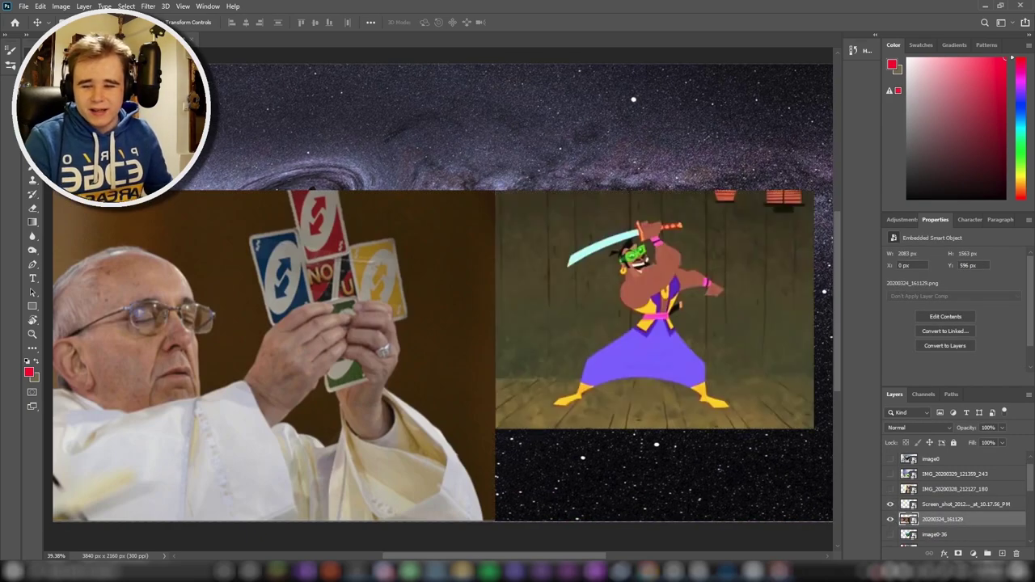
{"action": "left_click_drag", "start_coordinate": [570, 260], "coordinate": [581, 268]}
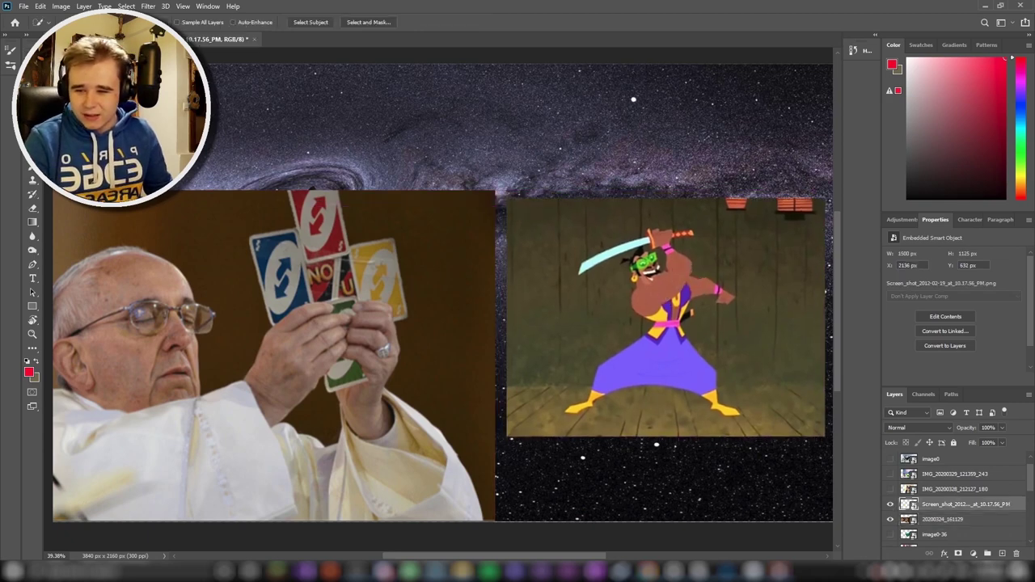
{"action": "scroll", "coordinate": [217, 364], "scroll_direction": "down", "scroll_amount": 1}
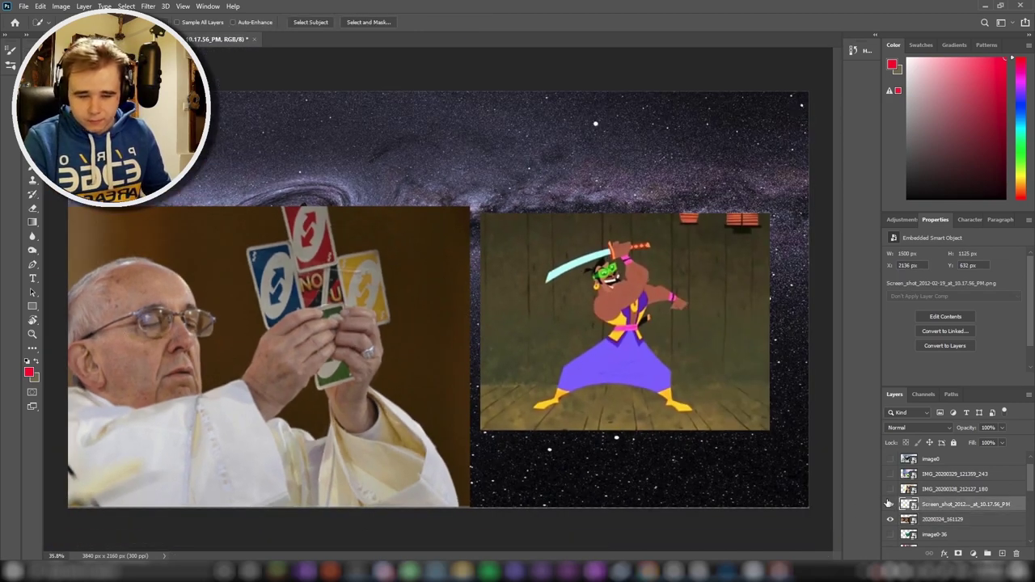
{"action": "scroll", "coordinate": [615, 275], "scroll_direction": "up", "scroll_amount": 12}
{"action": "scroll", "coordinate": [561, 186], "scroll_direction": "up", "scroll_amount": 3}
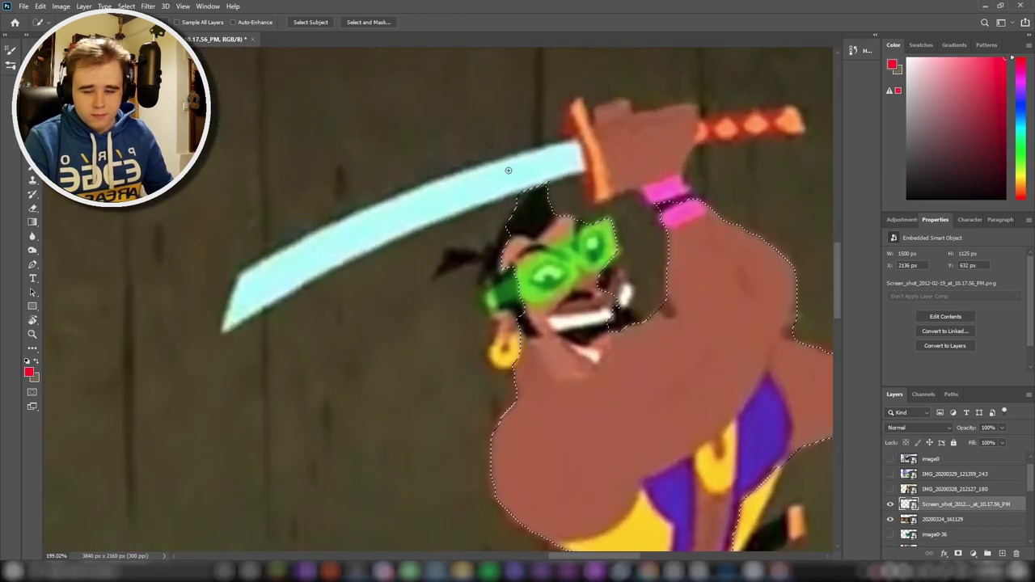
- Extend the samurai selection over his raised hand and sword hilt
{"action": "left_click_drag", "start_coordinate": [243, 280], "coordinate": [783, 120]}
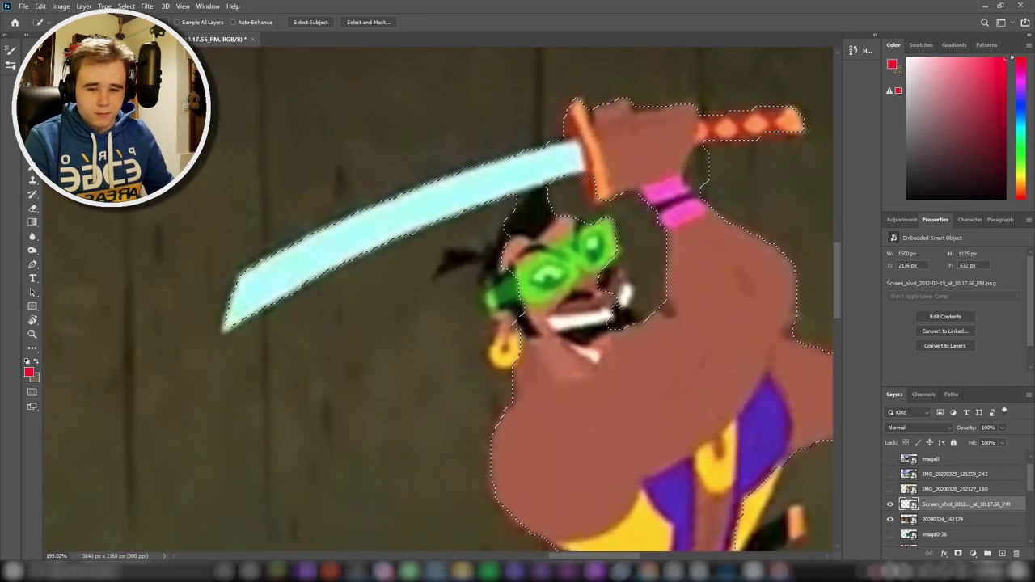
{"action": "scroll", "coordinate": [618, 136], "scroll_direction": "up", "scroll_amount": 2}
{"action": "scroll", "coordinate": [618, 136], "scroll_direction": "up", "scroll_amount": 2}
{"action": "scroll", "coordinate": [499, 207], "scroll_direction": "down", "scroll_amount": 2}
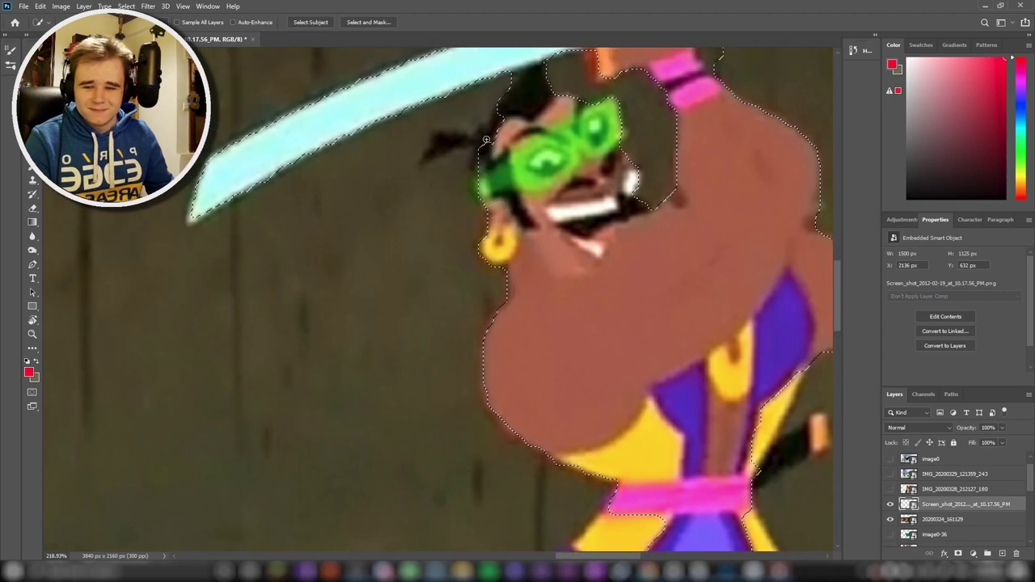
{"action": "scroll", "coordinate": [526, 324], "scroll_direction": "down", "scroll_amount": 3}
{"action": "scroll", "coordinate": [551, 463], "scroll_direction": "up", "scroll_amount": 5}
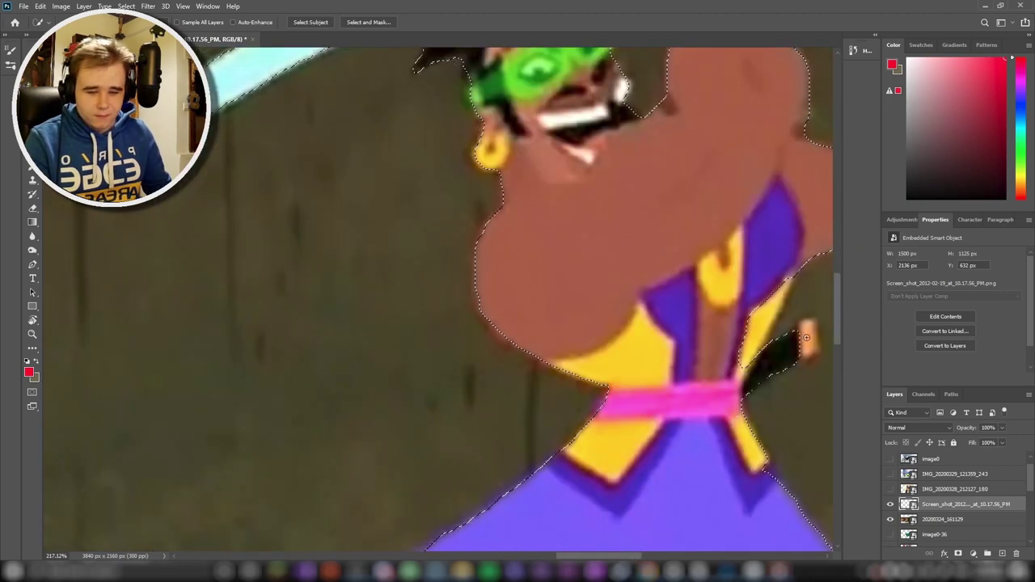
{"action": "scroll", "coordinate": [760, 331], "scroll_direction": "down", "scroll_amount": 3}
{"action": "scroll", "coordinate": [728, 364], "scroll_direction": "up", "scroll_amount": 3}
{"action": "scroll", "coordinate": [704, 388], "scroll_direction": "up", "scroll_amount": 1}
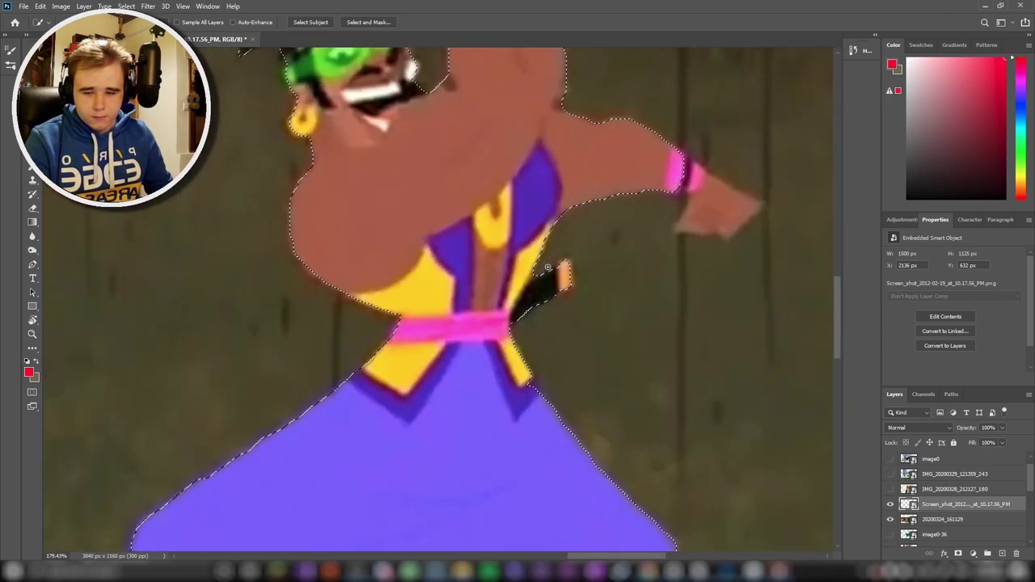
{"action": "scroll", "coordinate": [677, 418], "scroll_direction": "down", "scroll_amount": 2}
{"action": "scroll", "coordinate": [566, 417], "scroll_direction": "down", "scroll_amount": 2}
{"action": "scroll", "coordinate": [404, 413], "scroll_direction": "up", "scroll_amount": 3}
{"action": "scroll", "coordinate": [283, 411], "scroll_direction": "down", "scroll_amount": 3}
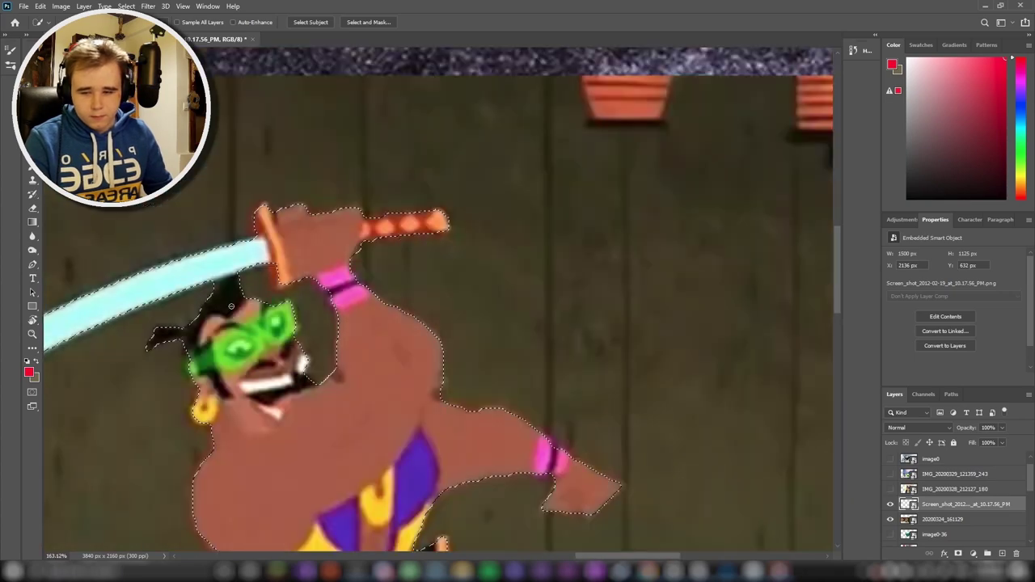
{"action": "scroll", "coordinate": [168, 410], "scroll_direction": "up", "scroll_amount": 3}
{"action": "scroll", "coordinate": [168, 409], "scroll_direction": "down", "scroll_amount": 5}
{"action": "scroll", "coordinate": [485, 364], "scroll_direction": "up", "scroll_amount": 1}
- Copy the selected samurai to Layer 4 and hide the wooden-background original
{"action": "key", "text": "ctrl+j"}
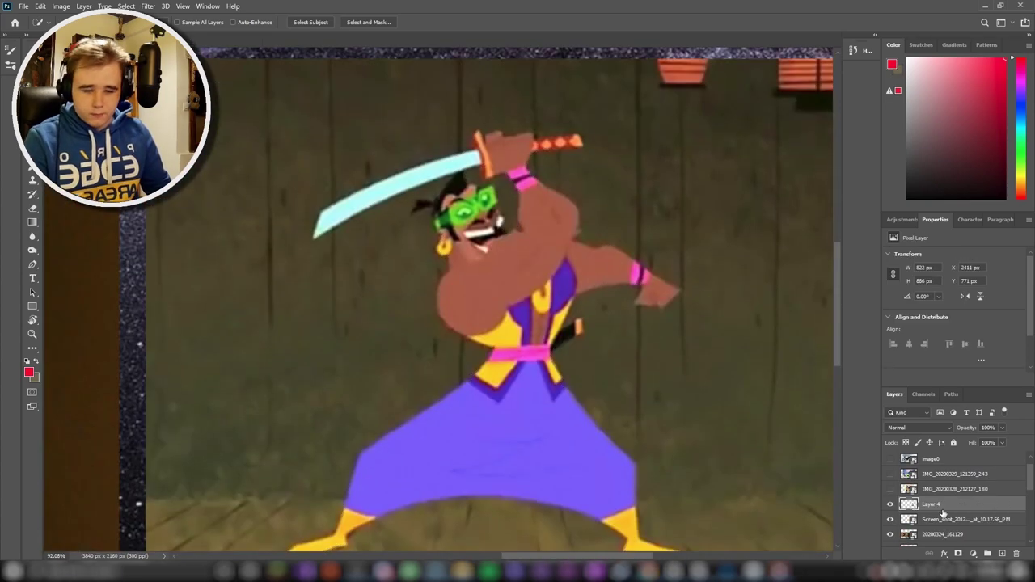
{"action": "left_click", "coordinate": [890, 522]}
{"action": "scroll", "coordinate": [407, 349], "scroll_direction": "down", "scroll_amount": 3}
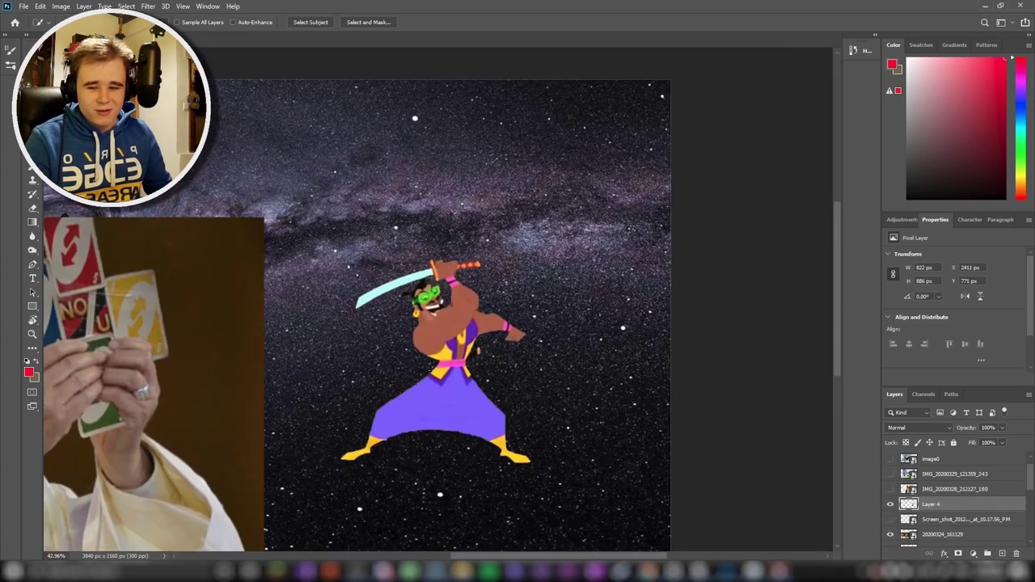
- Switch to the Move tool and select the pope layer 20200324_161129
{"action": "key", "text": "alt+w"}
{"action": "key", "text": "Escape"}
{"action": "key", "text": "v"}
{"action": "scroll", "coordinate": [362, 383], "scroll_direction": "down", "scroll_amount": 2}
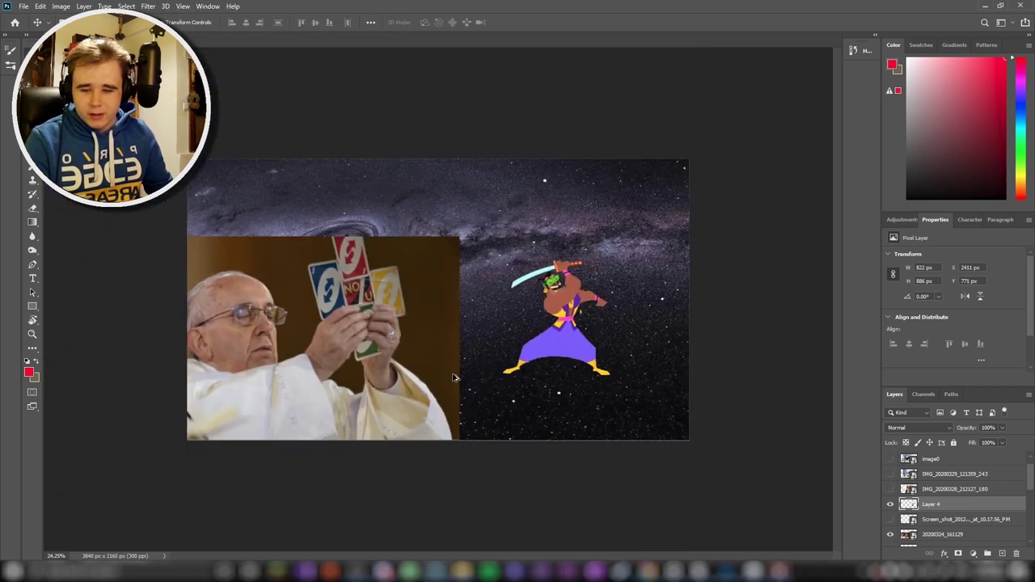
{"action": "scroll", "coordinate": [362, 383], "scroll_direction": "up", "scroll_amount": 3}
{"action": "scroll", "coordinate": [361, 383], "scroll_direction": "down", "scroll_amount": 1}
{"action": "scroll", "coordinate": [362, 382], "scroll_direction": "down", "scroll_amount": 1}
{"action": "left_click", "coordinate": [362, 382], "text": "ctrl"}
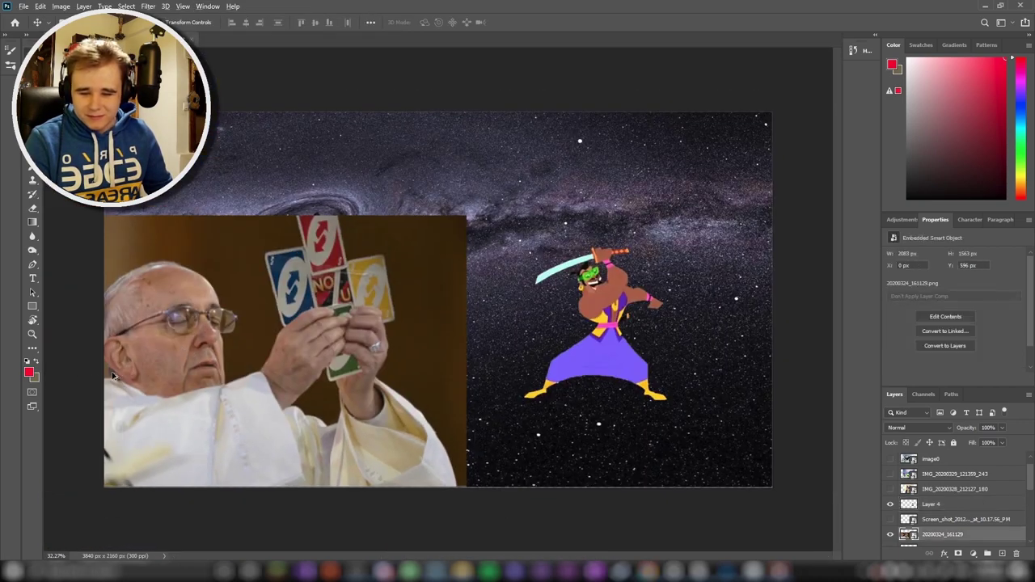
{"action": "scroll", "coordinate": [232, 377], "scroll_direction": "up", "scroll_amount": 2}
{"action": "scroll", "coordinate": [152, 356], "scroll_direction": "down", "scroll_amount": 1}
{"action": "scroll", "coordinate": [151, 356], "scroll_direction": "up", "scroll_amount": 1}
- Quick-select the pope and cards, extending the selection up his arm and hand
{"action": "key", "text": "w"}
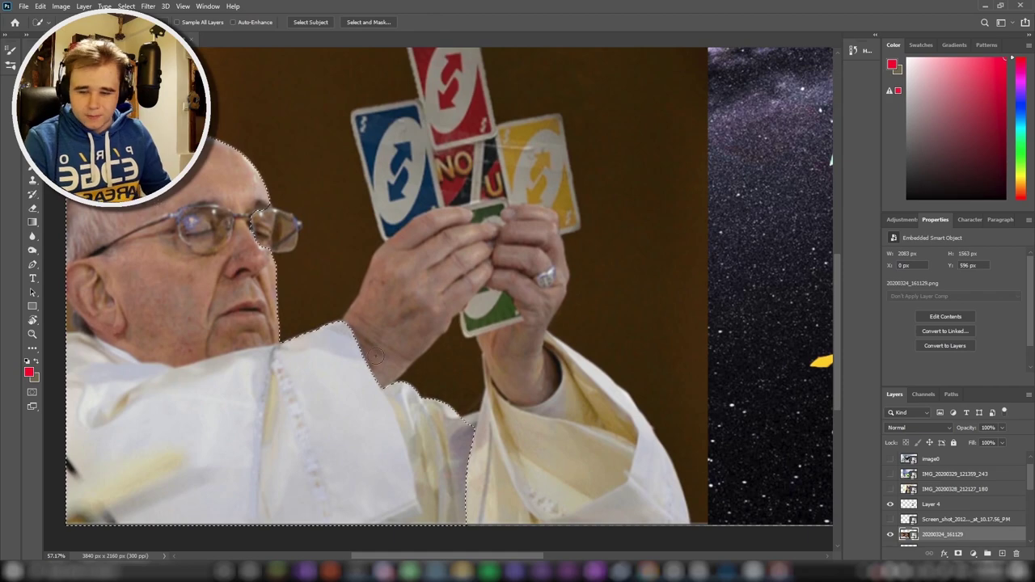
{"action": "left_click_drag", "start_coordinate": [375, 355], "coordinate": [366, 176]}
{"action": "scroll", "coordinate": [366, 177], "scroll_direction": "up", "scroll_amount": 1}
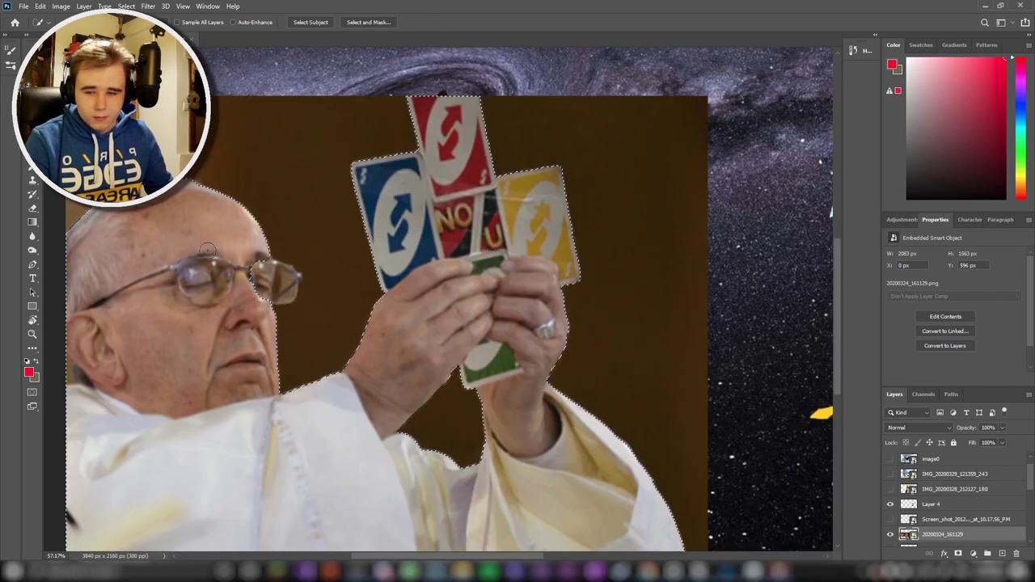
{"action": "scroll", "coordinate": [437, 417], "scroll_direction": "up", "scroll_amount": 8}
{"action": "scroll", "coordinate": [437, 417], "scroll_direction": "up", "scroll_amount": 7}
{"action": "scroll", "coordinate": [436, 417], "scroll_direction": "down", "scroll_amount": 15}
{"action": "scroll", "coordinate": [304, 350], "scroll_direction": "up", "scroll_amount": 10}
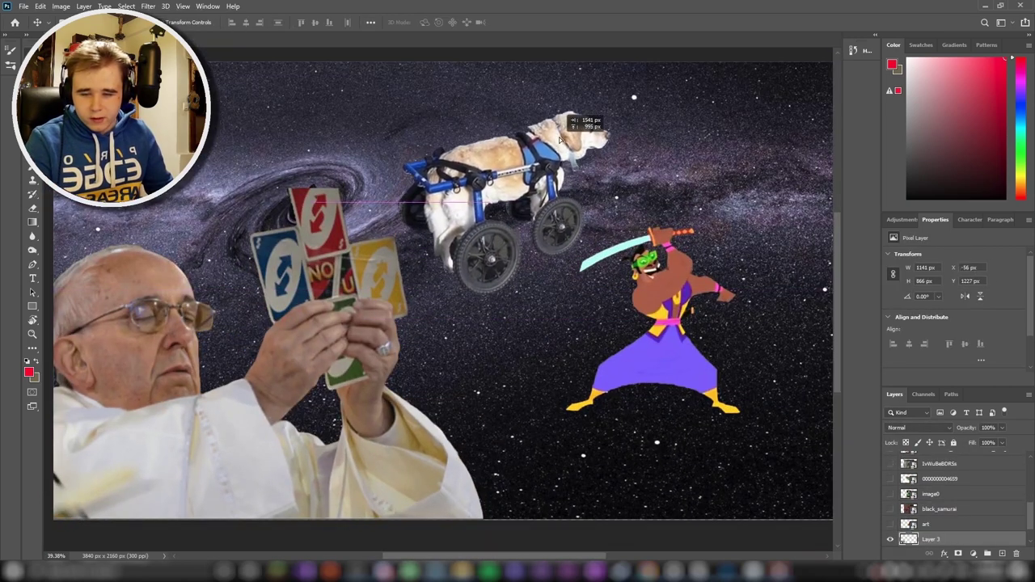
- Scale the pope down to about 1075×830 px in the scene's lower-left corner
{"action": "scroll", "coordinate": [186, 387], "scroll_direction": "down", "scroll_amount": 2}
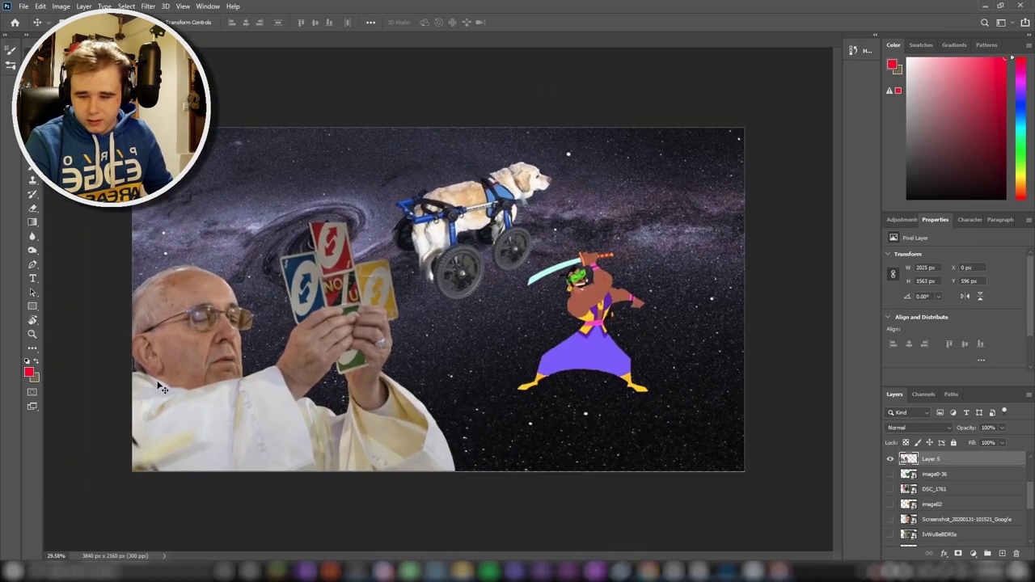
{"action": "mouse_move", "coordinate": [455, 220]}
{"action": "left_mouse_down"}
{"action": "mouse_move", "coordinate": [388, 243]}
{"action": "mouse_move", "coordinate": [263, 311]}
{"action": "mouse_move", "coordinate": [280, 302]}
{"action": "left_mouse_up"}
{"action": "scroll", "coordinate": [236, 365], "scroll_direction": "up", "scroll_amount": 3}
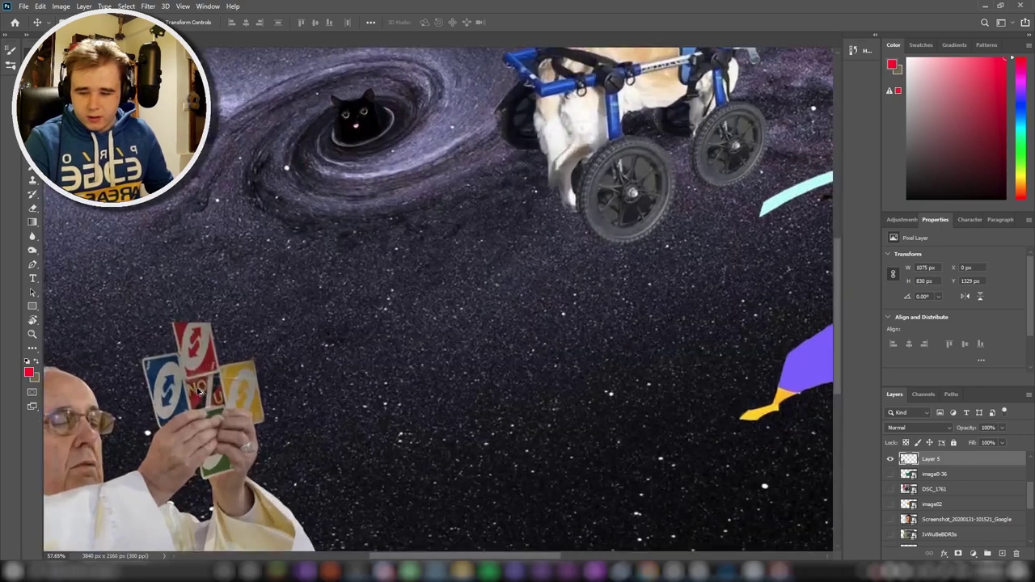
{"action": "scroll", "coordinate": [230, 356], "scroll_direction": "up", "scroll_amount": 3}
{"action": "scroll", "coordinate": [216, 336], "scroll_direction": "down", "scroll_amount": 1}
{"action": "scroll", "coordinate": [216, 337], "scroll_direction": "up", "scroll_amount": 2}
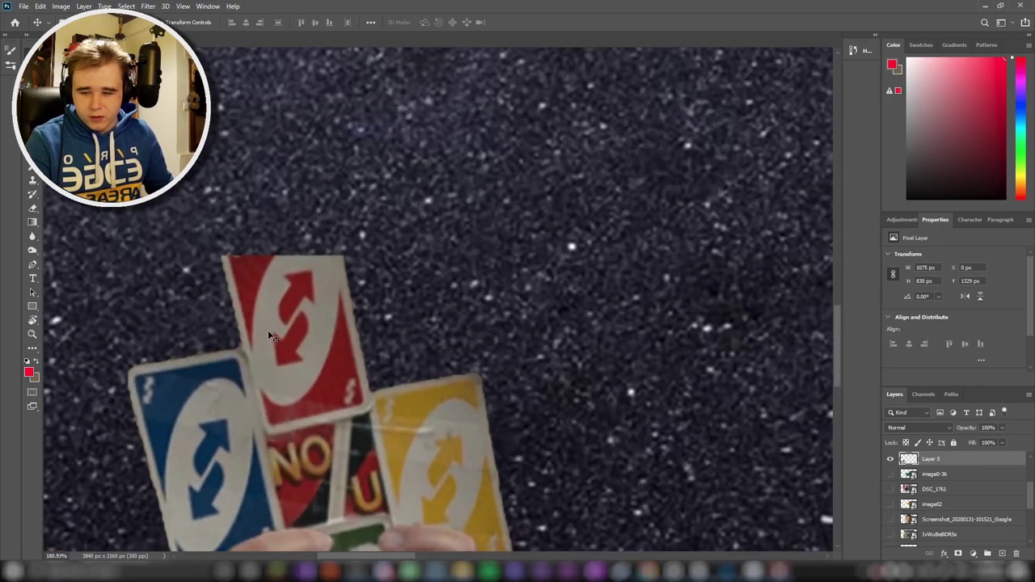
{"action": "scroll", "coordinate": [267, 372], "scroll_direction": "up", "scroll_amount": 1}
{"action": "scroll", "coordinate": [239, 349], "scroll_direction": "up", "scroll_amount": 1}
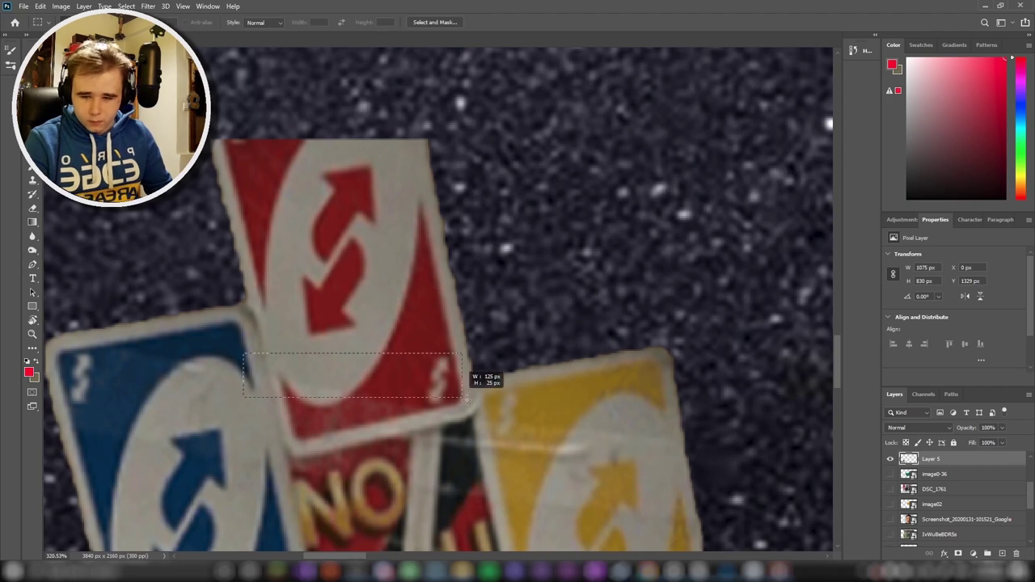
- Copy a strip of the red card's lower edge to its own layer and erase its yellow part
{"action": "key", "text": "ctrl+j"}
{"action": "left_click_drag", "start_coordinate": [473, 451], "coordinate": [462, 207]}
{"action": "key", "text": "e"}
{"action": "scroll", "coordinate": [439, 254], "scroll_direction": "up", "scroll_amount": 2}
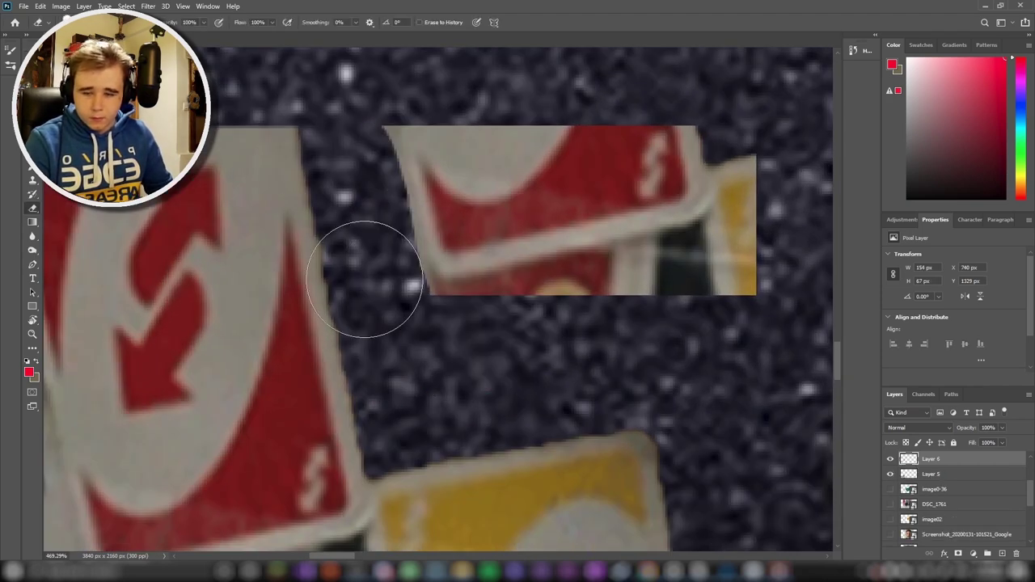
{"action": "left_click_drag", "start_coordinate": [709, 257], "coordinate": [765, 138]}
{"action": "scroll", "coordinate": [765, 139], "scroll_direction": "down", "scroll_amount": 1}
- Flip the strip onto the red card's top and merge it into the pope layer
{"action": "key", "text": "ctrl+t"}
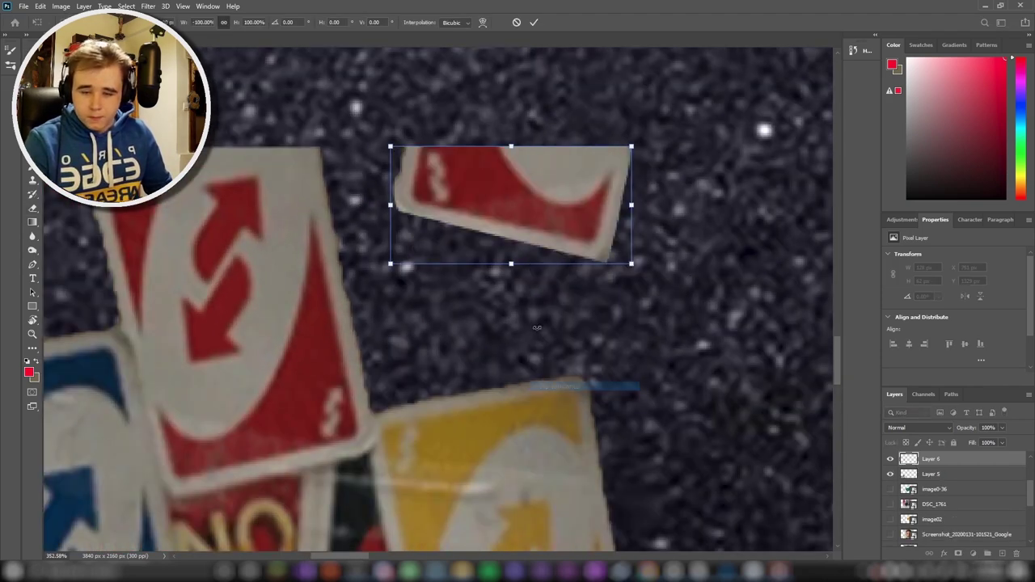
{"action": "left_click_drag", "start_coordinate": [510, 204], "coordinate": [265, 125]}
{"action": "scroll", "coordinate": [265, 126], "scroll_direction": "up", "scroll_amount": 1}
{"action": "key", "text": "Return"}
{"action": "scroll", "coordinate": [229, 171], "scroll_direction": "up", "scroll_amount": 1}
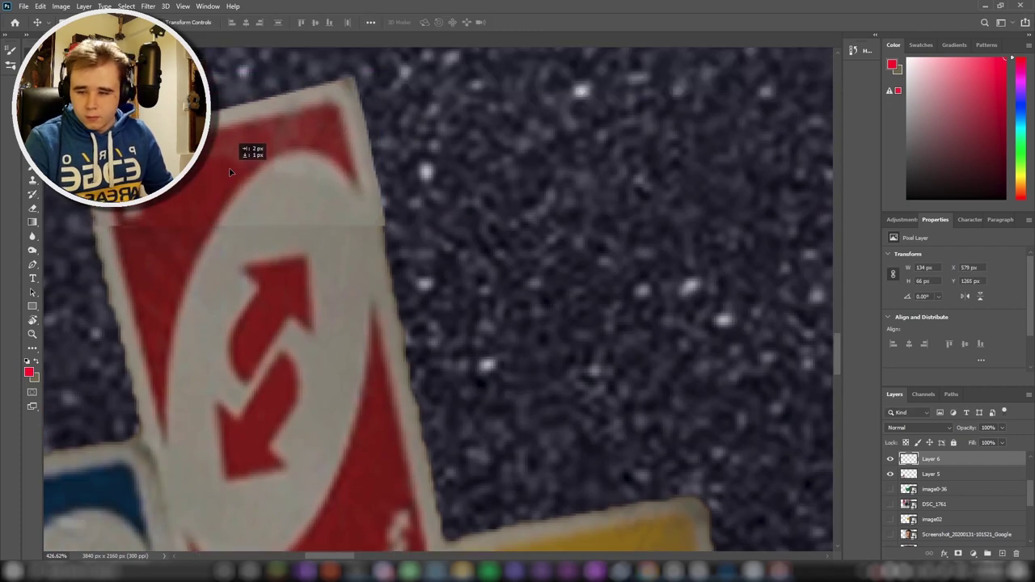
{"action": "left_click", "coordinate": [964, 474], "text": "shift"}
{"action": "key", "text": "ctrl+e"}
{"action": "scroll", "coordinate": [243, 234], "scroll_direction": "up", "scroll_amount": 3}
- Blend the card seam using the Spot Healing Brush, Eraser and Blur tools
{"action": "key", "text": "j"}
{"action": "left_click", "coordinate": [197, 231]}
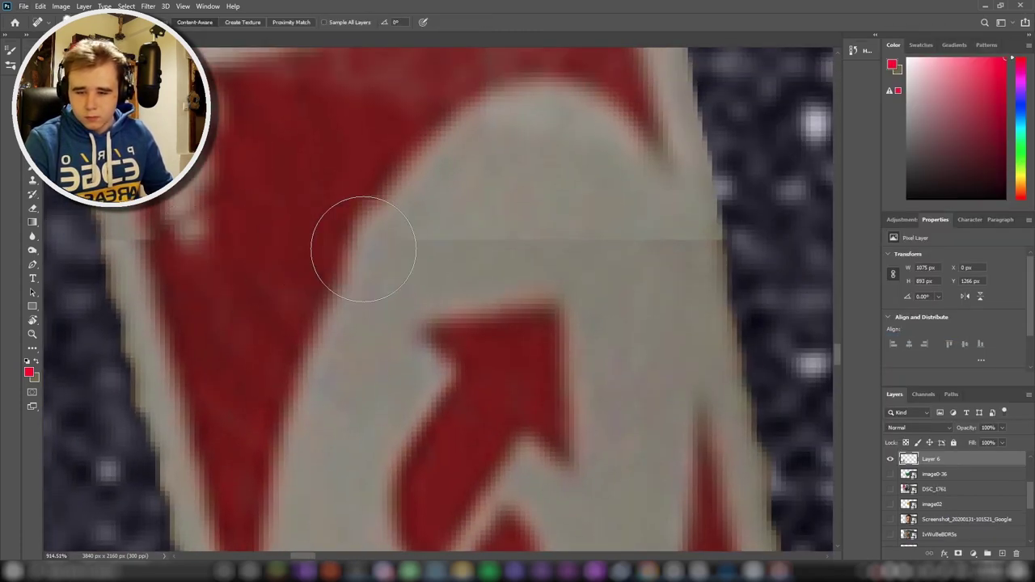
{"action": "left_click_drag", "start_coordinate": [517, 234], "coordinate": [658, 238]}
{"action": "key", "text": "e"}
{"action": "scroll", "coordinate": [670, 219], "scroll_direction": "up", "scroll_amount": 2}
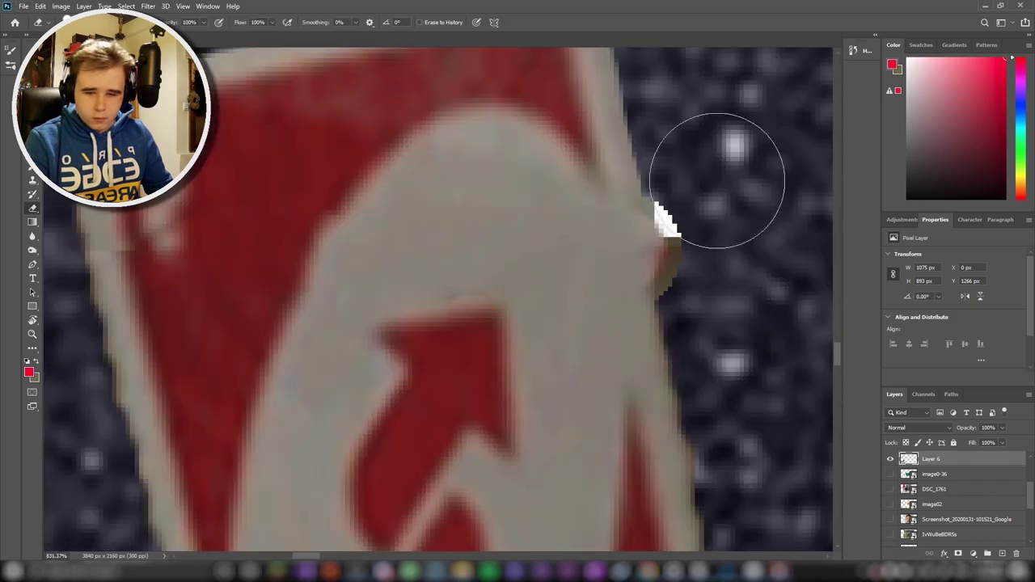
{"action": "key", "text": "r"}
{"action": "scroll", "coordinate": [203, 293], "scroll_direction": "down", "scroll_amount": 2}
{"action": "scroll", "coordinate": [550, 249], "scroll_direction": "down", "scroll_amount": 3}
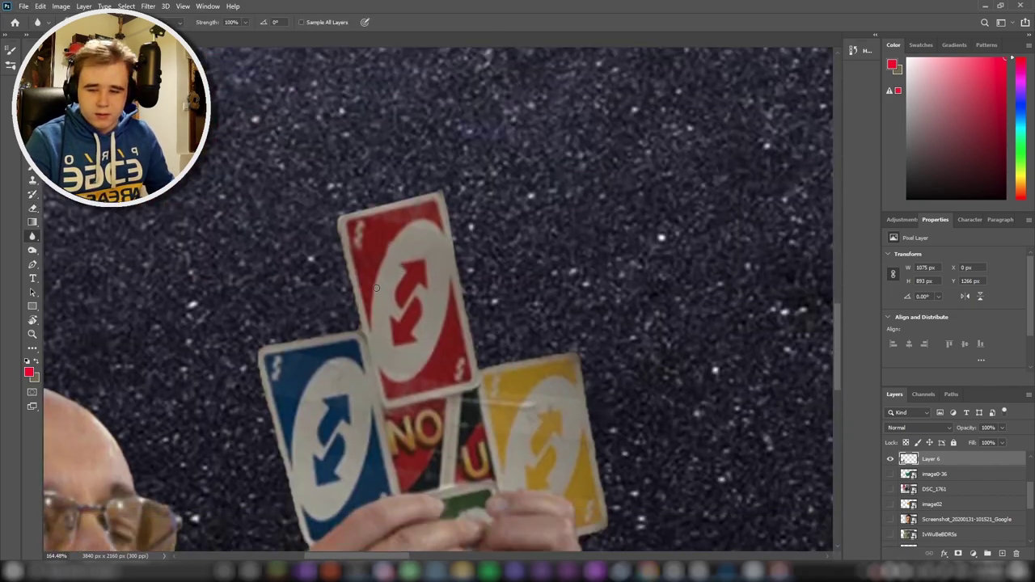
{"action": "scroll", "coordinate": [501, 267], "scroll_direction": "down", "scroll_amount": 2}
{"action": "scroll", "coordinate": [437, 283], "scroll_direction": "down", "scroll_amount": 2}
{"action": "scroll", "coordinate": [375, 300], "scroll_direction": "down", "scroll_amount": 2}
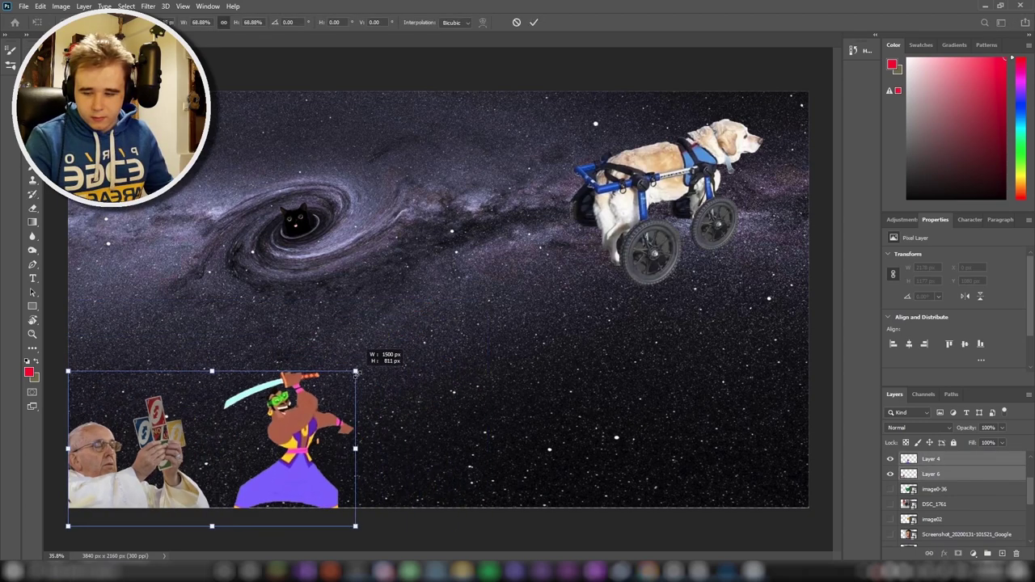
- Scale the pope and warrior down together in the lower left, then flip and tilt the warrior
{"action": "left_click_drag", "start_coordinate": [487, 301], "coordinate": [396, 346]}
{"action": "mouse_move", "coordinate": [317, 405]}
{"action": "left_mouse_down"}
{"action": "mouse_move", "coordinate": [333, 398]}
{"action": "mouse_move", "coordinate": [310, 432]}
{"action": "left_mouse_up"}
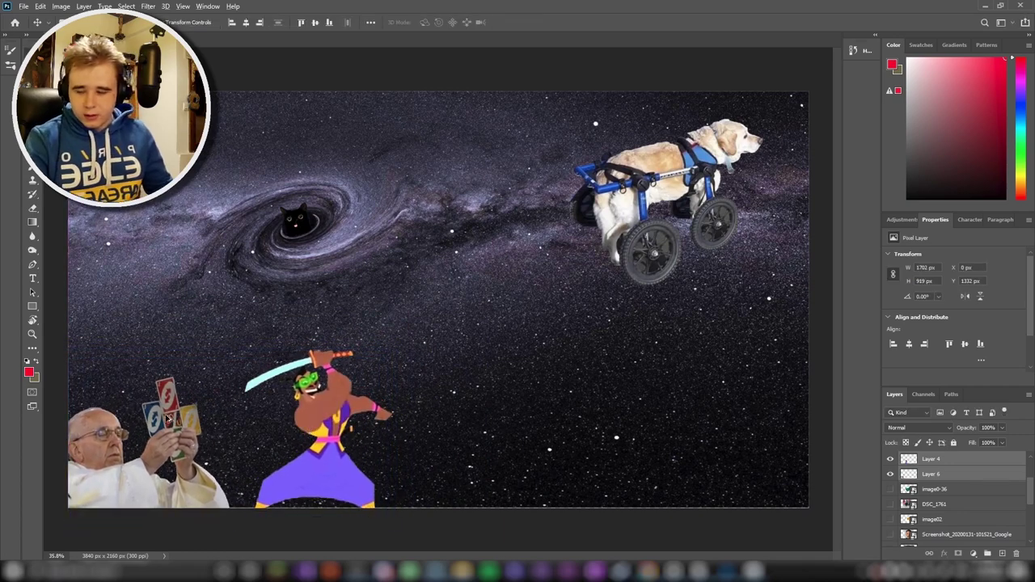
{"action": "scroll", "coordinate": [2, 104], "scroll_direction": "up", "scroll_amount": 5}
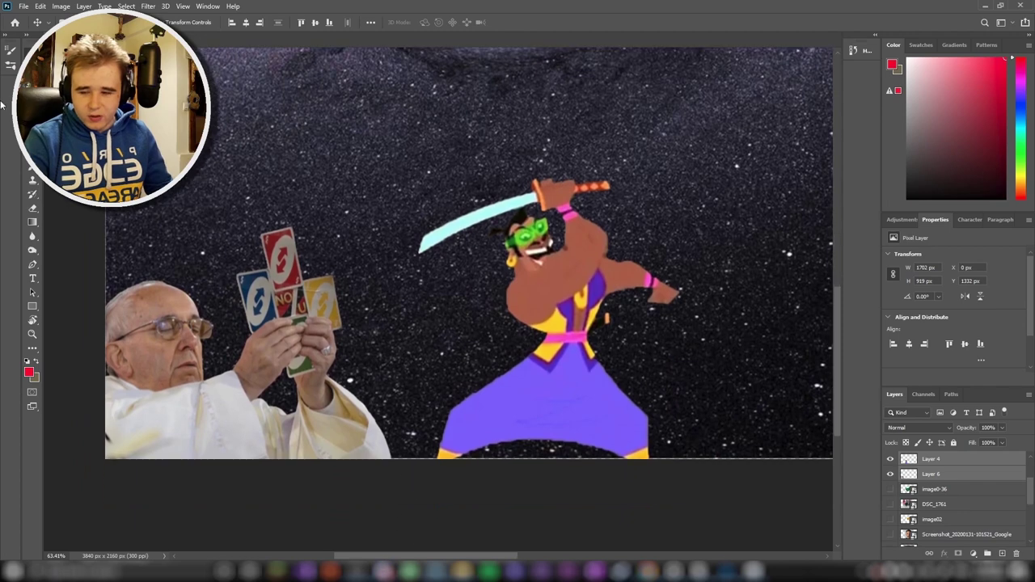
{"action": "key", "text": "ctrl+t"}
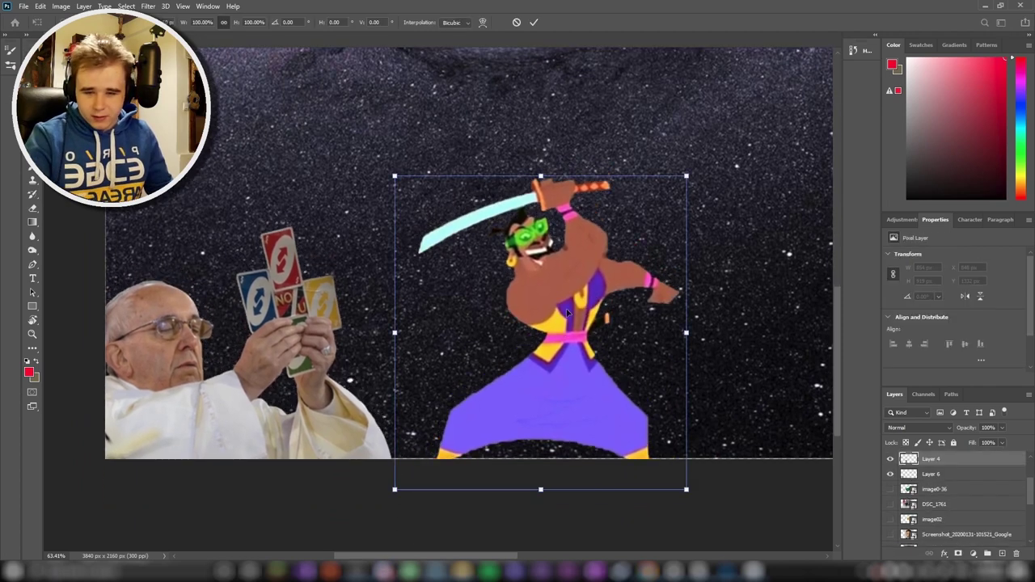
{"action": "left_click_drag", "start_coordinate": [494, 240], "coordinate": [518, 245]}
- Apply a Camera Raw Filter to the warrior: exposure -0.30, contrast +18
{"action": "key", "text": "Return"}
{"action": "left_click", "coordinate": [148, 5]}
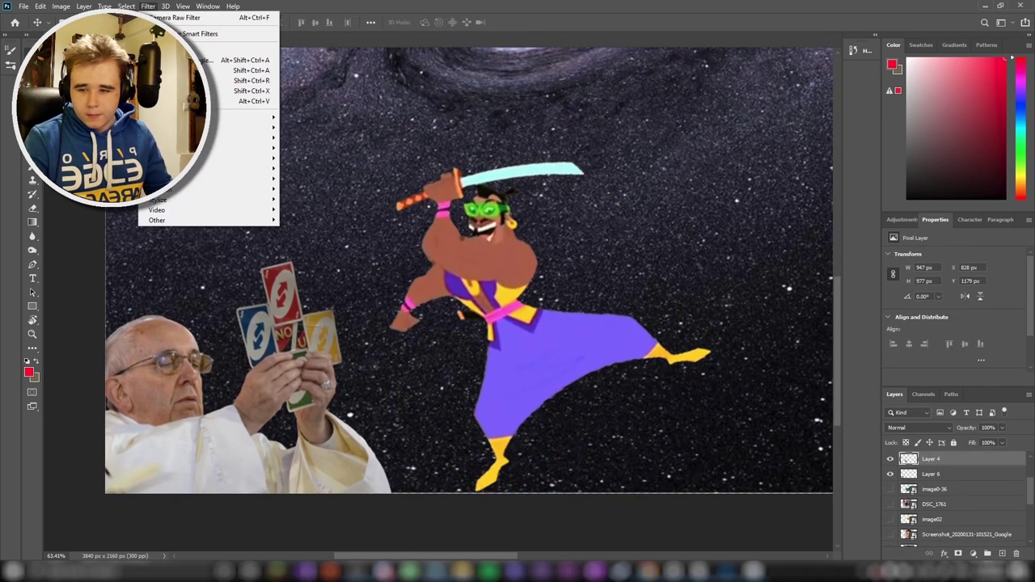
{"action": "left_click", "coordinate": [174, 17]}
{"action": "left_click_drag", "start_coordinate": [675, 292], "coordinate": [671, 294]}
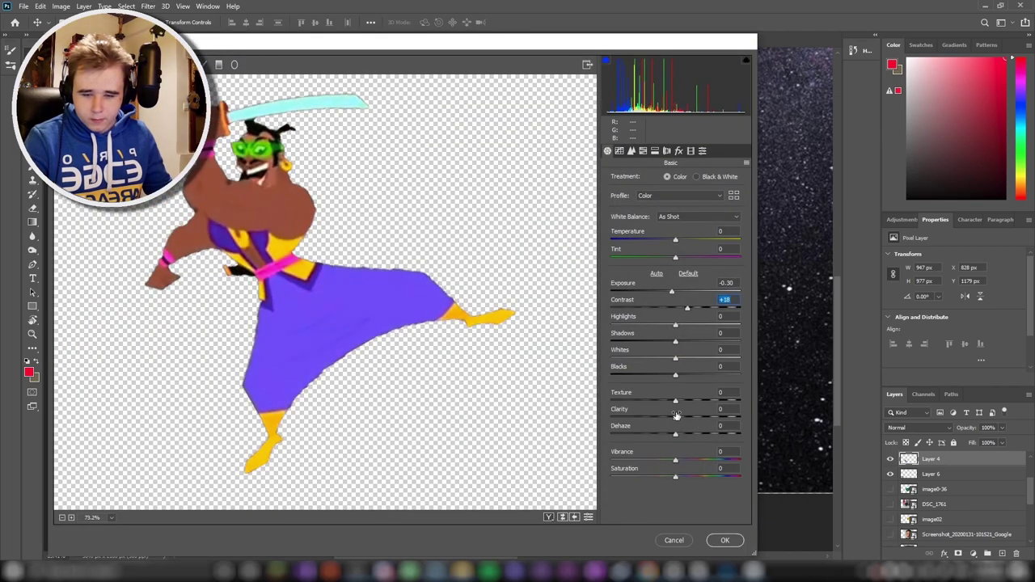
{"action": "left_click_drag", "start_coordinate": [677, 415], "coordinate": [687, 415]}
{"action": "left_click", "coordinate": [725, 540]}
- Add a Motion Blur at 34° angle and 15-pixel distance to the warrior
{"action": "left_click", "coordinate": [148, 6]}
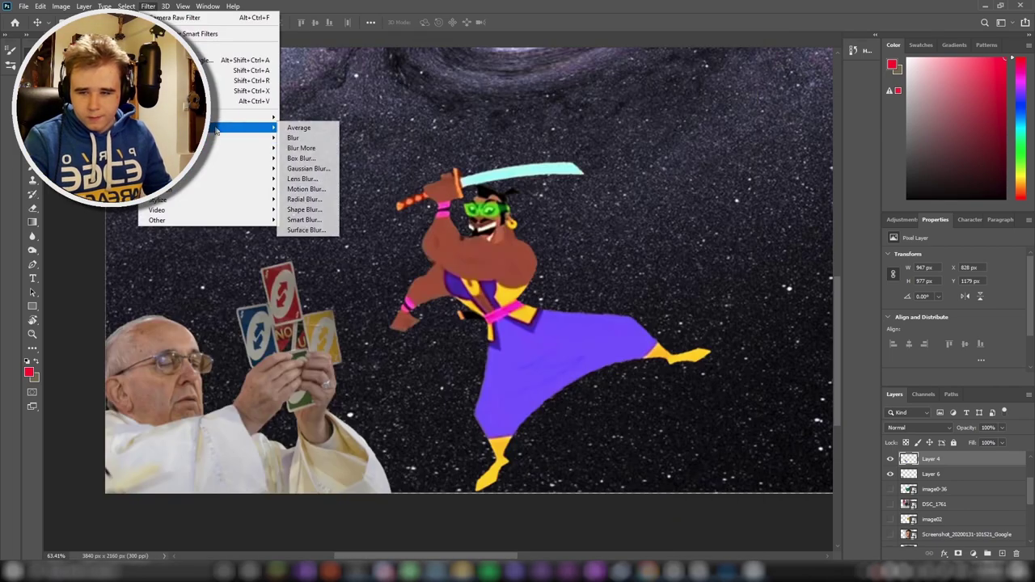
{"action": "left_click", "coordinate": [306, 188]}
{"action": "left_click_drag", "start_coordinate": [693, 309], "coordinate": [712, 298]}
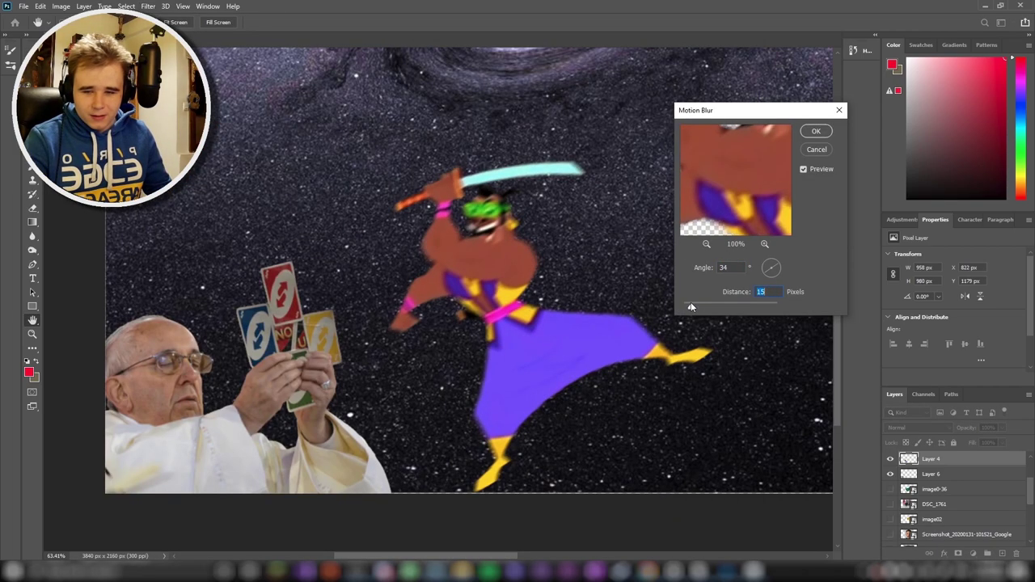
{"action": "key", "text": "Return"}
{"action": "scroll", "coordinate": [522, 318], "scroll_direction": "down", "scroll_amount": 3}
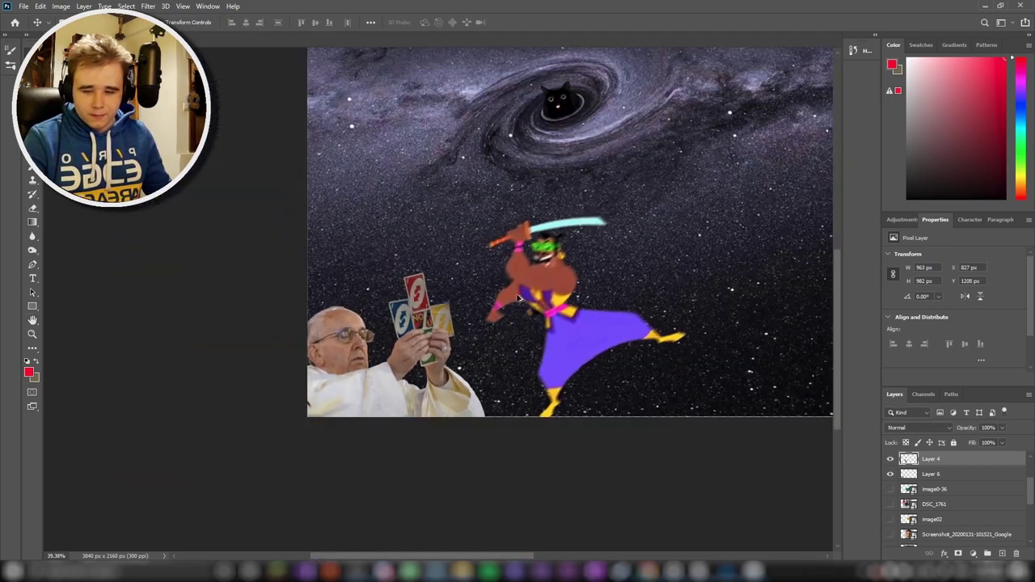
{"action": "scroll", "coordinate": [584, 256], "scroll_direction": "up", "scroll_amount": 3}
{"action": "scroll", "coordinate": [588, 301], "scroll_direction": "down", "scroll_amount": 2}
{"action": "scroll", "coordinate": [364, 380], "scroll_direction": "down", "scroll_amount": 3}
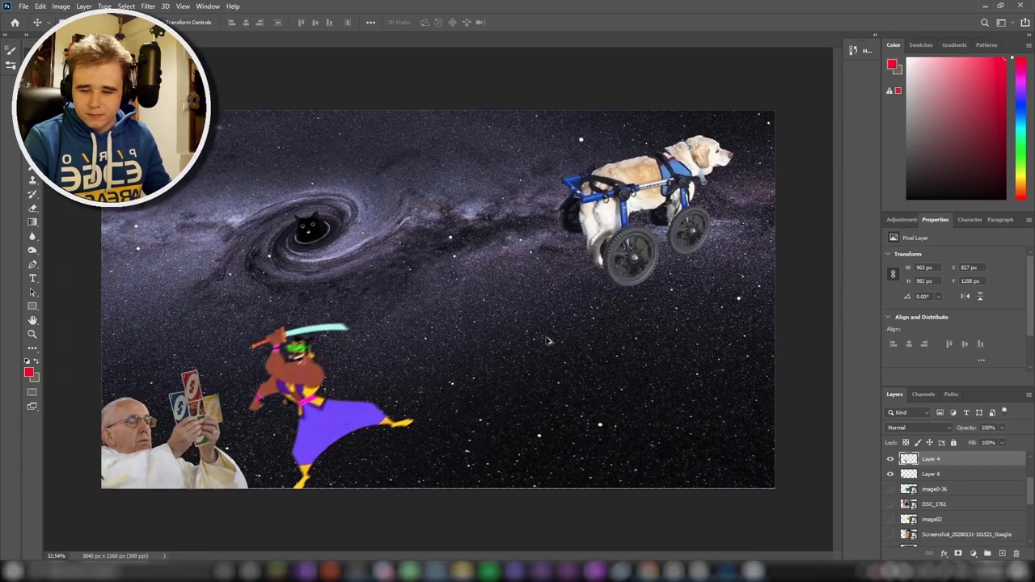
{"action": "scroll", "coordinate": [242, 396], "scroll_direction": "up", "scroll_amount": 1}
{"action": "scroll", "coordinate": [170, 411], "scroll_direction": "down", "scroll_amount": 1}
{"action": "scroll", "coordinate": [170, 411], "scroll_direction": "up", "scroll_amount": 3}
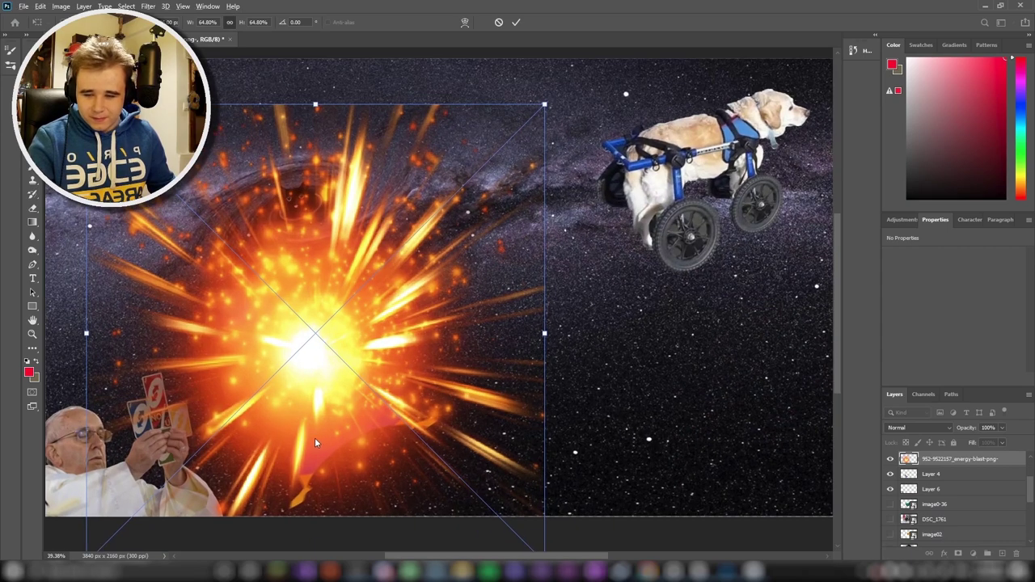
- Scale the energy blast to about 26%, rotate it over the pope's cards, and duplicate it
{"action": "scroll", "coordinate": [462, 455], "scroll_direction": "down", "scroll_amount": 1}
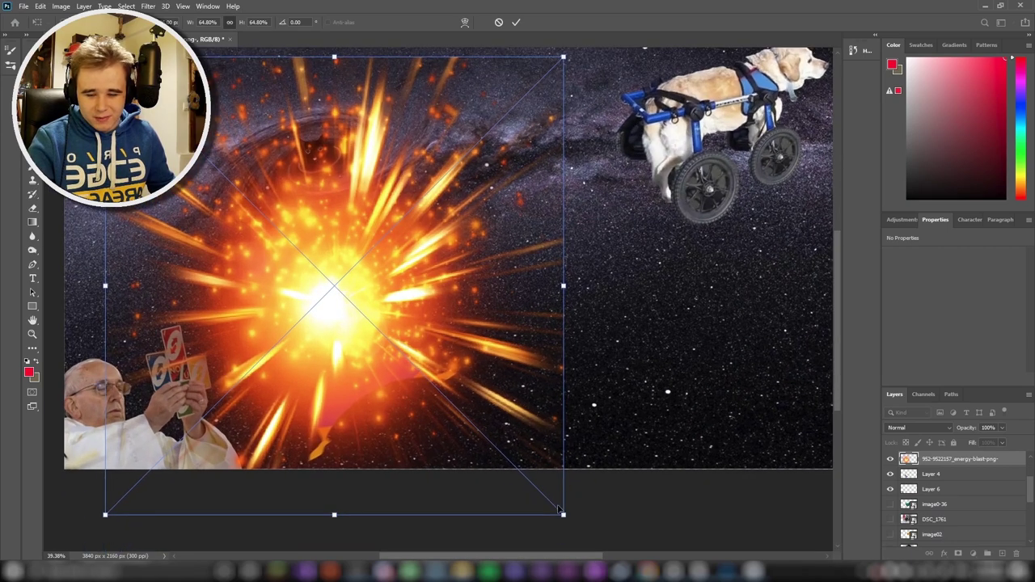
{"action": "left_click_drag", "start_coordinate": [565, 515], "coordinate": [288, 238]}
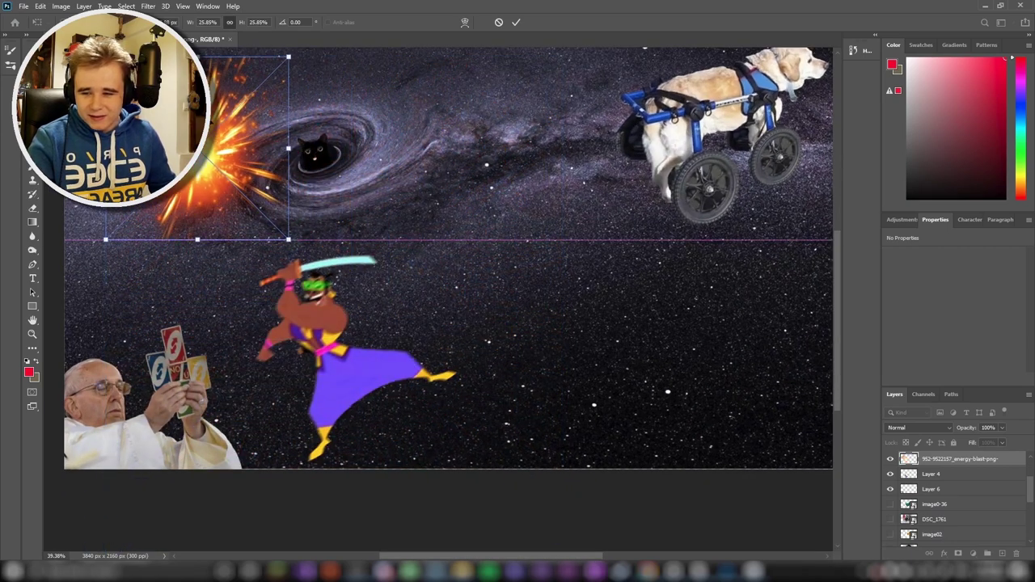
{"action": "scroll", "coordinate": [197, 344], "scroll_direction": "up", "scroll_amount": 2}
{"action": "left_click_drag", "start_coordinate": [198, 343], "coordinate": [176, 440]}
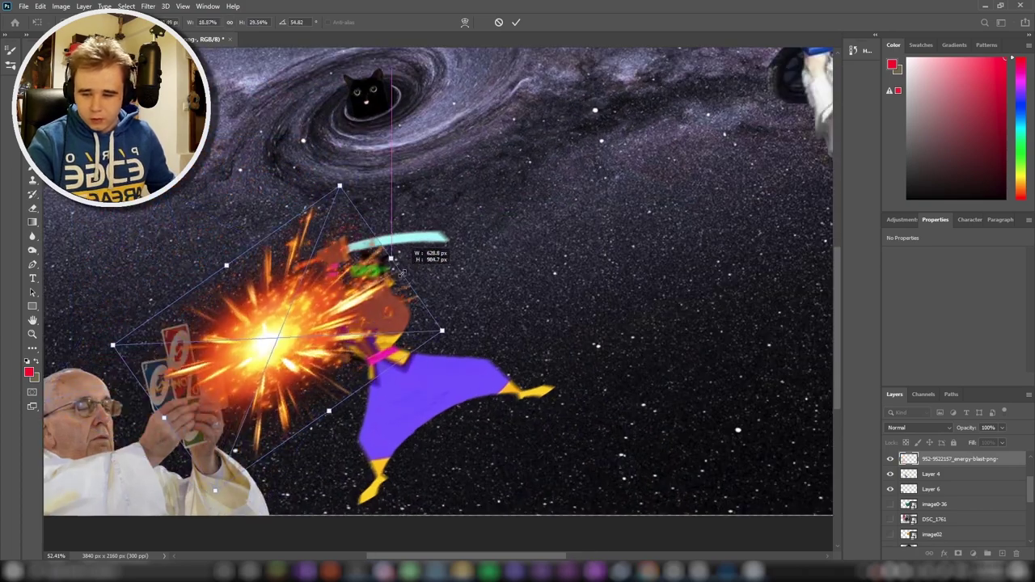
{"action": "mouse_move", "coordinate": [307, 479]}
{"action": "left_mouse_down"}
{"action": "mouse_move", "coordinate": [374, 415]}
{"action": "mouse_move", "coordinate": [369, 485]}
{"action": "left_mouse_up"}
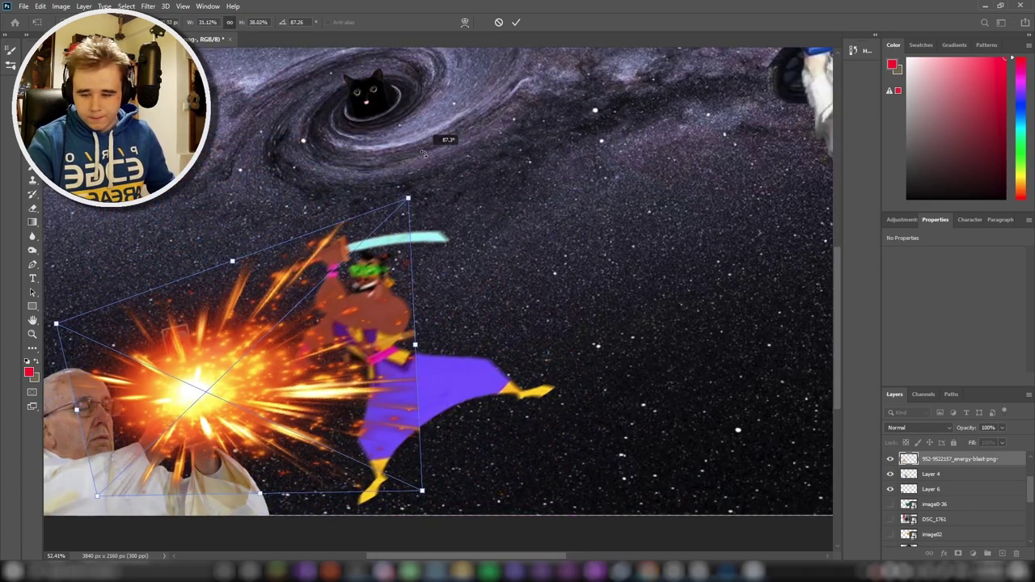
{"action": "key", "text": "Return"}
{"action": "key", "text": "ctrl+j"}
{"action": "left_click", "coordinate": [891, 473]}
{"action": "scroll", "coordinate": [139, 368], "scroll_direction": "up", "scroll_amount": 2}
- Rasterize the blast copy and erase the rays covering the pope's cards
{"action": "key", "text": "e"}
{"action": "left_click", "coordinate": [139, 368]}
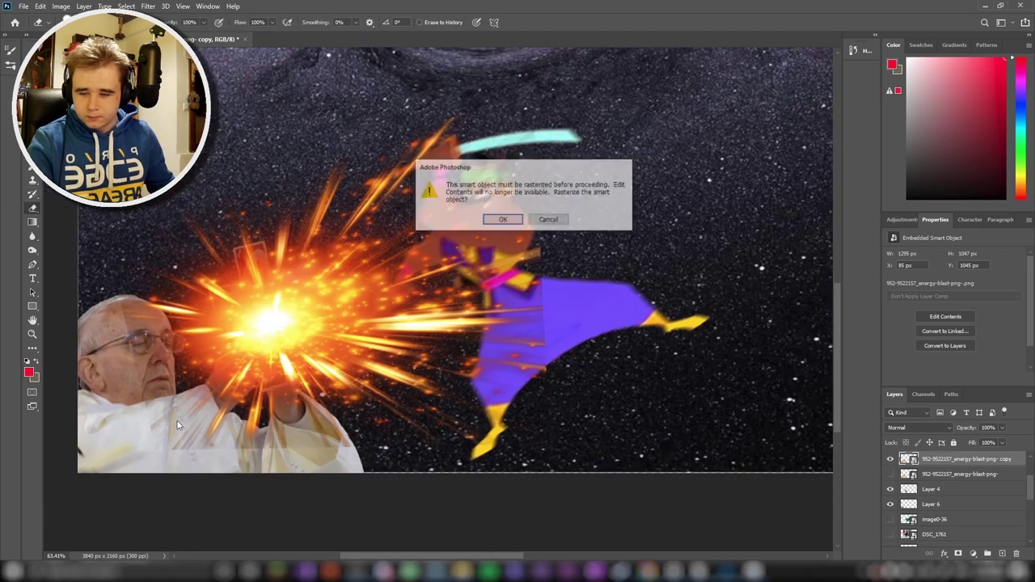
{"action": "key", "text": "Return"}
{"action": "left_click_drag", "start_coordinate": [139, 368], "coordinate": [215, 267]}
{"action": "scroll", "coordinate": [499, 279], "scroll_direction": "up", "scroll_amount": 1}
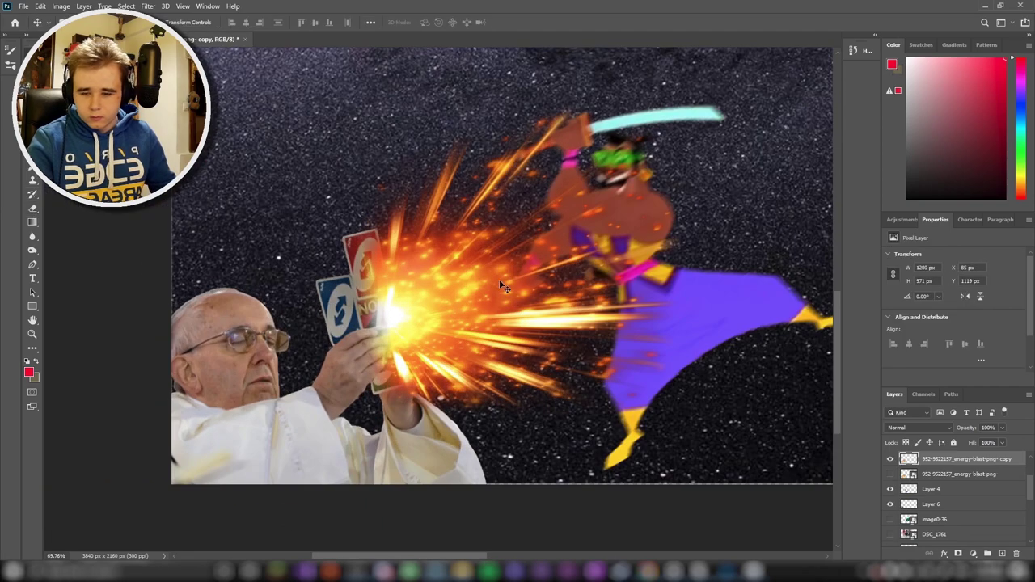
- Scale and rotate the blast copy further toward the warrior
{"action": "key", "text": "ctrl+t"}
{"action": "mouse_move", "coordinate": [231, 449]}
{"action": "left_mouse_down"}
{"action": "mouse_move", "coordinate": [213, 474]}
{"action": "mouse_move", "coordinate": [251, 424]}
{"action": "left_mouse_up"}
{"action": "scroll", "coordinate": [576, 172], "scroll_direction": "down", "scroll_amount": 5}
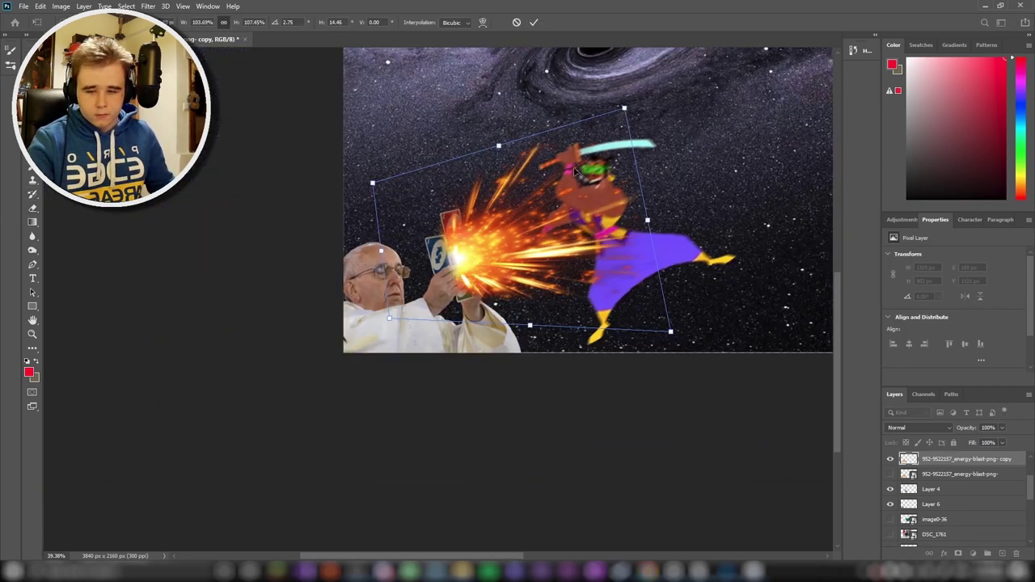
{"action": "left_click_drag", "start_coordinate": [627, 106], "coordinate": [566, 192]}
{"action": "key", "text": "Return"}
{"action": "scroll", "coordinate": [566, 242], "scroll_direction": "up", "scroll_amount": 5}
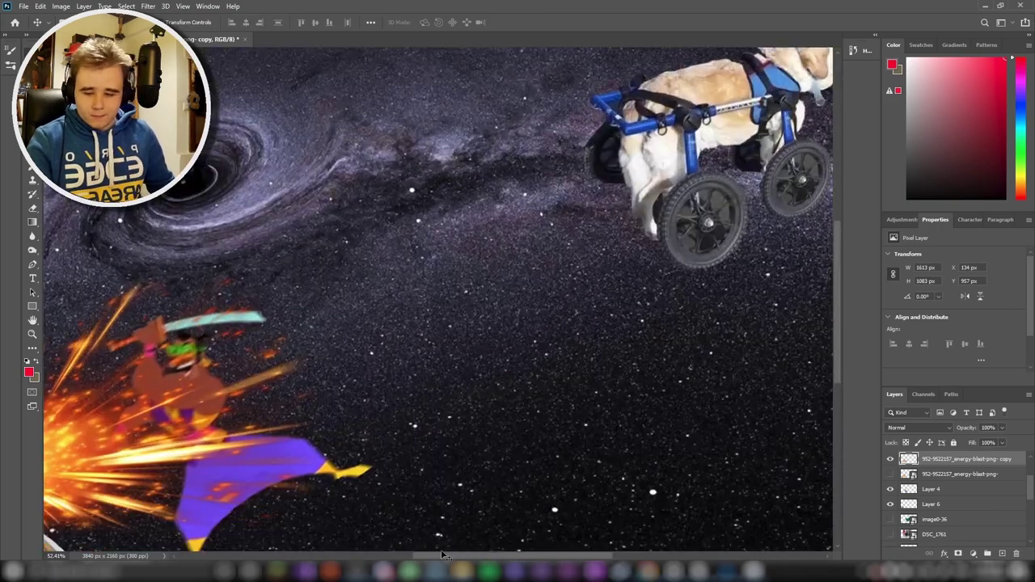
- Lower the blast's opacity to 62% and nudge it slightly right
{"action": "left_click_drag", "start_coordinate": [968, 429], "coordinate": [946, 429]}
{"action": "left_click", "coordinate": [910, 428]}
{"action": "left_click_drag", "start_coordinate": [350, 365], "coordinate": [352, 366]}
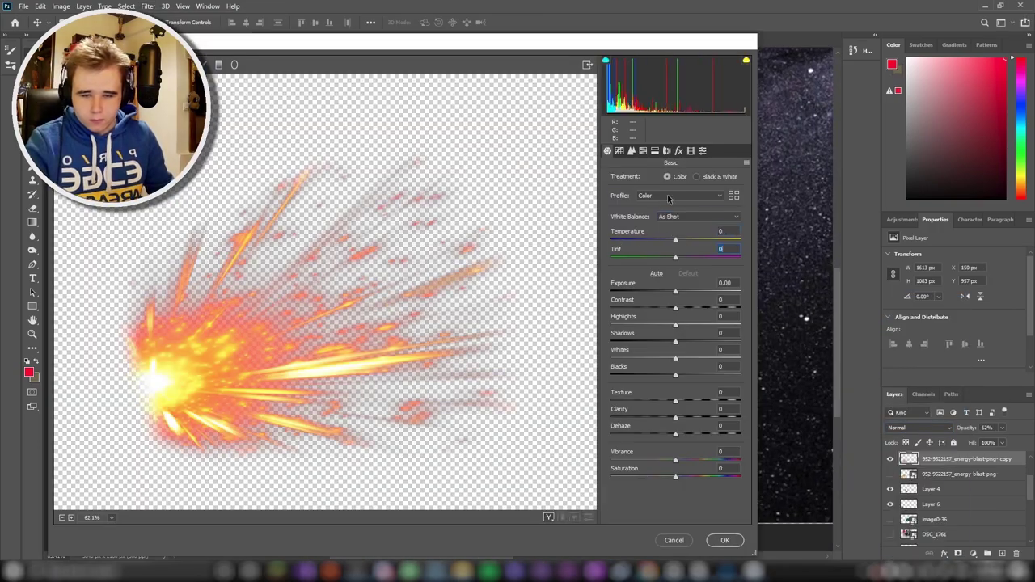
- Recolour the blast blue by adjusting the red and blue Camera Raw tone curves
{"action": "left_click", "coordinate": [678, 150]}
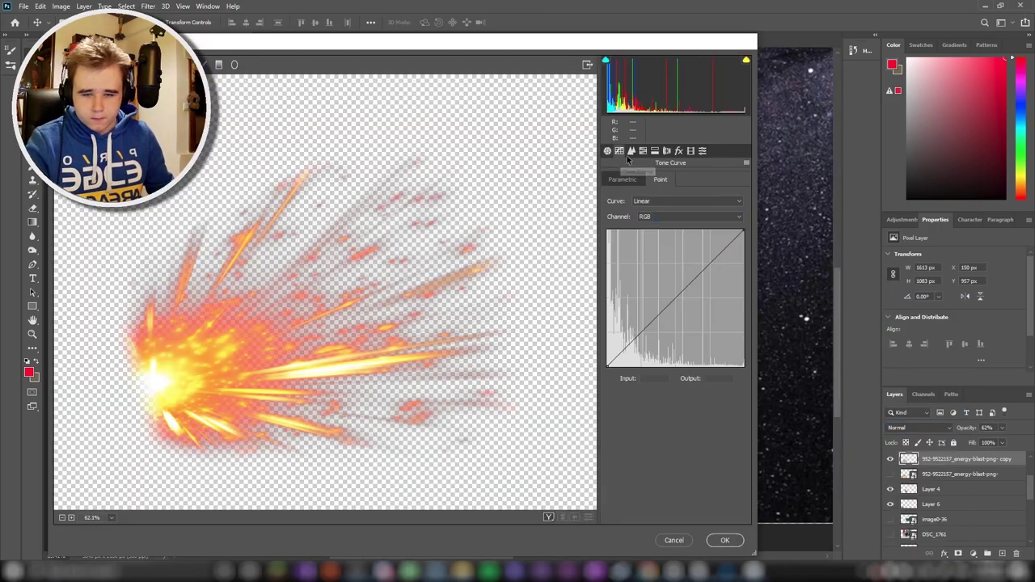
{"action": "left_click", "coordinate": [690, 216]}
{"action": "left_click", "coordinate": [647, 231]}
{"action": "mouse_move", "coordinate": [699, 275]}
{"action": "left_mouse_down"}
{"action": "mouse_move", "coordinate": [699, 307]}
{"action": "mouse_move", "coordinate": [675, 332]}
{"action": "mouse_move", "coordinate": [653, 255]}
{"action": "left_mouse_up"}
{"action": "left_click", "coordinate": [690, 216]}
{"action": "left_click", "coordinate": [647, 240]}
{"action": "left_click", "coordinate": [690, 216]}
{"action": "left_click", "coordinate": [647, 250]}
{"action": "key", "text": "Return"}
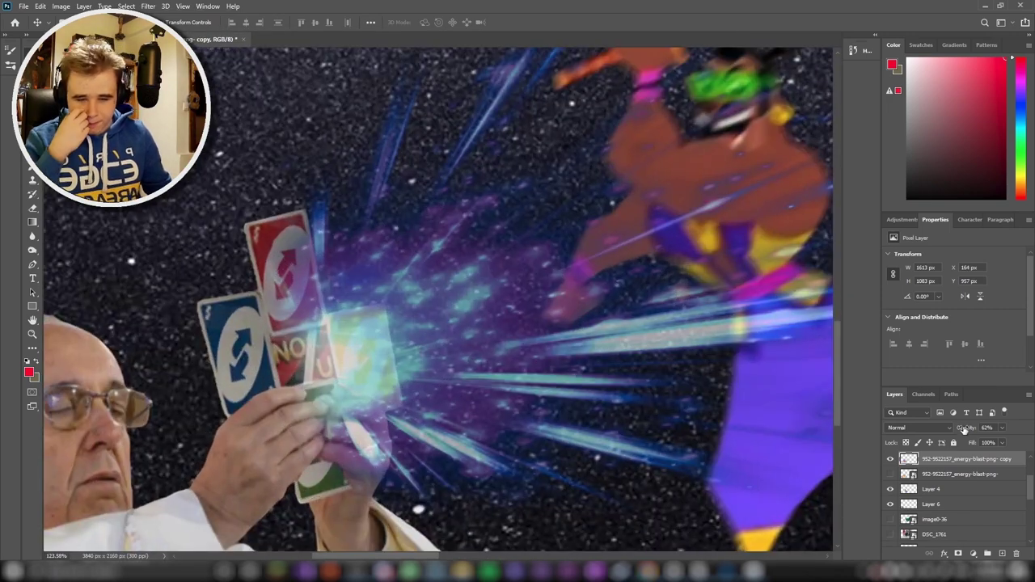
{"action": "scroll", "coordinate": [104, 340], "scroll_direction": "up", "scroll_amount": 2}
{"action": "key", "text": "e"}
{"action": "scroll", "coordinate": [81, 336], "scroll_direction": "down", "scroll_amount": 3}
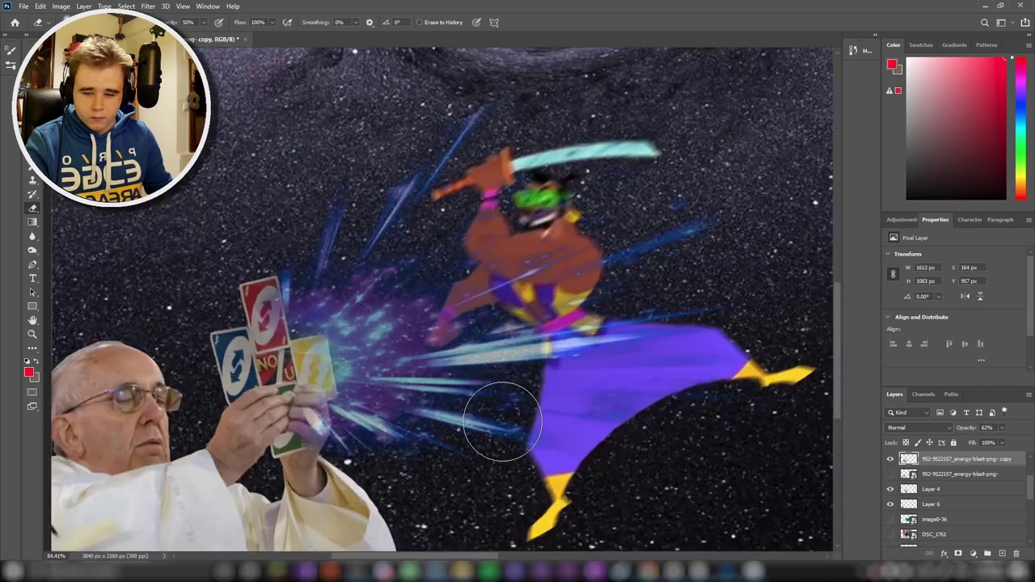
- Give the blast copy a light blue Outer Glow: size 57 px, opacity 85%, Multiply blend
{"action": "double_click", "coordinate": [1021, 462]}
{"action": "left_click", "coordinate": [639, 241]}
{"action": "left_click", "coordinate": [784, 130]}
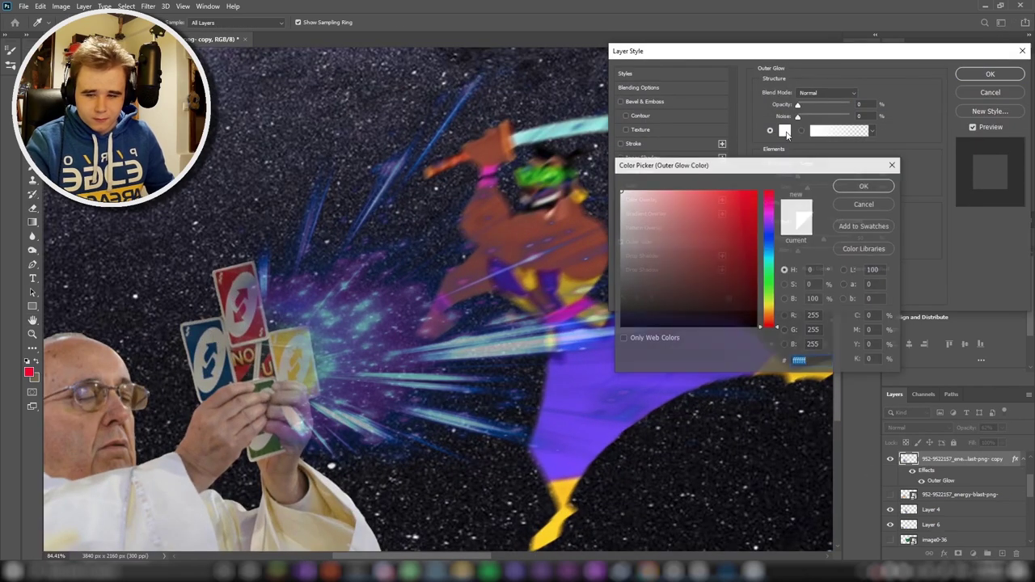
{"action": "left_click", "coordinate": [862, 187]}
{"action": "left_click", "coordinate": [785, 130]}
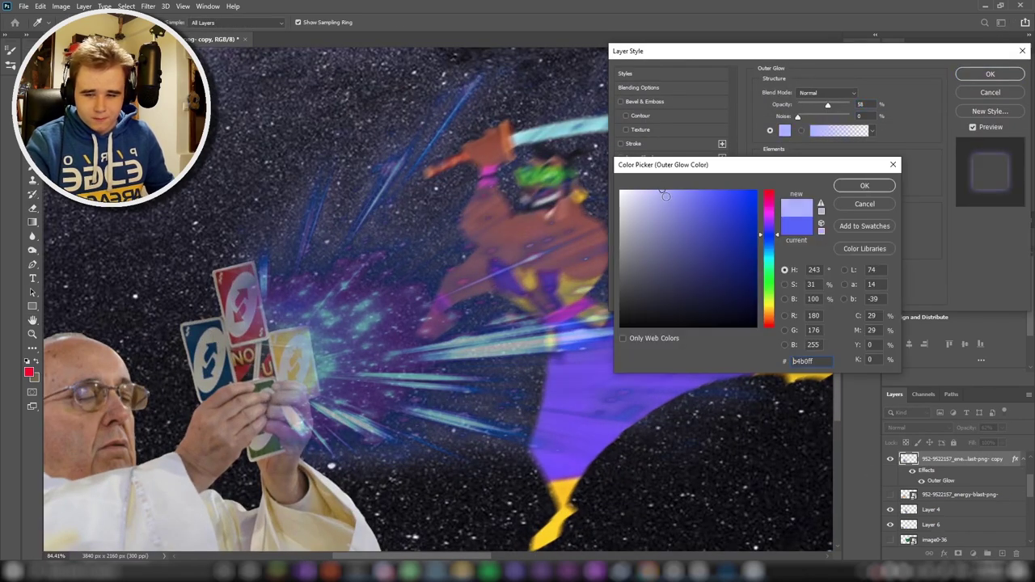
{"action": "left_click", "coordinate": [862, 187]}
{"action": "left_click_drag", "start_coordinate": [797, 187], "coordinate": [812, 187]}
{"action": "left_click_drag", "start_coordinate": [828, 105], "coordinate": [845, 106]}
{"action": "left_click", "coordinate": [825, 92]}
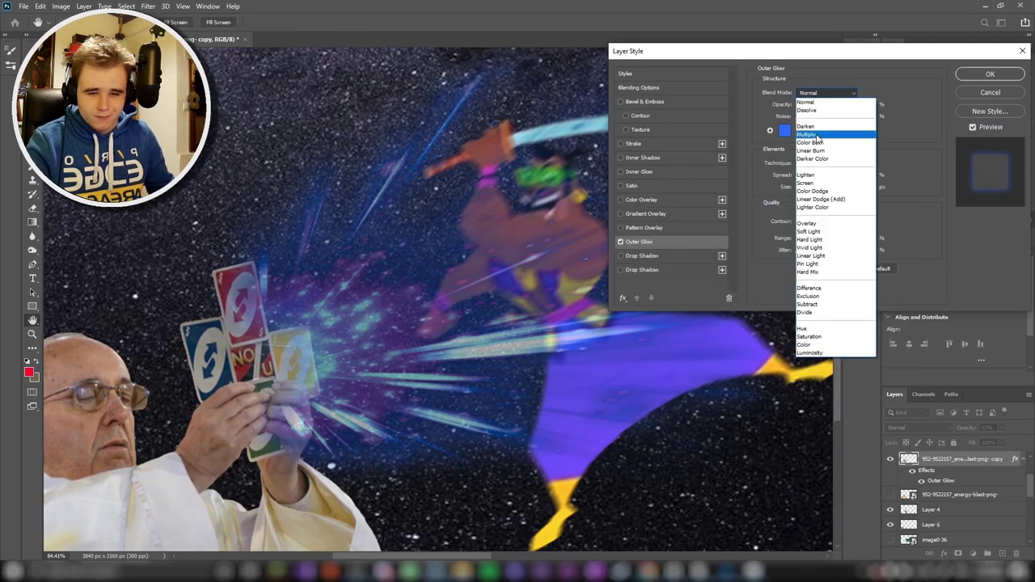
{"action": "left_click", "coordinate": [833, 124]}
{"action": "left_click", "coordinate": [988, 73]}
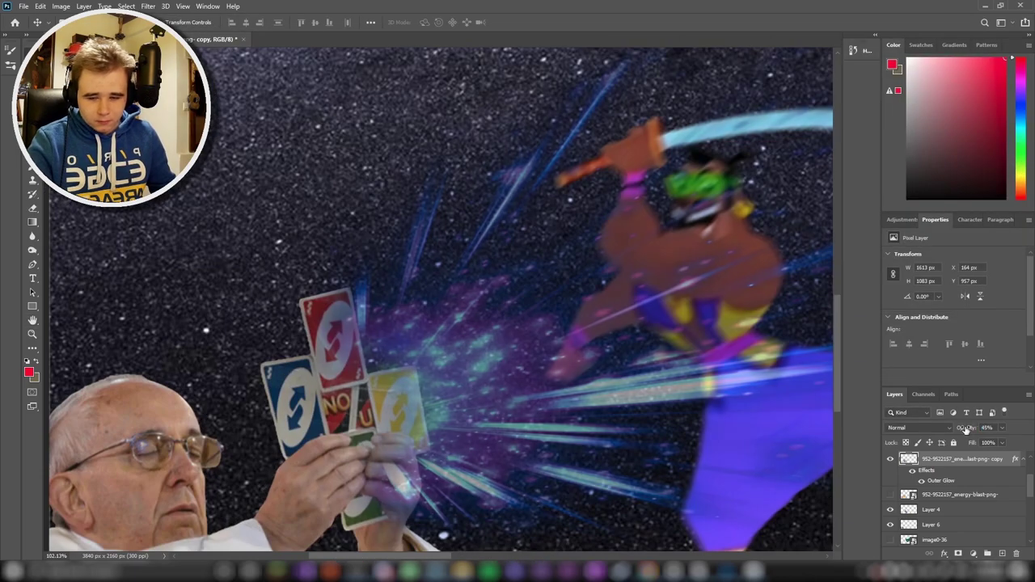
- Check the glowing blast, then select the IMG_20200329_121359_243 photo layer
{"action": "scroll", "coordinate": [432, 363], "scroll_direction": "down", "scroll_amount": 3}
{"action": "scroll", "coordinate": [433, 364], "scroll_direction": "down", "scroll_amount": 1}
{"action": "scroll", "coordinate": [432, 453], "scroll_direction": "down", "scroll_amount": 3}
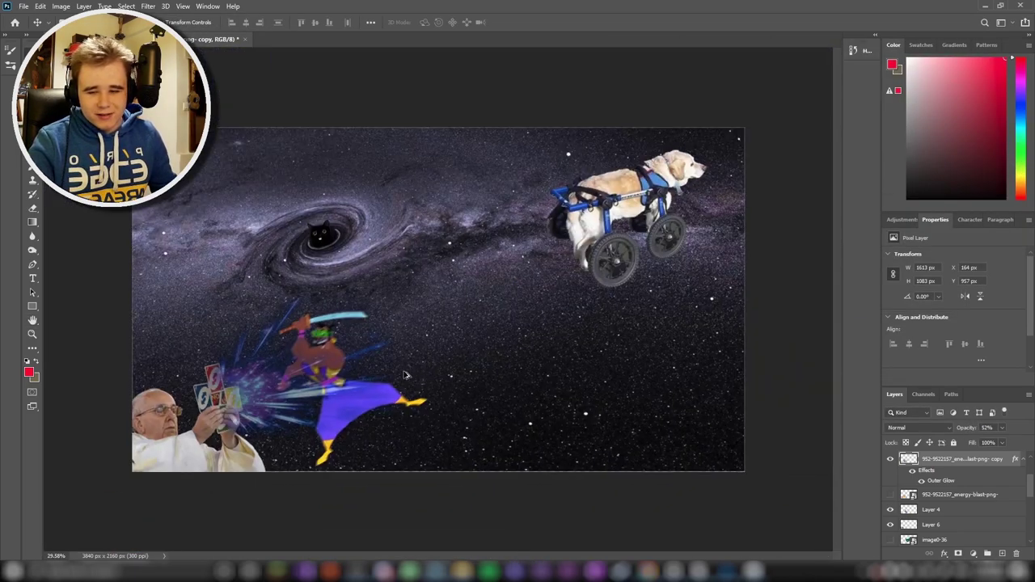
{"action": "scroll", "coordinate": [430, 541], "scroll_direction": "up", "scroll_amount": 3}
{"action": "scroll", "coordinate": [431, 541], "scroll_direction": "left", "scroll_amount": 2}
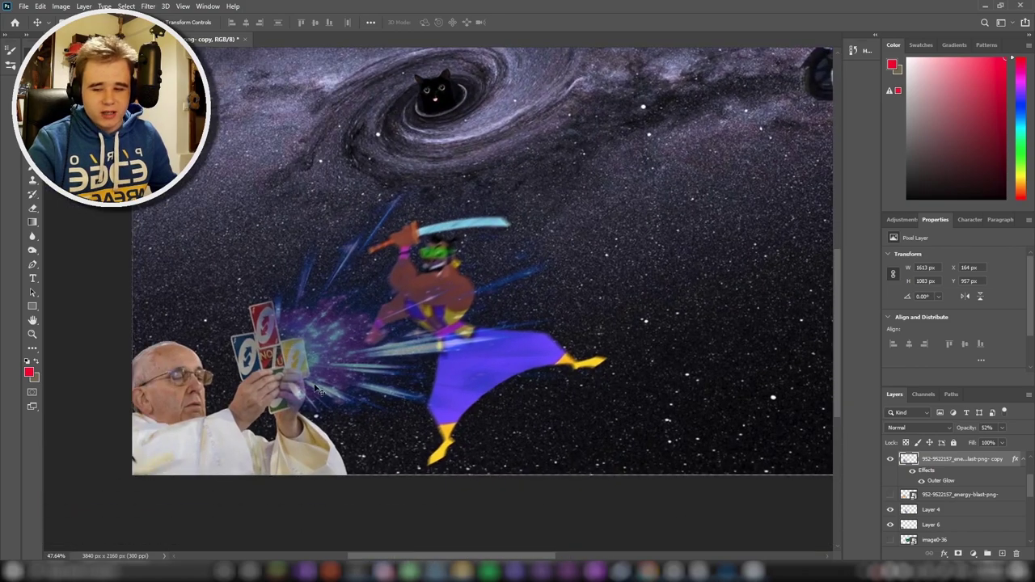
{"action": "scroll", "coordinate": [322, 377], "scroll_direction": "left", "scroll_amount": 2}
{"action": "scroll", "coordinate": [323, 377], "scroll_direction": "up", "scroll_amount": 2}
{"action": "scroll", "coordinate": [327, 377], "scroll_direction": "up", "scroll_amount": 1}
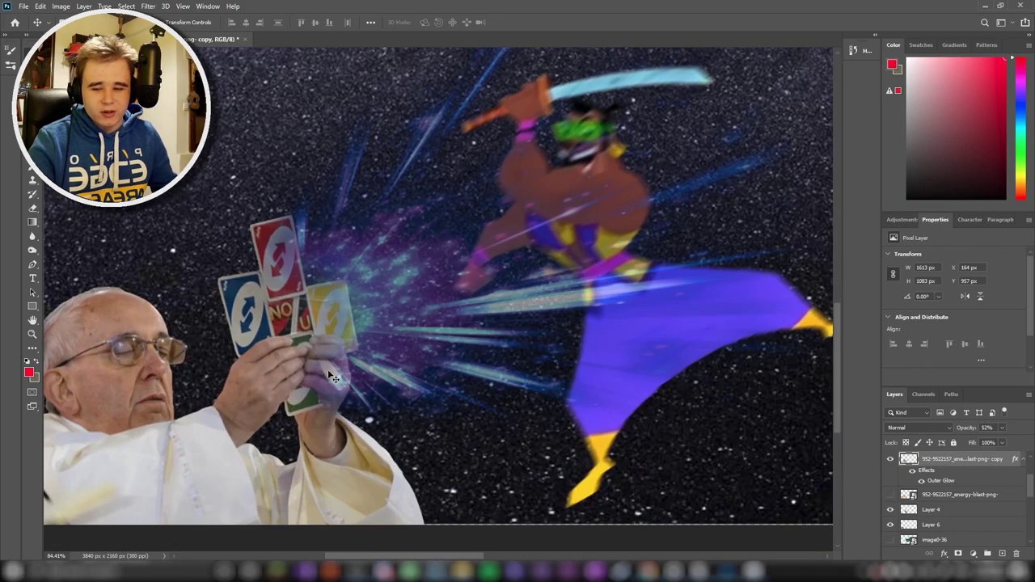
{"action": "scroll", "coordinate": [316, 372], "scroll_direction": "down", "scroll_amount": 4}
{"action": "left_click", "coordinate": [891, 493]}
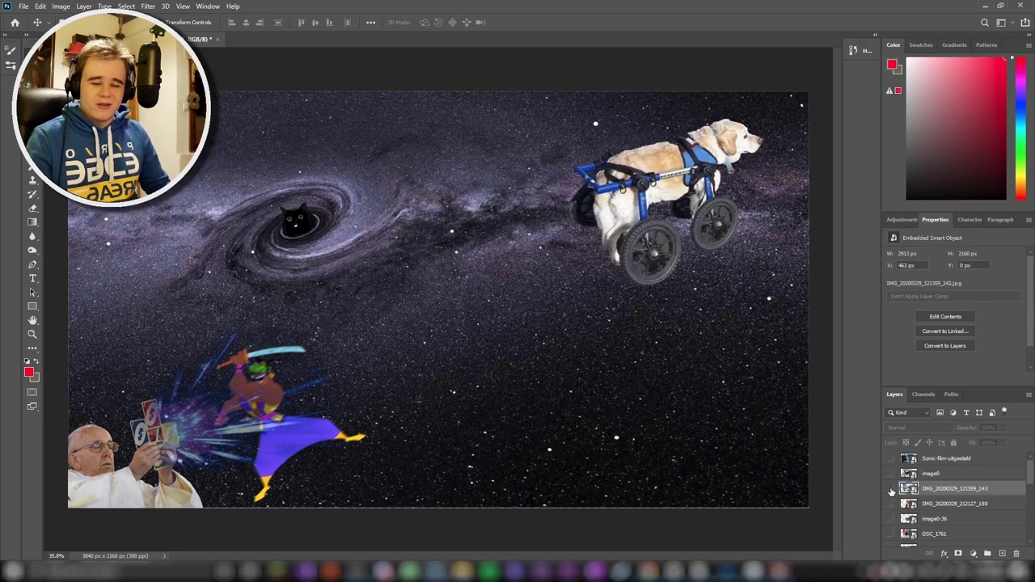
- Show the Monsters Inc photo and quick-select Mike down his raised arm, excluding the window patch
{"action": "left_click", "coordinate": [891, 491]}
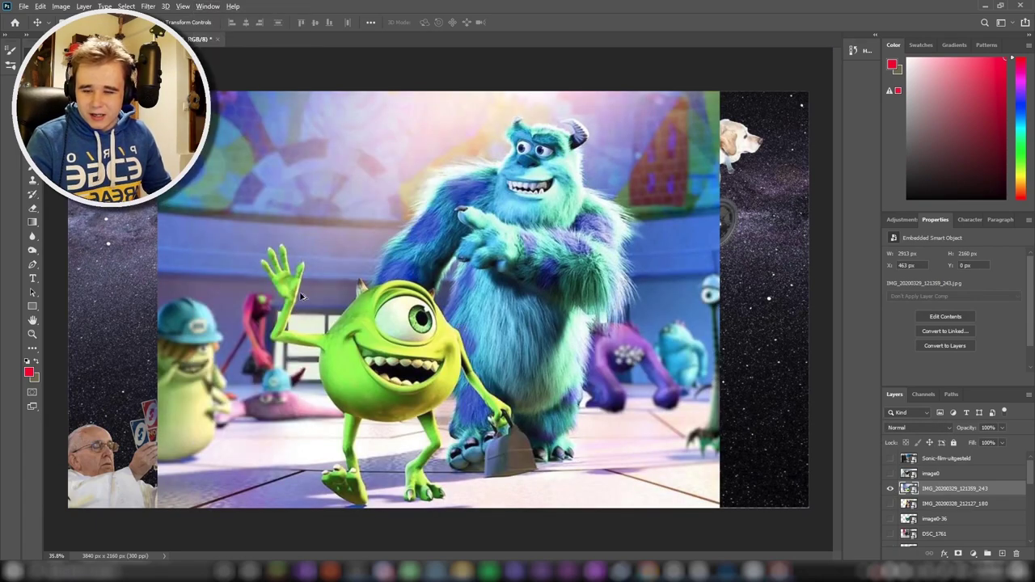
{"action": "scroll", "coordinate": [301, 297], "scroll_direction": "up", "scroll_amount": 3}
{"action": "scroll", "coordinate": [281, 102], "scroll_direction": "down", "scroll_amount": 1}
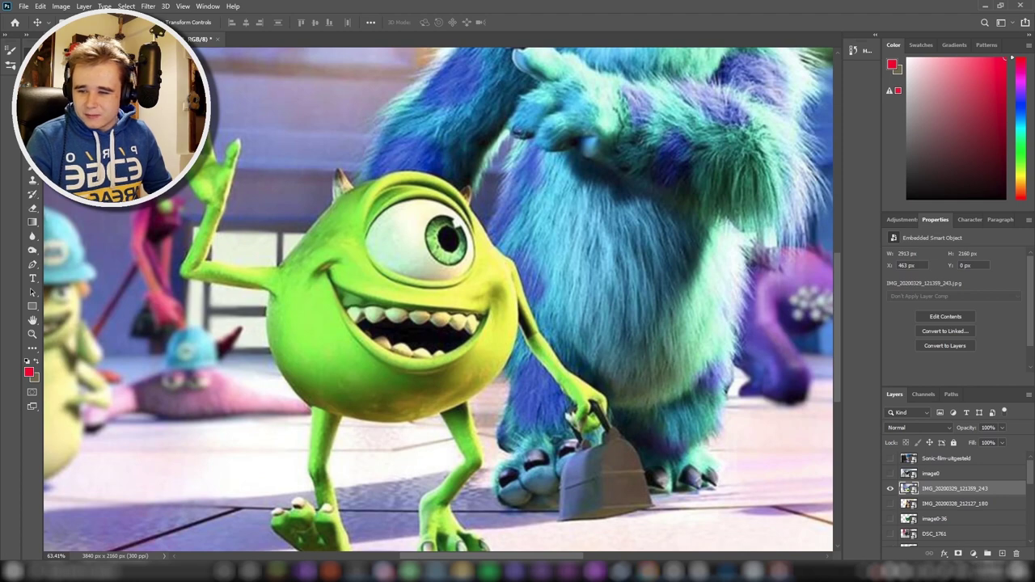
{"action": "key", "text": "w"}
{"action": "scroll", "coordinate": [210, 187], "scroll_direction": "up", "scroll_amount": 3}
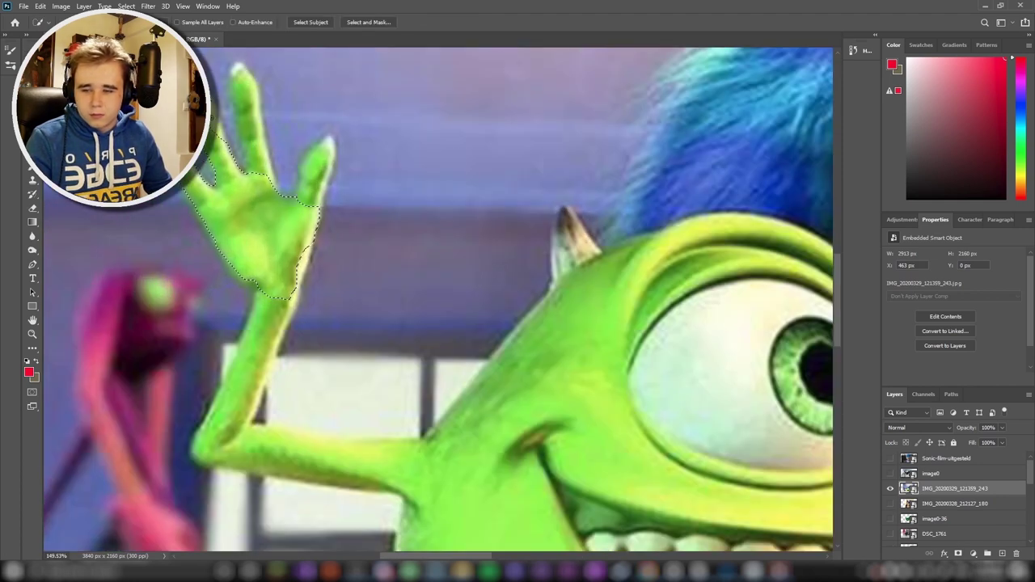
{"action": "scroll", "coordinate": [301, 187], "scroll_direction": "down", "scroll_amount": 1}
{"action": "left_click_drag", "start_coordinate": [300, 188], "coordinate": [247, 313]}
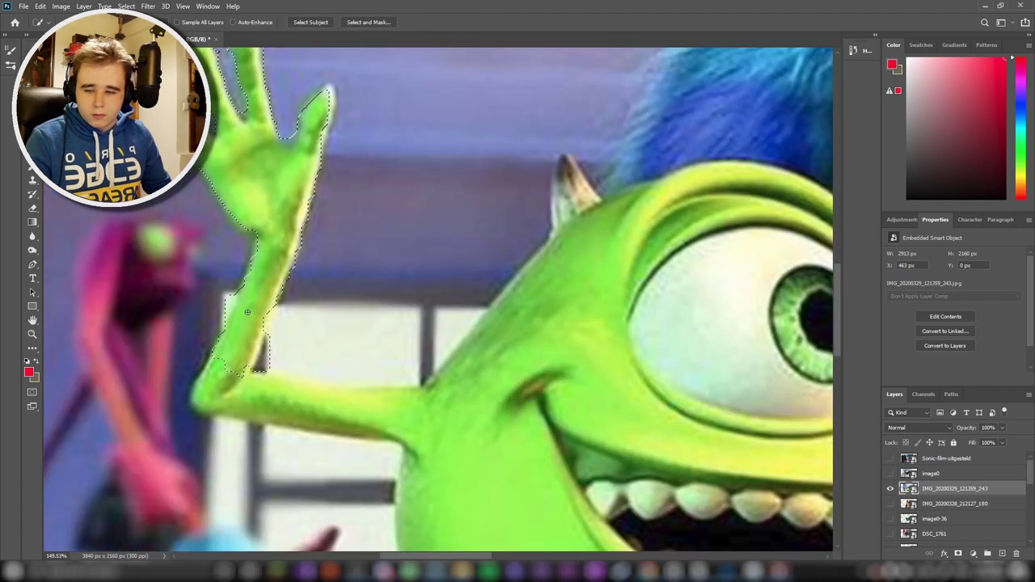
{"action": "left_click", "coordinate": [271, 354], "text": "alt"}
- Add Mike's left and right feet to the selection
{"action": "scroll", "coordinate": [340, 324], "scroll_direction": "down", "scroll_amount": 2}
{"action": "scroll", "coordinate": [405, 278], "scroll_direction": "down", "scroll_amount": 2}
{"action": "scroll", "coordinate": [517, 324], "scroll_direction": "down", "scroll_amount": 5}
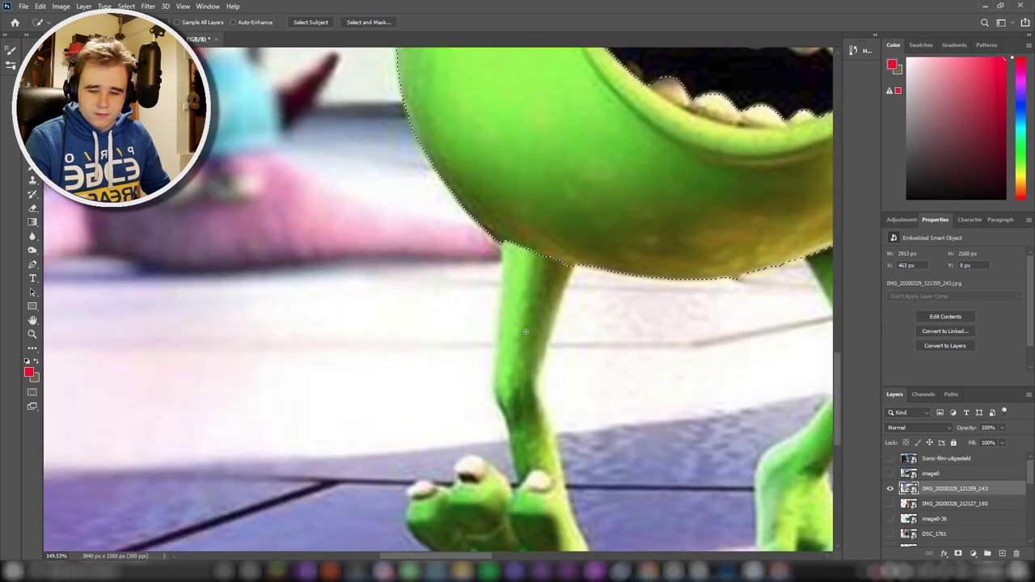
{"action": "scroll", "coordinate": [534, 332], "scroll_direction": "down", "scroll_amount": 1}
{"action": "left_click", "coordinate": [477, 326]}
{"action": "scroll", "coordinate": [541, 351], "scroll_direction": "down", "scroll_amount": 1}
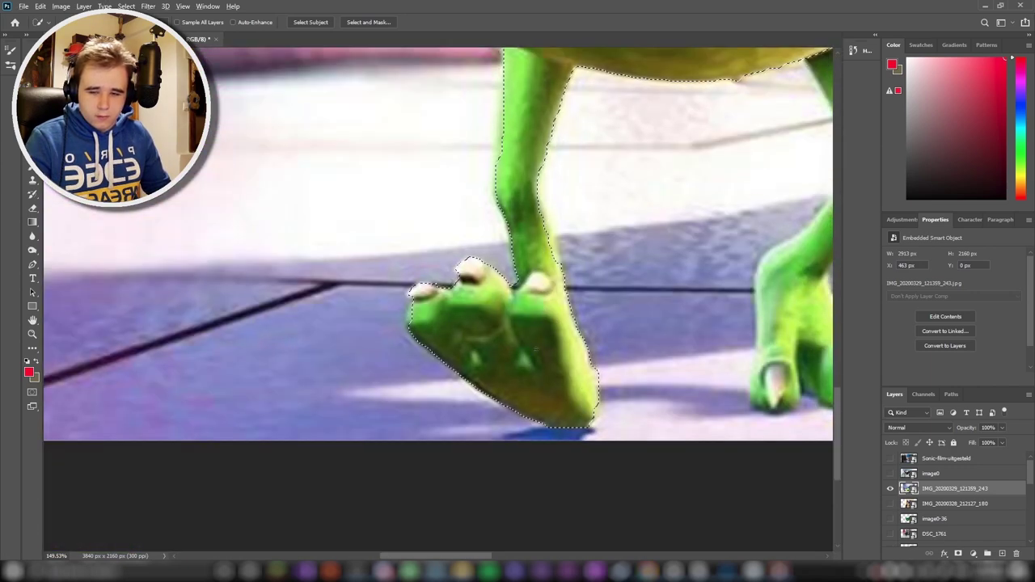
{"action": "scroll", "coordinate": [603, 397], "scroll_direction": "down", "scroll_amount": 1}
{"action": "left_click", "coordinate": [605, 388]}
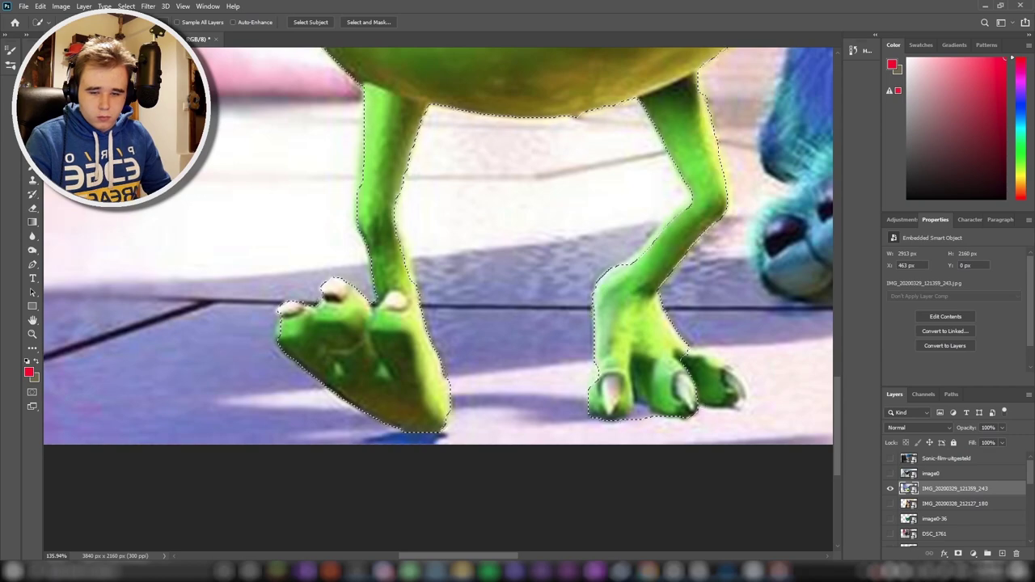
- Zoom in and out to inspect the Mike selection against the photo
{"action": "scroll", "coordinate": [633, 419], "scroll_direction": "down", "scroll_amount": 2}
{"action": "scroll", "coordinate": [485, 242], "scroll_direction": "up", "scroll_amount": 3}
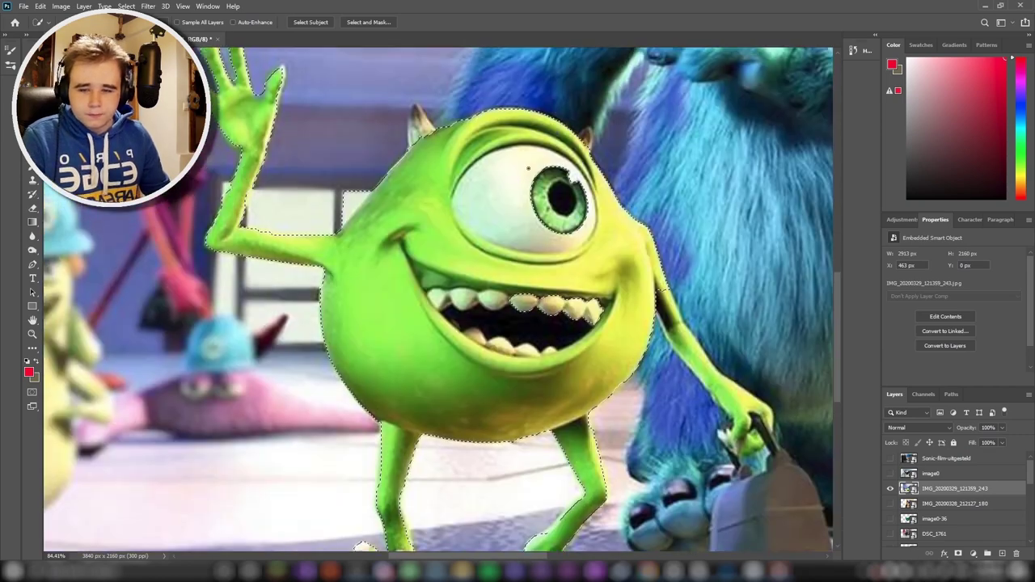
{"action": "scroll", "coordinate": [422, 179], "scroll_direction": "up", "scroll_amount": 3}
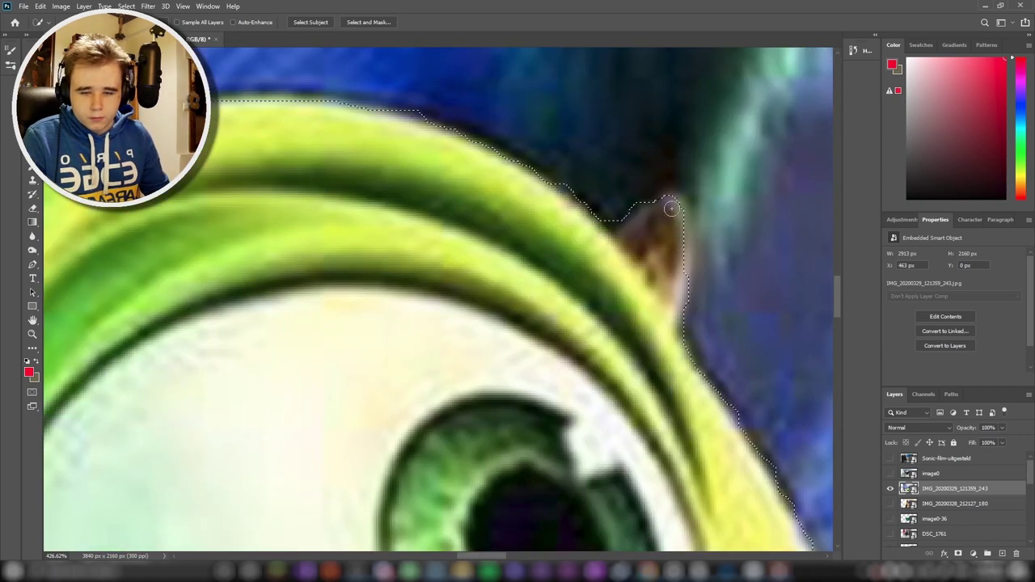
{"action": "scroll", "coordinate": [412, 183], "scroll_direction": "down", "scroll_amount": 2}
{"action": "scroll", "coordinate": [412, 183], "scroll_direction": "down", "scroll_amount": 2}
{"action": "scroll", "coordinate": [413, 183], "scroll_direction": "down", "scroll_amount": 3}
{"action": "scroll", "coordinate": [367, 265], "scroll_direction": "down", "scroll_amount": 1}
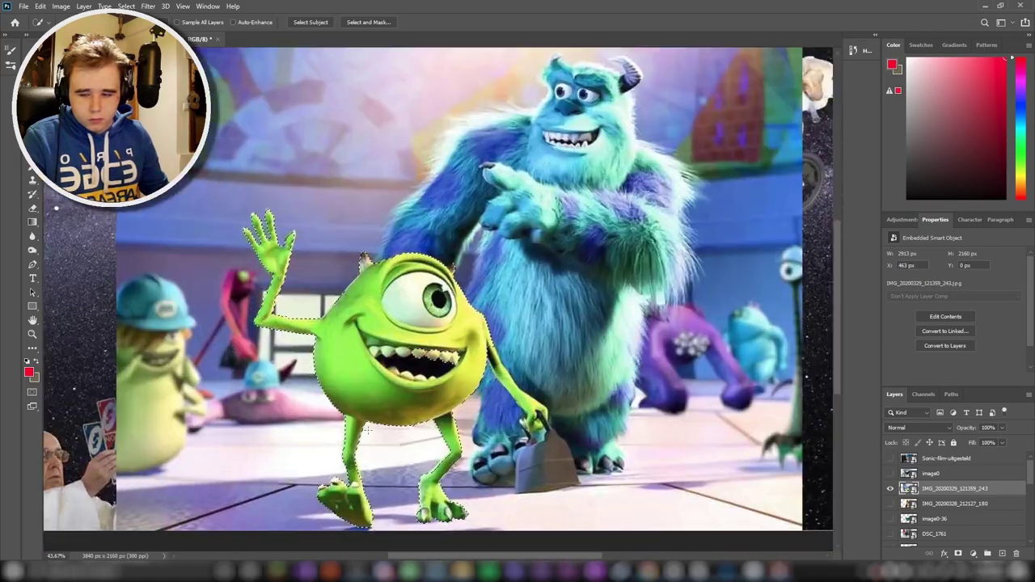
{"action": "scroll", "coordinate": [367, 265], "scroll_direction": "up", "scroll_amount": 3}
{"action": "scroll", "coordinate": [368, 265], "scroll_direction": "up", "scroll_amount": 2}
{"action": "scroll", "coordinate": [367, 265], "scroll_direction": "down", "scroll_amount": 2}
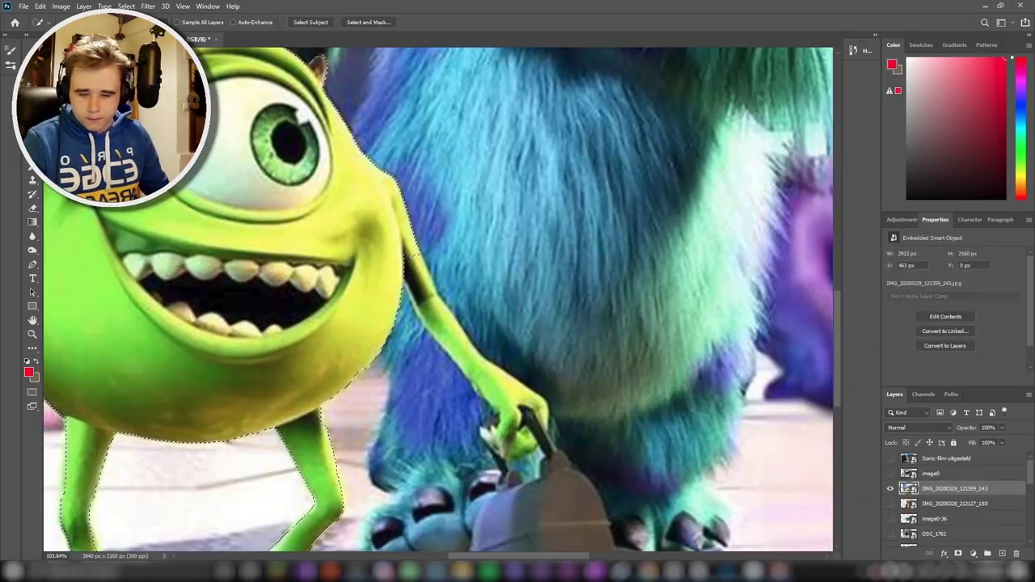
{"action": "scroll", "coordinate": [473, 409], "scroll_direction": "down", "scroll_amount": 2}
{"action": "scroll", "coordinate": [473, 408], "scroll_direction": "up", "scroll_amount": 3}
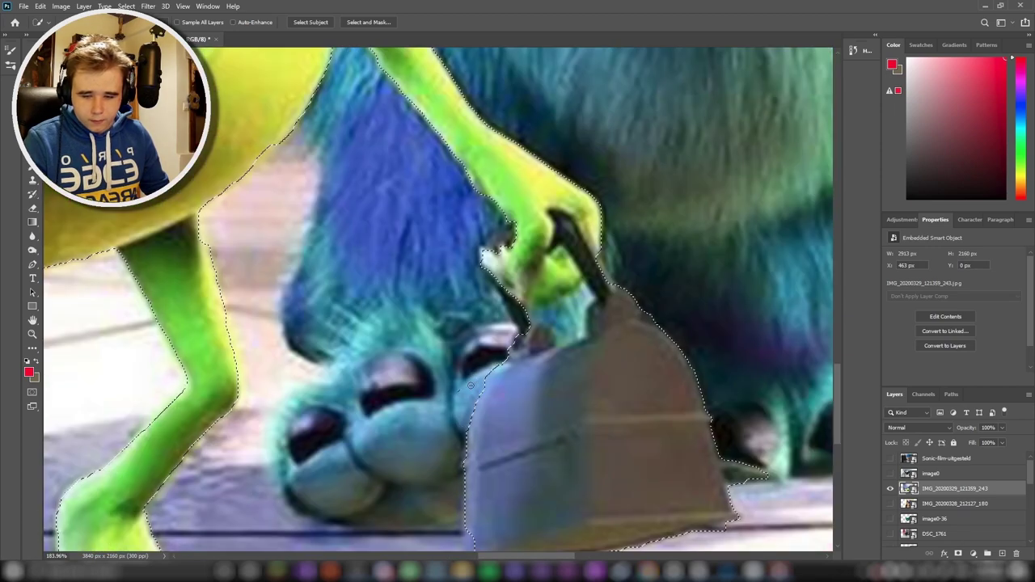
{"action": "scroll", "coordinate": [549, 330], "scroll_direction": "down", "scroll_amount": 1}
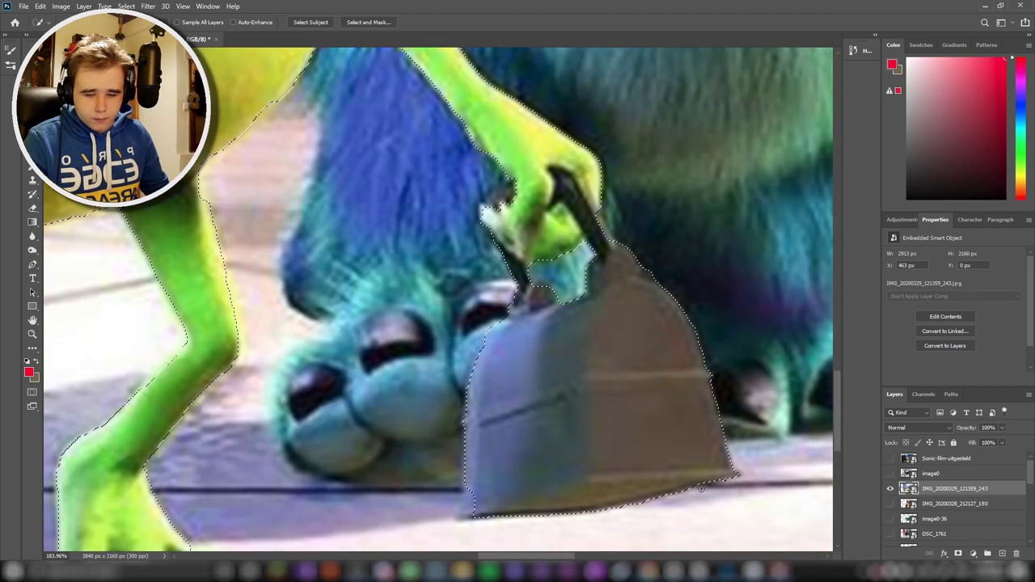
{"action": "scroll", "coordinate": [701, 489], "scroll_direction": "up", "scroll_amount": 3}
{"action": "scroll", "coordinate": [584, 343], "scroll_direction": "up", "scroll_amount": 1}
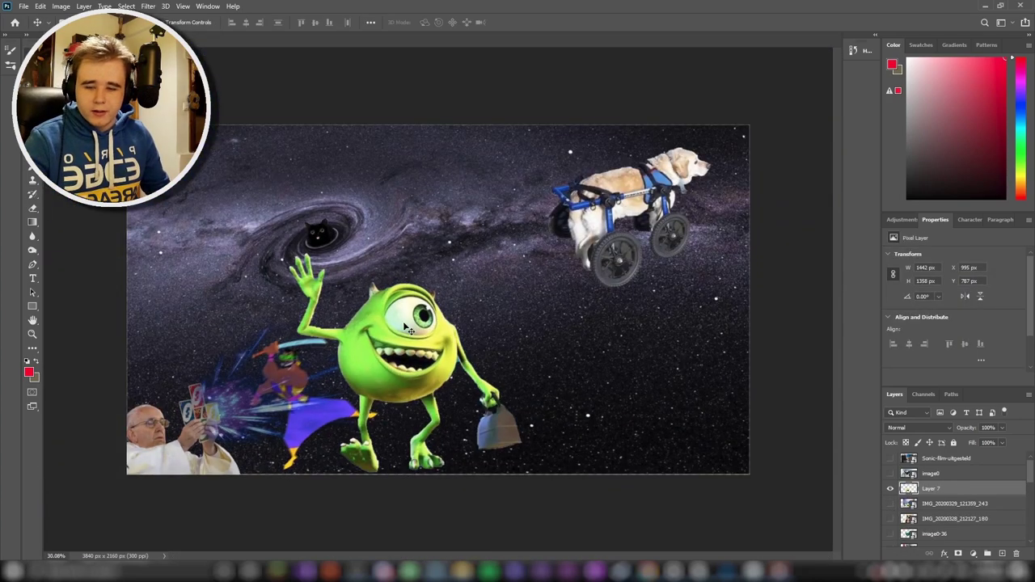
- Move Mike right below the wheelchair dog, commit, and shrink the eraser brush
{"action": "left_click_drag", "start_coordinate": [410, 330], "coordinate": [527, 322]}
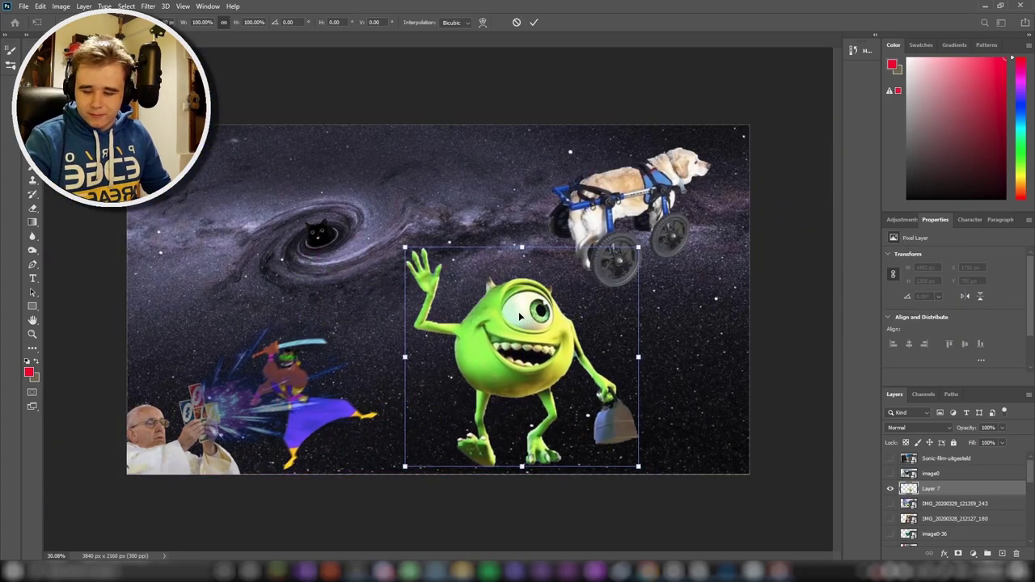
{"action": "key", "text": "Return"}
{"action": "scroll", "coordinate": [420, 264], "scroll_direction": "up", "scroll_amount": 2}
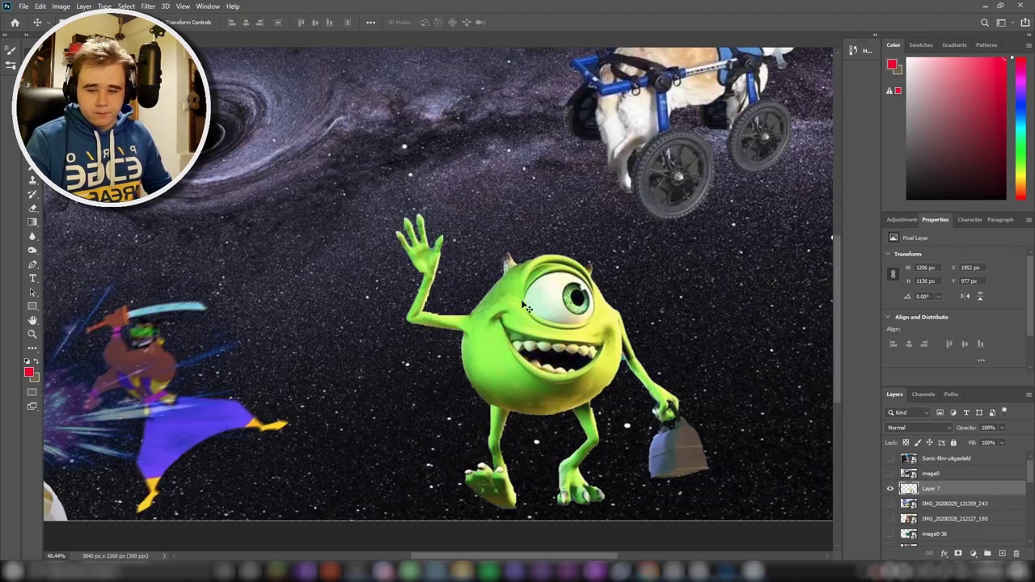
{"action": "scroll", "coordinate": [420, 264], "scroll_direction": "up", "scroll_amount": 2}
{"action": "scroll", "coordinate": [420, 264], "scroll_direction": "up", "scroll_amount": 2}
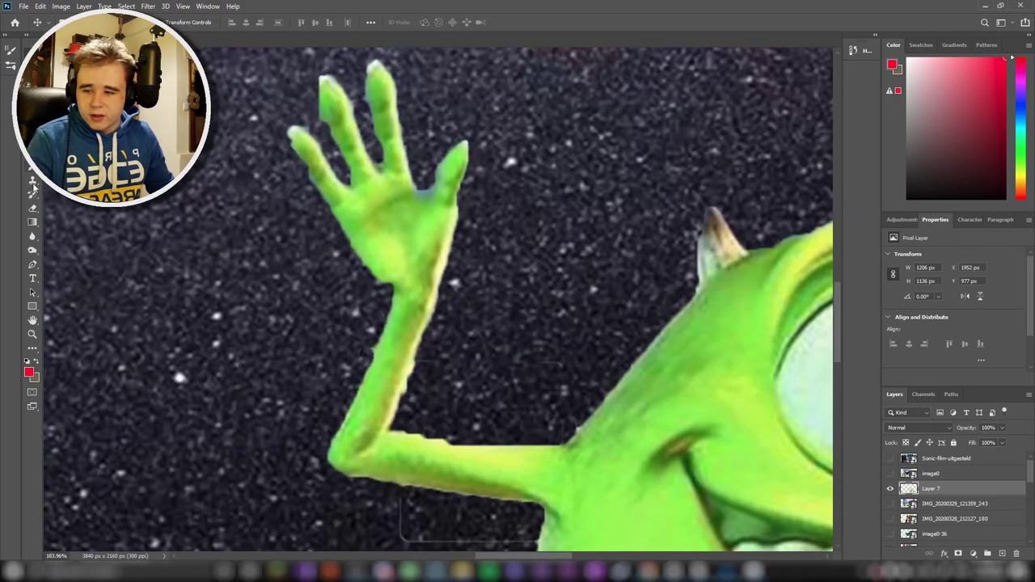
{"action": "scroll", "coordinate": [275, 332], "scroll_direction": "down", "scroll_amount": 3}
{"action": "scroll", "coordinate": [451, 366], "scroll_direction": "up", "scroll_amount": 2}
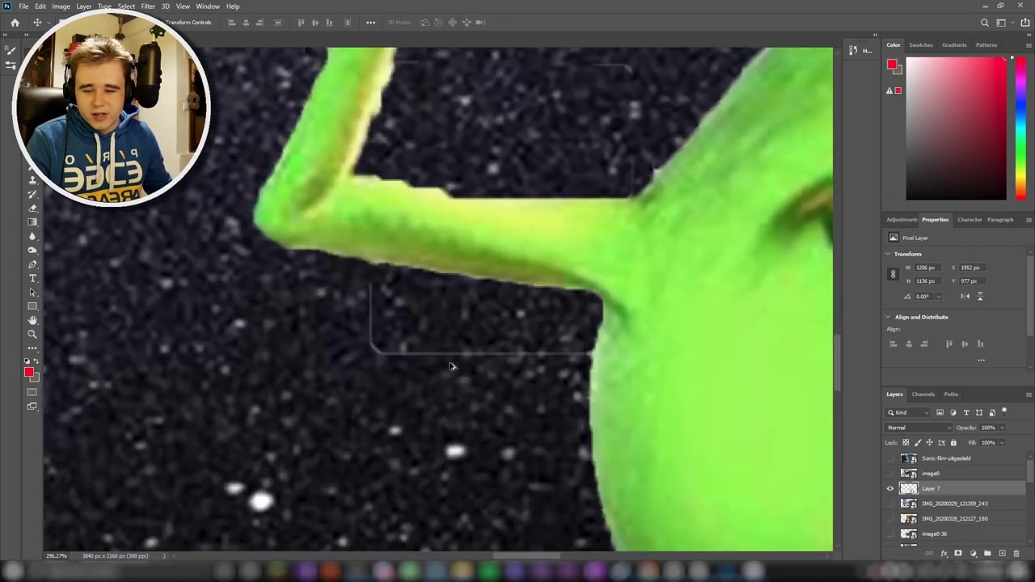
{"action": "key", "text": "bracketleft"}
{"action": "key", "text": "bracketleft"}
{"action": "key", "text": "bracketleft"}
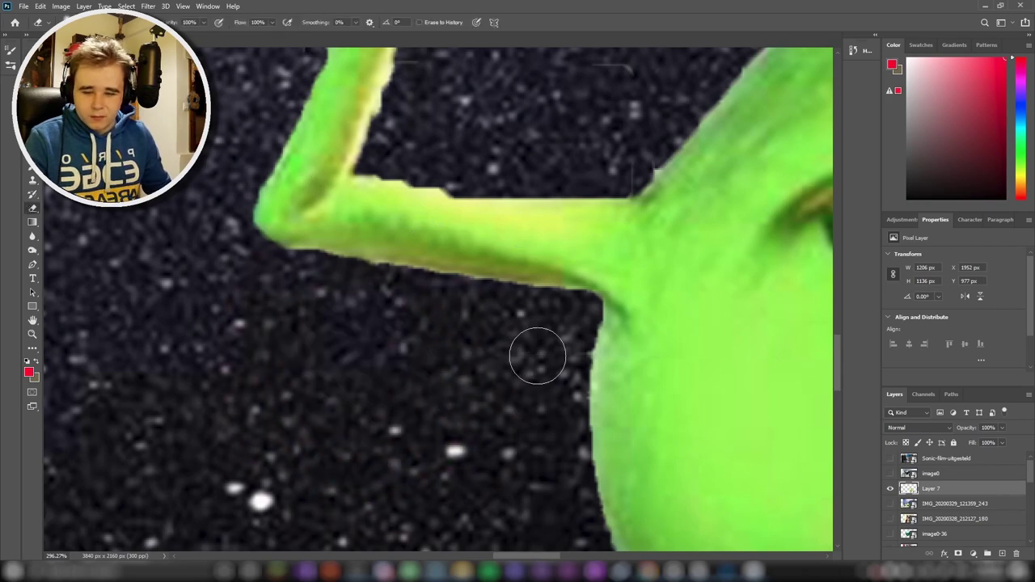
{"action": "scroll", "coordinate": [578, 347], "scroll_direction": "down", "scroll_amount": 3}
{"action": "scroll", "coordinate": [577, 347], "scroll_direction": "down", "scroll_amount": 3}
{"action": "scroll", "coordinate": [320, 377], "scroll_direction": "up", "scroll_amount": 3}
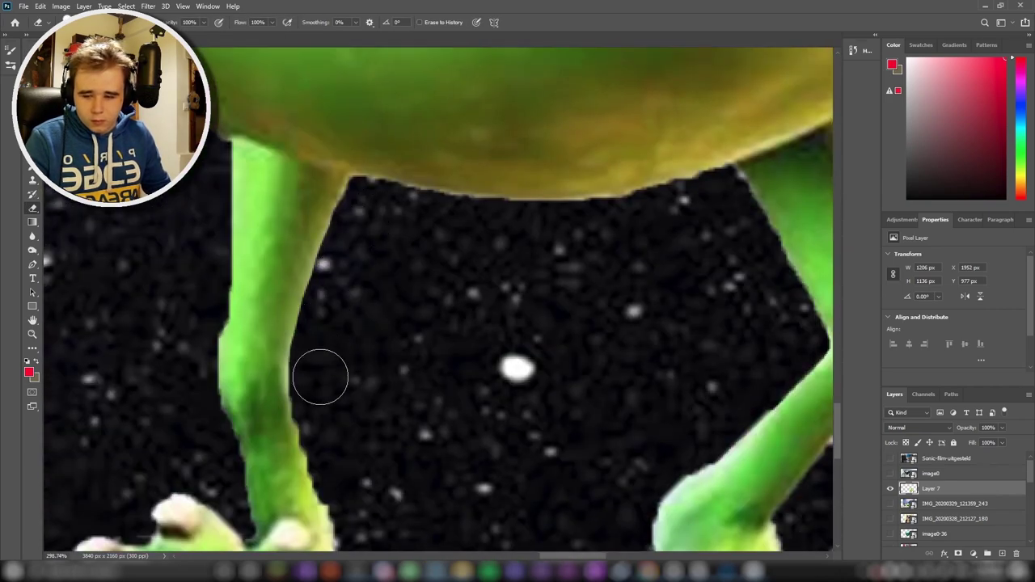
{"action": "scroll", "coordinate": [320, 377], "scroll_direction": "down", "scroll_amount": 5}
{"action": "scroll", "coordinate": [335, 247], "scroll_direction": "down", "scroll_amount": 1}
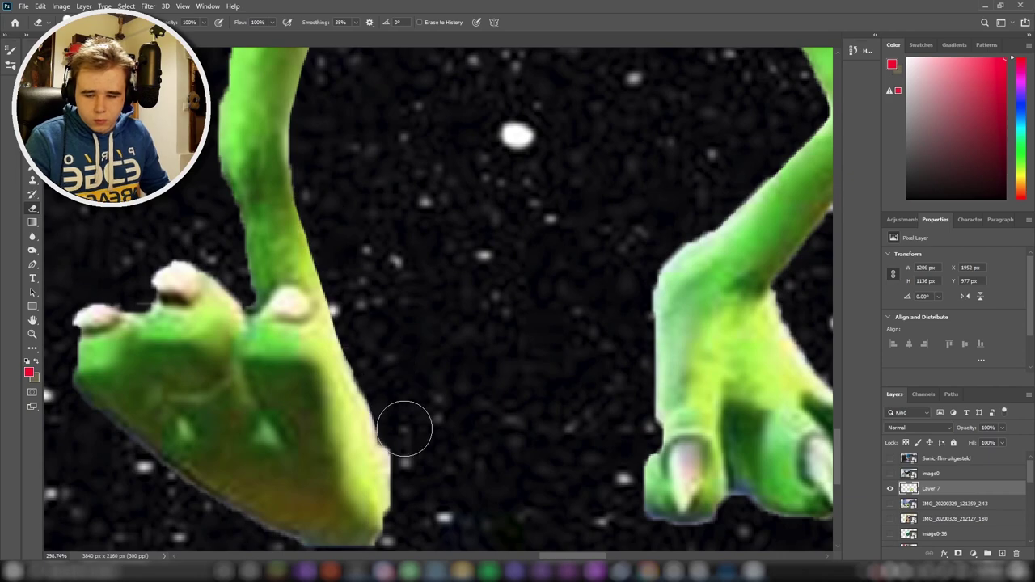
{"action": "scroll", "coordinate": [405, 428], "scroll_direction": "down", "scroll_amount": 3}
{"action": "scroll", "coordinate": [614, 350], "scroll_direction": "up", "scroll_amount": 1}
{"action": "scroll", "coordinate": [631, 259], "scroll_direction": "right", "scroll_amount": 5}
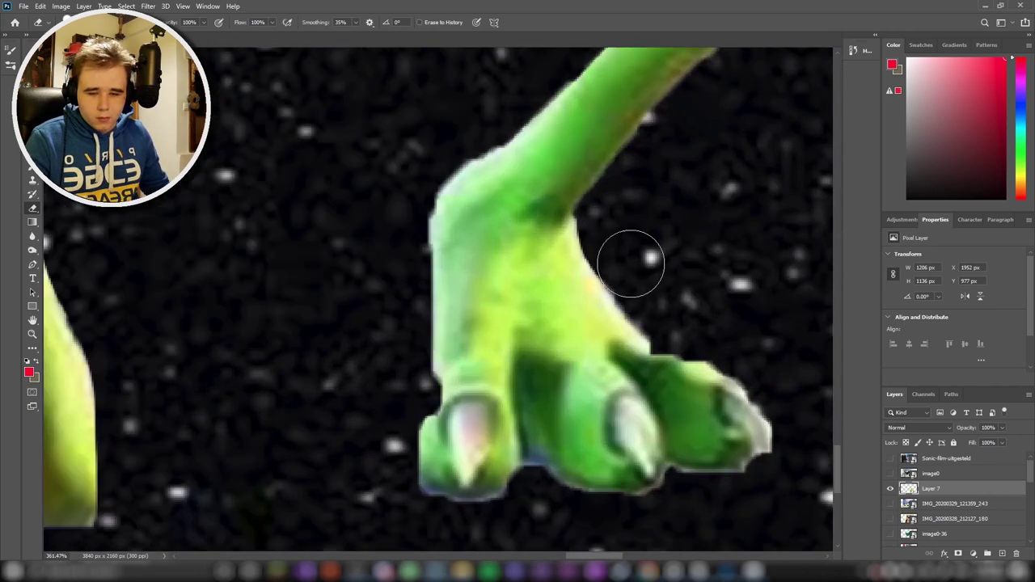
{"action": "scroll", "coordinate": [457, 413], "scroll_direction": "down", "scroll_amount": 2}
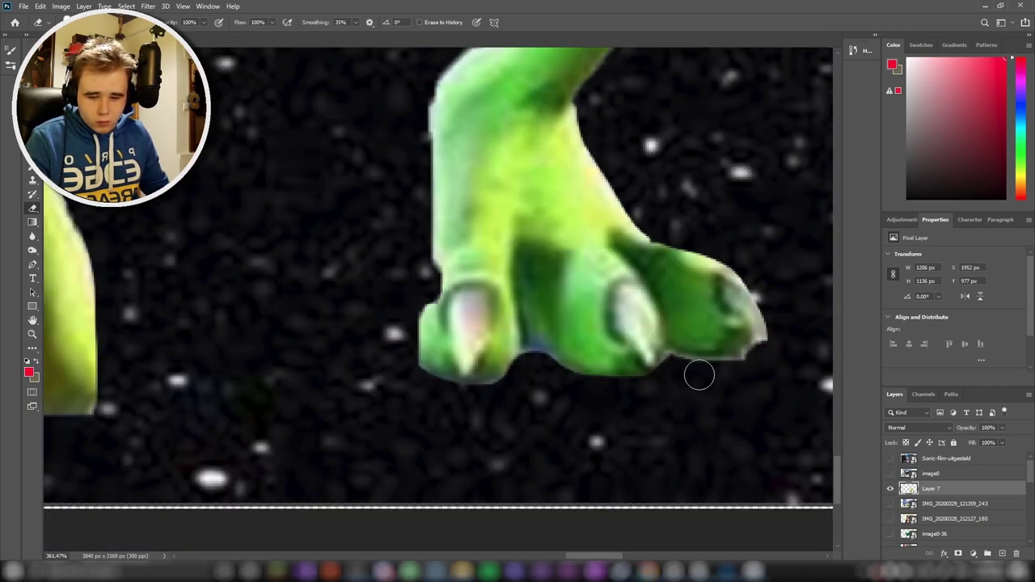
{"action": "scroll", "coordinate": [700, 375], "scroll_direction": "up", "scroll_amount": 4}
{"action": "scroll", "coordinate": [555, 203], "scroll_direction": "up", "scroll_amount": 1}
{"action": "scroll", "coordinate": [627, 454], "scroll_direction": "down", "scroll_amount": 3}
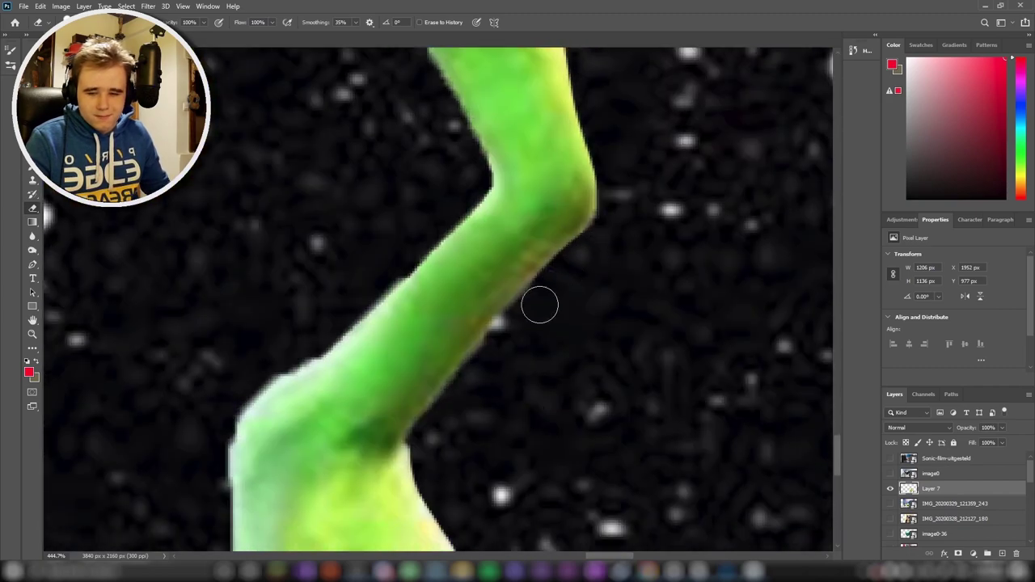
{"action": "scroll", "coordinate": [365, 294], "scroll_direction": "down", "scroll_amount": 3}
{"action": "scroll", "coordinate": [313, 265], "scroll_direction": "up", "scroll_amount": 2}
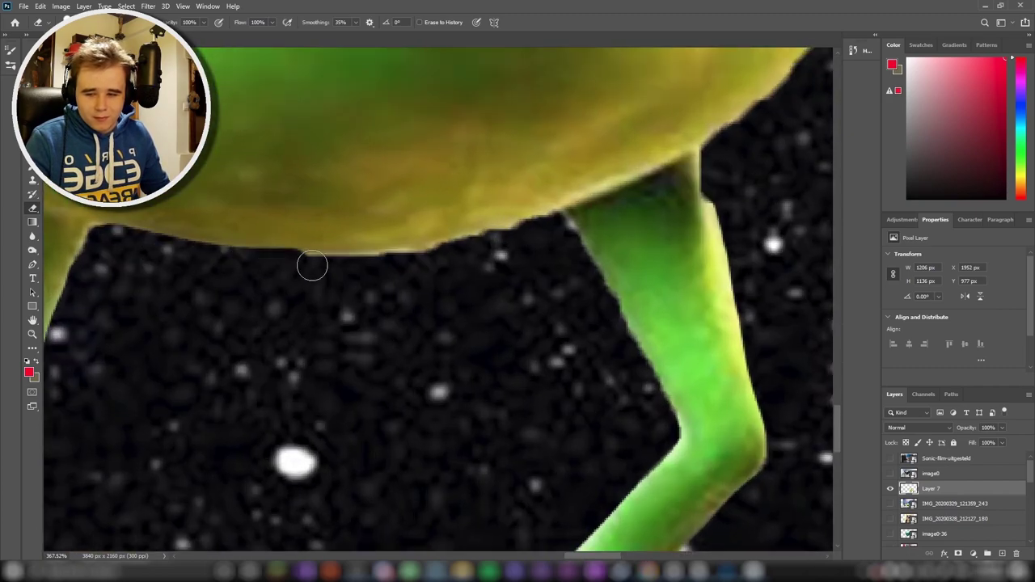
{"action": "scroll", "coordinate": [567, 232], "scroll_direction": "up", "scroll_amount": 1}
{"action": "scroll", "coordinate": [538, 161], "scroll_direction": "down", "scroll_amount": 2}
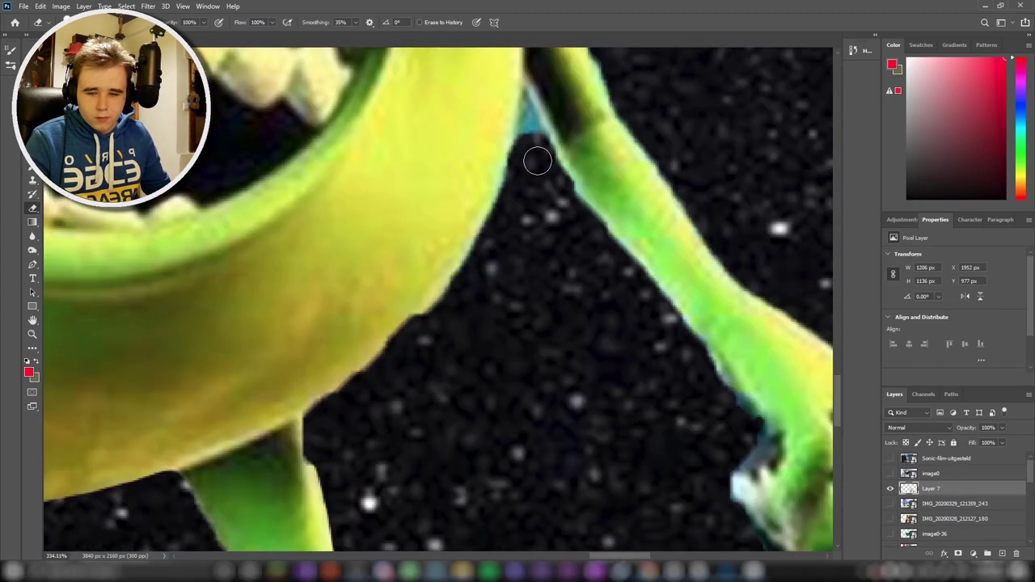
{"action": "scroll", "coordinate": [462, 289], "scroll_direction": "up", "scroll_amount": 1}
{"action": "scroll", "coordinate": [546, 246], "scroll_direction": "up", "scroll_amount": 1}
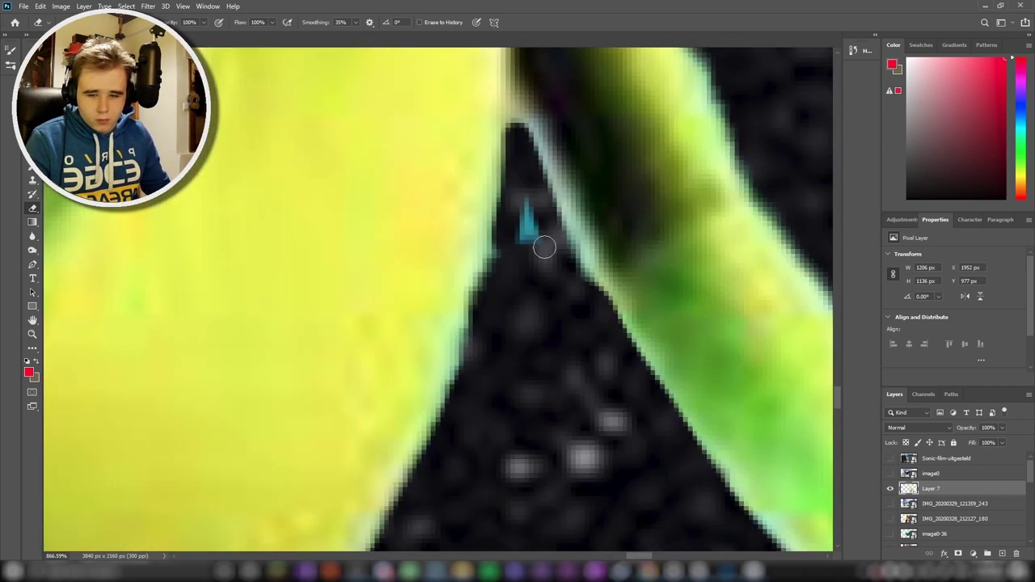
{"action": "scroll", "coordinate": [502, 242], "scroll_direction": "down", "scroll_amount": 3}
{"action": "scroll", "coordinate": [464, 232], "scroll_direction": "down", "scroll_amount": 1}
{"action": "scroll", "coordinate": [501, 275], "scroll_direction": "up", "scroll_amount": 1}
{"action": "scroll", "coordinate": [537, 308], "scroll_direction": "down", "scroll_amount": 3}
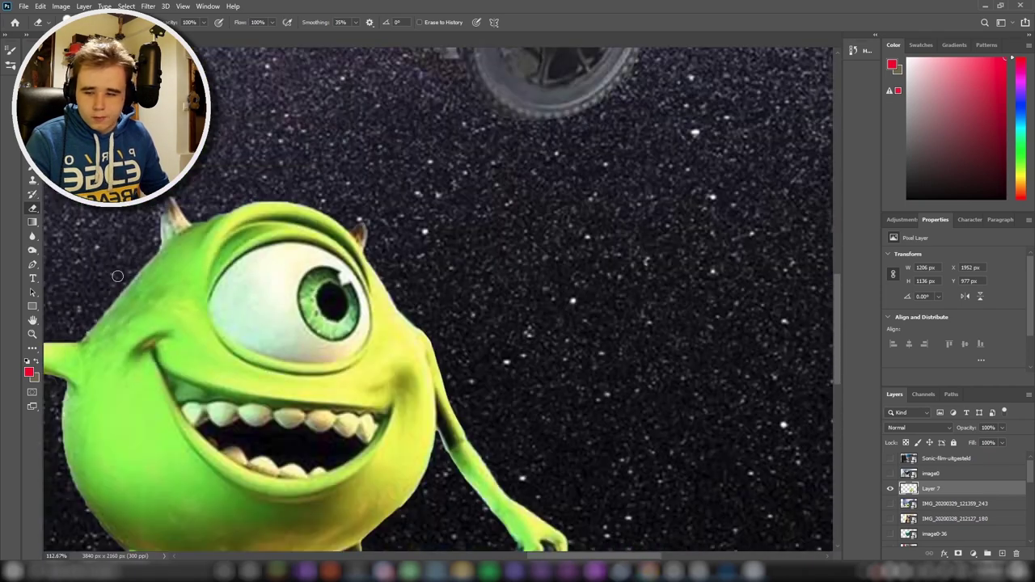
{"action": "scroll", "coordinate": [151, 298], "scroll_direction": "up", "scroll_amount": 3}
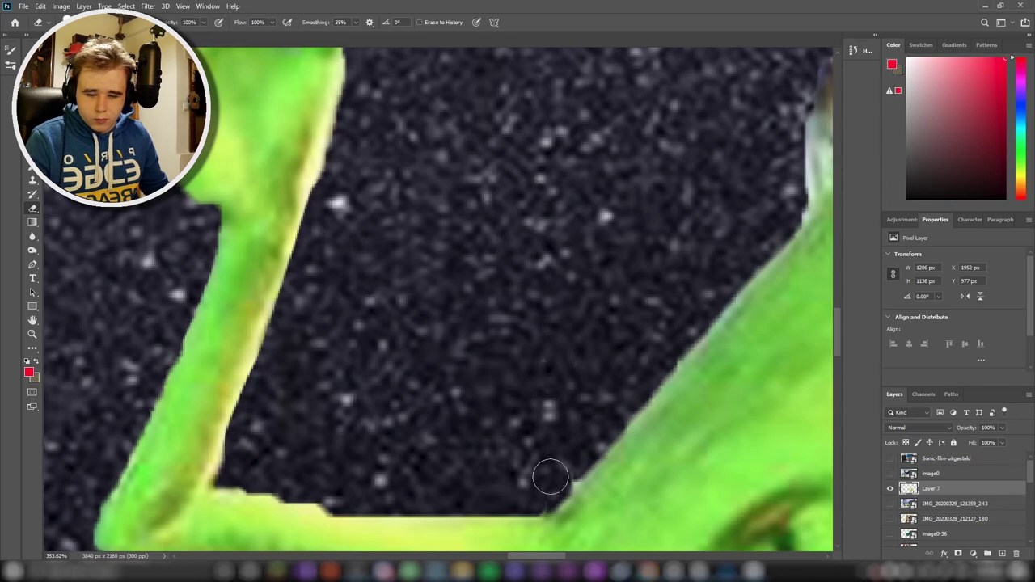
{"action": "scroll", "coordinate": [678, 325], "scroll_direction": "down", "scroll_amount": 2}
{"action": "scroll", "coordinate": [696, 224], "scroll_direction": "up", "scroll_amount": 3}
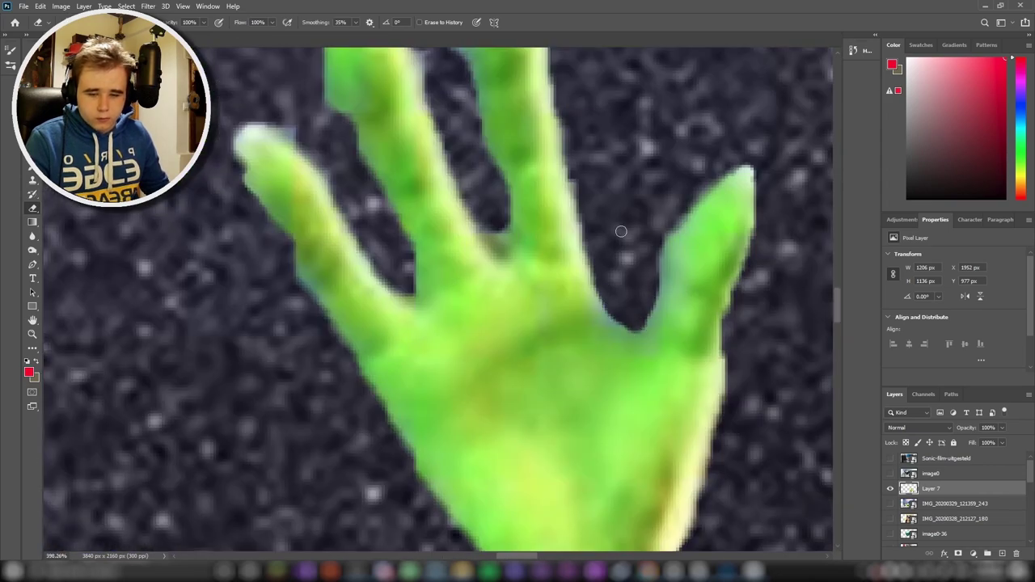
{"action": "scroll", "coordinate": [620, 231], "scroll_direction": "down", "scroll_amount": 5}
{"action": "scroll", "coordinate": [620, 232], "scroll_direction": "up", "scroll_amount": 2}
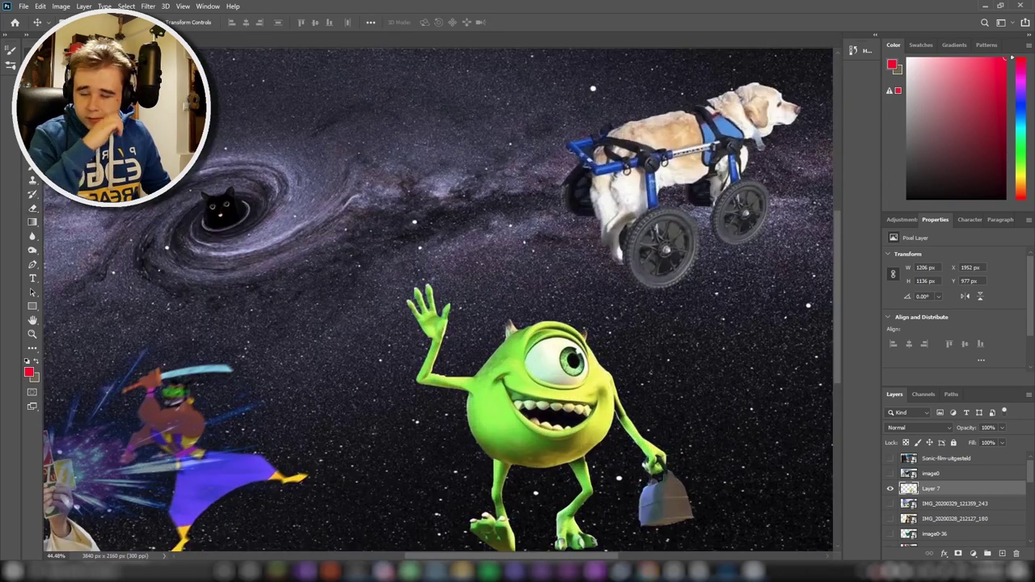
- Move Mike up and to the left toward the wheelchair dog
{"action": "left_click_drag", "start_coordinate": [490, 366], "coordinate": [438, 305]}
{"action": "scroll", "coordinate": [683, 295], "scroll_direction": "down", "scroll_amount": 2}
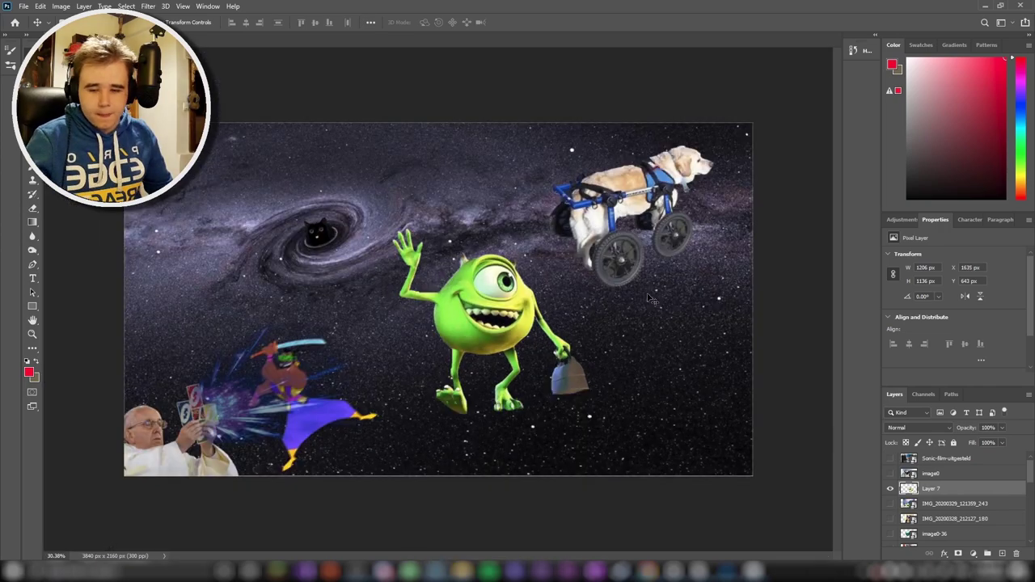
{"action": "scroll", "coordinate": [684, 295], "scroll_direction": "up", "scroll_amount": 3}
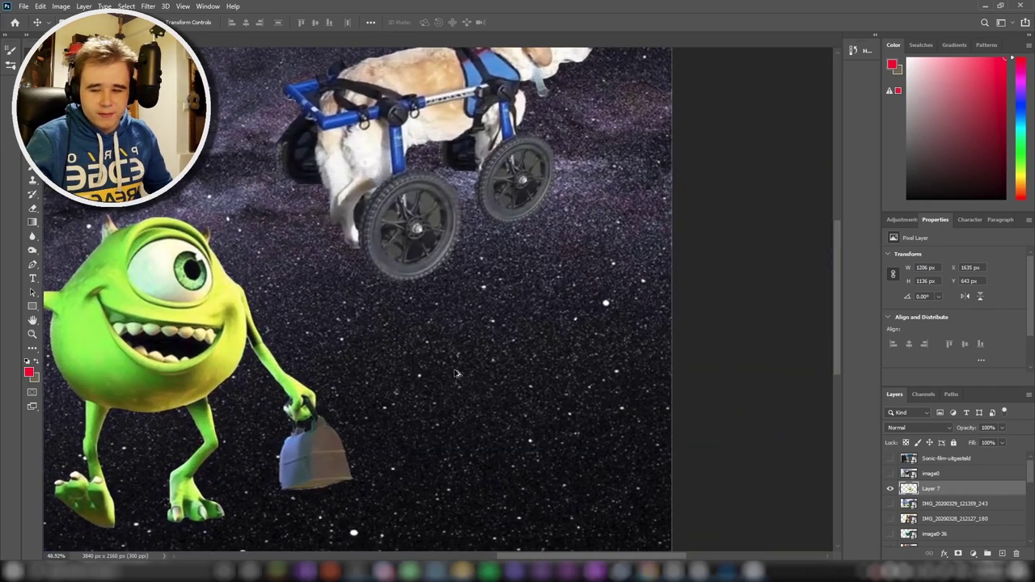
{"action": "scroll", "coordinate": [705, 310], "scroll_direction": "down", "scroll_amount": 2}
{"action": "scroll", "coordinate": [705, 310], "scroll_direction": "up", "scroll_amount": 2}
{"action": "left_click_drag", "start_coordinate": [475, 558], "coordinate": [527, 558]}
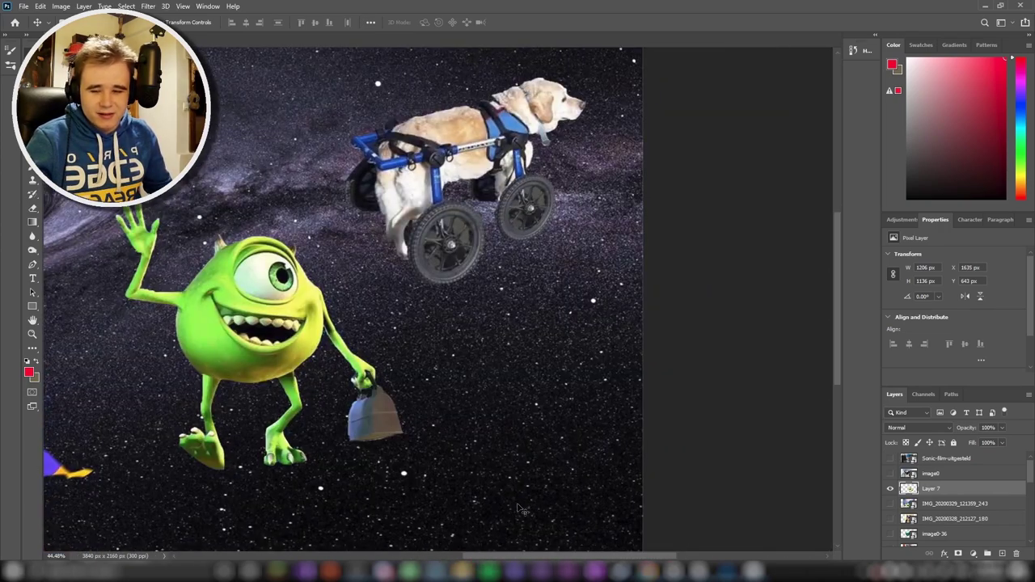
- Flip the wheelchair dog horizontally so it faces left
{"action": "key", "text": "ctrl+t"}
{"action": "right_click", "coordinate": [504, 256]}
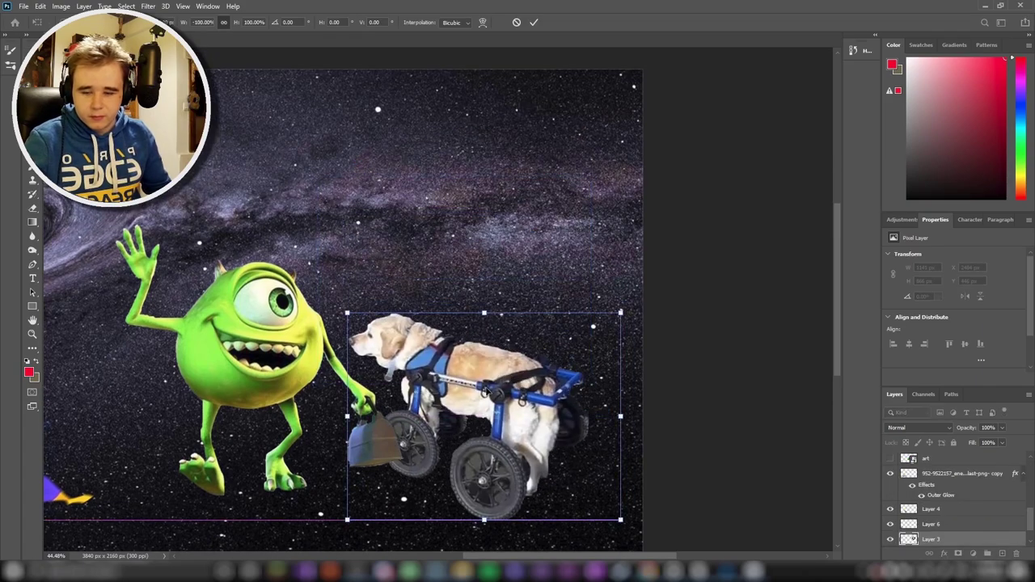
{"action": "key", "text": "Return"}
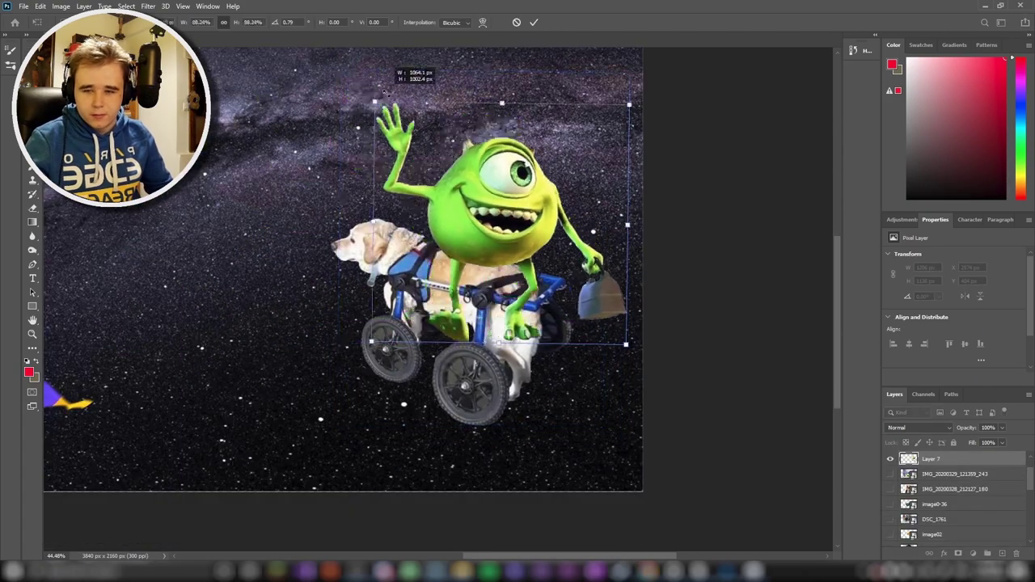
{"action": "scroll", "coordinate": [275, 245], "scroll_direction": "up", "scroll_amount": 2}
{"action": "scroll", "coordinate": [275, 245], "scroll_direction": "up", "scroll_amount": 2}
{"action": "scroll", "coordinate": [275, 245], "scroll_direction": "up", "scroll_amount": 3}
- Erase Mike's leg next to the bag, from foot to body
{"action": "key", "text": "e"}
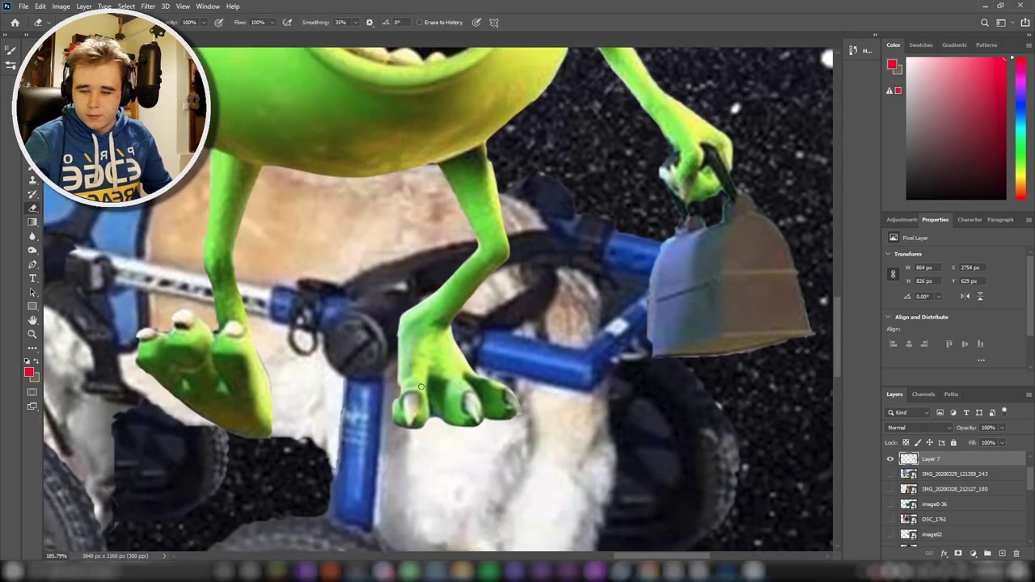
{"action": "left_click_drag", "start_coordinate": [485, 400], "coordinate": [437, 207]}
{"action": "scroll", "coordinate": [428, 204], "scroll_direction": "down", "scroll_amount": 2}
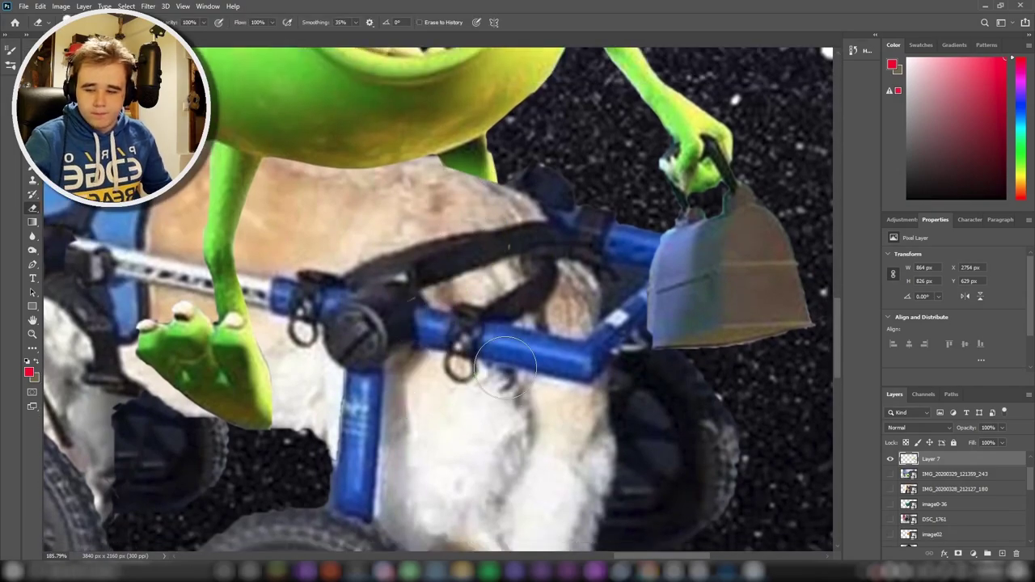
{"action": "scroll", "coordinate": [428, 204], "scroll_direction": "down", "scroll_amount": 3}
{"action": "scroll", "coordinate": [453, 210], "scroll_direction": "up", "scroll_amount": 5}
{"action": "scroll", "coordinate": [522, 235], "scroll_direction": "up", "scroll_amount": 2}
{"action": "scroll", "coordinate": [521, 235], "scroll_direction": "down", "scroll_amount": 5}
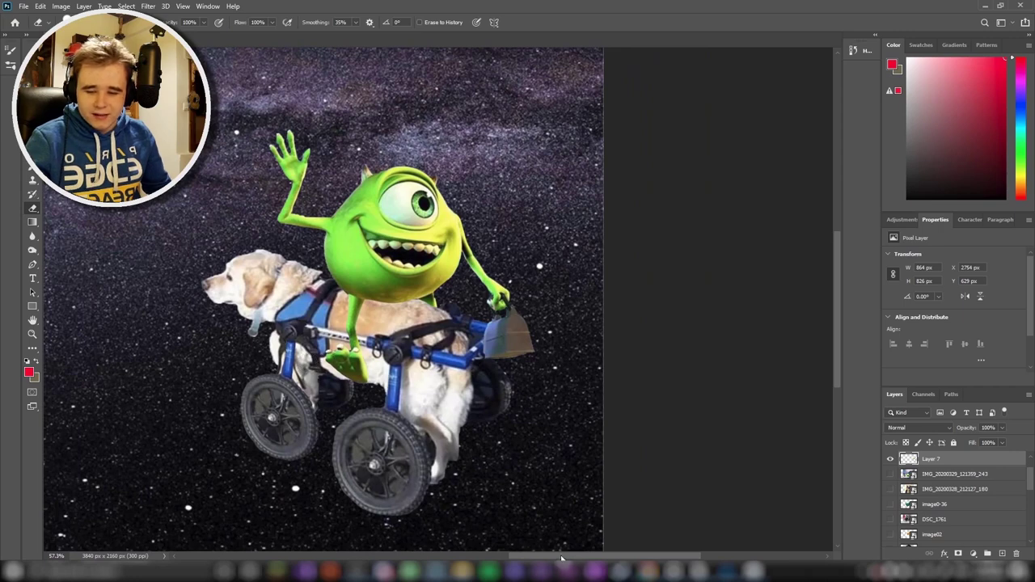
- Zoom out to review Mike on the dog's back and put him in Free Transform
{"action": "left_click_drag", "start_coordinate": [562, 558], "coordinate": [543, 558]}
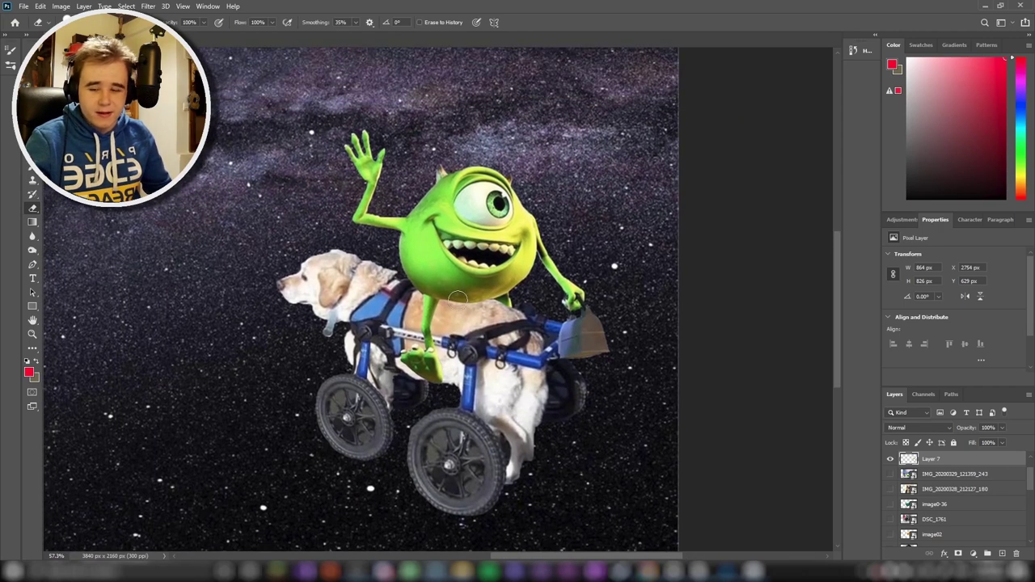
{"action": "scroll", "coordinate": [457, 305], "scroll_direction": "up", "scroll_amount": 1}
{"action": "scroll", "coordinate": [453, 300], "scroll_direction": "up", "scroll_amount": 1}
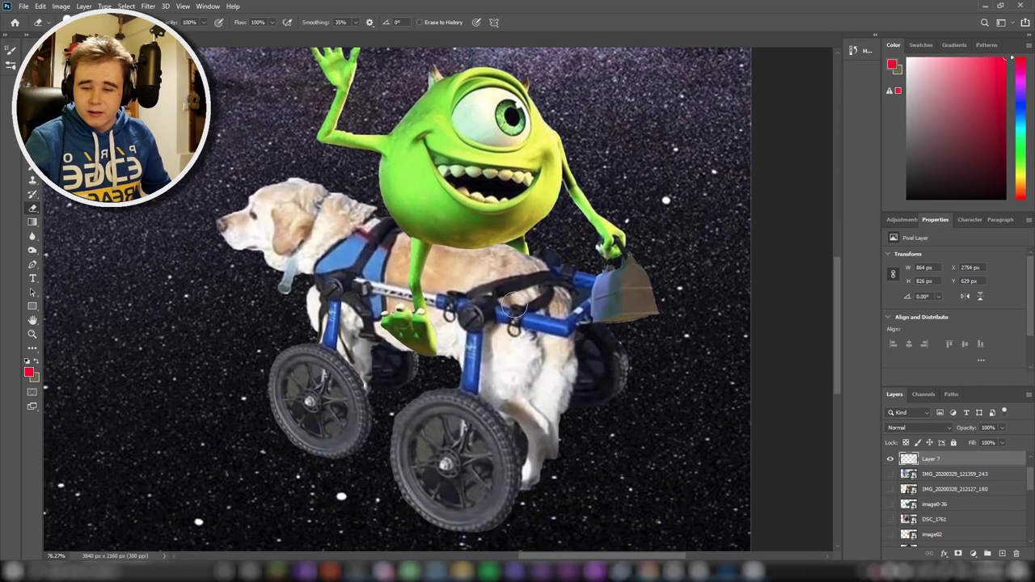
{"action": "scroll", "coordinate": [444, 292], "scroll_direction": "up", "scroll_amount": 1}
{"action": "scroll", "coordinate": [437, 285], "scroll_direction": "up", "scroll_amount": 1}
{"action": "scroll", "coordinate": [530, 305], "scroll_direction": "up", "scroll_amount": 1}
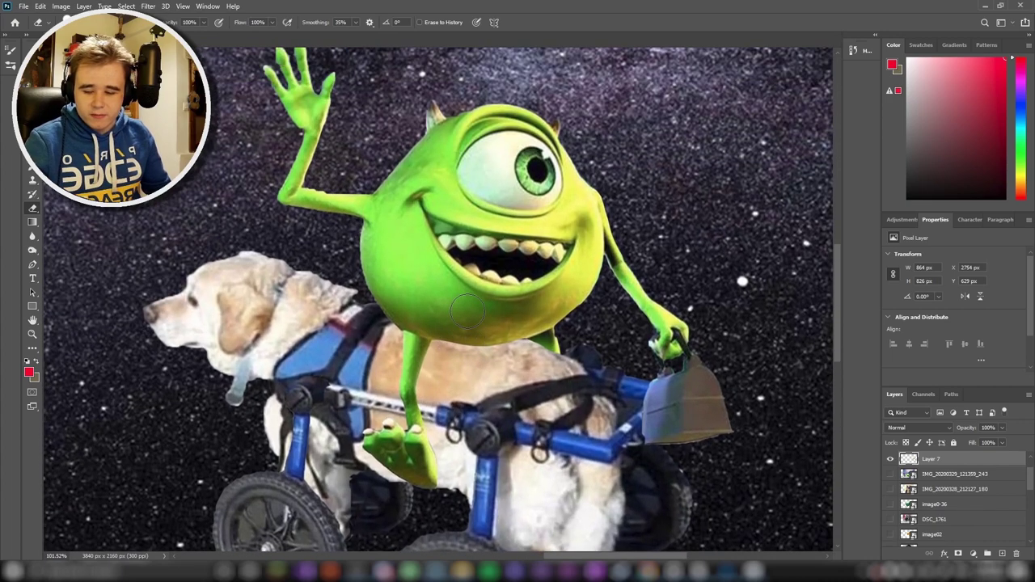
{"action": "scroll", "coordinate": [493, 284], "scroll_direction": "down", "scroll_amount": 2}
{"action": "key", "text": "ctrl+t"}
- Shift Mike left on the dog's back and commit the transform
{"action": "left_click_drag", "start_coordinate": [522, 220], "coordinate": [465, 216]}
{"action": "key", "text": "Return"}
{"action": "scroll", "coordinate": [511, 384], "scroll_direction": "up", "scroll_amount": 5}
{"action": "key", "text": "b"}
{"action": "scroll", "coordinate": [511, 385], "scroll_direction": "up", "scroll_amount": 1}
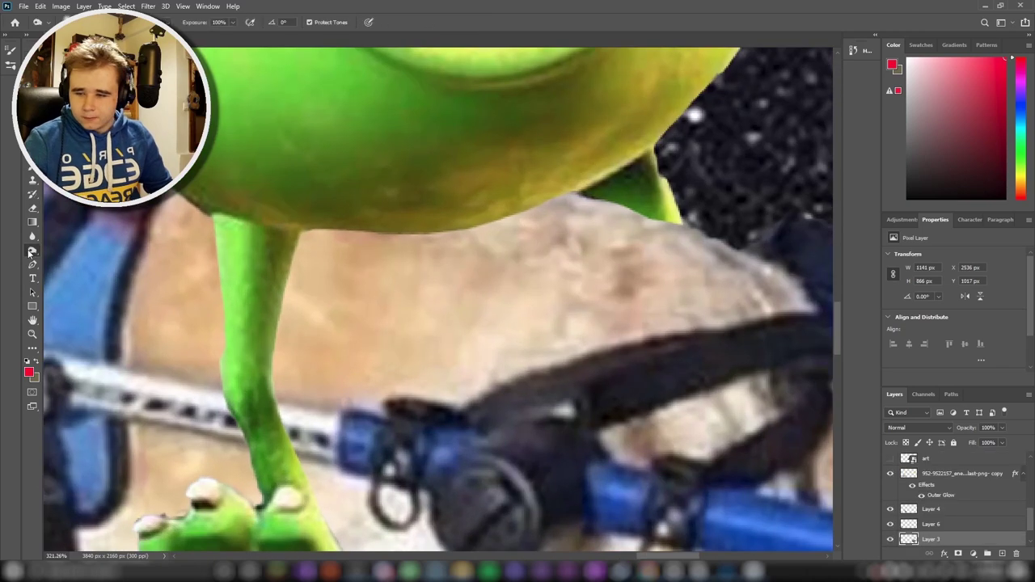
{"action": "scroll", "coordinate": [612, 224], "scroll_direction": "down", "scroll_amount": 2}
{"action": "scroll", "coordinate": [326, 254], "scroll_direction": "up", "scroll_amount": 2}
- With the brush active enter 'd6', then try the Burn tool around Mike
{"action": "left_click", "coordinate": [302, 151]}
{"action": "type", "text": "d"}
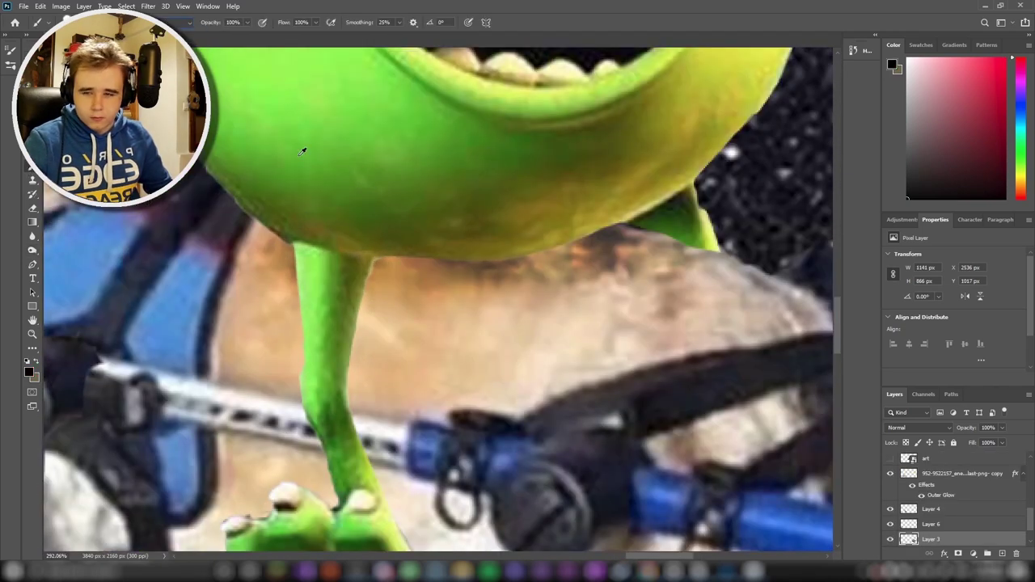
{"action": "type", "text": "6"}
{"action": "scroll", "coordinate": [548, 291], "scroll_direction": "down", "scroll_amount": 3}
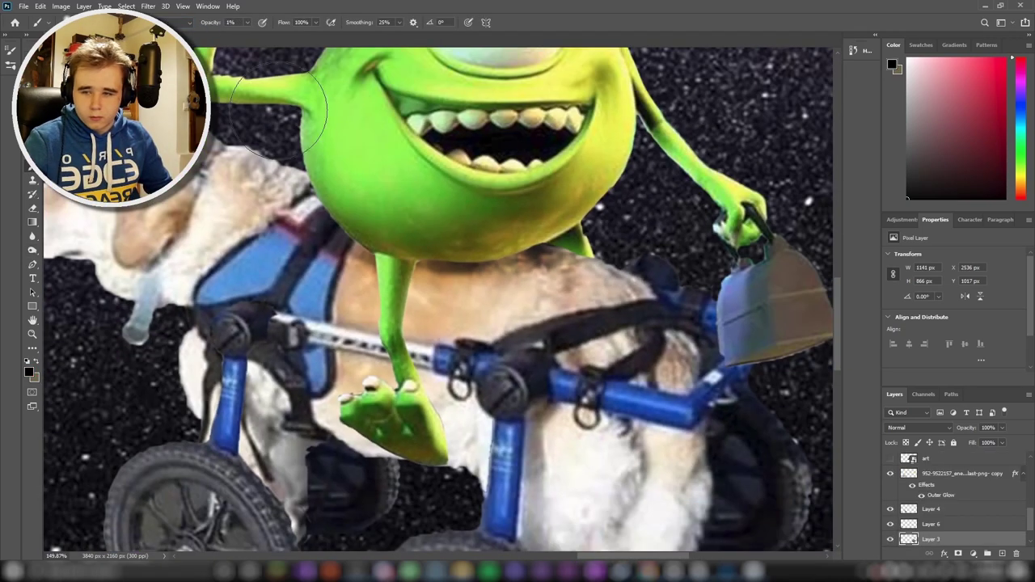
{"action": "scroll", "coordinate": [590, 290], "scroll_direction": "down", "scroll_amount": 1}
{"action": "key", "text": "o"}
{"action": "scroll", "coordinate": [525, 255], "scroll_direction": "up", "scroll_amount": 3}
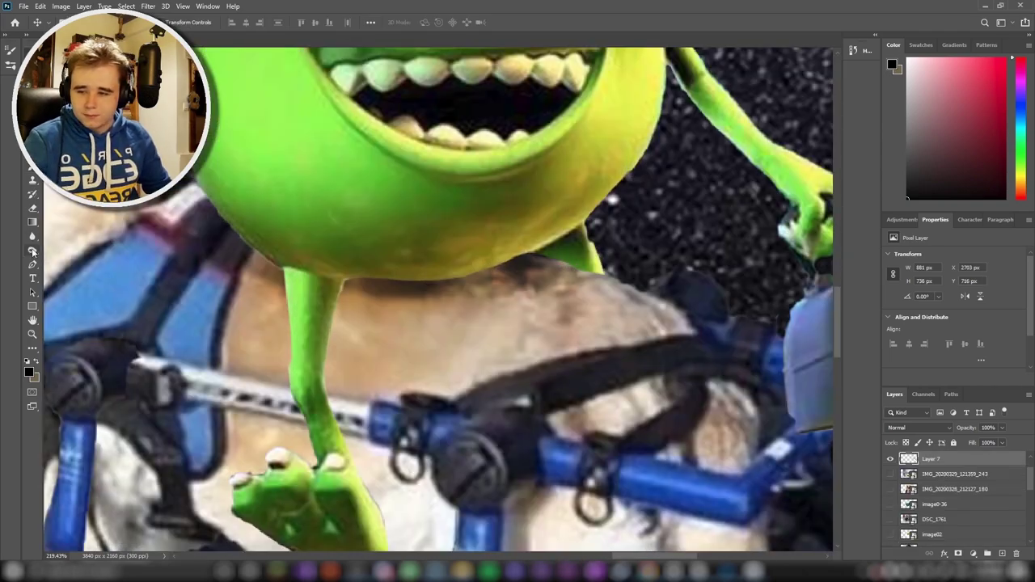
{"action": "scroll", "coordinate": [525, 255], "scroll_direction": "up", "scroll_amount": 1}
{"action": "scroll", "coordinate": [623, 270], "scroll_direction": "down", "scroll_amount": 2}
{"action": "scroll", "coordinate": [485, 315], "scroll_direction": "down", "scroll_amount": 2}
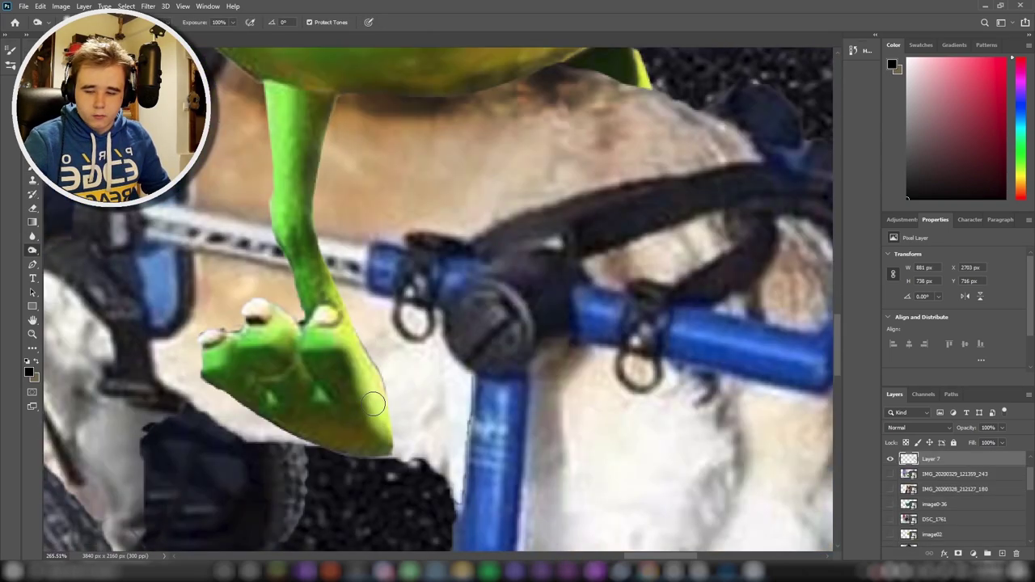
{"action": "scroll", "coordinate": [347, 358], "scroll_direction": "up", "scroll_amount": 5}
{"action": "scroll", "coordinate": [201, 369], "scroll_direction": "down", "scroll_amount": 1}
{"action": "scroll", "coordinate": [200, 369], "scroll_direction": "down", "scroll_amount": 1}
- Drag on the canvas with the Move tool, toggling between brush and Move tools
{"action": "key", "text": "v"}
{"action": "scroll", "coordinate": [201, 369], "scroll_direction": "up", "scroll_amount": 3}
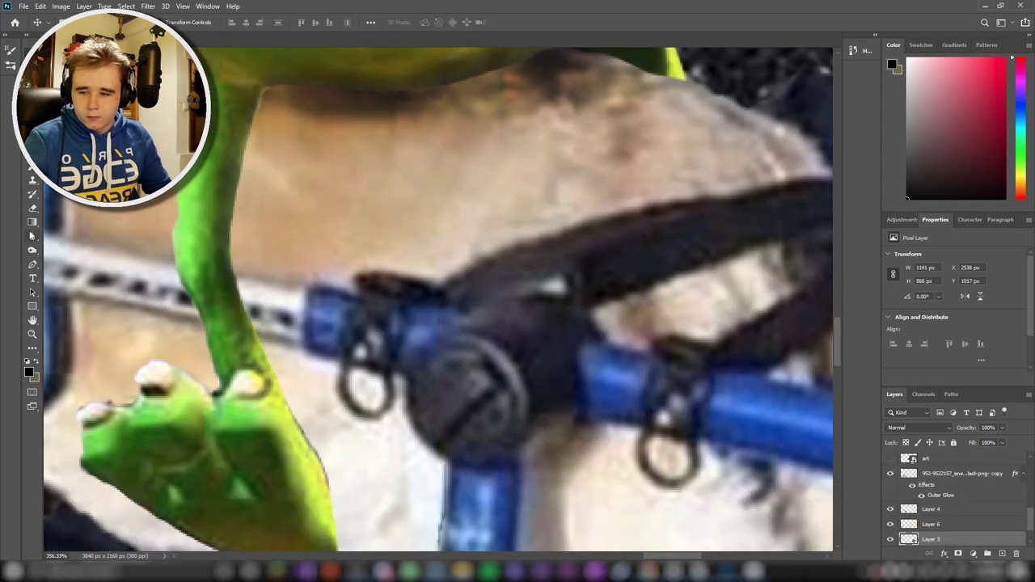
{"action": "left_click_drag", "start_coordinate": [267, 101], "coordinate": [289, 359]}
{"action": "scroll", "coordinate": [324, 388], "scroll_direction": "down", "scroll_amount": 2}
{"action": "key", "text": "b"}
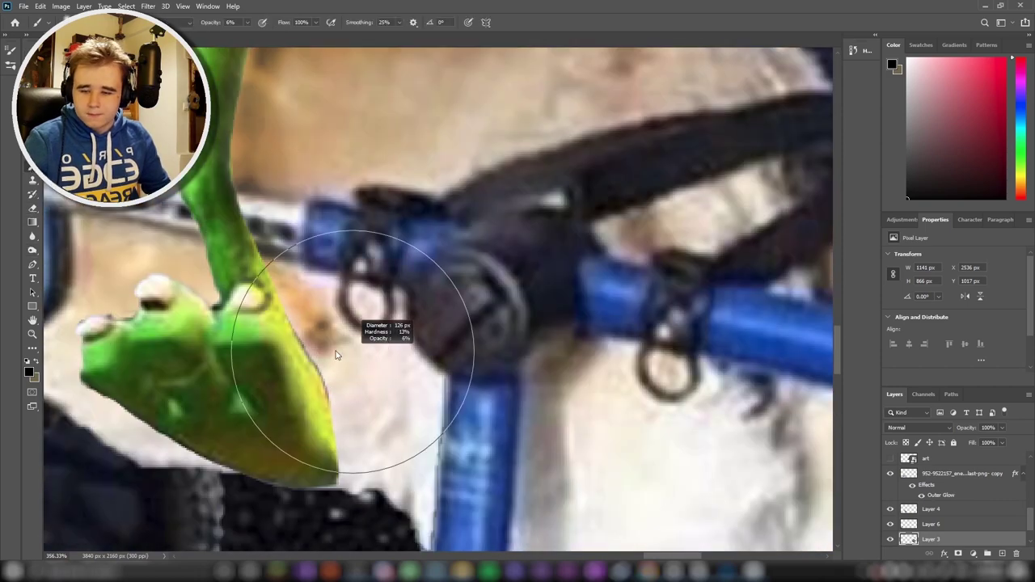
{"action": "scroll", "coordinate": [346, 419], "scroll_direction": "down", "scroll_amount": 2}
{"action": "scroll", "coordinate": [346, 420], "scroll_direction": "down", "scroll_amount": 2}
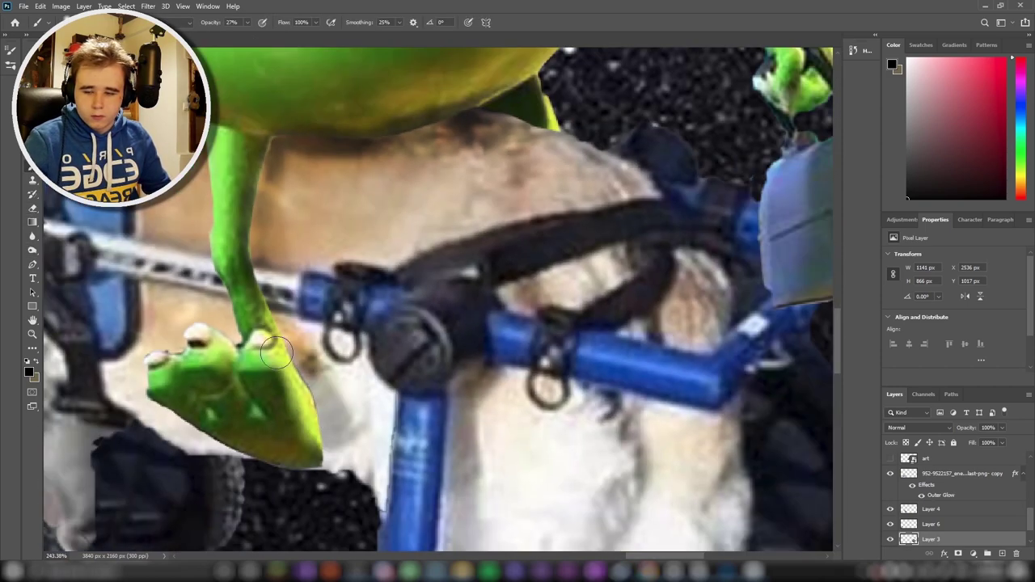
{"action": "scroll", "coordinate": [346, 420], "scroll_direction": "down", "scroll_amount": 3}
{"action": "key", "text": "v"}
{"action": "scroll", "coordinate": [174, 190], "scroll_direction": "up", "scroll_amount": 6}
- Erase leftover edge pixels around Mike's remaining leg, zooming in and out to check
{"action": "key", "text": "e"}
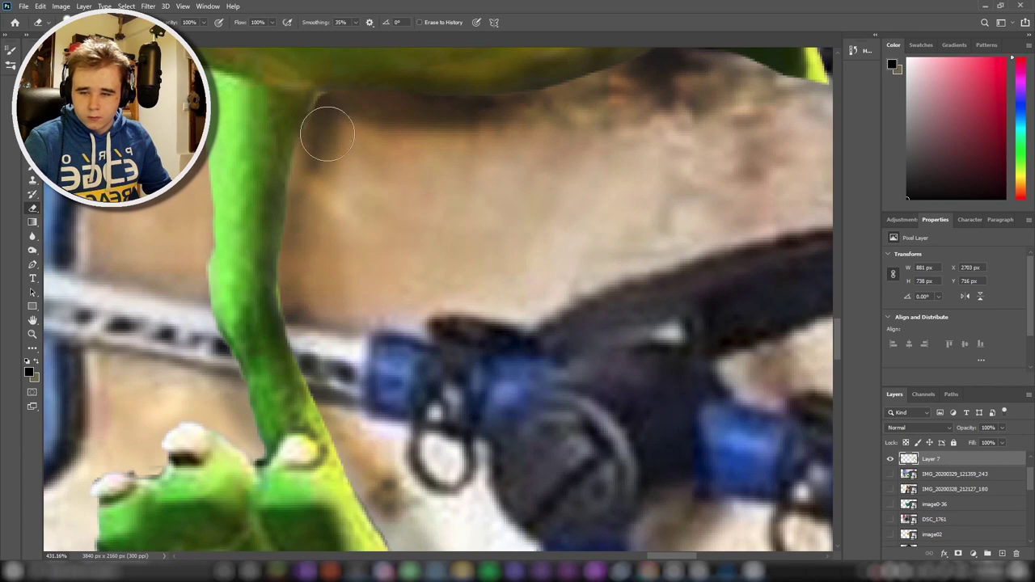
{"action": "scroll", "coordinate": [335, 369], "scroll_direction": "up", "scroll_amount": 1}
{"action": "scroll", "coordinate": [424, 370], "scroll_direction": "up", "scroll_amount": 1}
{"action": "scroll", "coordinate": [430, 400], "scroll_direction": "down", "scroll_amount": 1}
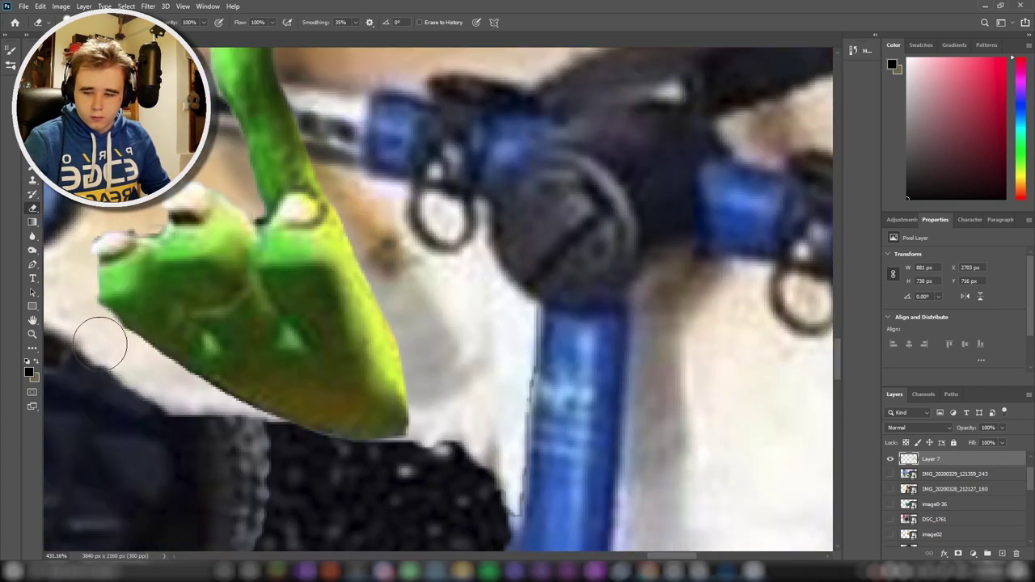
{"action": "scroll", "coordinate": [114, 339], "scroll_direction": "down", "scroll_amount": 3}
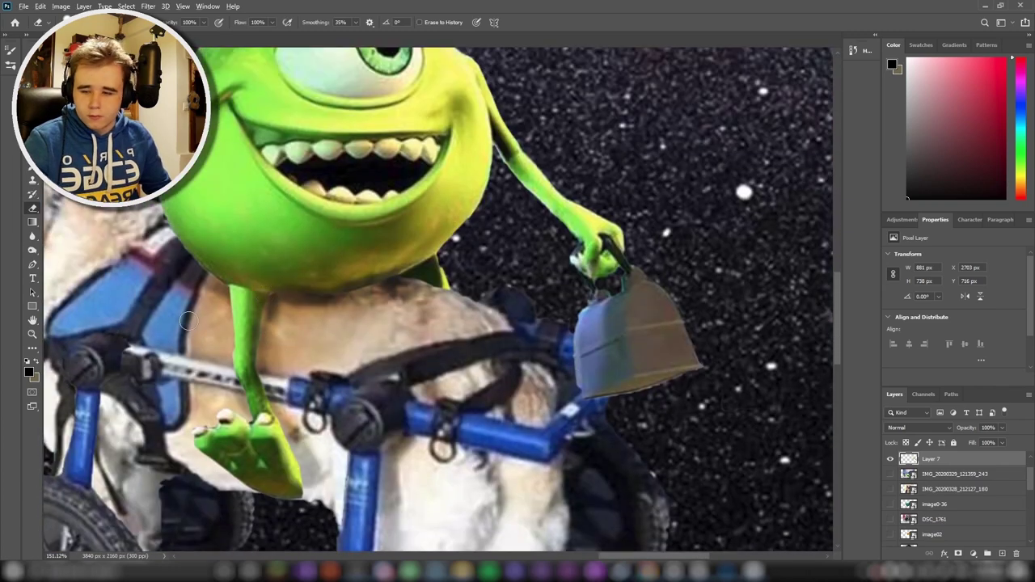
{"action": "scroll", "coordinate": [123, 212], "scroll_direction": "up", "scroll_amount": 2}
{"action": "scroll", "coordinate": [237, 370], "scroll_direction": "down", "scroll_amount": 4}
- Add Inner Shadow to the Mike and dog layers, then show the image0-36 money stack
{"action": "scroll", "coordinate": [243, 324], "scroll_direction": "up", "scroll_amount": 1}
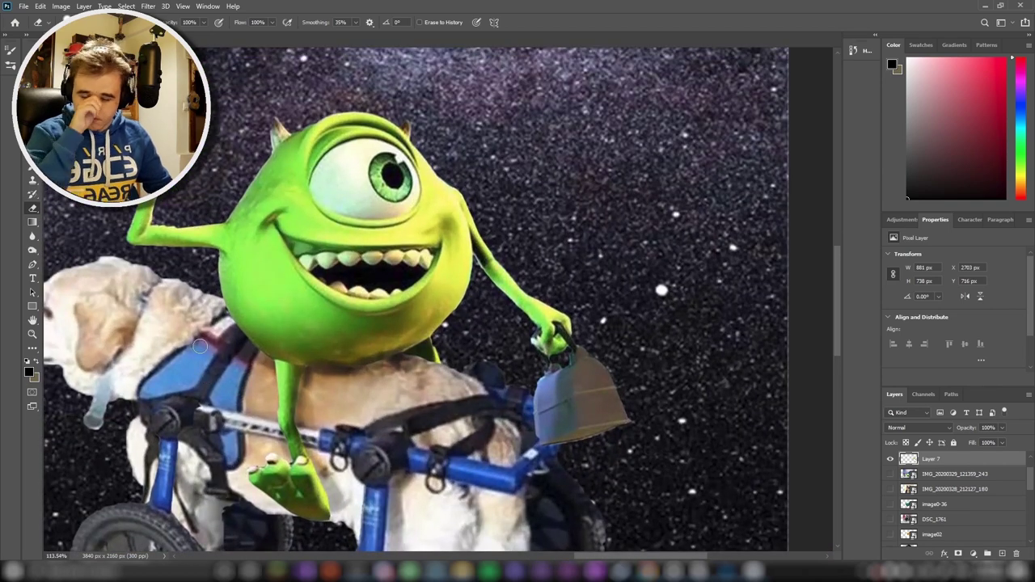
{"action": "double_click", "coordinate": [979, 459]}
{"action": "left_click", "coordinate": [621, 159]}
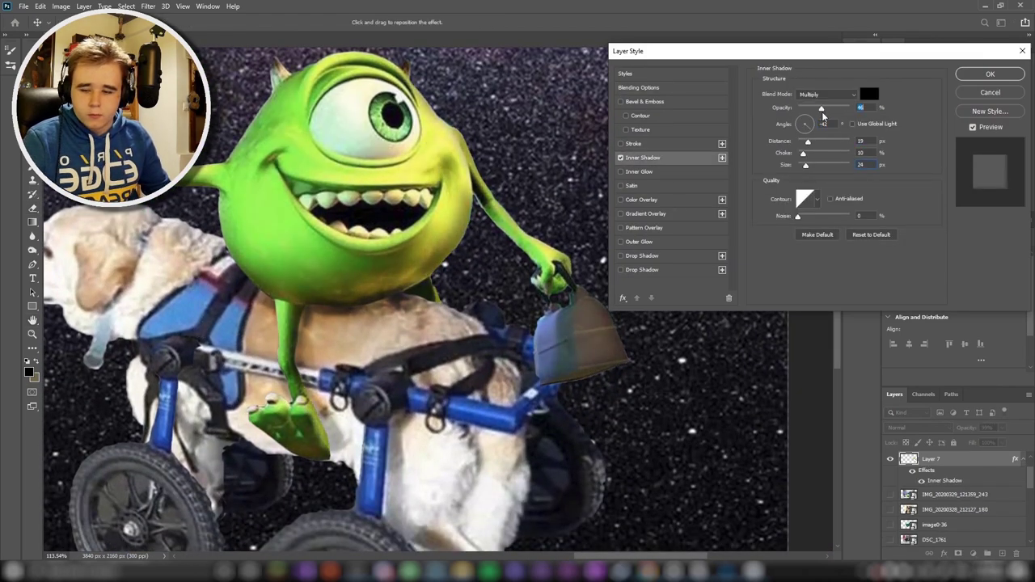
{"action": "left_click", "coordinate": [962, 75]}
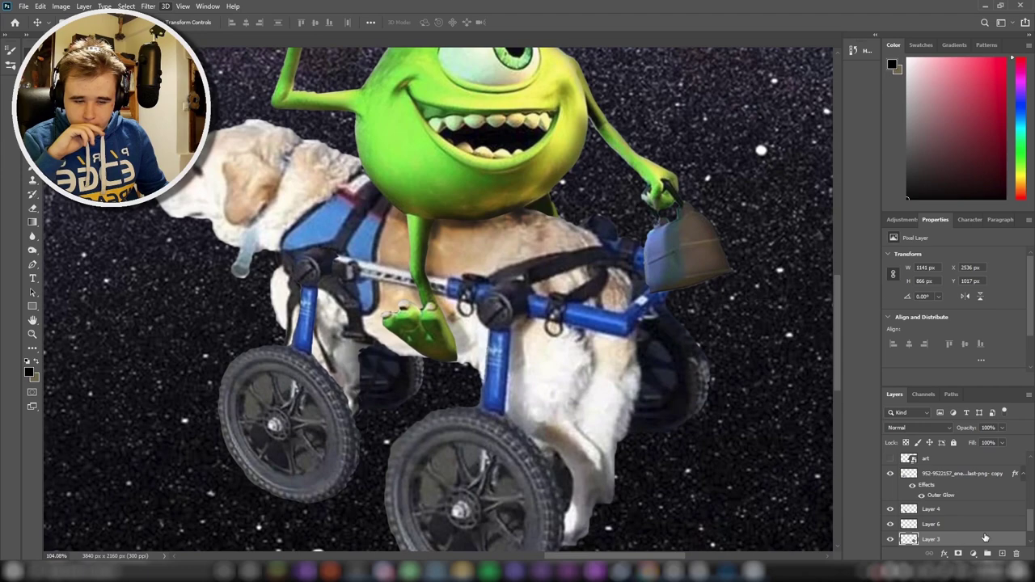
{"action": "double_click", "coordinate": [985, 538]}
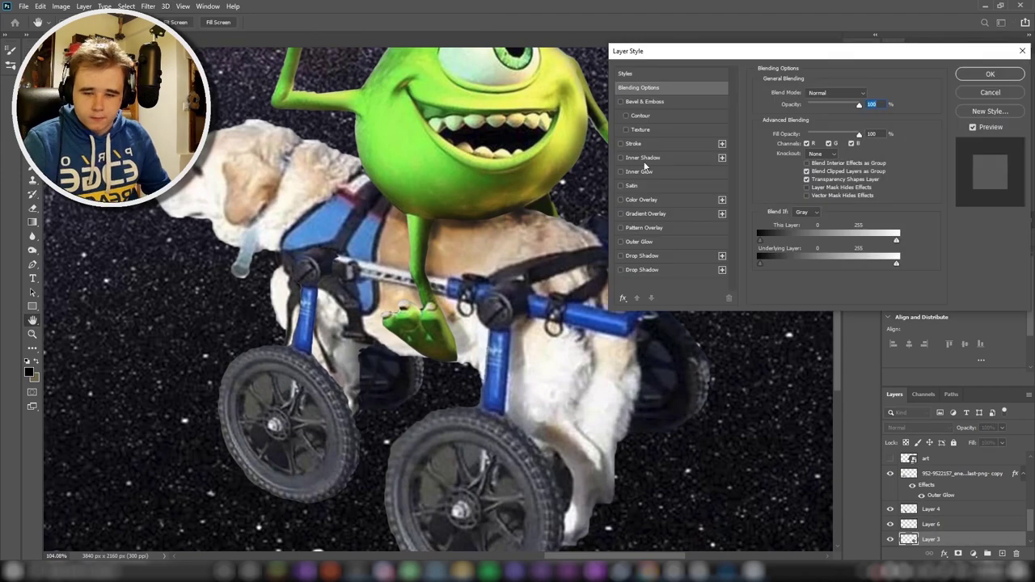
{"action": "left_click", "coordinate": [643, 158]}
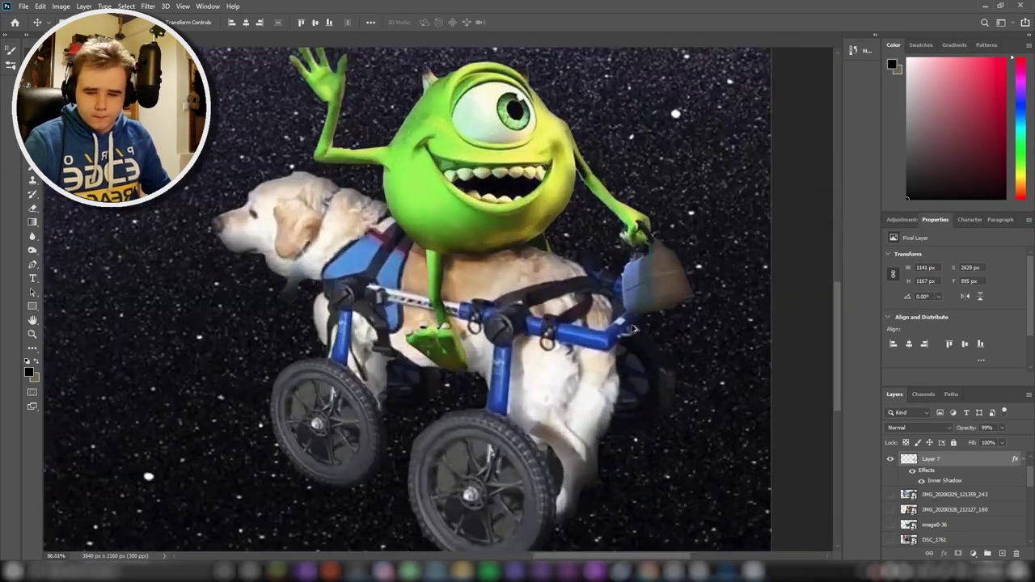
{"action": "left_click_drag", "start_coordinate": [734, 396], "coordinate": [612, 336]}
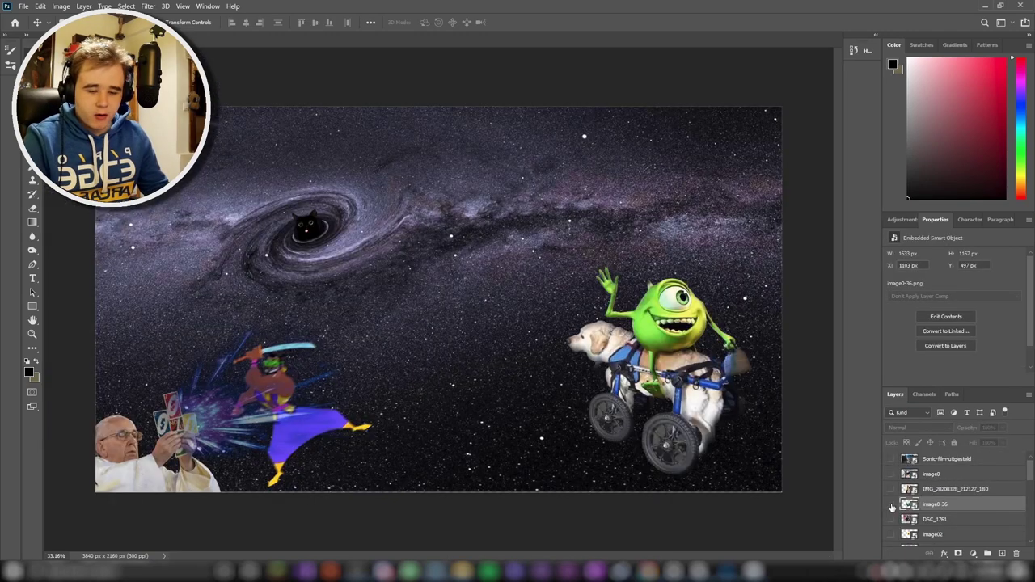
{"action": "left_click", "coordinate": [891, 505]}
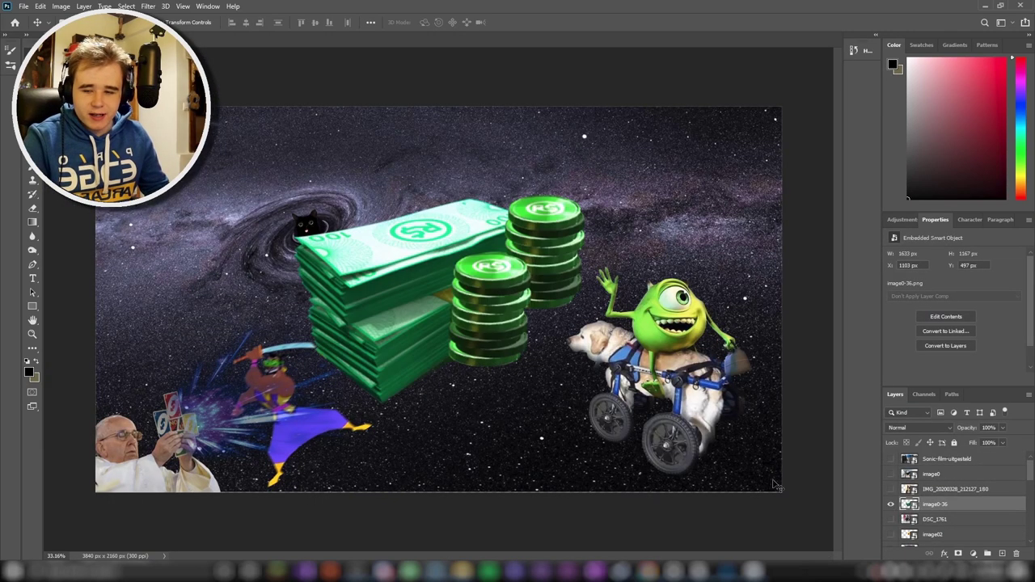
- Drag the green money-and-coins stack right toward Mike
{"action": "left_click_drag", "start_coordinate": [426, 266], "coordinate": [482, 279]}
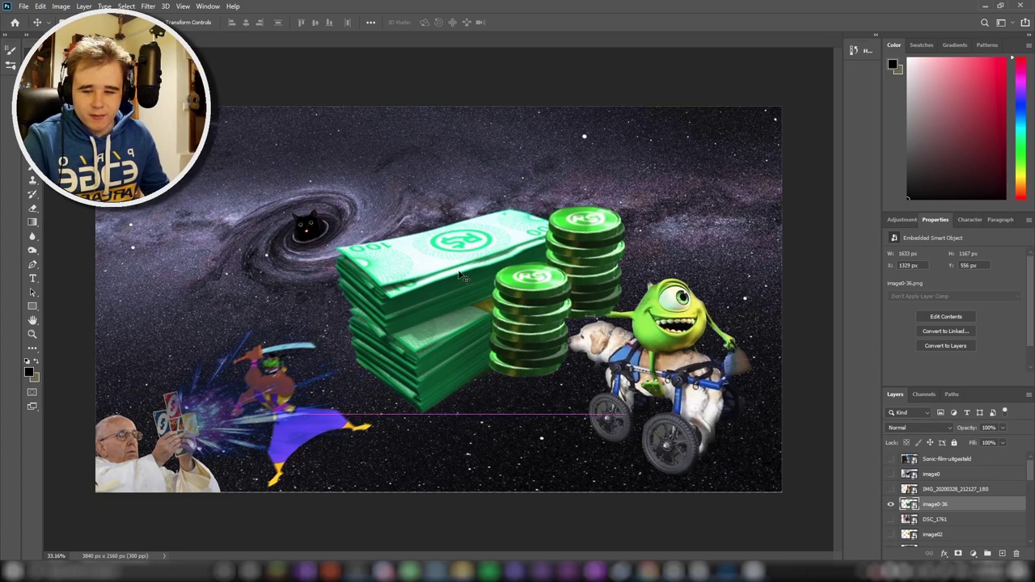
{"action": "scroll", "coordinate": [480, 276], "scroll_direction": "up", "scroll_amount": 3}
{"action": "scroll", "coordinate": [588, 283], "scroll_direction": "up", "scroll_amount": 1}
{"action": "scroll", "coordinate": [588, 283], "scroll_direction": "down", "scroll_amount": 2}
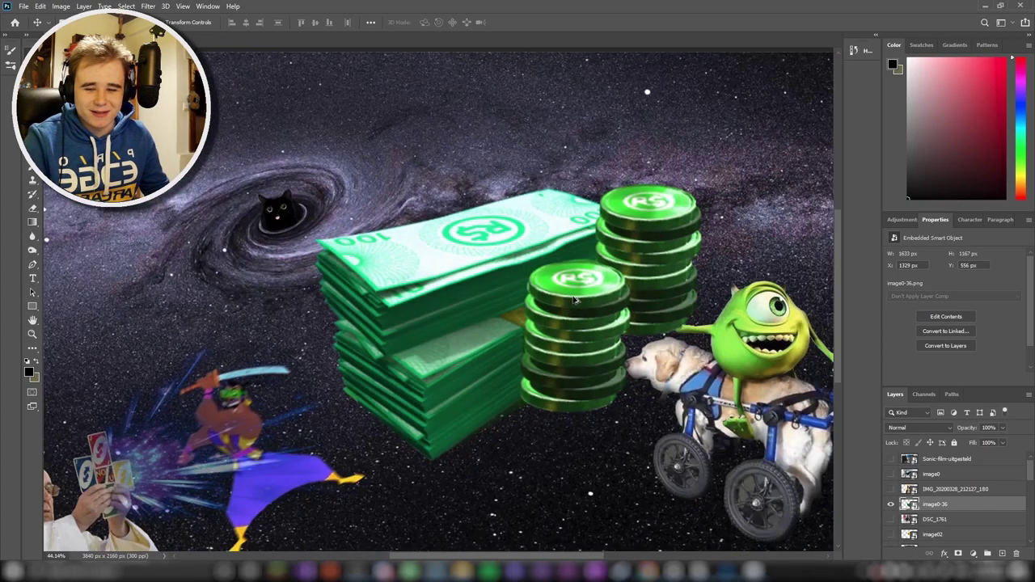
{"action": "scroll", "coordinate": [631, 299], "scroll_direction": "down", "scroll_amount": 2}
{"action": "scroll", "coordinate": [694, 326], "scroll_direction": "up", "scroll_amount": 2}
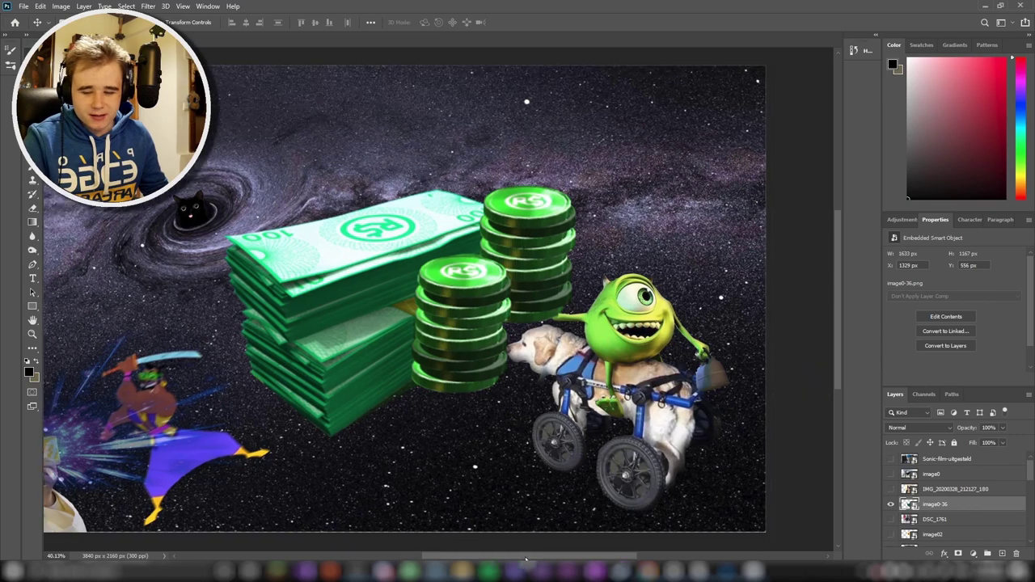
{"action": "scroll", "coordinate": [511, 534], "scroll_direction": "right", "scroll_amount": 5}
{"action": "scroll", "coordinate": [511, 534], "scroll_direction": "up", "scroll_amount": 1}
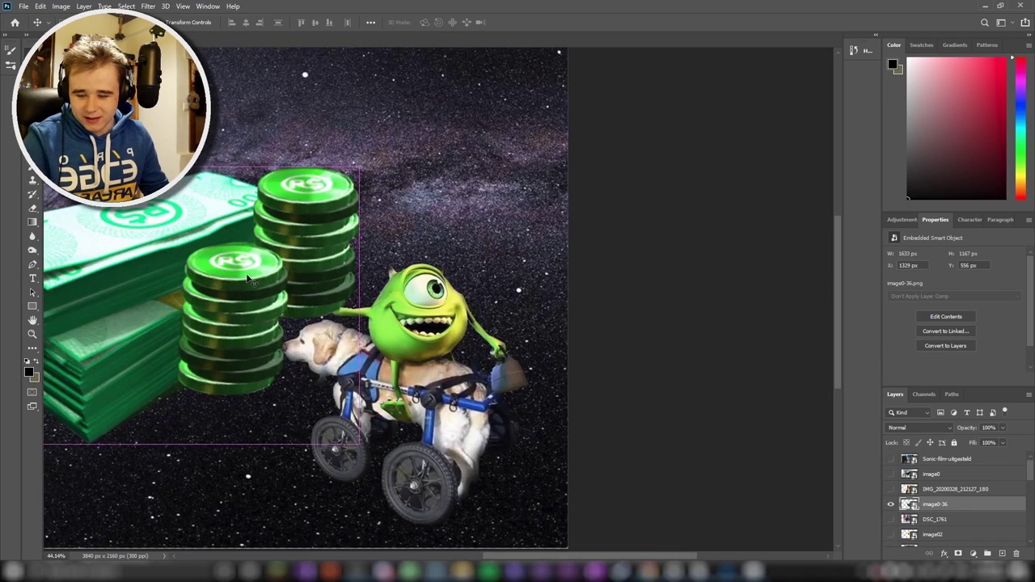
- Scale the money stack down to about 286×204 px beside Mike's hand
{"action": "key", "text": "ctrl+t"}
{"action": "mouse_move", "coordinate": [362, 108]}
{"action": "left_mouse_down"}
{"action": "mouse_move", "coordinate": [181, 333]}
{"action": "mouse_move", "coordinate": [505, 296]}
{"action": "left_mouse_up"}
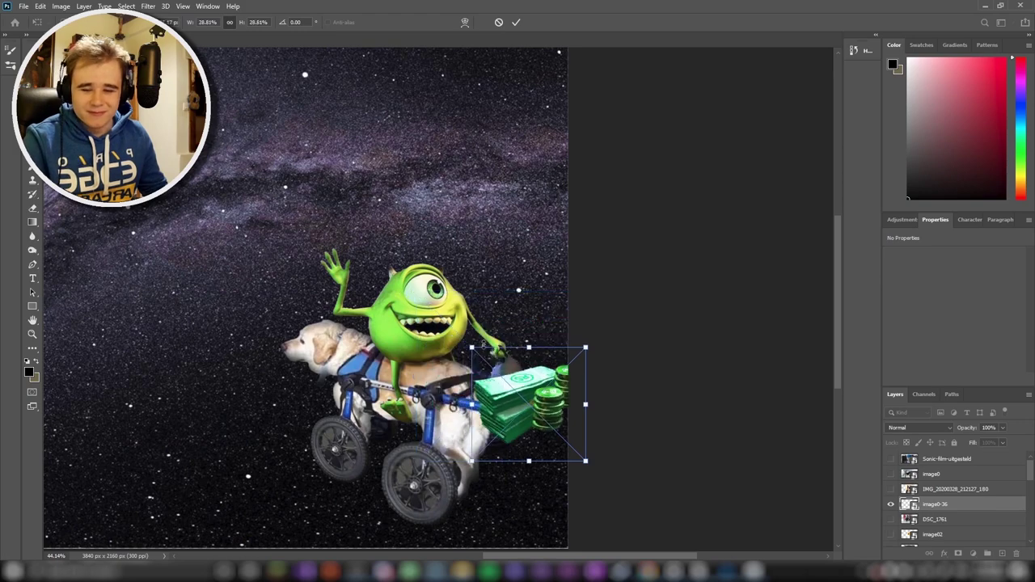
{"action": "left_click_drag", "start_coordinate": [415, 292], "coordinate": [472, 348]}
{"action": "left_click_drag", "start_coordinate": [499, 397], "coordinate": [499, 368]}
{"action": "left_click_drag", "start_coordinate": [472, 321], "coordinate": [500, 363]}
{"action": "left_click_drag", "start_coordinate": [534, 396], "coordinate": [534, 368]}
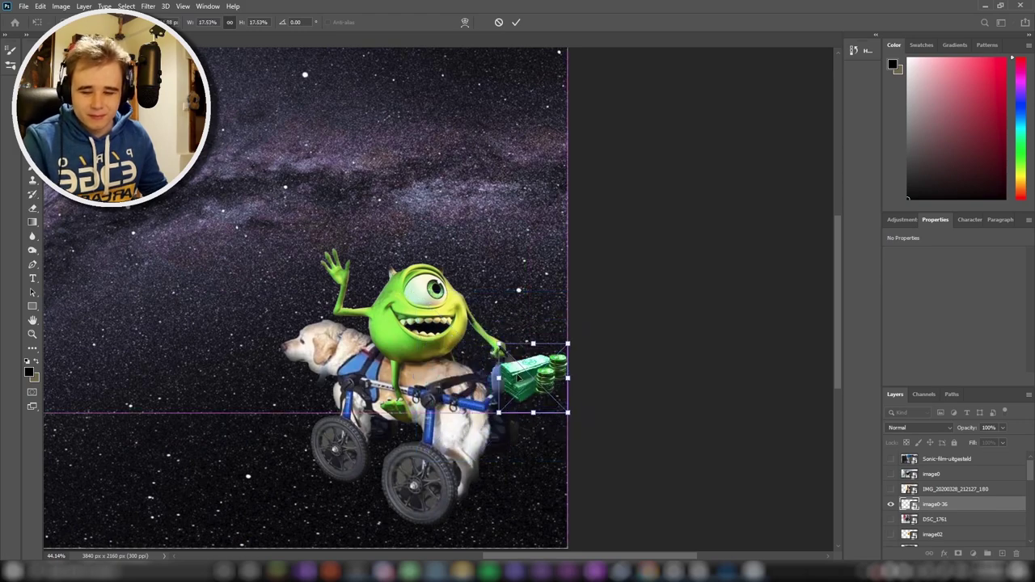
{"action": "key", "text": "Return"}
- Move the money stack up just above Mike's bag, then select the Mike layer
{"action": "scroll", "coordinate": [541, 388], "scroll_direction": "up", "scroll_amount": 1}
{"action": "scroll", "coordinate": [541, 388], "scroll_direction": "up", "scroll_amount": 3}
{"action": "scroll", "coordinate": [521, 389], "scroll_direction": "up", "scroll_amount": 2}
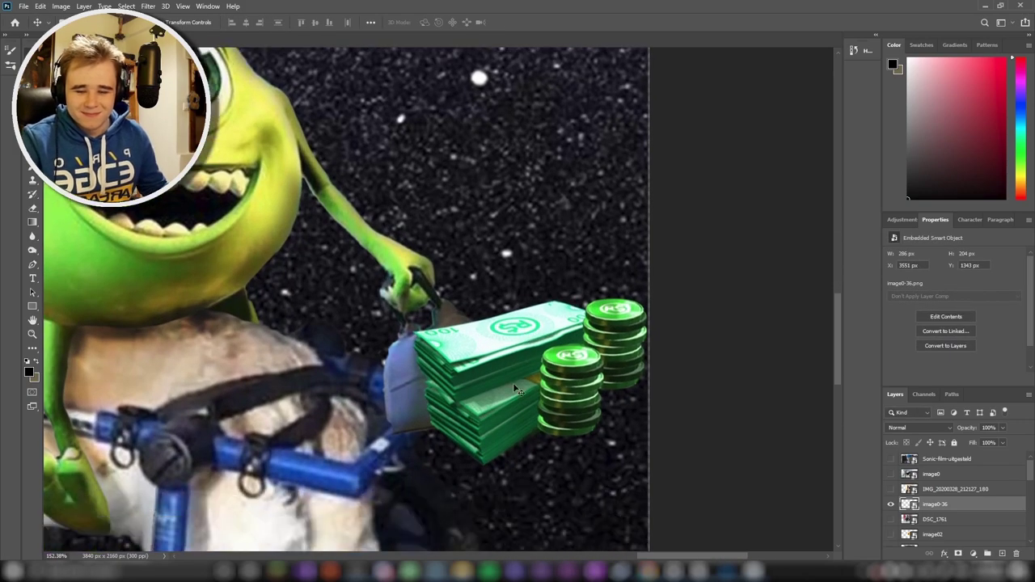
{"action": "scroll", "coordinate": [517, 387], "scroll_direction": "up", "scroll_amount": 2}
{"action": "left_click_drag", "start_coordinate": [517, 387], "coordinate": [502, 141]}
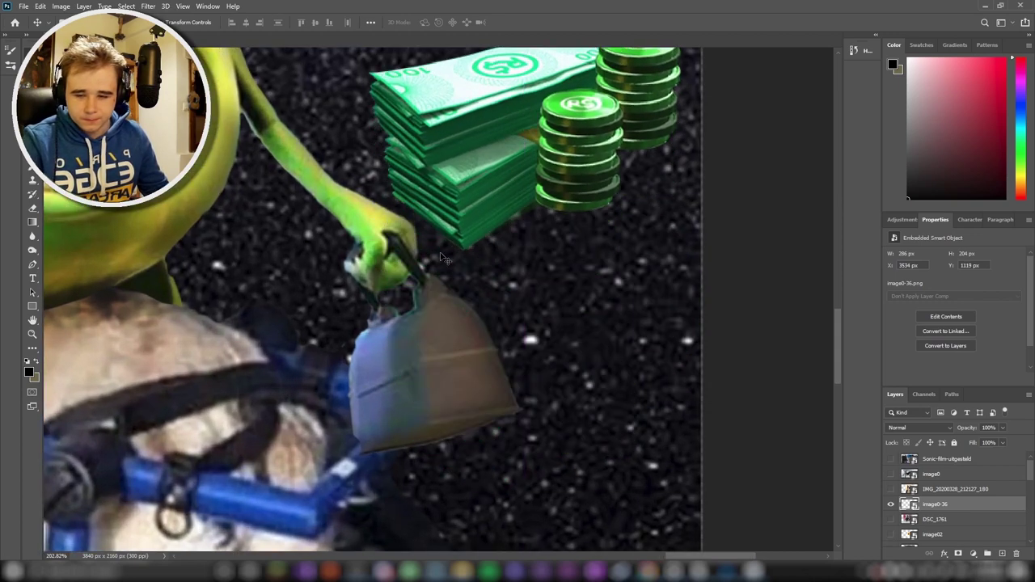
{"action": "left_click", "coordinate": [390, 359]}
{"action": "scroll", "coordinate": [390, 358], "scroll_direction": "up", "scroll_amount": 1}
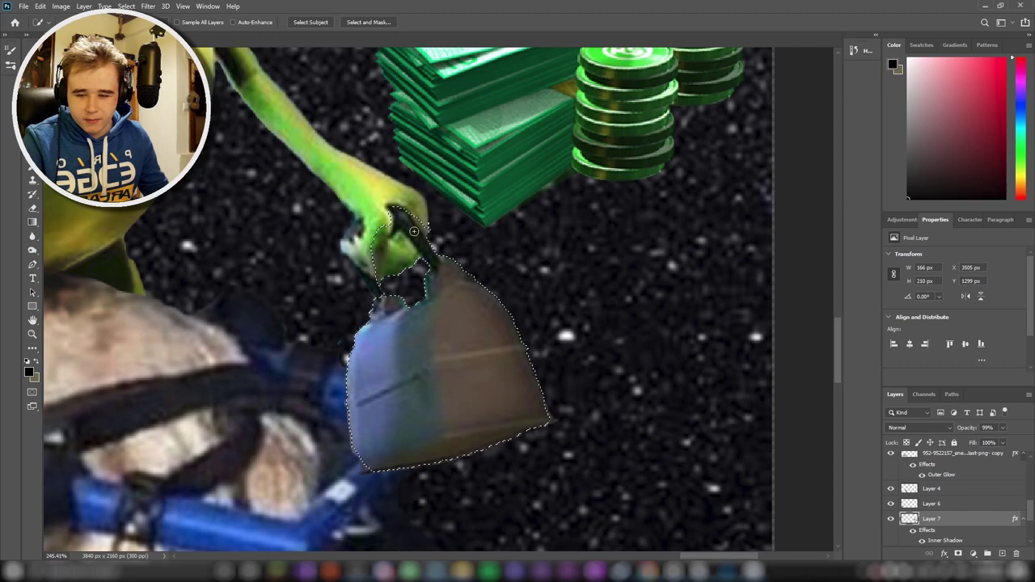
- Enlarge the bag in Mike's hand, shifting it right and down
{"action": "scroll", "coordinate": [376, 287], "scroll_direction": "down", "scroll_amount": 2}
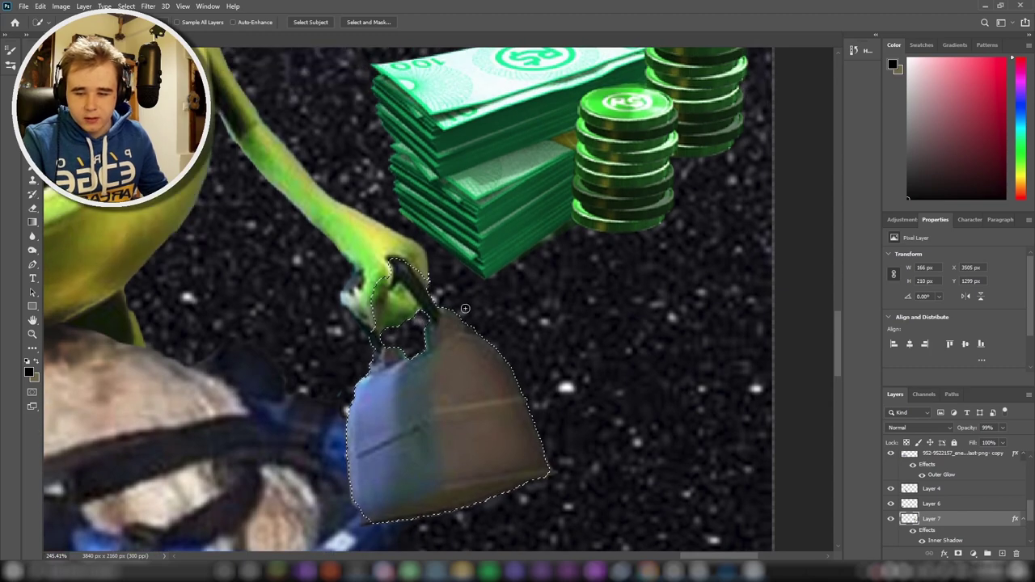
{"action": "scroll", "coordinate": [436, 340], "scroll_direction": "up", "scroll_amount": 2}
{"action": "scroll", "coordinate": [470, 368], "scroll_direction": "down", "scroll_amount": 3}
{"action": "key", "text": "ctrl+t"}
{"action": "left_click_drag", "start_coordinate": [402, 389], "coordinate": [493, 422]}
{"action": "scroll", "coordinate": [494, 422], "scroll_direction": "down", "scroll_amount": 3}
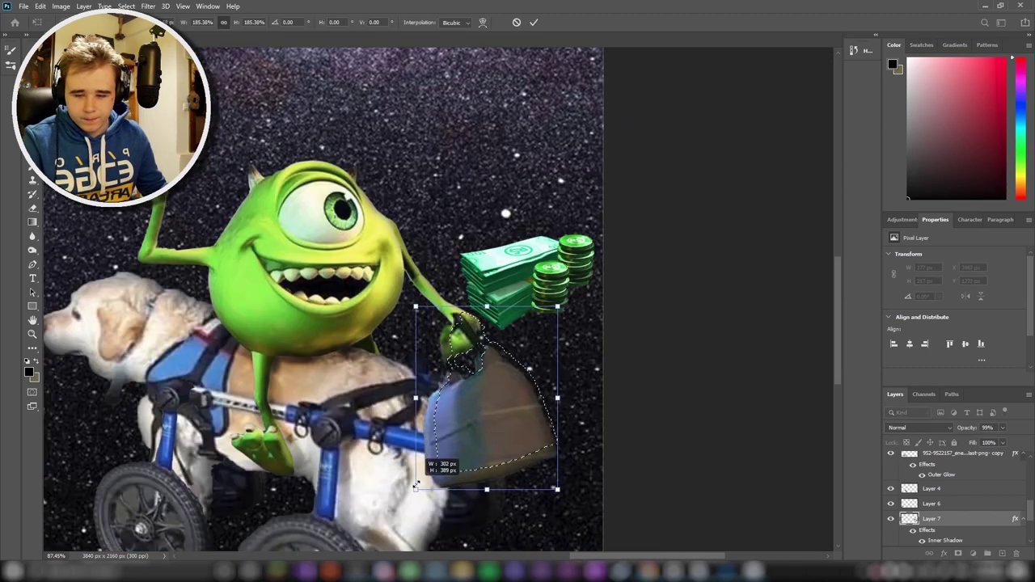
{"action": "key", "text": "Return"}
- Erase the top-right corner of the bag with the Eraser
{"action": "key", "text": "e"}
{"action": "scroll", "coordinate": [323, 319], "scroll_direction": "up", "scroll_amount": 4}
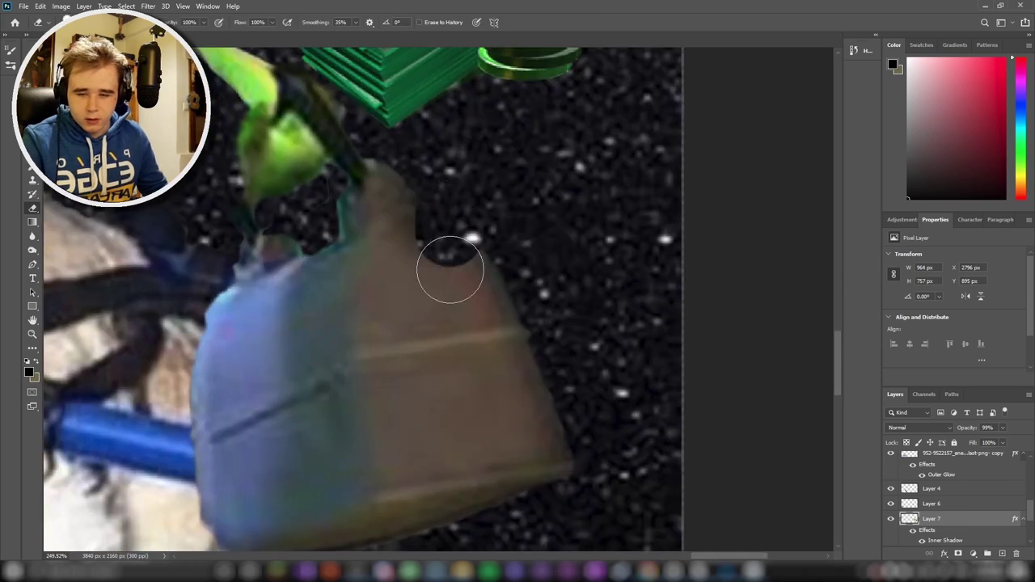
{"action": "left_click_drag", "start_coordinate": [456, 293], "coordinate": [518, 344]}
{"action": "scroll", "coordinate": [518, 344], "scroll_direction": "up", "scroll_amount": 3}
- Move the money stack onto the bag and rotate and shrink it inside
{"action": "left_click_drag", "start_coordinate": [546, 123], "coordinate": [550, 186]}
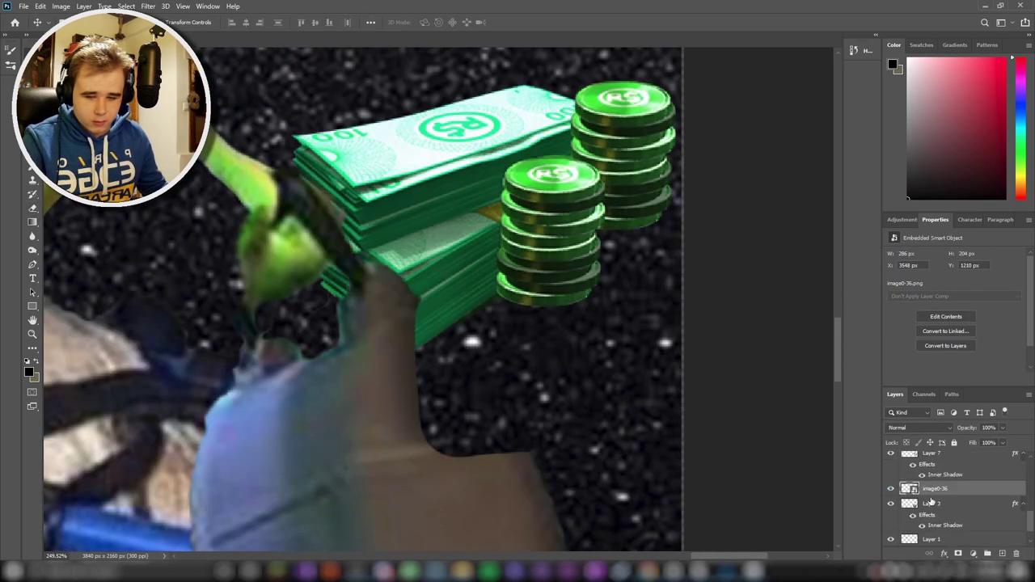
{"action": "key", "text": "ctrl+t"}
{"action": "left_click_drag", "start_coordinate": [517, 379], "coordinate": [527, 389]}
{"action": "key", "text": "Return"}
{"action": "scroll", "coordinate": [502, 486], "scroll_direction": "up", "scroll_amount": 4}
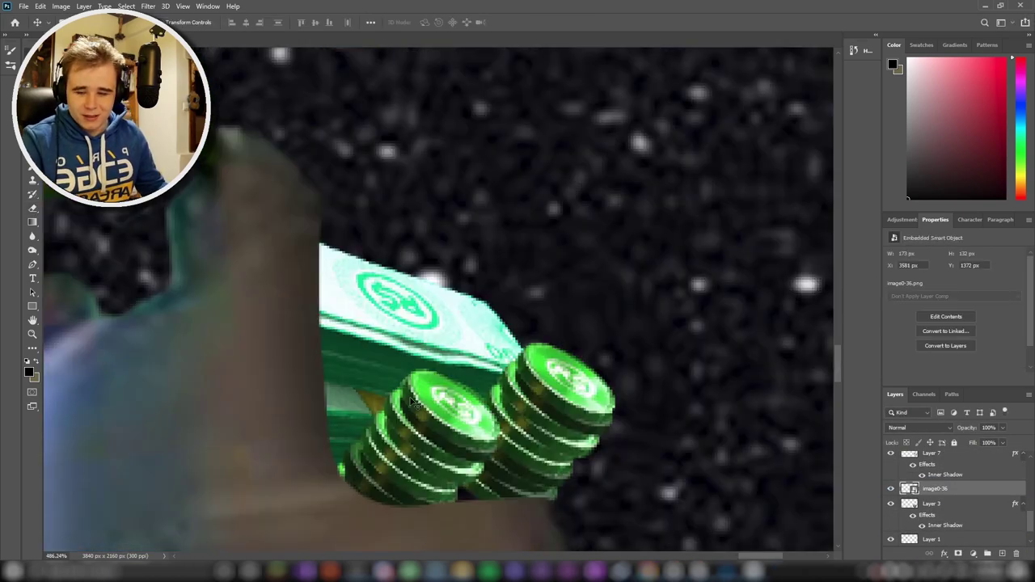
- Burn a shadow onto the lower-left of the money stack
{"action": "key", "text": "o"}
{"action": "left_click_drag", "start_coordinate": [284, 259], "coordinate": [300, 287]}
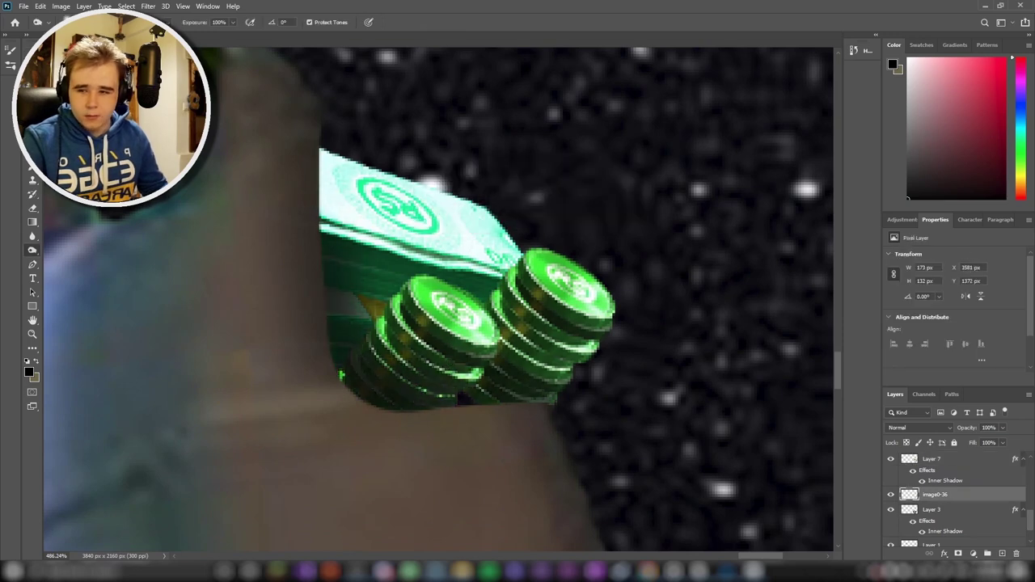
{"action": "key", "text": "v"}
{"action": "key", "text": "alt+bracketright"}
{"action": "left_click", "coordinate": [33, 250]}
{"action": "scroll", "coordinate": [356, 364], "scroll_direction": "down", "scroll_amount": 8}
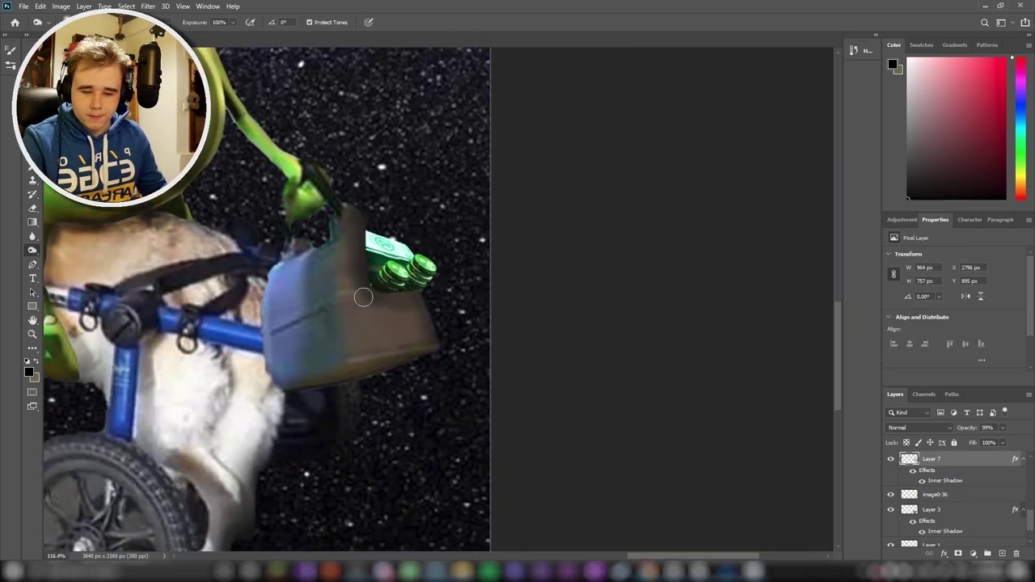
{"action": "scroll", "coordinate": [891, 475], "scroll_direction": "up", "scroll_amount": 1}
{"action": "scroll", "coordinate": [892, 522], "scroll_direction": "up", "scroll_amount": 2}
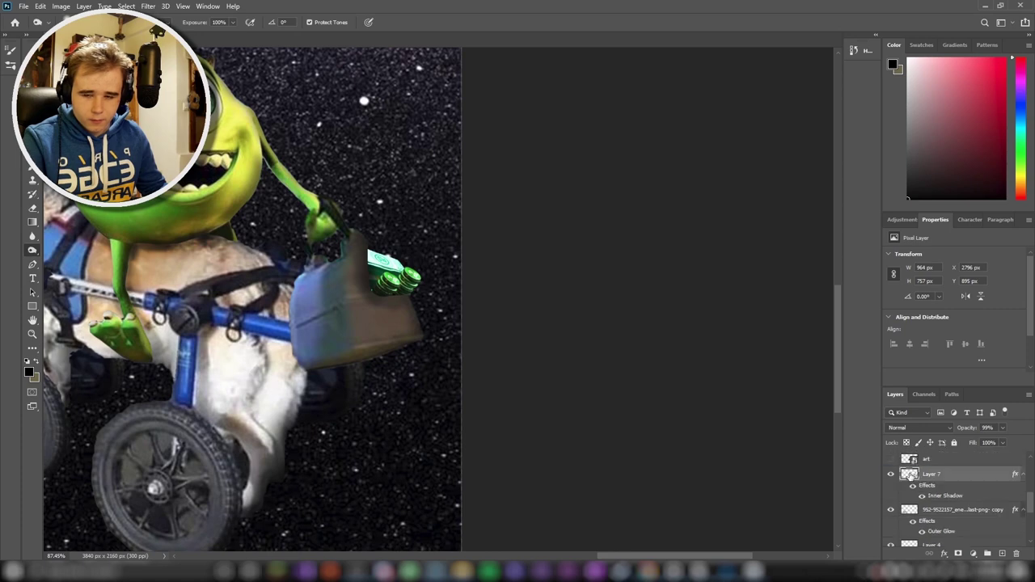
{"action": "scroll", "coordinate": [894, 494], "scroll_direction": "up", "scroll_amount": 2}
{"action": "scroll", "coordinate": [893, 491], "scroll_direction": "down", "scroll_amount": 2}
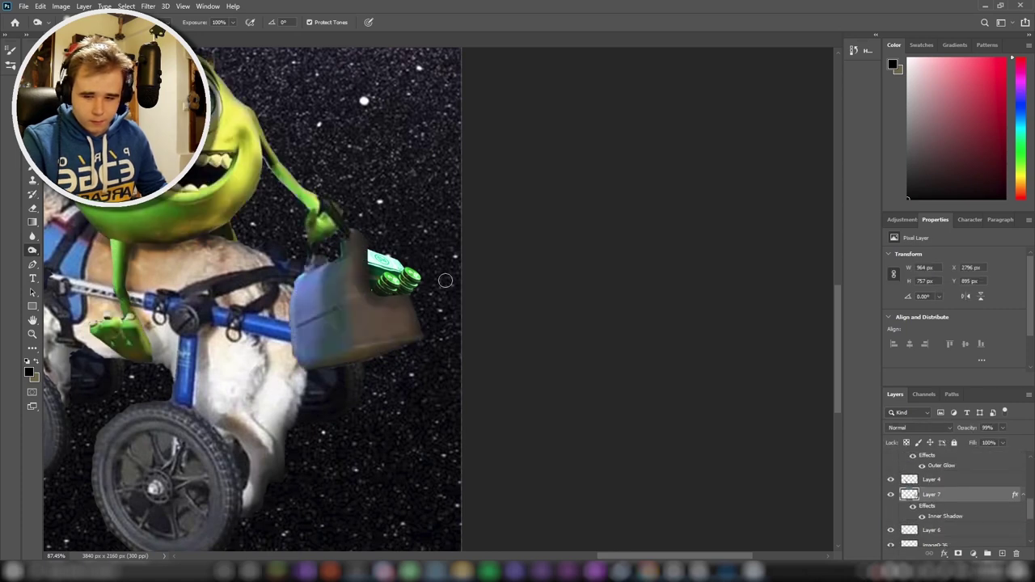
- Clear the layer style on Mike's Layer 7 to remove its inner shadow
{"action": "key", "text": "v"}
{"action": "scroll", "coordinate": [891, 502], "scroll_direction": "down", "scroll_amount": 1}
{"action": "left_click", "coordinate": [890, 481]}
{"action": "right_click", "coordinate": [930, 474]}
{"action": "left_click", "coordinate": [924, 334]}
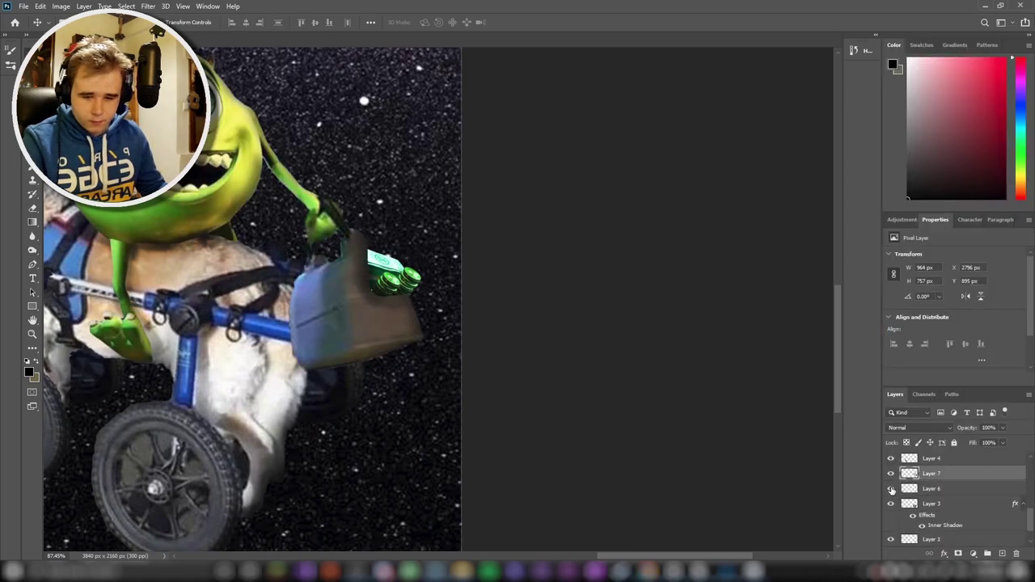
{"action": "scroll", "coordinate": [371, 350], "scroll_direction": "up", "scroll_amount": 2}
{"action": "scroll", "coordinate": [370, 350], "scroll_direction": "up", "scroll_amount": 2}
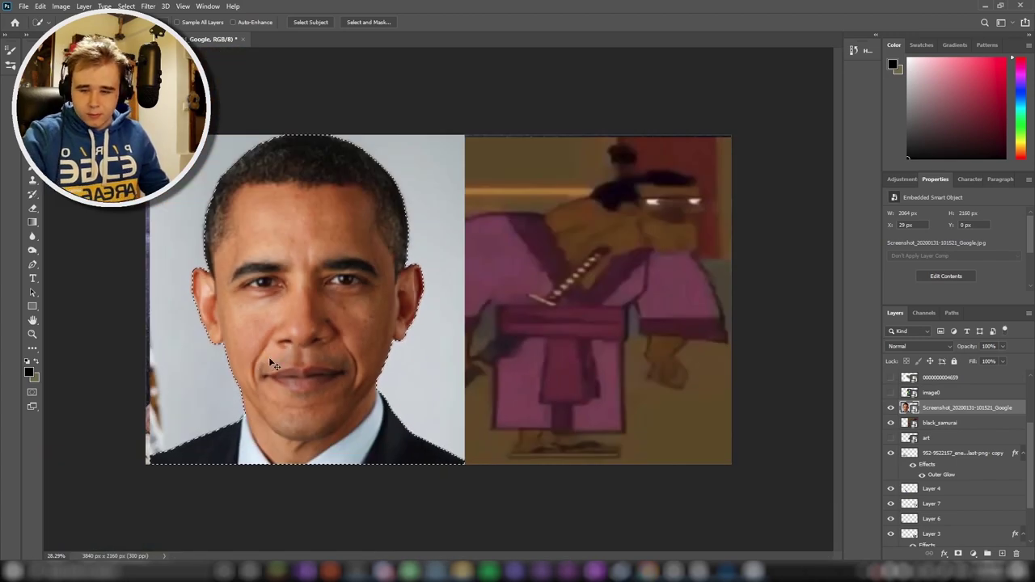
- Copy the selected face to its own layer, hide it, and switch to black_samurai
{"action": "key", "text": "ctrl+j"}
{"action": "key", "text": "v"}
{"action": "left_click", "coordinate": [891, 407]}
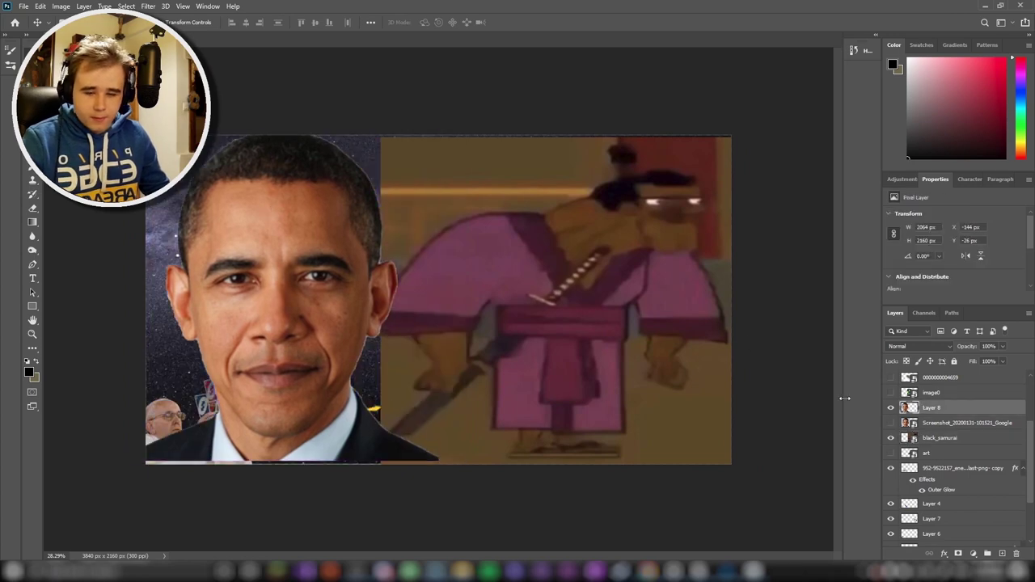
{"action": "scroll", "coordinate": [566, 308], "scroll_direction": "up", "scroll_amount": 3}
{"action": "key", "text": "alt+bracketleft"}
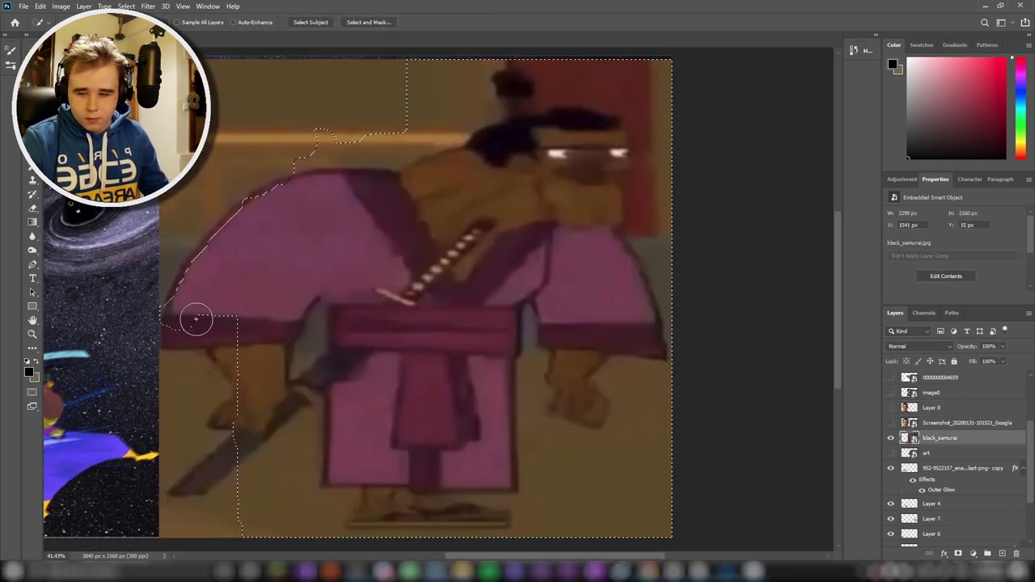
- Refine the Quick Selection around the samurai's hand and leg
{"action": "scroll", "coordinate": [414, 144], "scroll_direction": "up", "scroll_amount": 2}
{"action": "scroll", "coordinate": [555, 116], "scroll_direction": "up", "scroll_amount": 2}
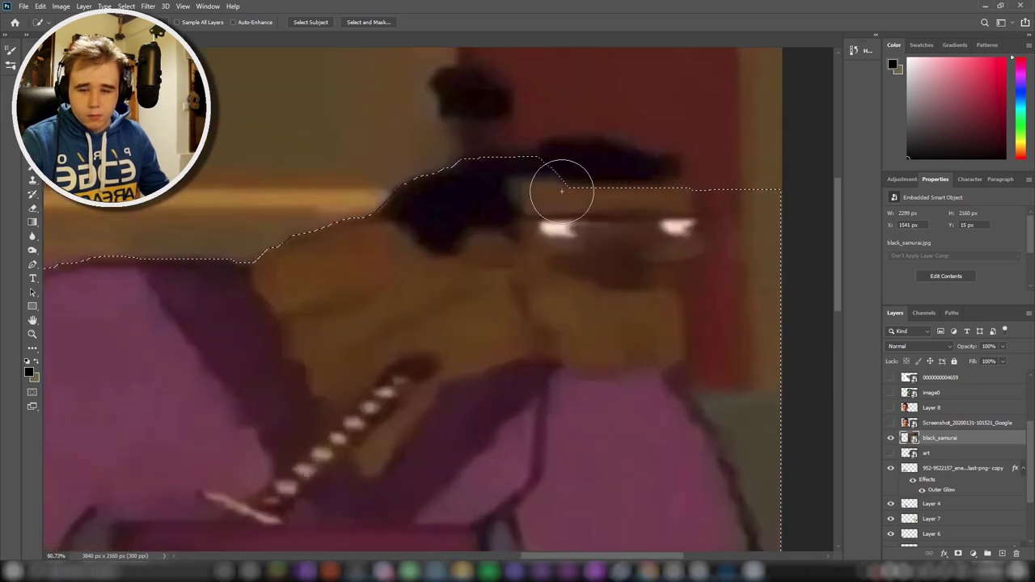
{"action": "scroll", "coordinate": [659, 293], "scroll_direction": "down", "scroll_amount": 4}
{"action": "scroll", "coordinate": [804, 404], "scroll_direction": "down", "scroll_amount": 4}
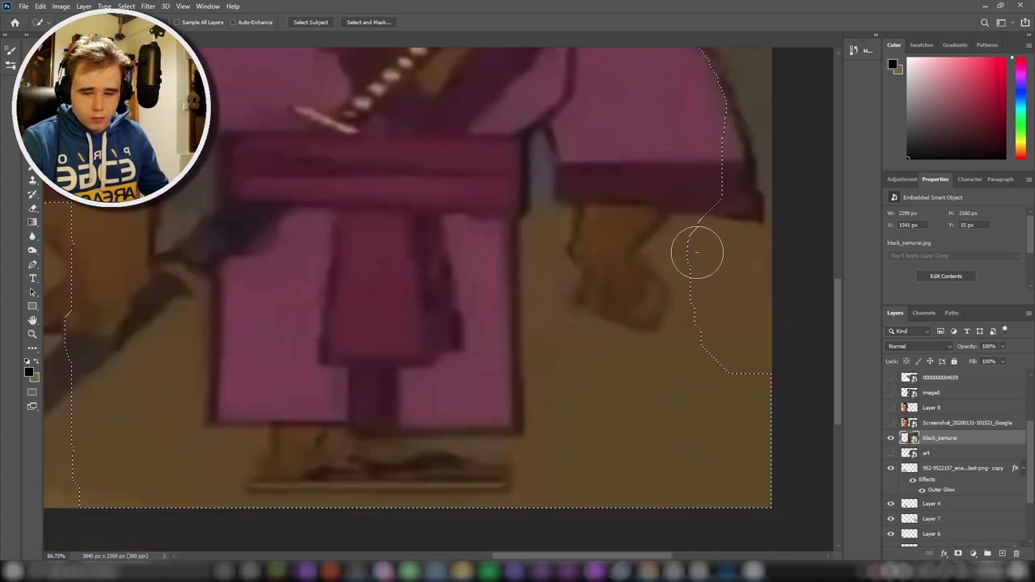
{"action": "left_click_drag", "start_coordinate": [710, 207], "coordinate": [653, 296]}
{"action": "scroll", "coordinate": [654, 296], "scroll_direction": "up", "scroll_amount": 1}
{"action": "scroll", "coordinate": [697, 223], "scroll_direction": "up", "scroll_amount": 3}
{"action": "left_click_drag", "start_coordinate": [697, 224], "coordinate": [532, 290]}
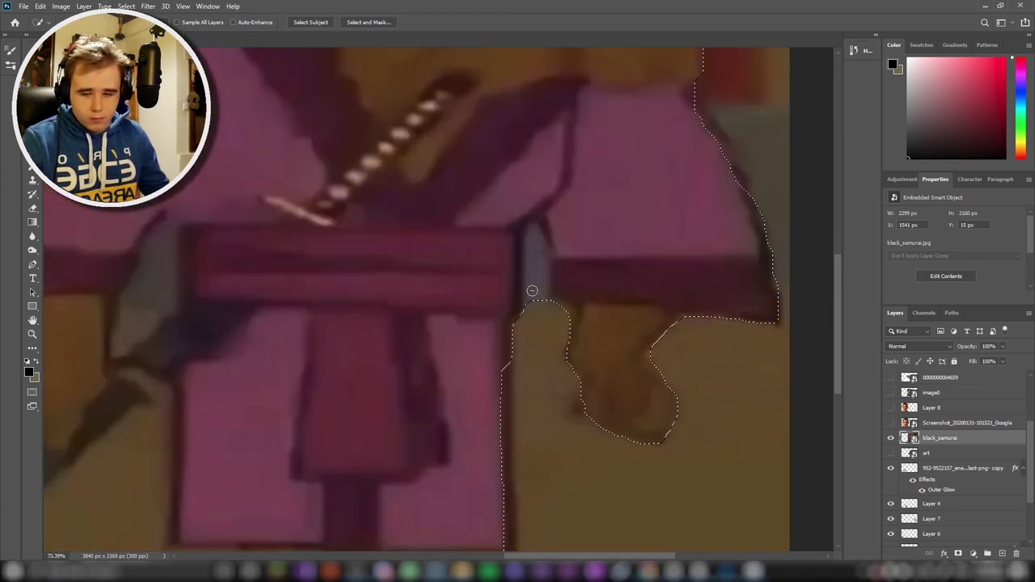
{"action": "scroll", "coordinate": [264, 459], "scroll_direction": "down", "scroll_amount": 3}
{"action": "scroll", "coordinate": [265, 459], "scroll_direction": "up", "scroll_amount": 1}
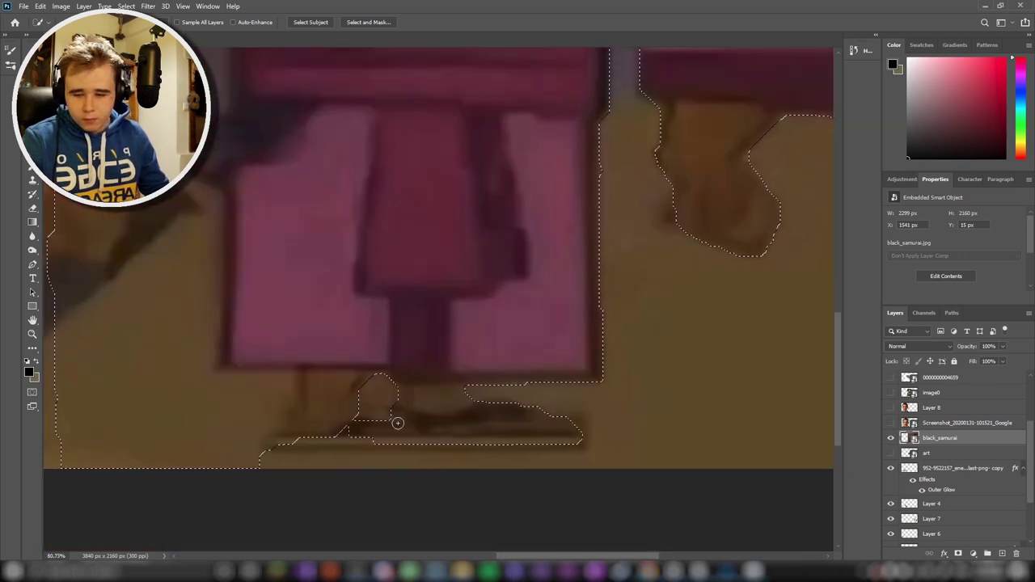
- Remove the monitor base and lower-left background, copy the samurai to Layer 9, hide black_samurai
{"action": "left_click_drag", "start_coordinate": [397, 423], "coordinate": [246, 412]}
{"action": "scroll", "coordinate": [246, 411], "scroll_direction": "up", "scroll_amount": 1}
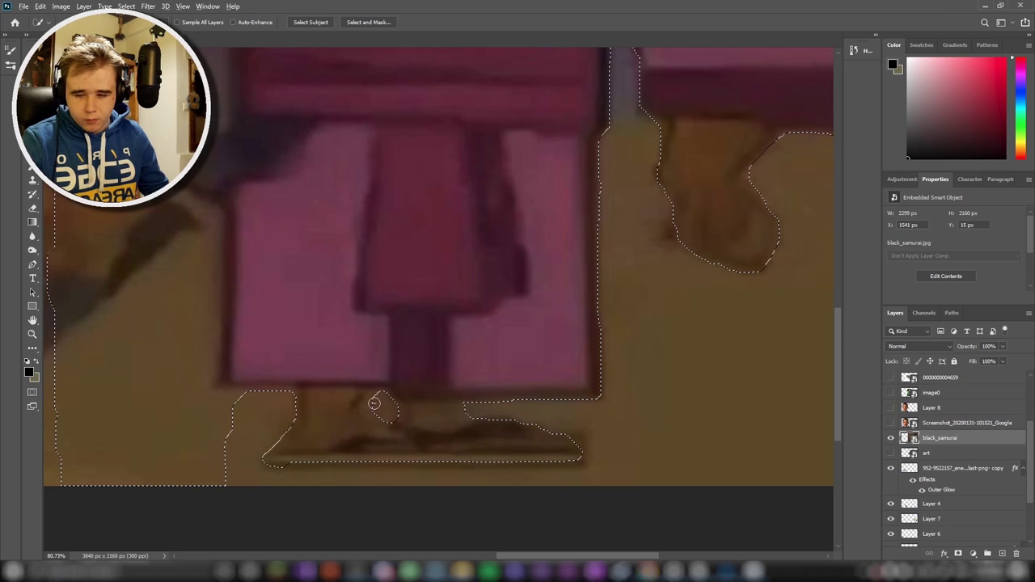
{"action": "scroll", "coordinate": [374, 403], "scroll_direction": "down", "scroll_amount": 3}
{"action": "left_click_drag", "start_coordinate": [332, 373], "coordinate": [202, 380]}
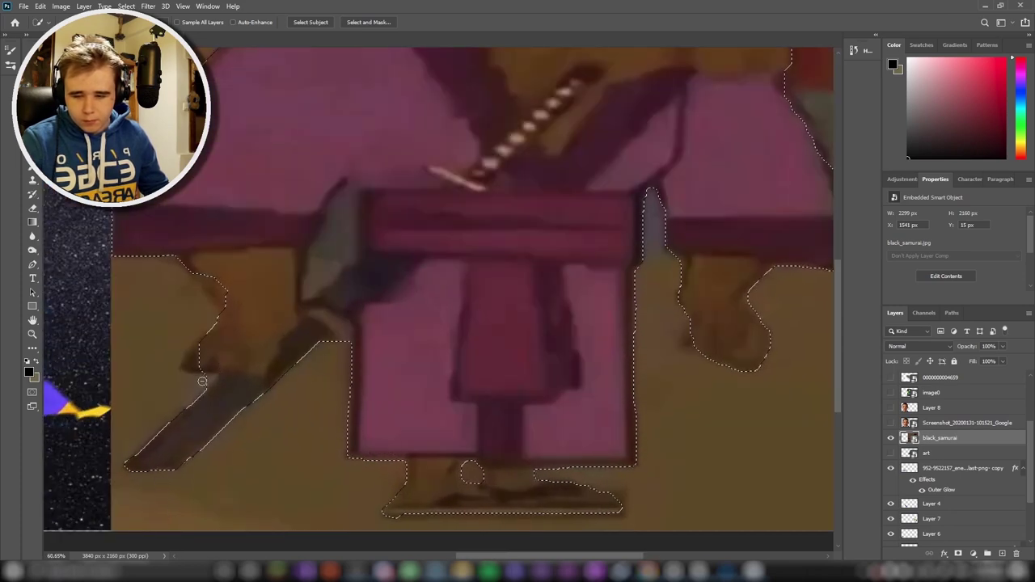
{"action": "scroll", "coordinate": [172, 266], "scroll_direction": "down", "scroll_amount": 3}
{"action": "scroll", "coordinate": [786, 343], "scroll_direction": "up", "scroll_amount": 3}
{"action": "scroll", "coordinate": [659, 226], "scroll_direction": "up", "scroll_amount": 2}
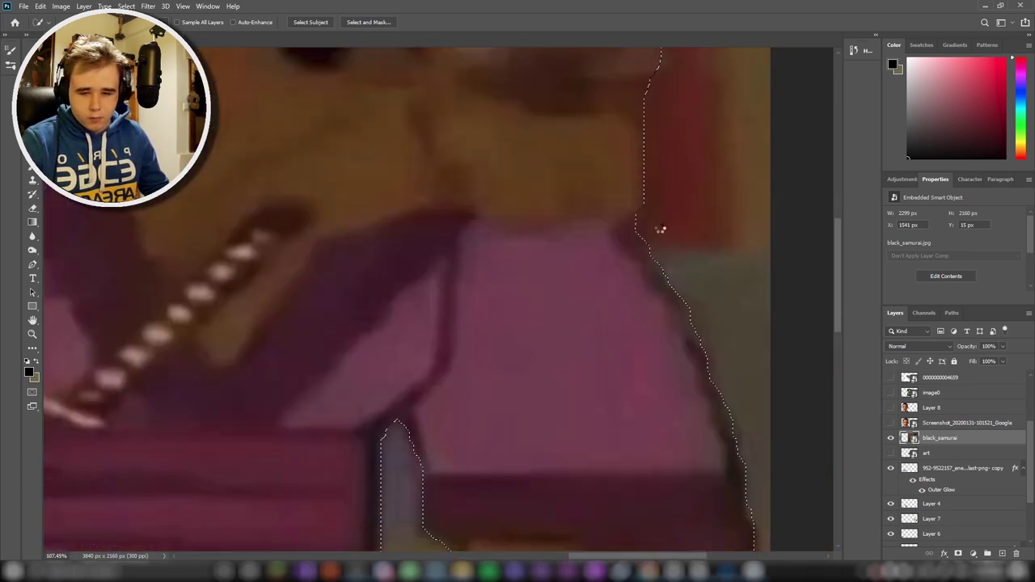
{"action": "scroll", "coordinate": [629, 269], "scroll_direction": "up", "scroll_amount": 2}
{"action": "scroll", "coordinate": [400, 250], "scroll_direction": "down", "scroll_amount": 5}
{"action": "scroll", "coordinate": [399, 250], "scroll_direction": "down", "scroll_amount": 3}
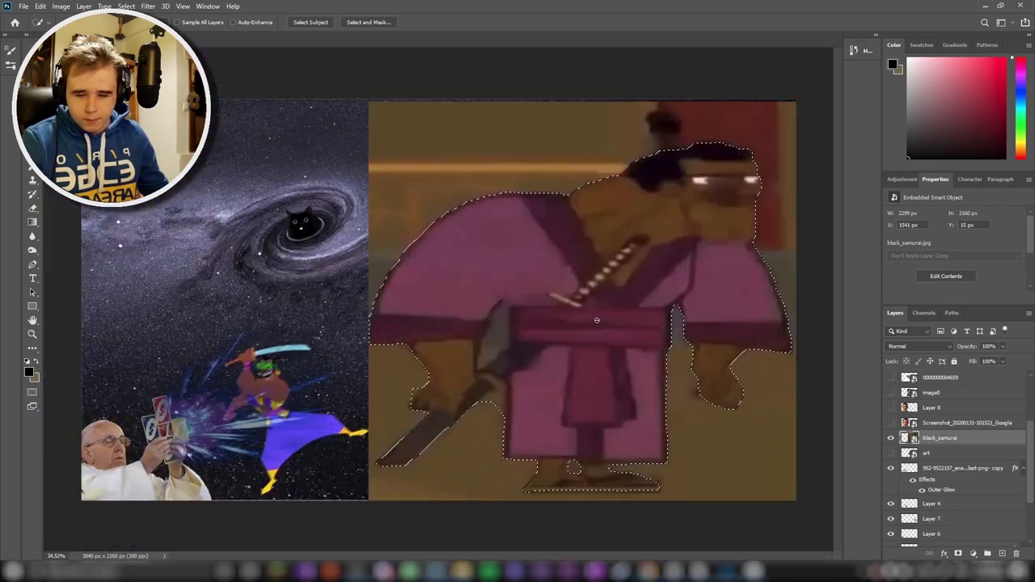
{"action": "scroll", "coordinate": [498, 381], "scroll_direction": "up", "scroll_amount": 3}
{"action": "scroll", "coordinate": [441, 281], "scroll_direction": "down", "scroll_amount": 3}
{"action": "scroll", "coordinate": [442, 282], "scroll_direction": "down", "scroll_amount": 2}
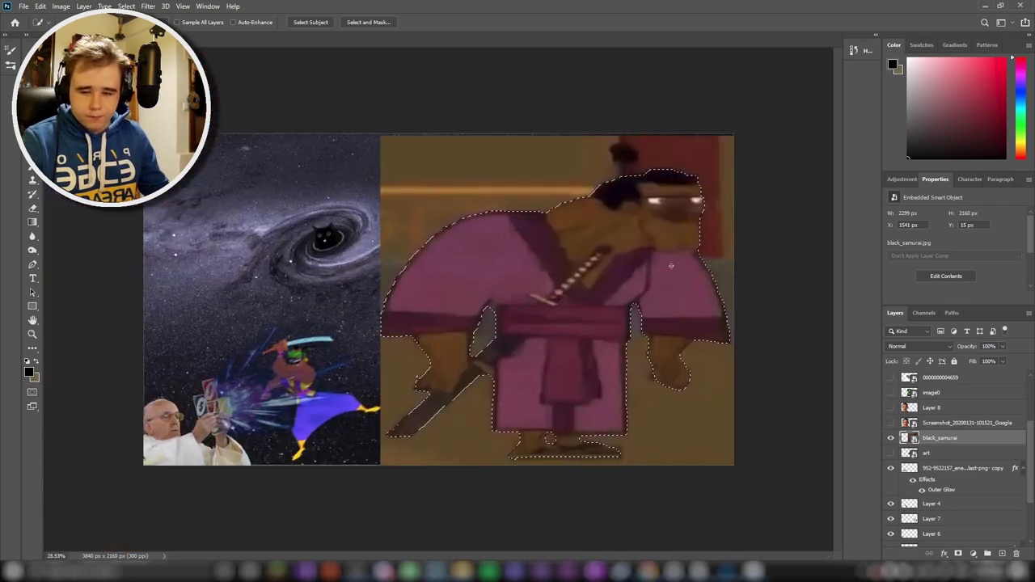
{"action": "scroll", "coordinate": [453, 340], "scroll_direction": "up", "scroll_amount": 3}
{"action": "scroll", "coordinate": [486, 485], "scroll_direction": "down", "scroll_amount": 3}
{"action": "scroll", "coordinate": [491, 485], "scroll_direction": "down", "scroll_amount": 2}
{"action": "left_click", "coordinate": [891, 437]}
{"action": "key", "text": "ctrl+j"}
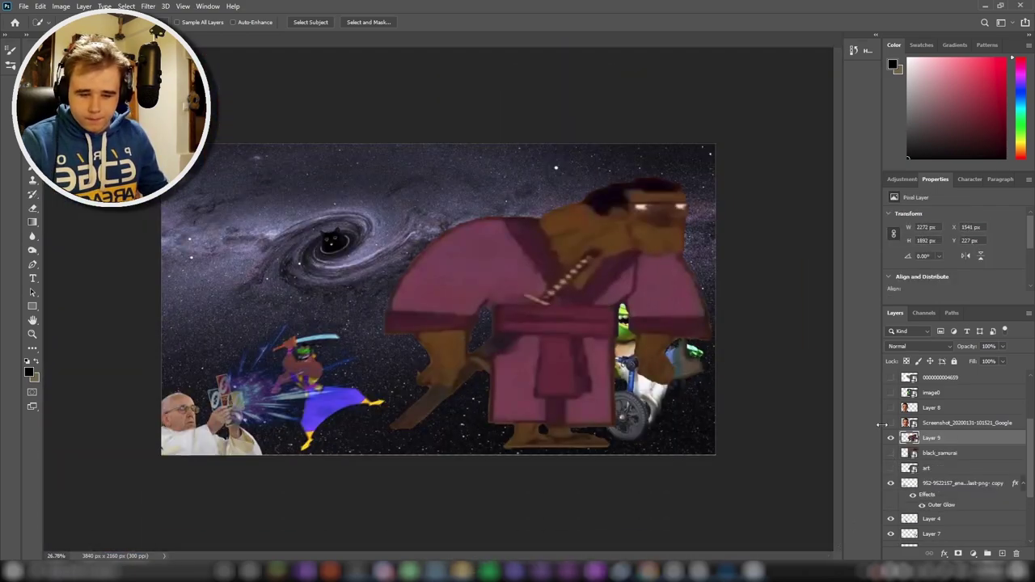
- Show the suited portrait on Layer 8, scale it down and centre it
{"action": "left_click", "coordinate": [890, 408]}
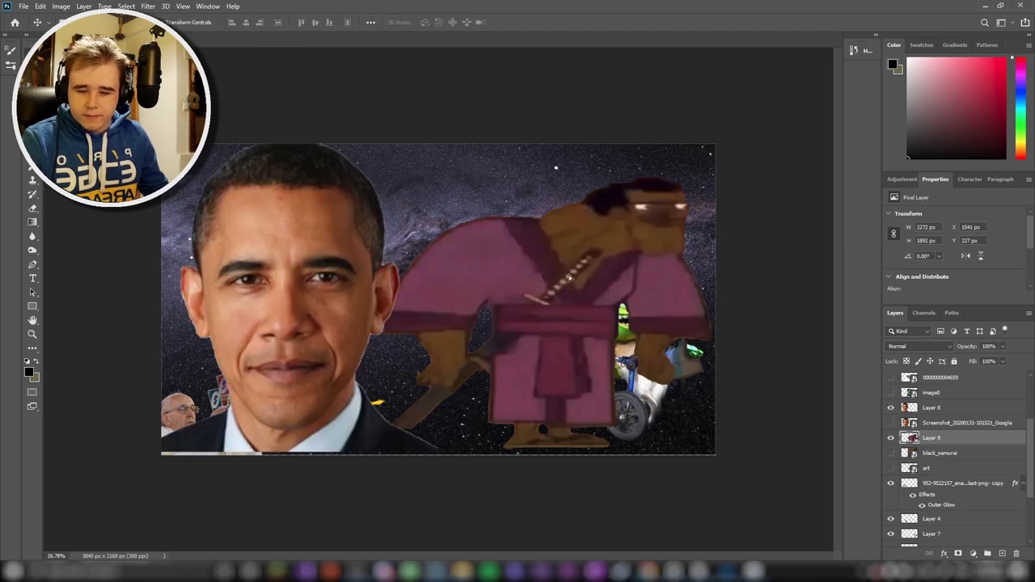
{"action": "left_click", "coordinate": [931, 407]}
{"action": "key", "text": "ctrl+t"}
{"action": "scroll", "coordinate": [437, 299], "scroll_direction": "up", "scroll_amount": 1}
{"action": "left_click_drag", "start_coordinate": [438, 114], "coordinate": [376, 231]}
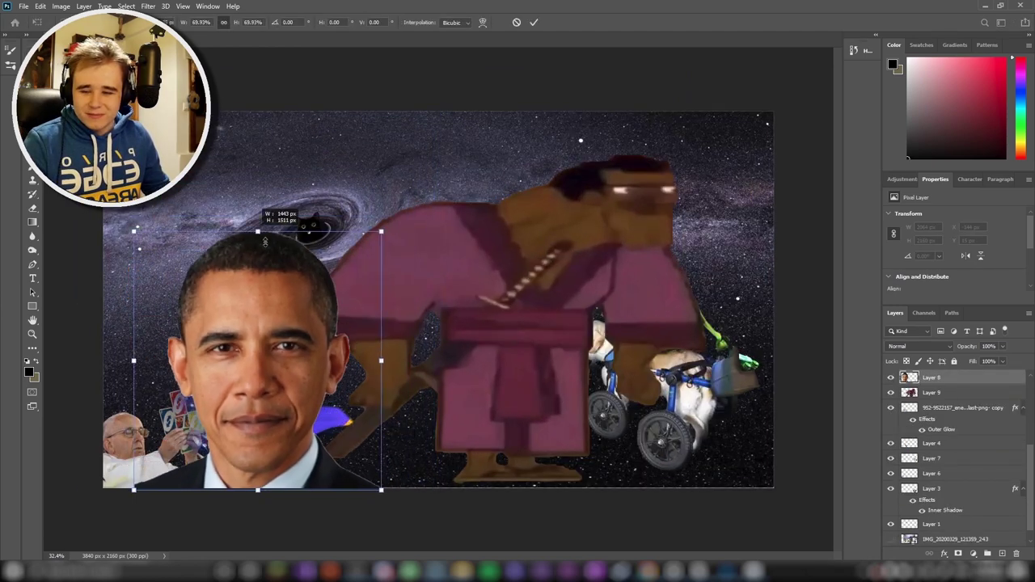
{"action": "left_click_drag", "start_coordinate": [254, 324], "coordinate": [474, 266]}
{"action": "key", "text": "Return"}
{"action": "scroll", "coordinate": [474, 266], "scroll_direction": "up", "scroll_amount": 3}
- Quick-select the man's head, copy it to Layer 10, and move it over the samurai's head
{"action": "key", "text": "w"}
{"action": "left_click_drag", "start_coordinate": [404, 242], "coordinate": [339, 394]}
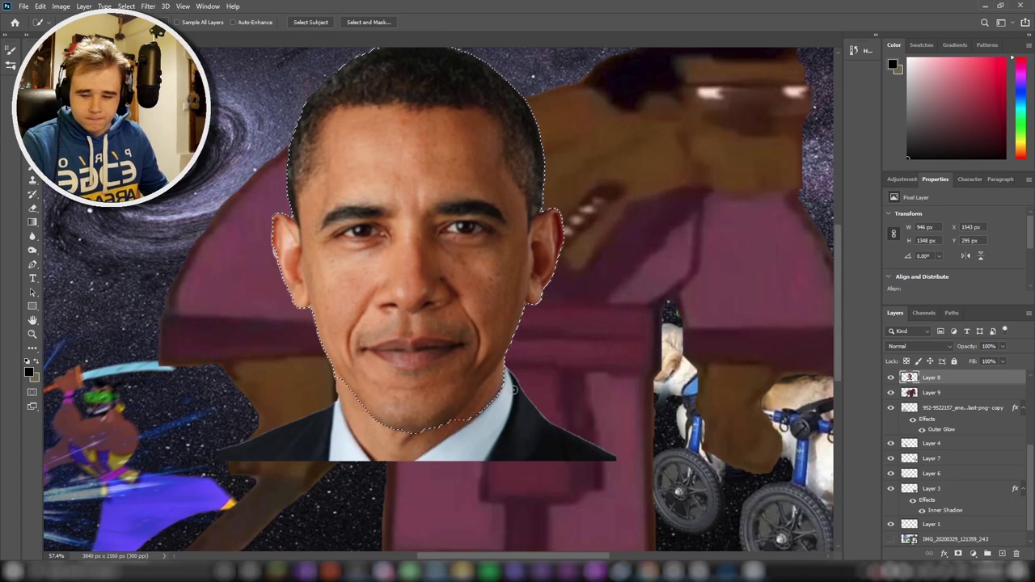
{"action": "key", "text": "ctrl+j"}
{"action": "key", "text": "v"}
{"action": "scroll", "coordinate": [436, 300], "scroll_direction": "down", "scroll_amount": 2}
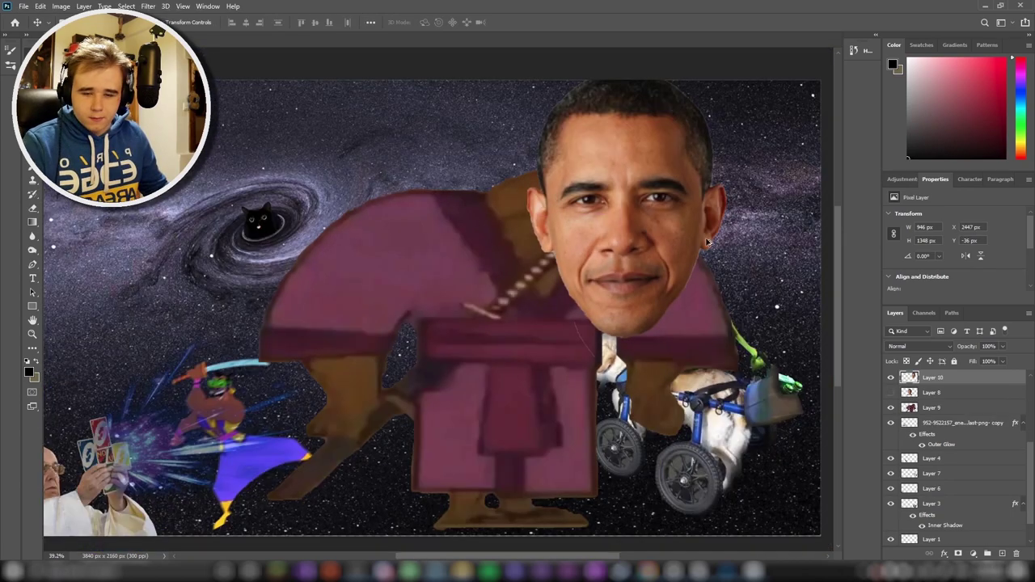
{"action": "left_click_drag", "start_coordinate": [416, 267], "coordinate": [615, 226]}
{"action": "scroll", "coordinate": [556, 338], "scroll_direction": "up", "scroll_amount": 3}
{"action": "left_click_drag", "start_coordinate": [557, 338], "coordinate": [411, 329]}
- Shrink the face to about 50% at 35% opacity over the samurai's head
{"action": "key", "text": "ctrl+t"}
{"action": "scroll", "coordinate": [518, 299], "scroll_direction": "down", "scroll_amount": 3}
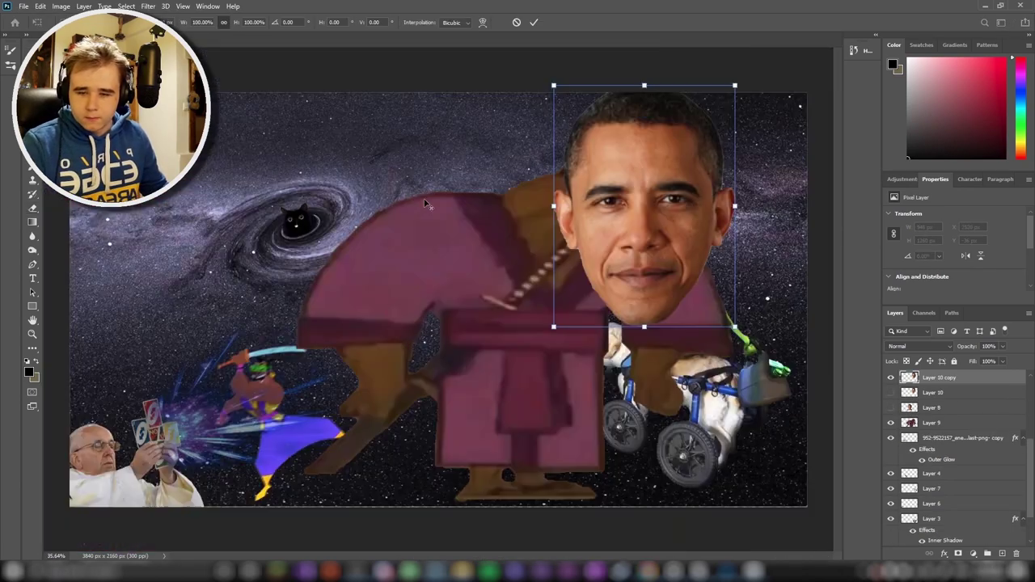
{"action": "scroll", "coordinate": [614, 202], "scroll_direction": "up", "scroll_amount": 3}
{"action": "left_click_drag", "start_coordinate": [735, 80], "coordinate": [693, 97]}
{"action": "scroll", "coordinate": [772, 257], "scroll_direction": "up", "scroll_amount": 1}
{"action": "scroll", "coordinate": [772, 258], "scroll_direction": "up", "scroll_amount": 2}
{"action": "key", "text": "3"}
{"action": "key", "text": "5"}
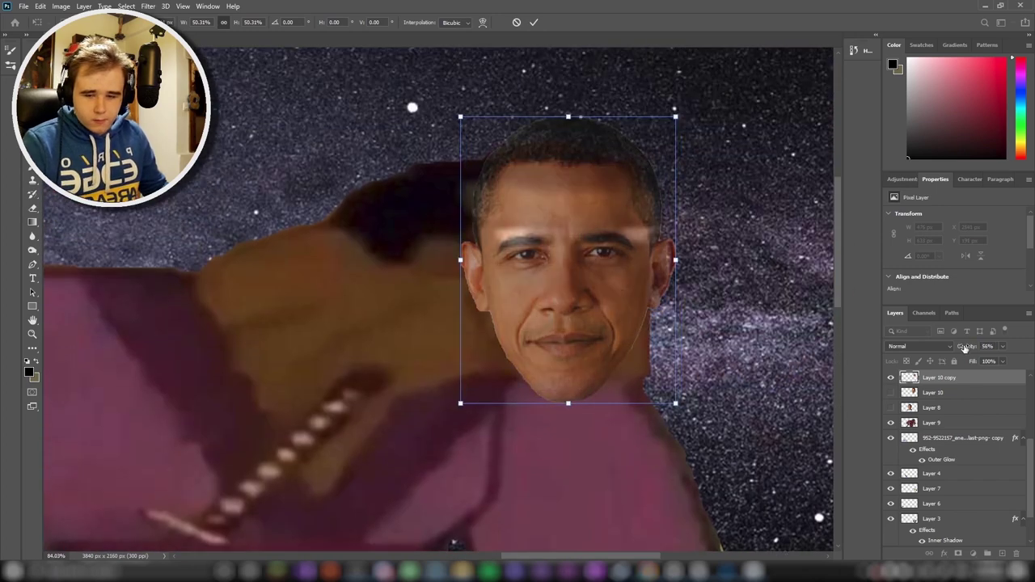
{"action": "left_click_drag", "start_coordinate": [589, 311], "coordinate": [598, 302]}
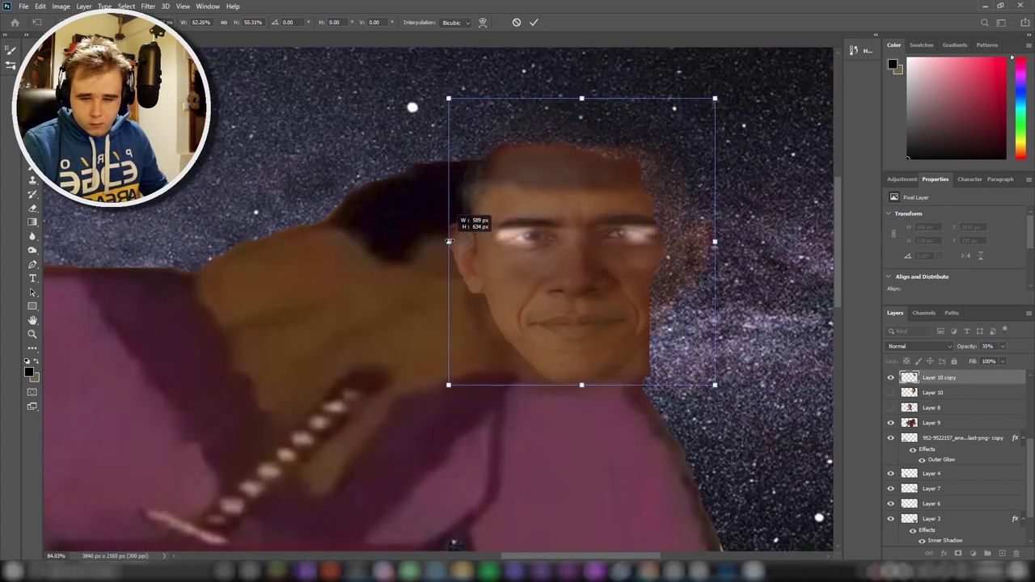
{"action": "left_click_drag", "start_coordinate": [715, 242], "coordinate": [613, 363]}
{"action": "scroll", "coordinate": [619, 364], "scroll_direction": "up", "scroll_amount": 2}
- Warp the face to fit the samurai's head and restore 100% opacity
{"action": "right_click", "coordinate": [588, 348]}
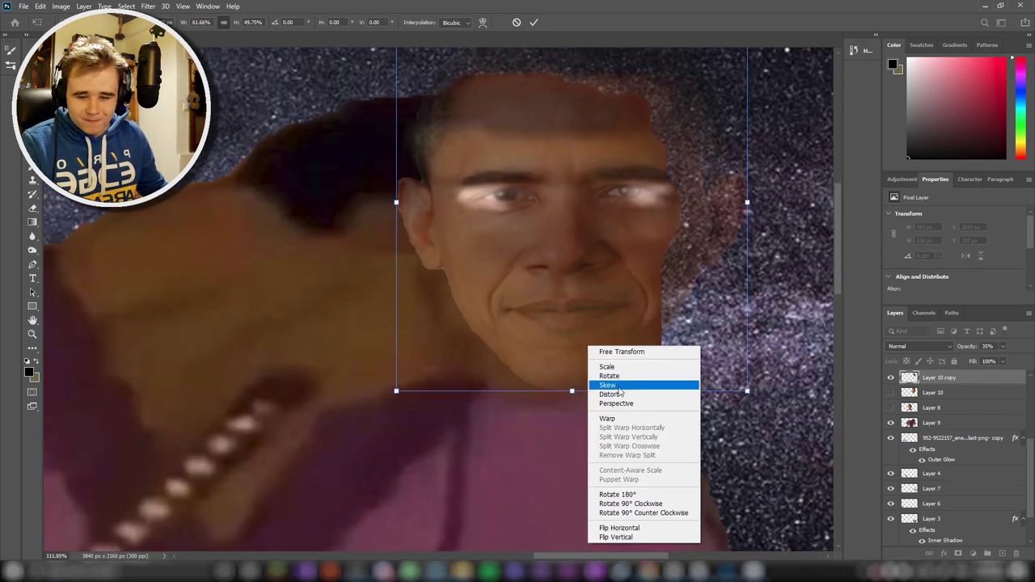
{"action": "left_click", "coordinate": [636, 421]}
{"action": "mouse_move", "coordinate": [636, 421]}
{"action": "left_mouse_down"}
{"action": "mouse_move", "coordinate": [545, 389]}
{"action": "mouse_move", "coordinate": [573, 289]}
{"action": "mouse_move", "coordinate": [550, 294]}
{"action": "left_mouse_up"}
{"action": "scroll", "coordinate": [534, 243], "scroll_direction": "up", "scroll_amount": 2}
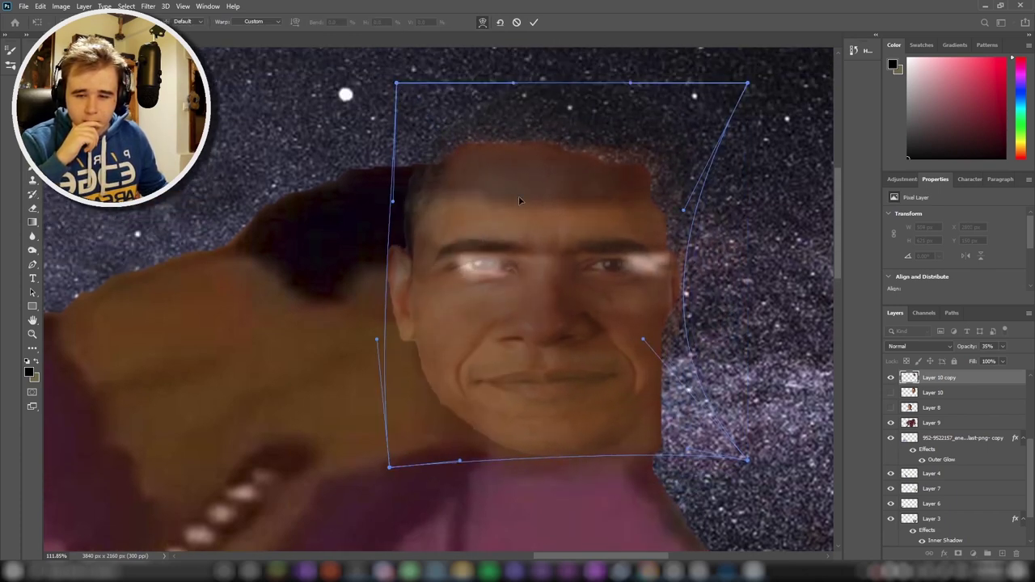
{"action": "left_click_drag", "start_coordinate": [521, 201], "coordinate": [582, 278]}
{"action": "left_click_drag", "start_coordinate": [373, 232], "coordinate": [596, 272]}
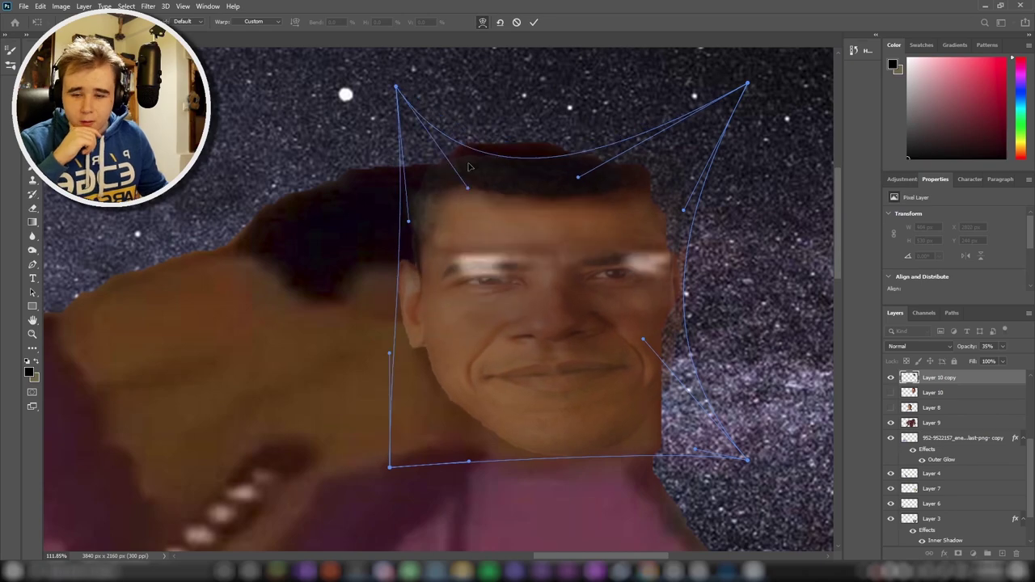
{"action": "left_click_drag", "start_coordinate": [967, 349], "coordinate": [1011, 350]}
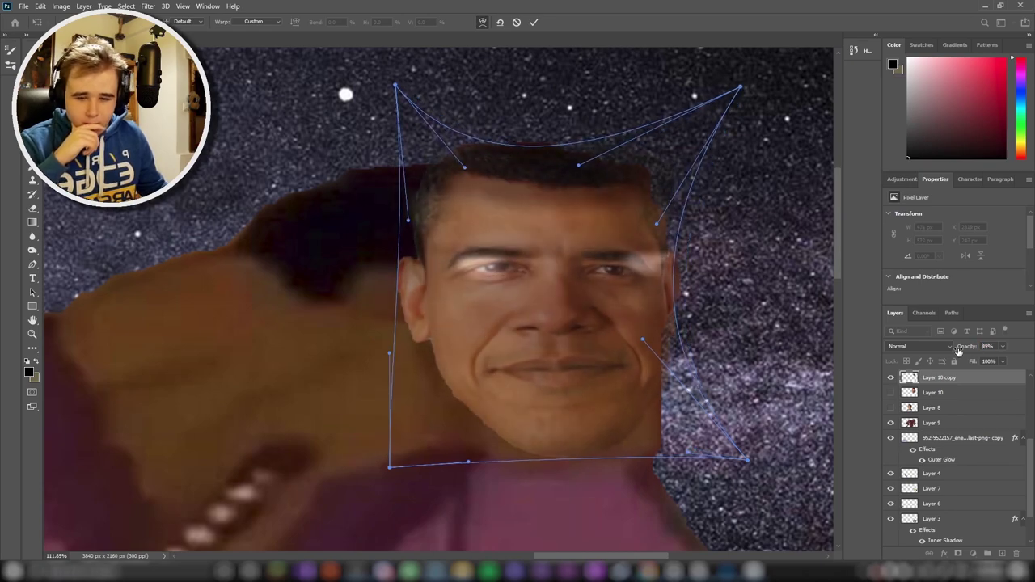
{"action": "key", "text": "Return"}
- Open Filter > Liquify on the face layer
{"action": "scroll", "coordinate": [437, 291], "scroll_direction": "up", "scroll_amount": 3}
{"action": "left_click", "coordinate": [148, 6]}
{"action": "left_click", "coordinate": [235, 91]}
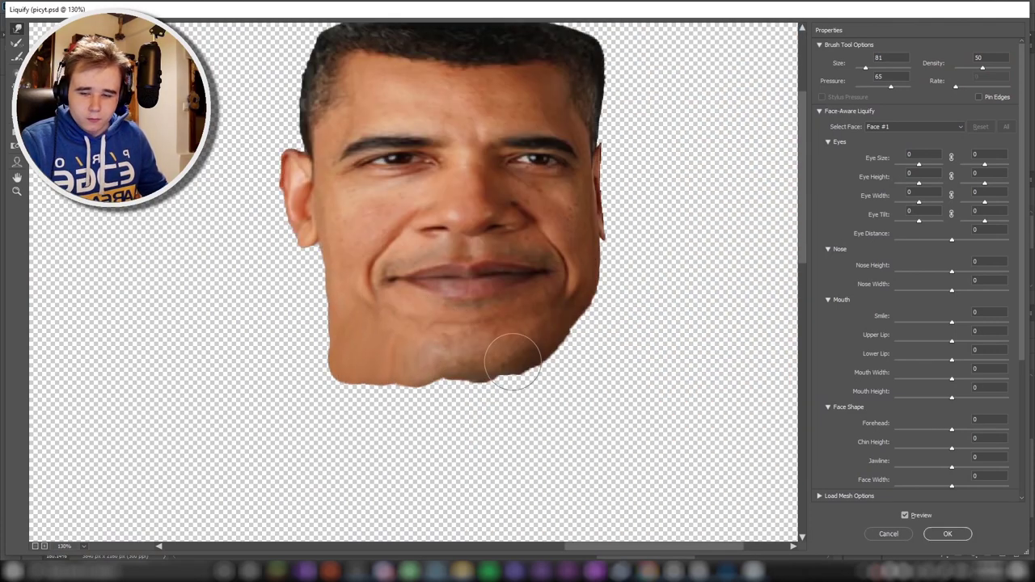
- Reshape the head with Liquify Forward Warp, then tilt the face to fit the samurai
{"action": "scroll", "coordinate": [571, 368], "scroll_direction": "up", "scroll_amount": 3}
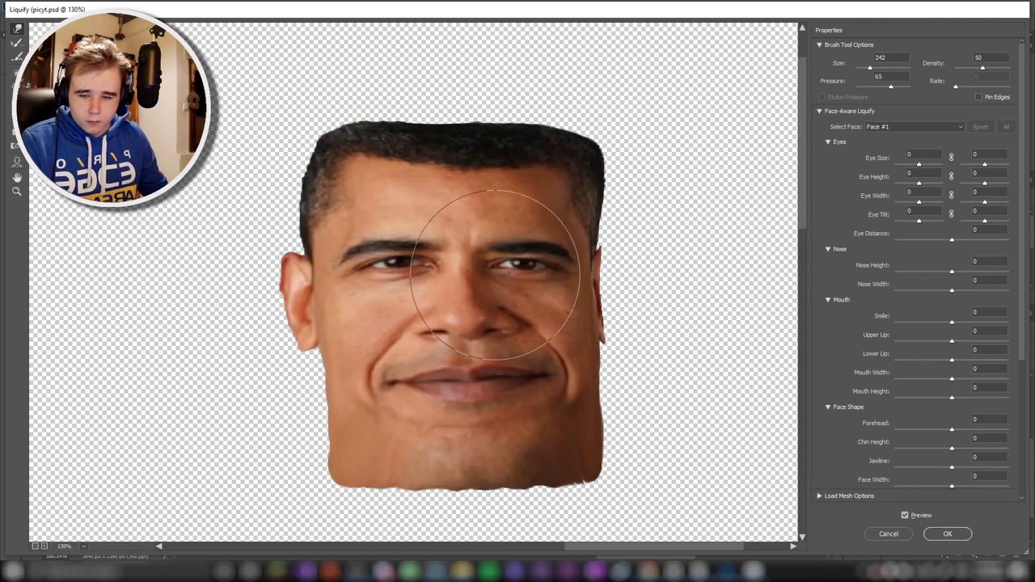
{"action": "key", "text": "ctrl+plus"}
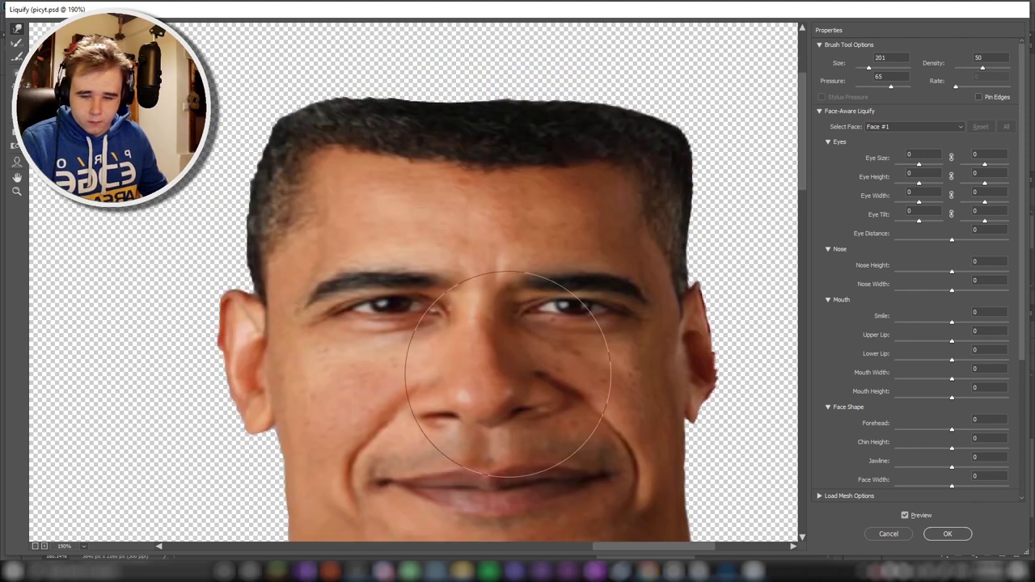
{"action": "key", "text": "b"}
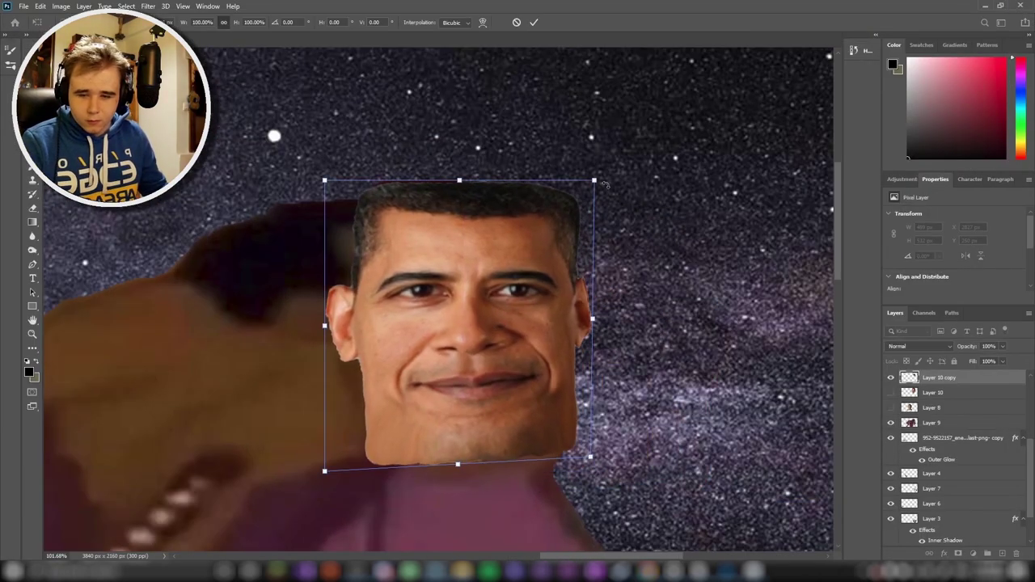
{"action": "scroll", "coordinate": [605, 185], "scroll_direction": "down", "scroll_amount": 3}
{"action": "scroll", "coordinate": [690, 280], "scroll_direction": "up", "scroll_amount": 2}
{"action": "mouse_move", "coordinate": [515, 349]}
{"action": "left_mouse_down"}
{"action": "mouse_move", "coordinate": [498, 338]}
{"action": "mouse_move", "coordinate": [650, 186]}
{"action": "mouse_move", "coordinate": [533, 168]}
{"action": "left_mouse_up"}
{"action": "scroll", "coordinate": [650, 186], "scroll_direction": "right", "scroll_amount": 3}
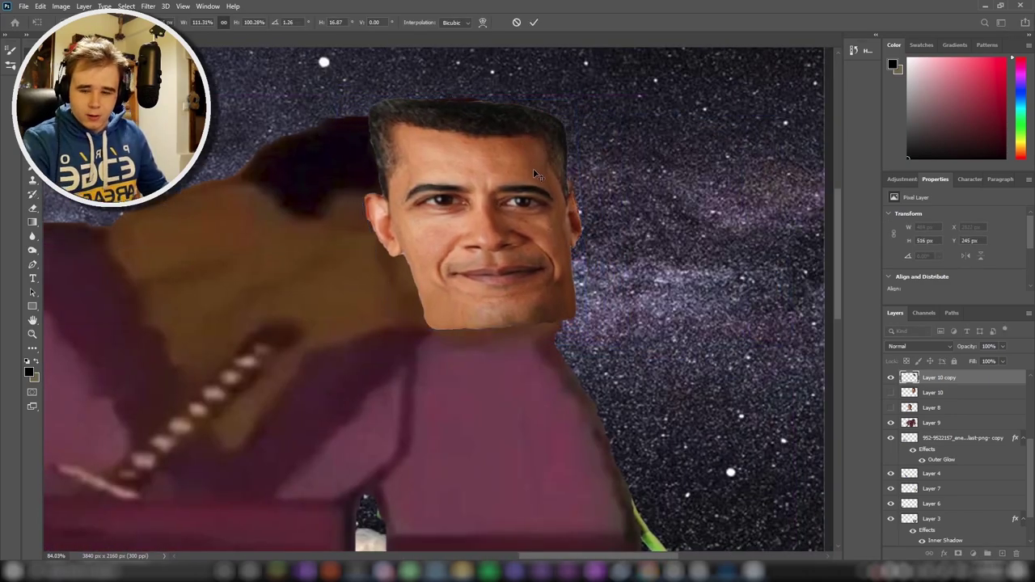
{"action": "key", "text": "Return"}
- Darken the face in Camera Raw with Exposure -1.45 and Highlights +24
{"action": "key", "text": "ctrl+shift+a"}
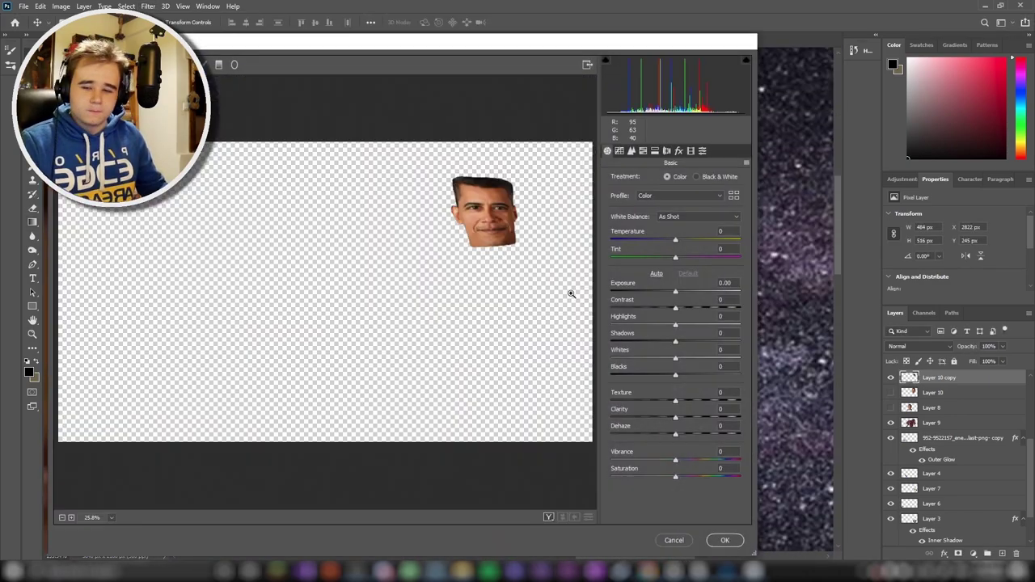
{"action": "left_click_drag", "start_coordinate": [571, 293], "coordinate": [421, 154]}
{"action": "mouse_move", "coordinate": [675, 291]}
{"action": "left_mouse_down"}
{"action": "mouse_move", "coordinate": [663, 291]}
{"action": "mouse_move", "coordinate": [689, 322]}
{"action": "mouse_move", "coordinate": [656, 292]}
{"action": "left_mouse_up"}
{"action": "left_click_drag", "start_coordinate": [689, 325], "coordinate": [733, 317]}
{"action": "key", "text": "Return"}
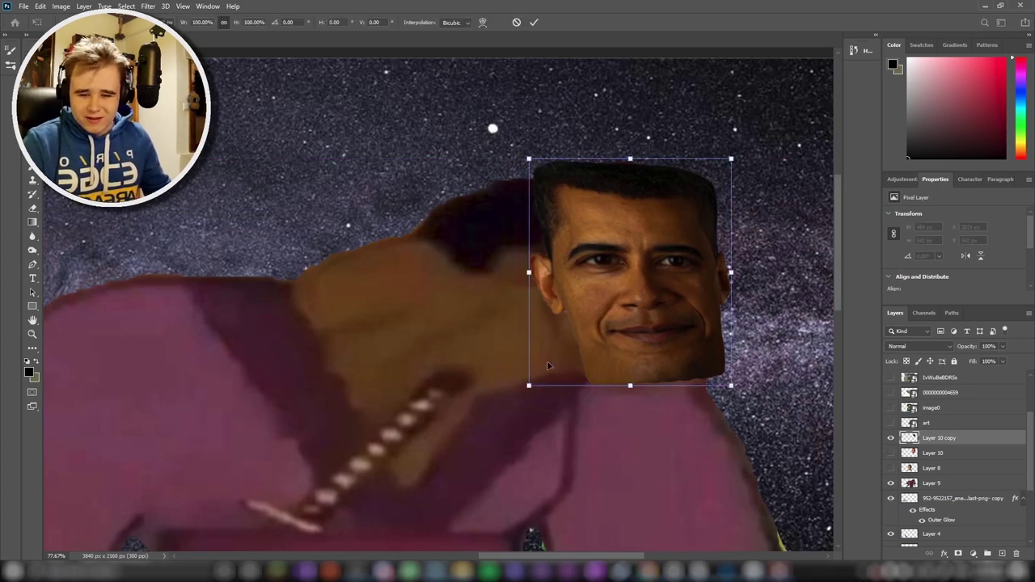
- Enlarge and rotate the face, erase brown fragments beside it, and clone out the shoulder mark
{"action": "scroll", "coordinate": [547, 367], "scroll_direction": "down", "scroll_amount": 3}
{"action": "mouse_move", "coordinate": [566, 243]}
{"action": "left_mouse_down"}
{"action": "mouse_move", "coordinate": [551, 289]}
{"action": "mouse_move", "coordinate": [468, 281]}
{"action": "left_mouse_up"}
{"action": "key", "text": "Return"}
{"action": "scroll", "coordinate": [467, 281], "scroll_direction": "up", "scroll_amount": 3}
{"action": "left_click_drag", "start_coordinate": [478, 235], "coordinate": [626, 176]}
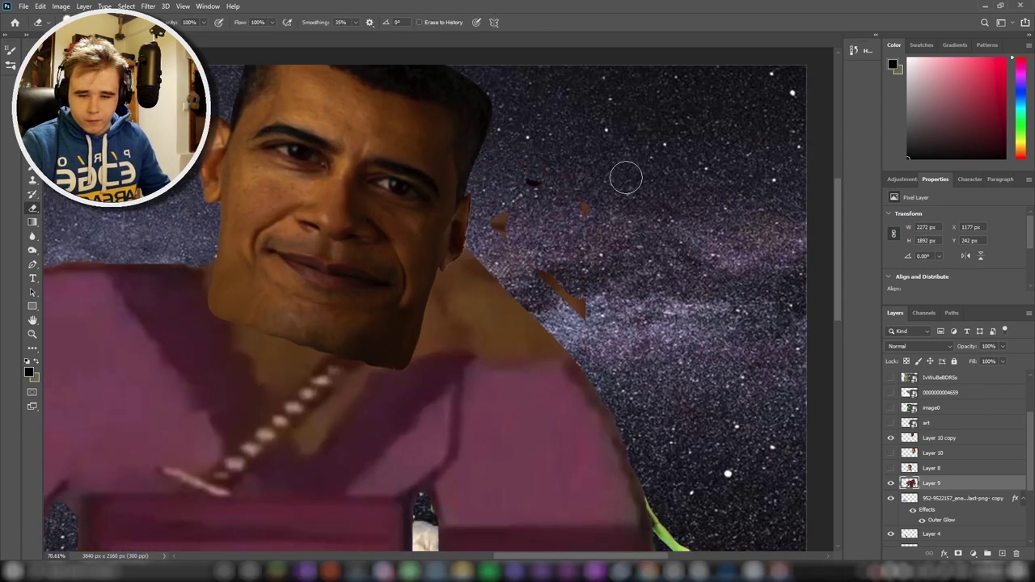
{"action": "scroll", "coordinate": [557, 300], "scroll_direction": "down", "scroll_amount": 3}
{"action": "scroll", "coordinate": [664, 397], "scroll_direction": "up", "scroll_amount": 3}
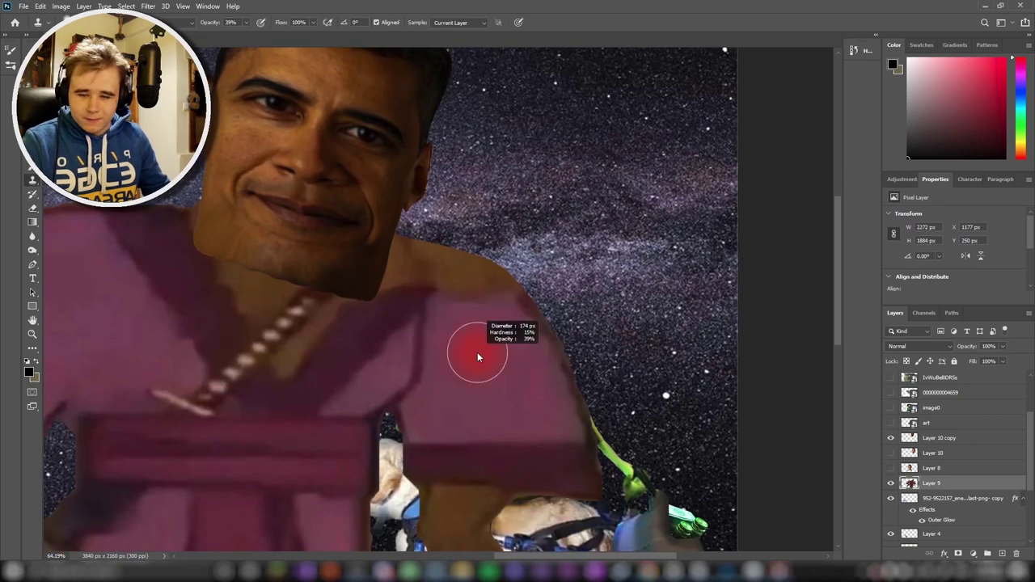
{"action": "scroll", "coordinate": [426, 264], "scroll_direction": "up", "scroll_amount": 3}
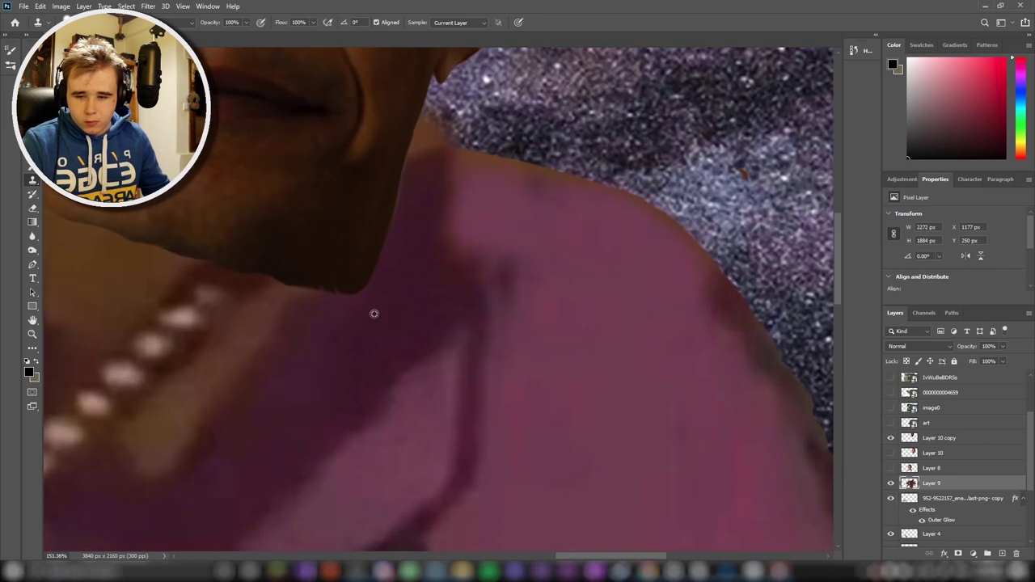
{"action": "left_click_drag", "start_coordinate": [402, 194], "coordinate": [516, 282]}
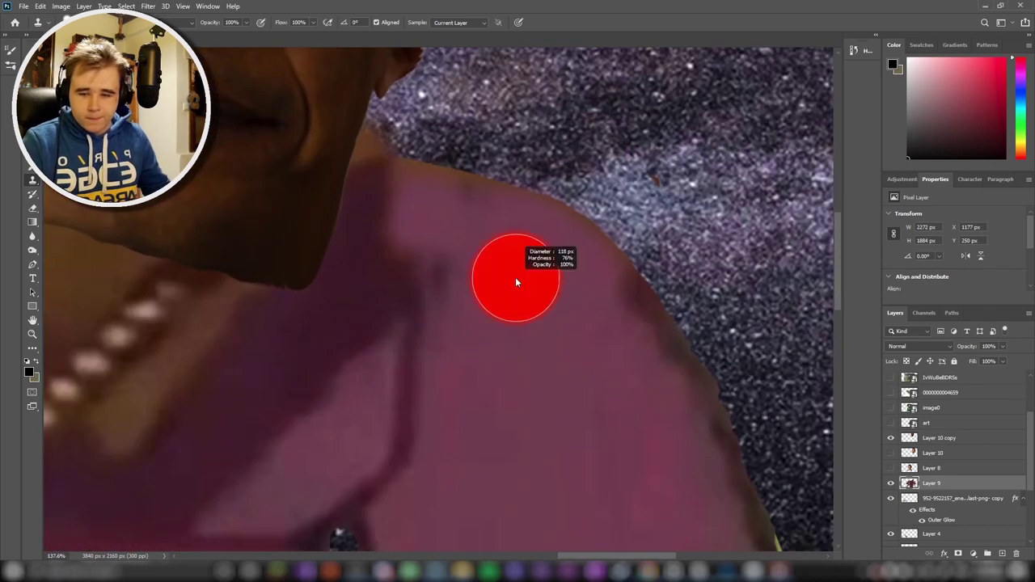
{"action": "left_click_drag", "start_coordinate": [494, 248], "coordinate": [543, 231]}
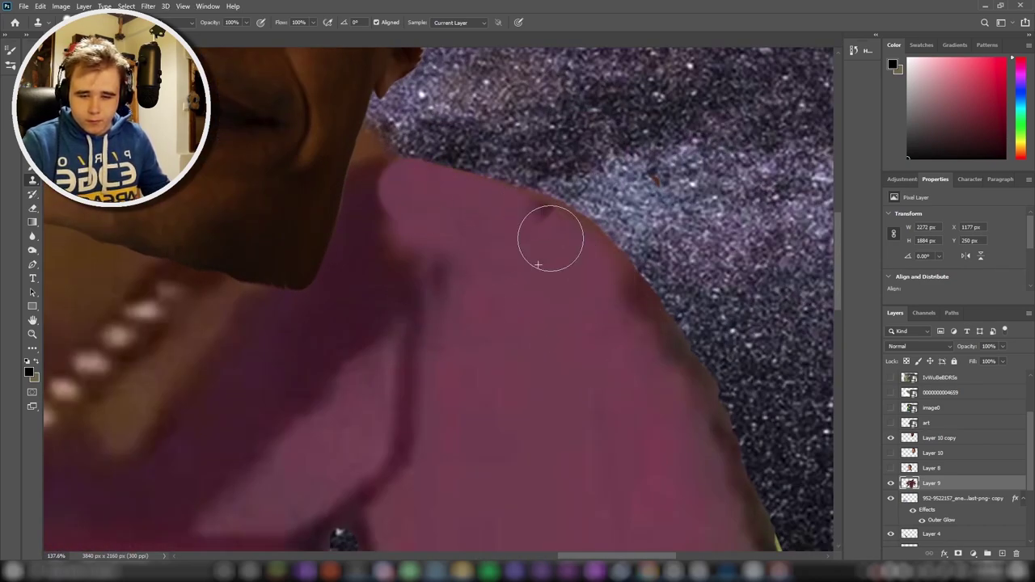
- Move Layer 10 copy below Layer 8 and shrink the robed figure
{"action": "key", "text": "v"}
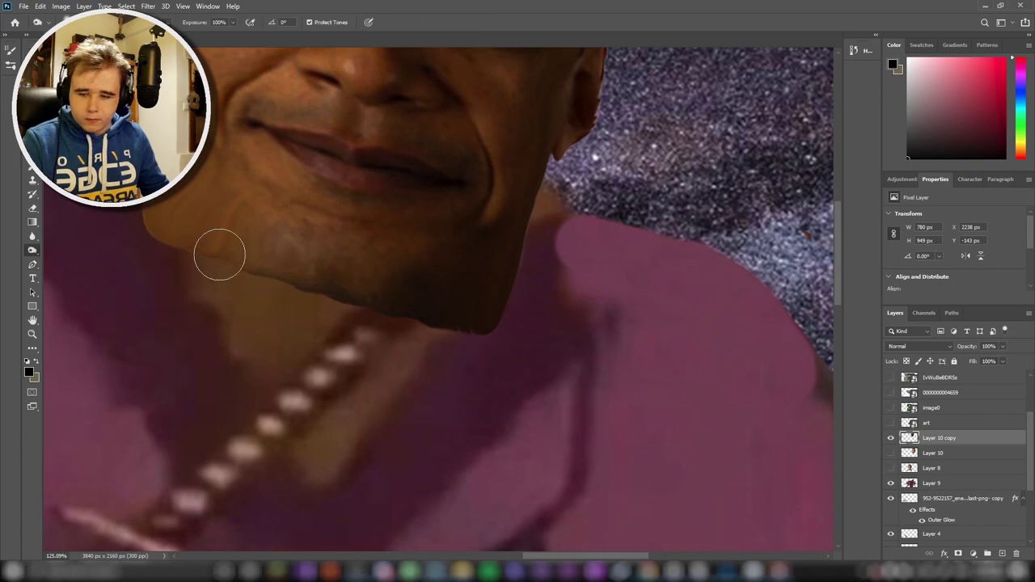
{"action": "key", "text": "ctrl+0"}
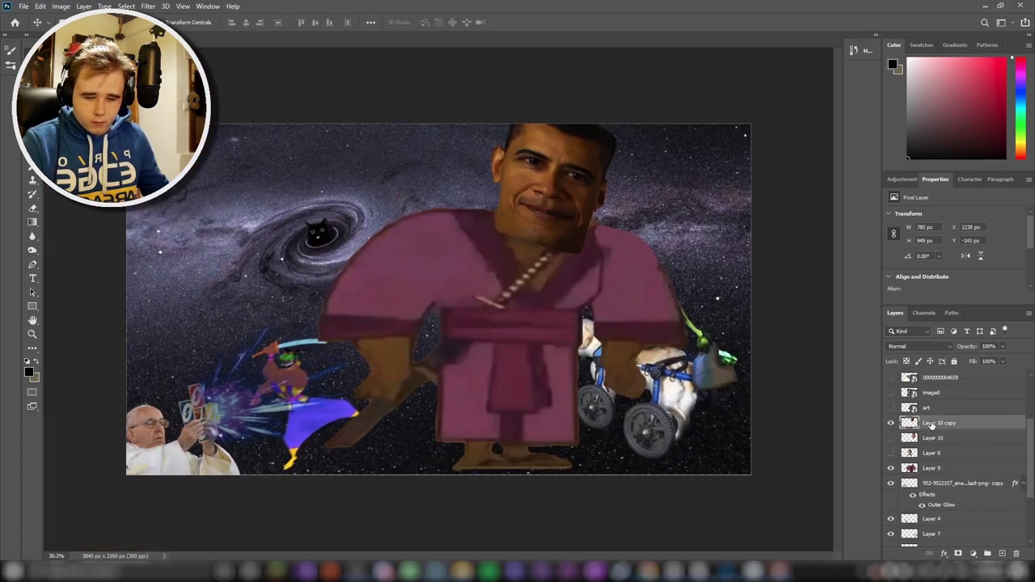
{"action": "left_click_drag", "start_coordinate": [930, 427], "coordinate": [930, 457]}
{"action": "left_click_drag", "start_coordinate": [324, 130], "coordinate": [380, 181]}
{"action": "key", "text": "Return"}
{"action": "scroll", "coordinate": [548, 237], "scroll_direction": "up", "scroll_amount": 3}
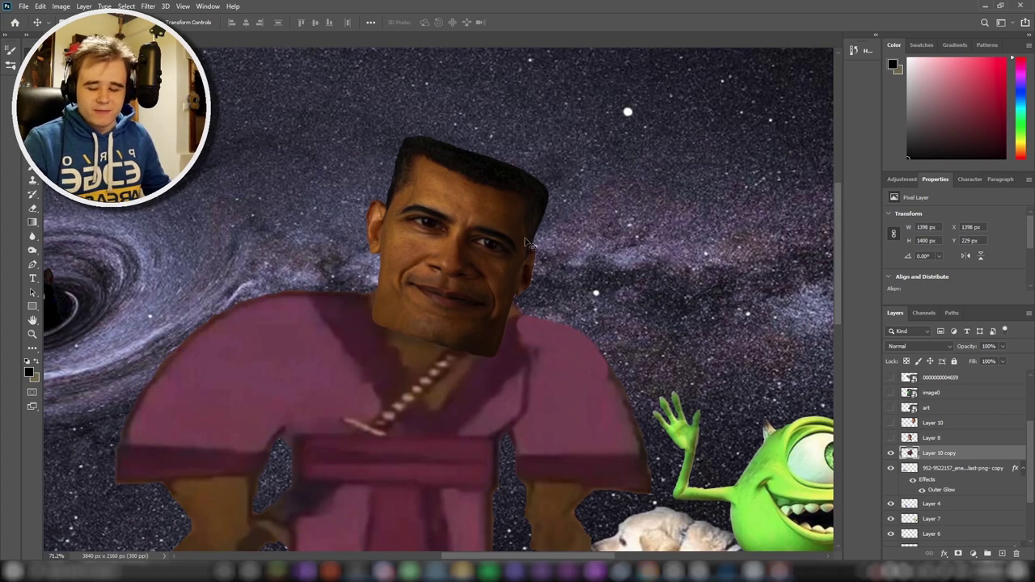
{"action": "scroll", "coordinate": [502, 269], "scroll_direction": "down", "scroll_amount": 3}
- Scale the robed figure to about 85% and set it between the black hole and Mike
{"action": "left_click_drag", "start_coordinate": [502, 269], "coordinate": [460, 321]}
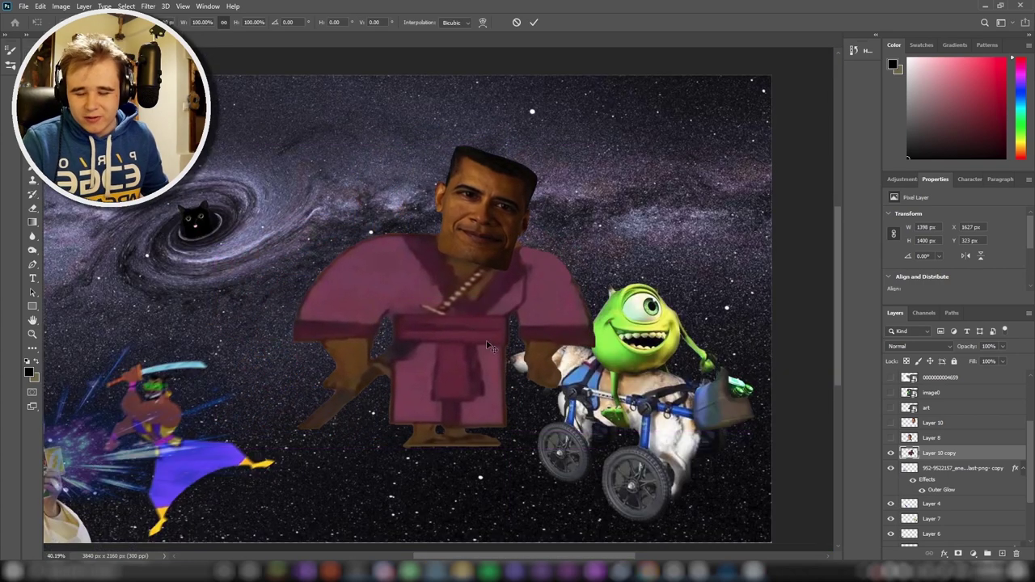
{"action": "left_click_drag", "start_coordinate": [595, 145], "coordinate": [550, 172]}
{"action": "scroll", "coordinate": [436, 278], "scroll_direction": "up", "scroll_amount": 5}
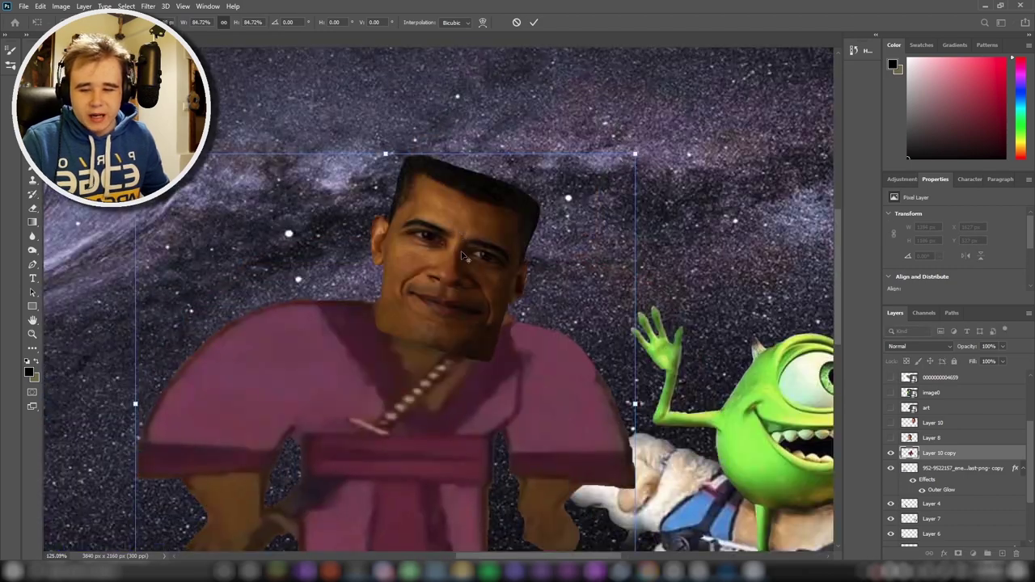
{"action": "scroll", "coordinate": [391, 299], "scroll_direction": "up", "scroll_amount": 2}
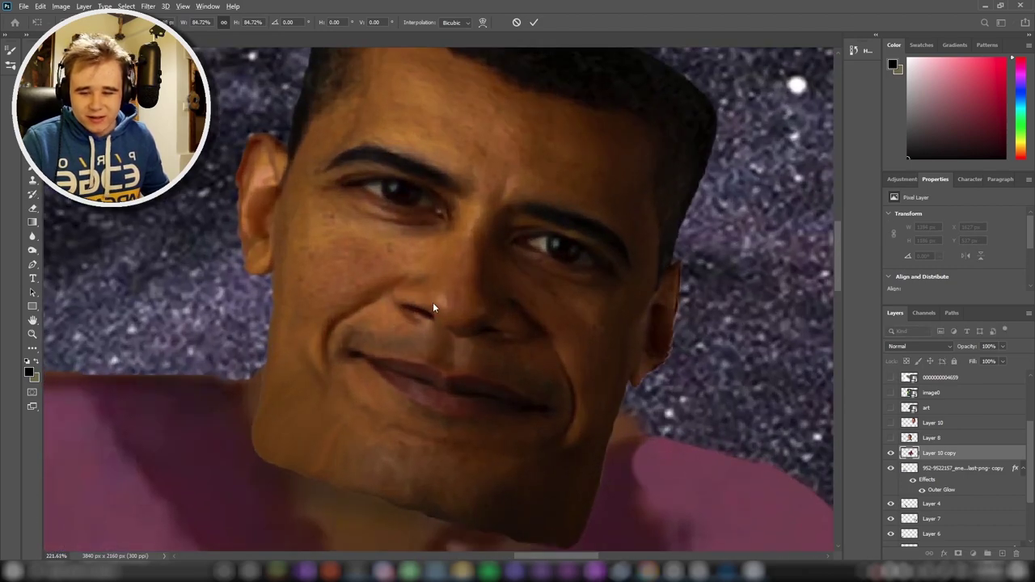
{"action": "key", "text": "Return"}
{"action": "scroll", "coordinate": [432, 317], "scroll_direction": "down", "scroll_amount": 5}
{"action": "mouse_move", "coordinate": [441, 312]}
{"action": "left_mouse_down"}
{"action": "mouse_move", "coordinate": [455, 310]}
{"action": "mouse_move", "coordinate": [431, 343]}
{"action": "left_mouse_up"}
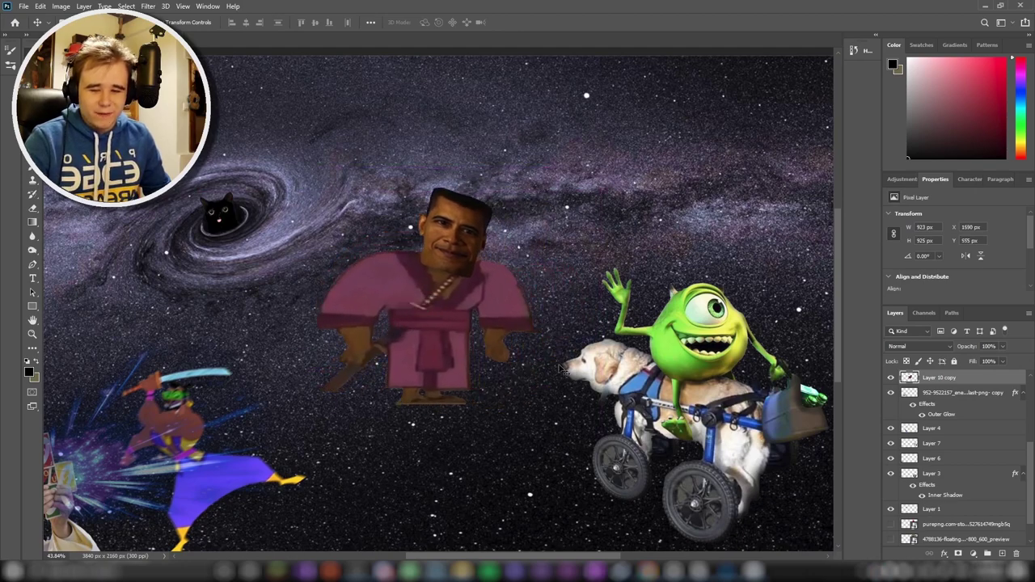
- Show the floating island layer, place it under the robed figure, and scale it to 57%
{"action": "left_click", "coordinate": [889, 539]}
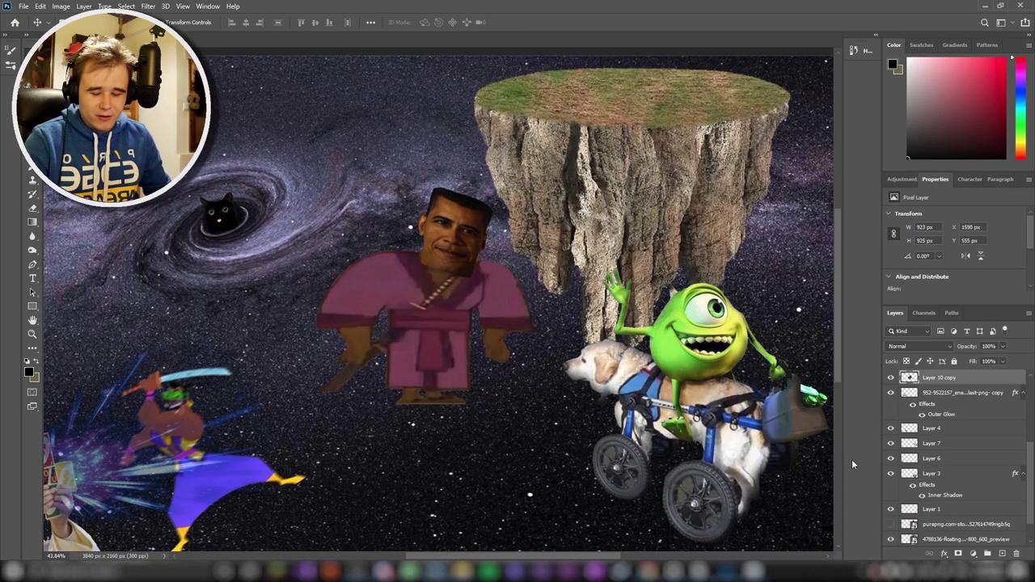
{"action": "left_click_drag", "start_coordinate": [689, 168], "coordinate": [491, 459]}
{"action": "key", "text": "ctrl+t"}
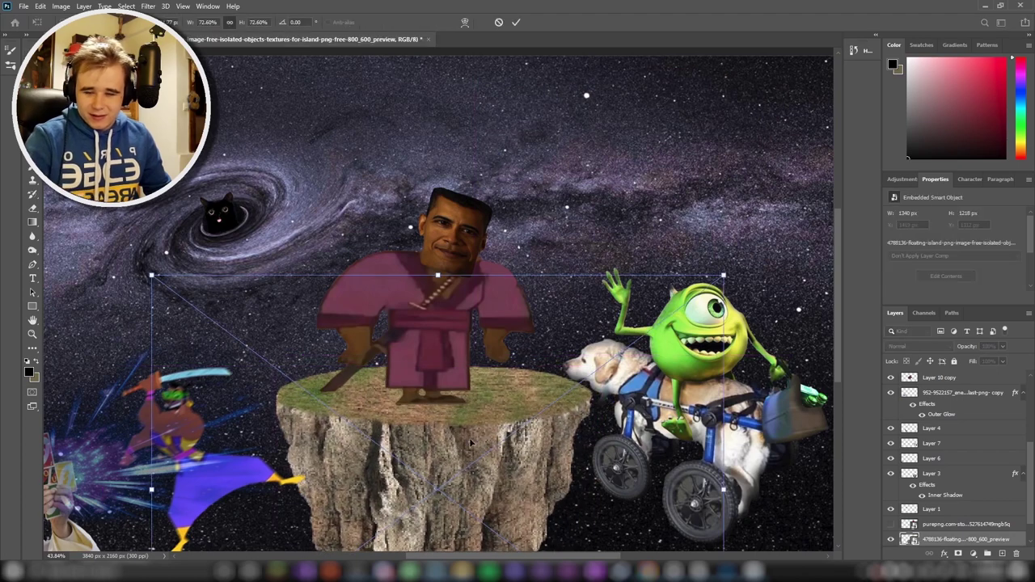
{"action": "left_click_drag", "start_coordinate": [144, 277], "coordinate": [186, 302]}
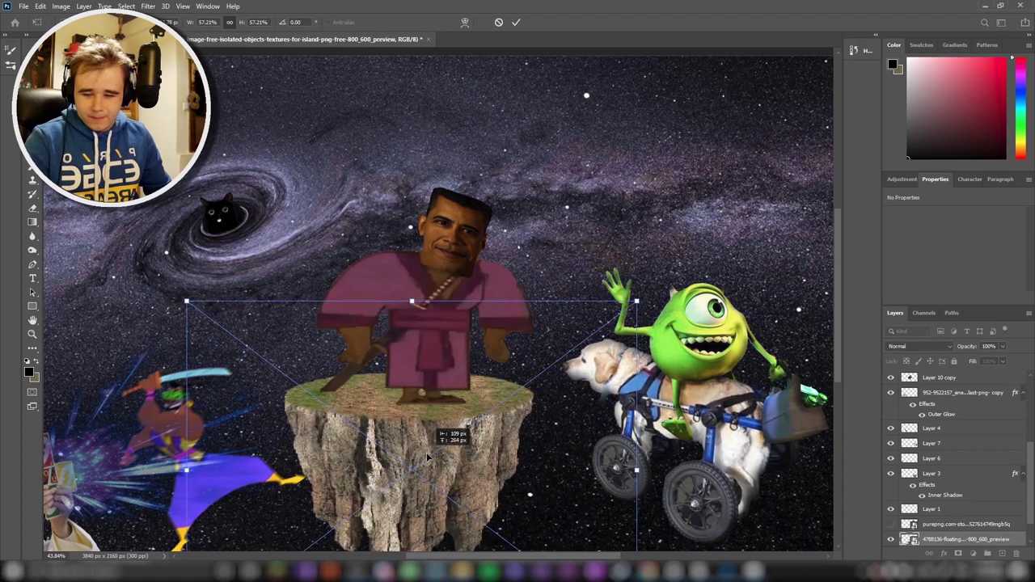
{"action": "key", "text": "Return"}
{"action": "scroll", "coordinate": [931, 485], "scroll_direction": "down", "scroll_amount": 1}
- Show the purepng stop sign layer and move it left beside the figure
{"action": "left_click", "coordinate": [890, 494]}
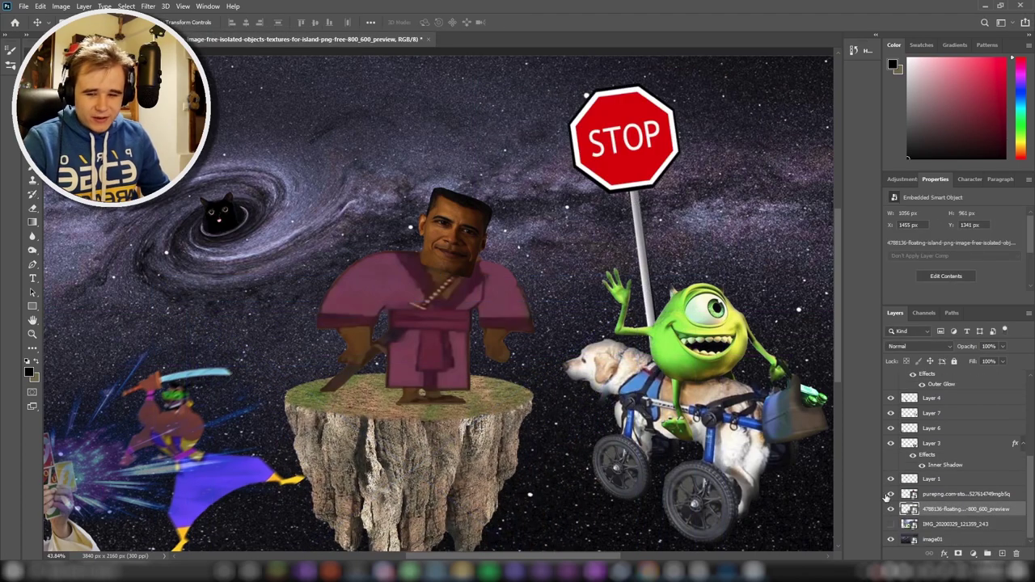
{"action": "left_click_drag", "start_coordinate": [579, 184], "coordinate": [263, 214]}
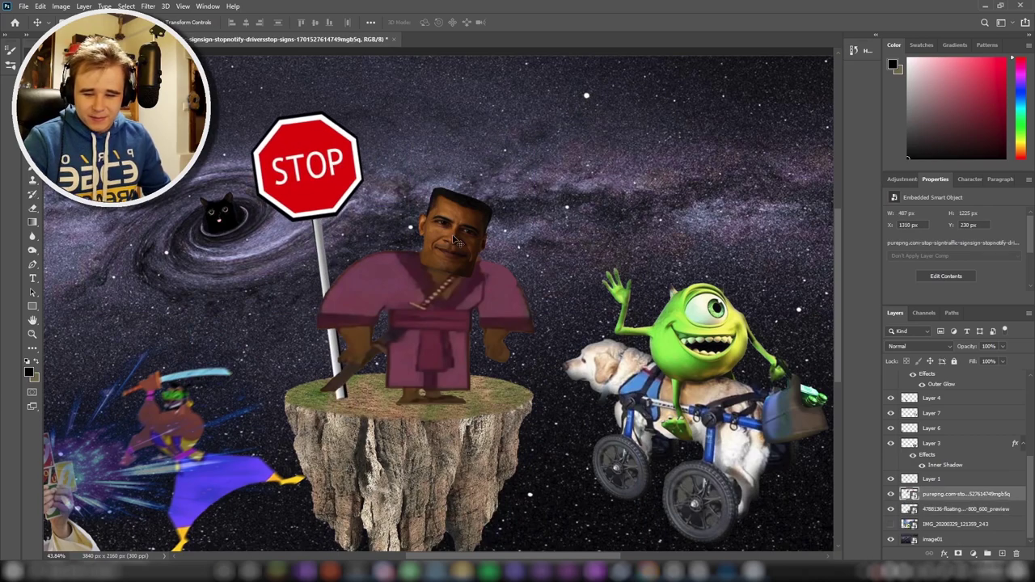
{"action": "scroll", "coordinate": [805, 293], "scroll_direction": "down", "scroll_amount": 1}
{"action": "scroll", "coordinate": [806, 293], "scroll_direction": "up", "scroll_amount": 3}
{"action": "scroll", "coordinate": [806, 293], "scroll_direction": "up", "scroll_amount": 2}
{"action": "scroll", "coordinate": [635, 334], "scroll_direction": "down", "scroll_amount": 1}
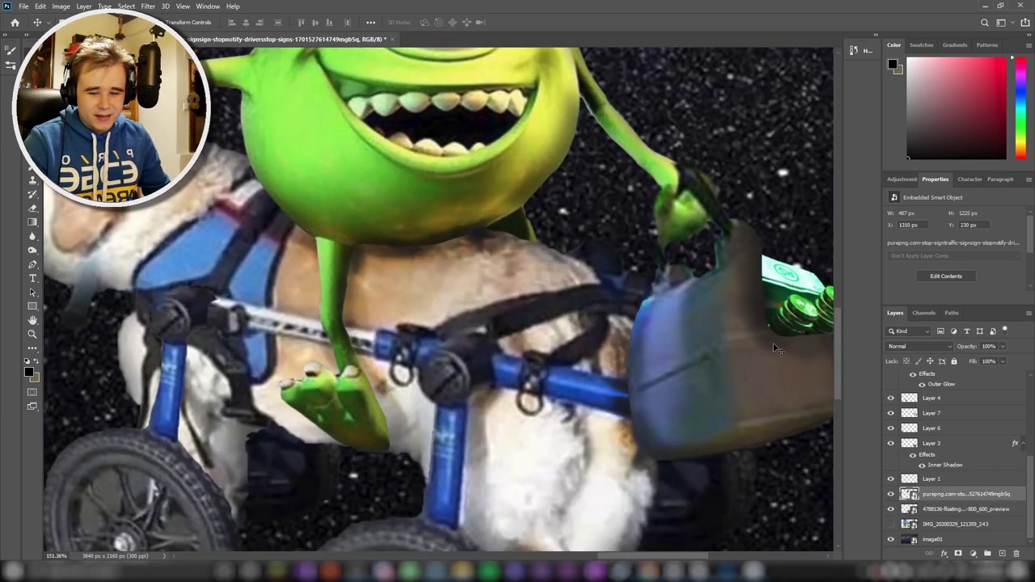
{"action": "scroll", "coordinate": [635, 334], "scroll_direction": "down", "scroll_amount": 6}
{"action": "scroll", "coordinate": [635, 334], "scroll_direction": "up", "scroll_amount": 1}
{"action": "scroll", "coordinate": [416, 406], "scroll_direction": "up", "scroll_amount": 1}
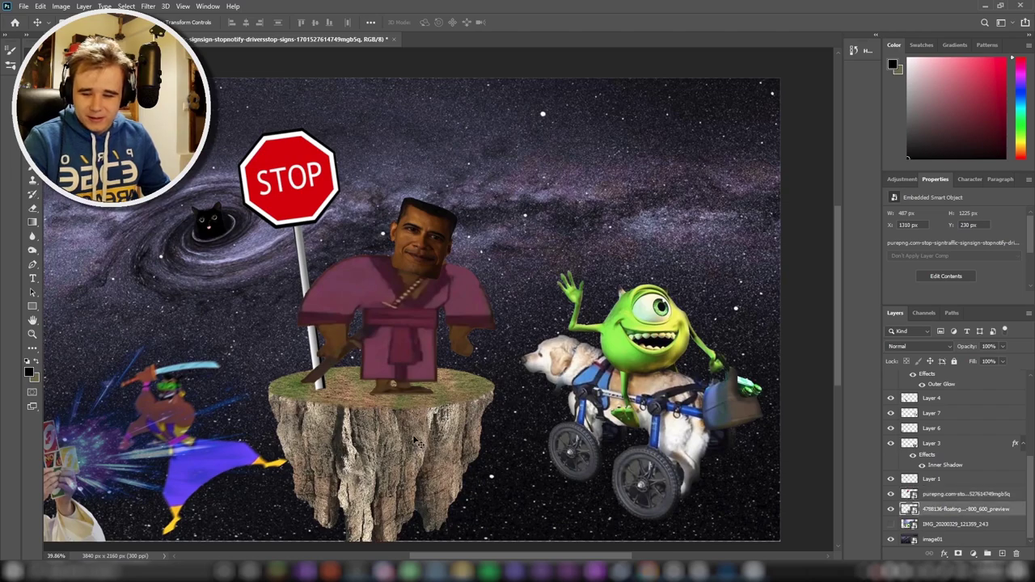
- Select the stop sign, figure and island layers and scale them together to 78.54%
{"action": "left_click", "coordinate": [283, 164], "text": "shift"}
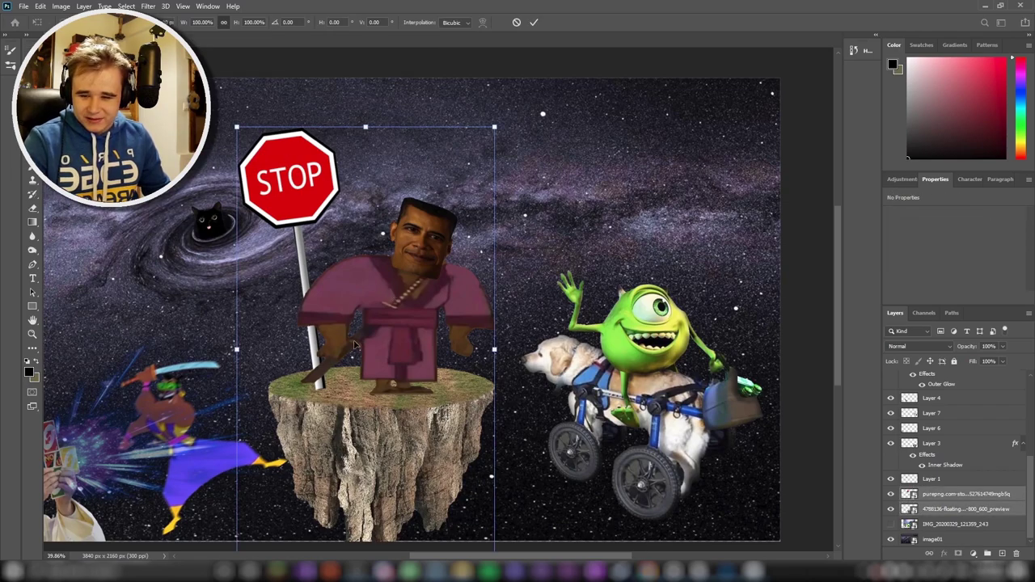
{"action": "scroll", "coordinate": [354, 344], "scroll_direction": "down", "scroll_amount": 1}
{"action": "left_click_drag", "start_coordinate": [353, 343], "coordinate": [442, 371]}
{"action": "scroll", "coordinate": [441, 371], "scroll_direction": "up", "scroll_amount": 2}
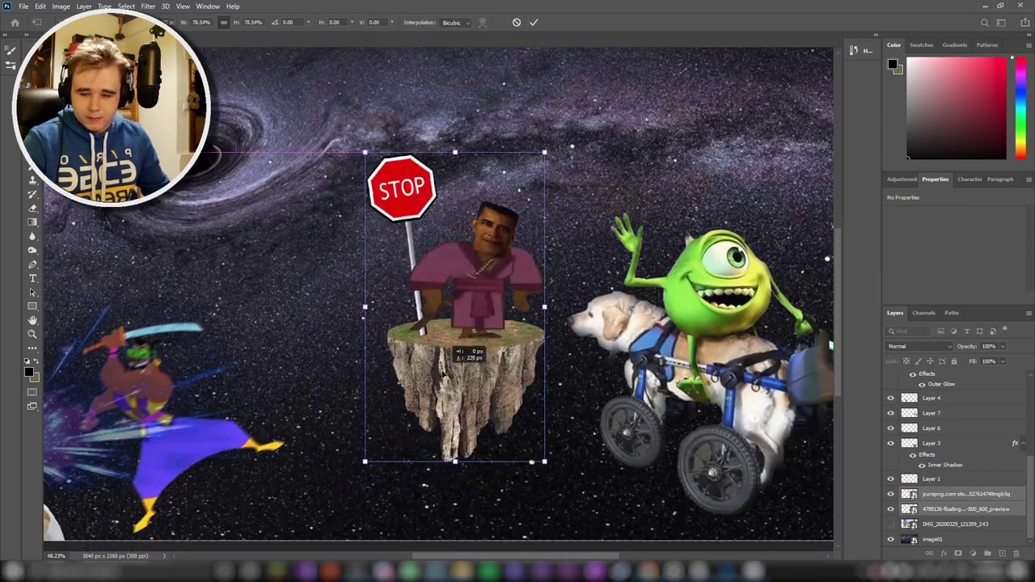
{"action": "key", "text": "Return"}
{"action": "scroll", "coordinate": [453, 348], "scroll_direction": "up", "scroll_amount": 2}
{"action": "scroll", "coordinate": [453, 348], "scroll_direction": "up", "scroll_amount": 3}
- Switch to the Eraser, dismiss the error message, and select the stop sign layer
{"action": "key", "text": "e"}
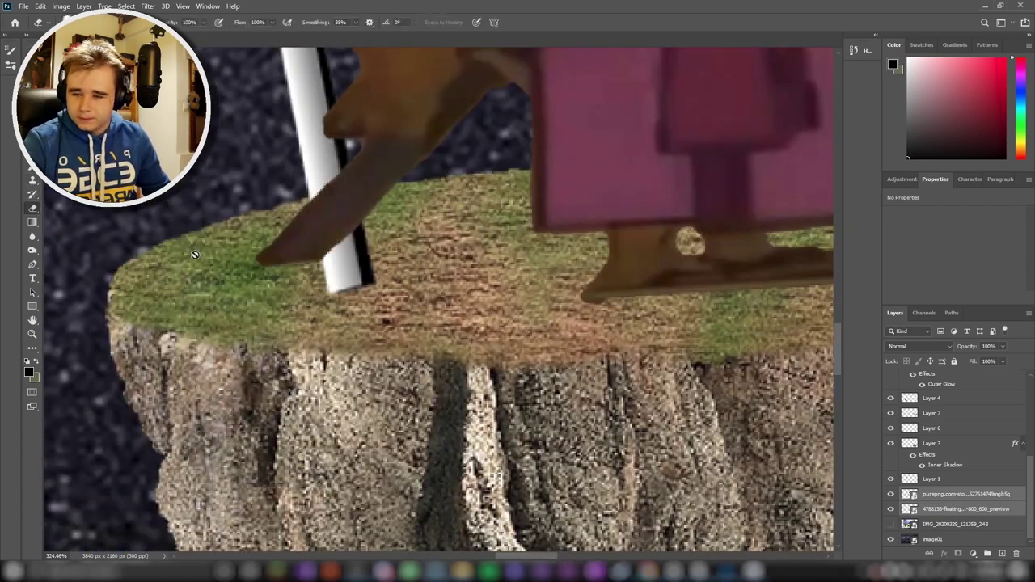
{"action": "scroll", "coordinate": [195, 254], "scroll_direction": "up", "scroll_amount": 2}
{"action": "left_click", "coordinate": [195, 255]}
{"action": "left_click", "coordinate": [526, 204]}
{"action": "left_click", "coordinate": [349, 319], "text": "ctrl"}
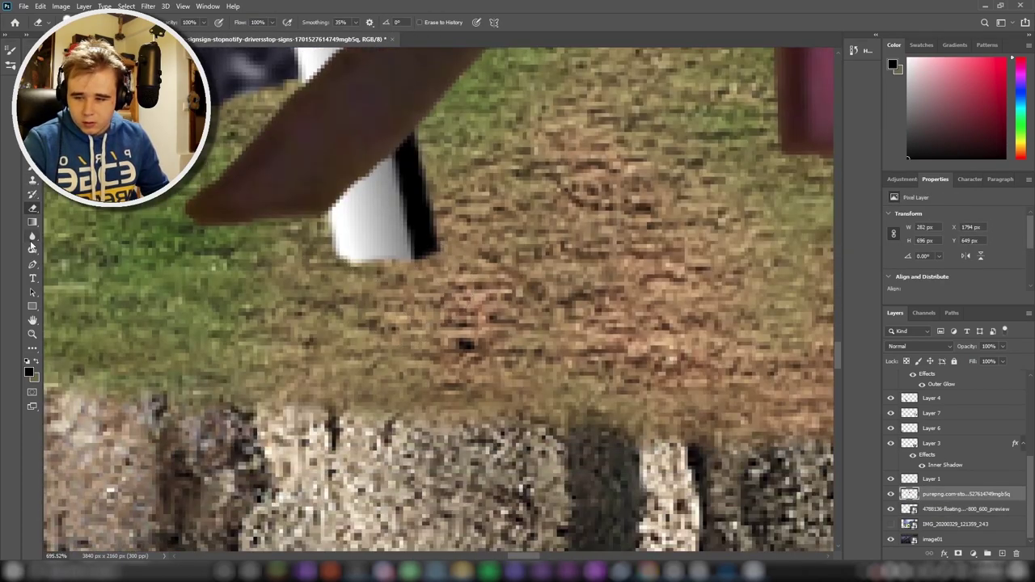
- Touch up the floating island layer with the Dodge tool
{"action": "left_click", "coordinate": [33, 248]}
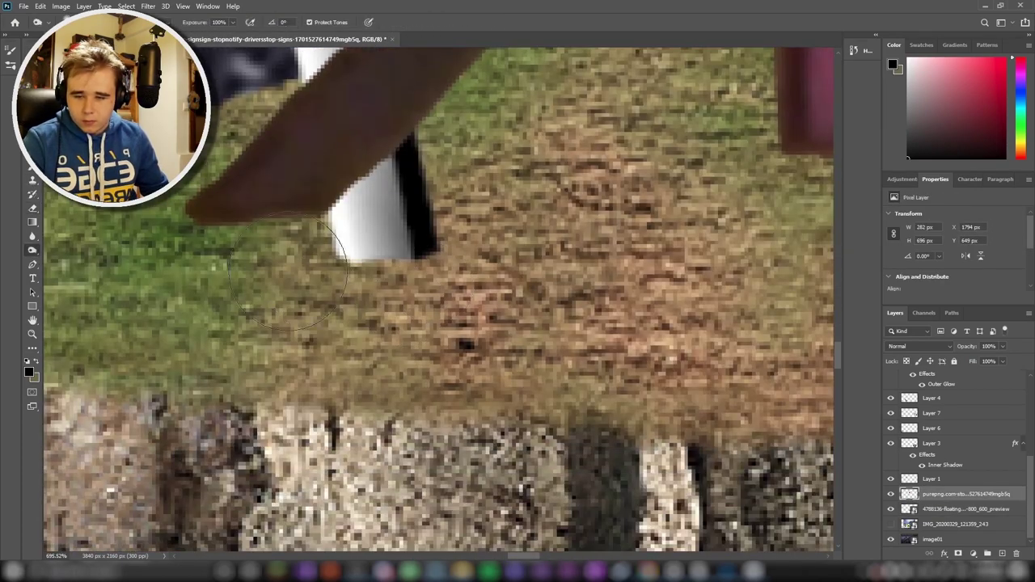
{"action": "scroll", "coordinate": [346, 242], "scroll_direction": "down", "scroll_amount": 5}
{"action": "left_click", "coordinate": [343, 208], "text": "ctrl"}
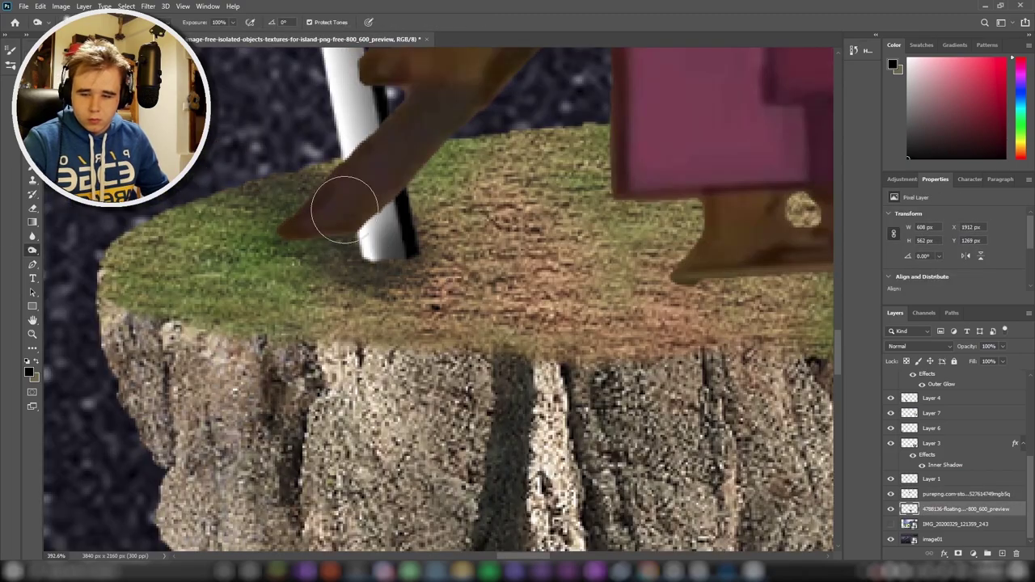
{"action": "scroll", "coordinate": [342, 208], "scroll_direction": "up", "scroll_amount": 2}
{"action": "scroll", "coordinate": [493, 331], "scroll_direction": "up", "scroll_amount": 1}
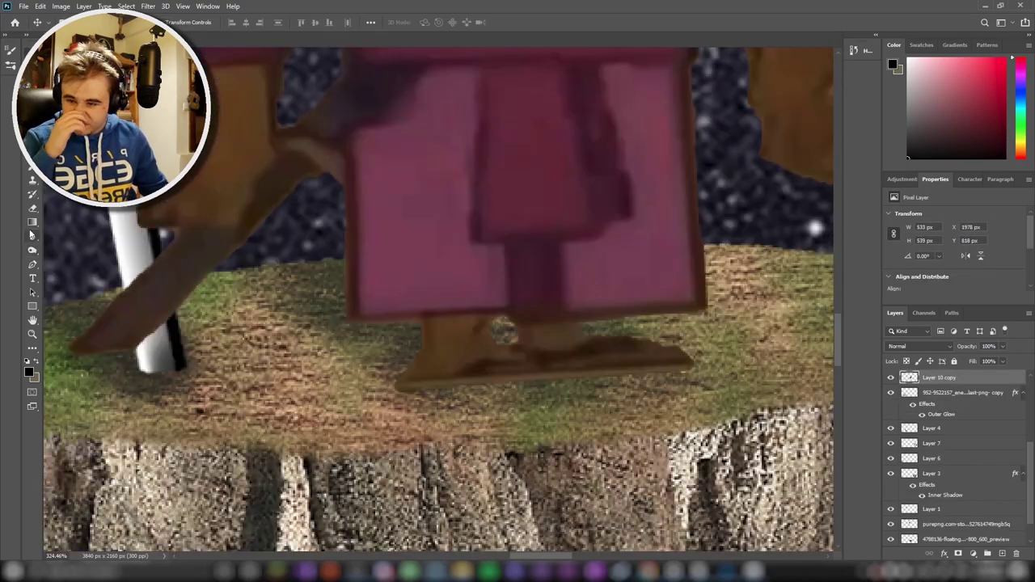
{"action": "scroll", "coordinate": [440, 363], "scroll_direction": "down", "scroll_amount": 3}
{"action": "scroll", "coordinate": [439, 363], "scroll_direction": "down", "scroll_amount": 3}
{"action": "scroll", "coordinate": [469, 281], "scroll_direction": "up", "scroll_amount": 6}
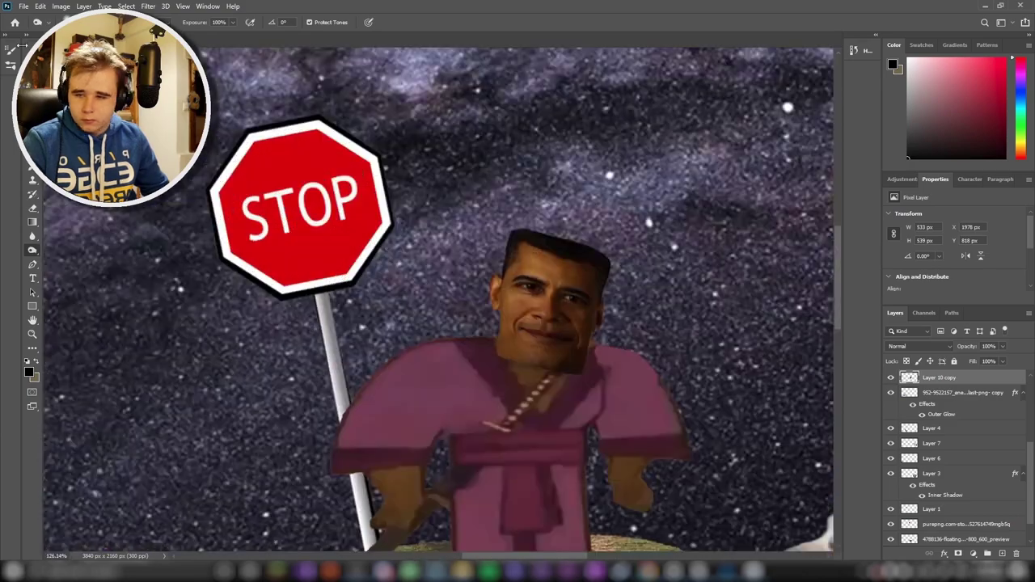
- Add an Inner Shadow layer style to the stop sign
{"action": "left_click", "coordinate": [309, 199], "text": "ctrl"}
{"action": "double_click", "coordinate": [1017, 524]}
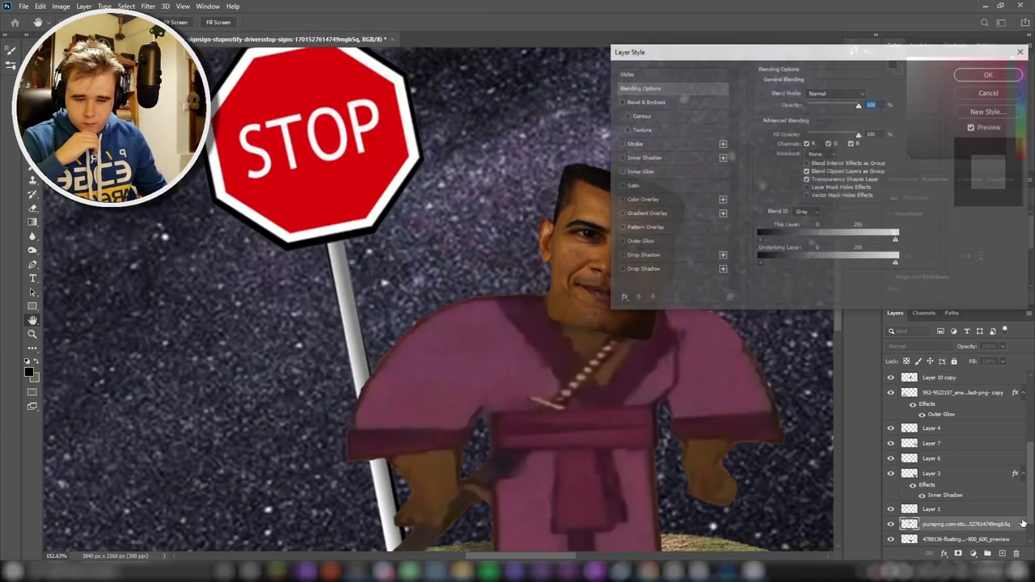
{"action": "left_click", "coordinate": [643, 157]}
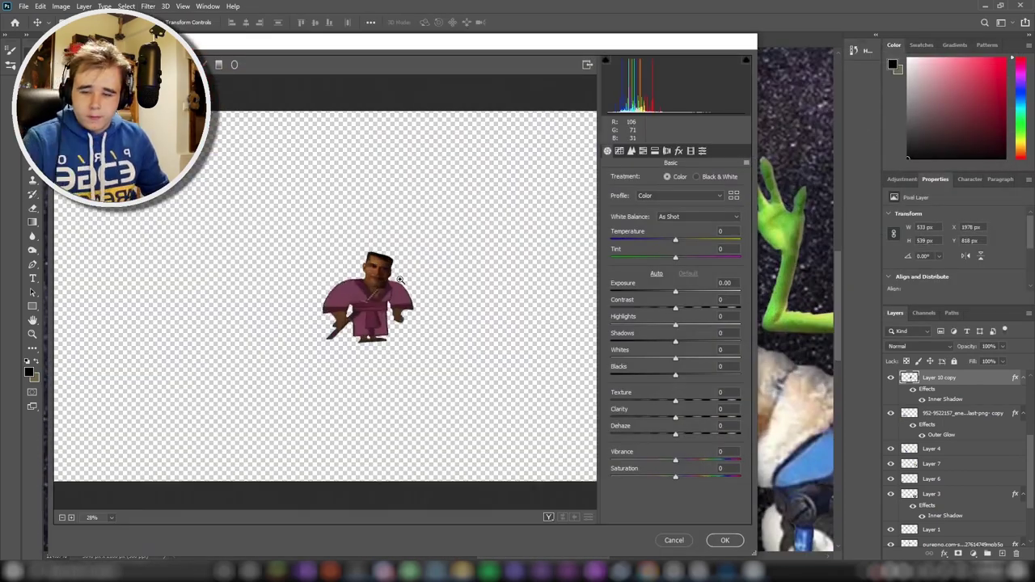
- In Camera Raw, raise the figure's exposure, contrast and whites and reduce its vibrance
{"action": "left_click", "coordinate": [399, 280]}
{"action": "left_click_drag", "start_coordinate": [675, 292], "coordinate": [683, 292]}
{"action": "left_click_drag", "start_coordinate": [676, 308], "coordinate": [687, 308]}
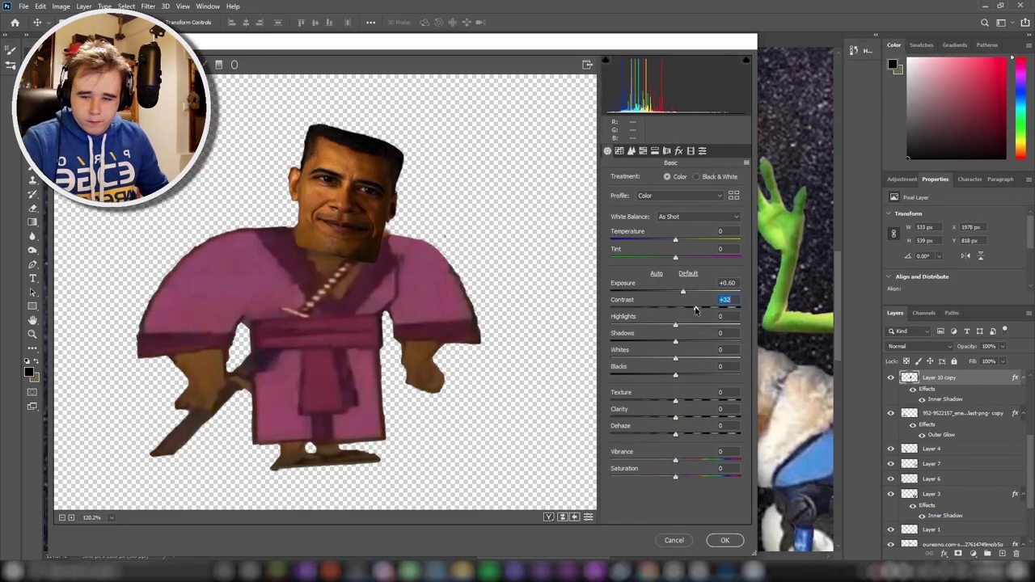
{"action": "left_click_drag", "start_coordinate": [675, 359], "coordinate": [691, 359]}
{"action": "left_click_drag", "start_coordinate": [675, 460], "coordinate": [659, 463]}
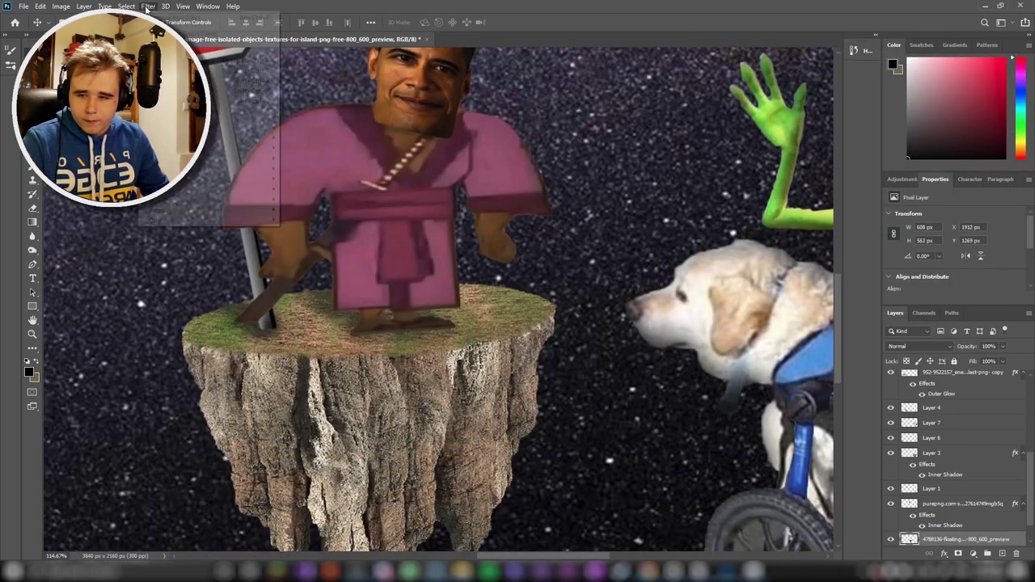
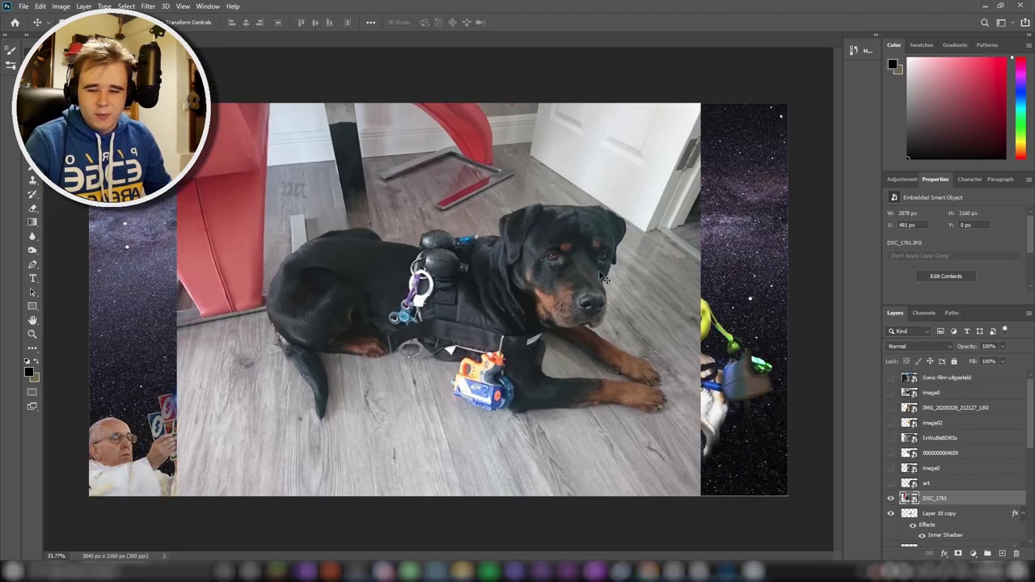
- Clone-stamp the fidget spinner off the Rottweiler's harness
{"action": "scroll", "coordinate": [602, 278], "scroll_direction": "up", "scroll_amount": 3}
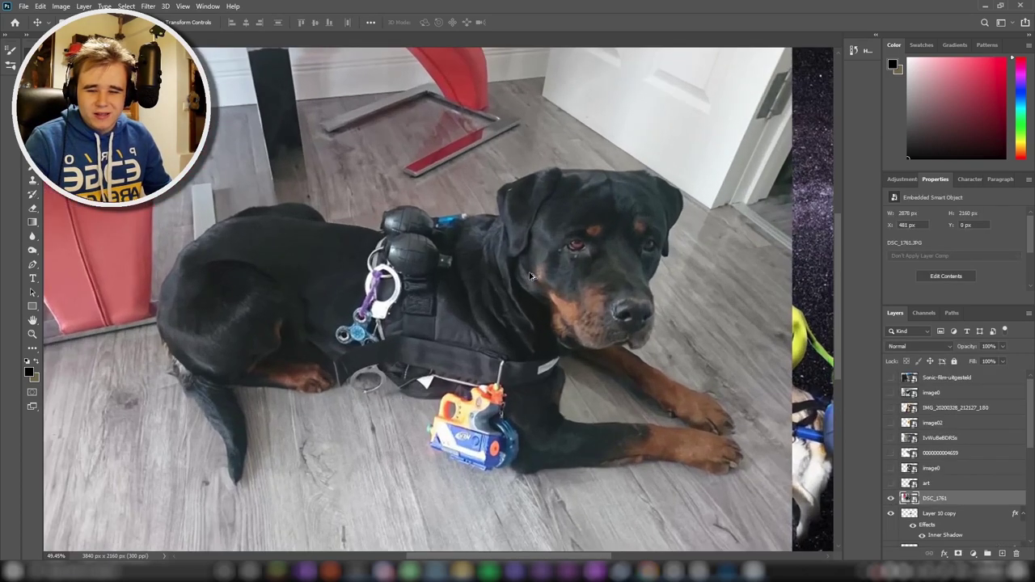
{"action": "scroll", "coordinate": [361, 292], "scroll_direction": "down", "scroll_amount": 3}
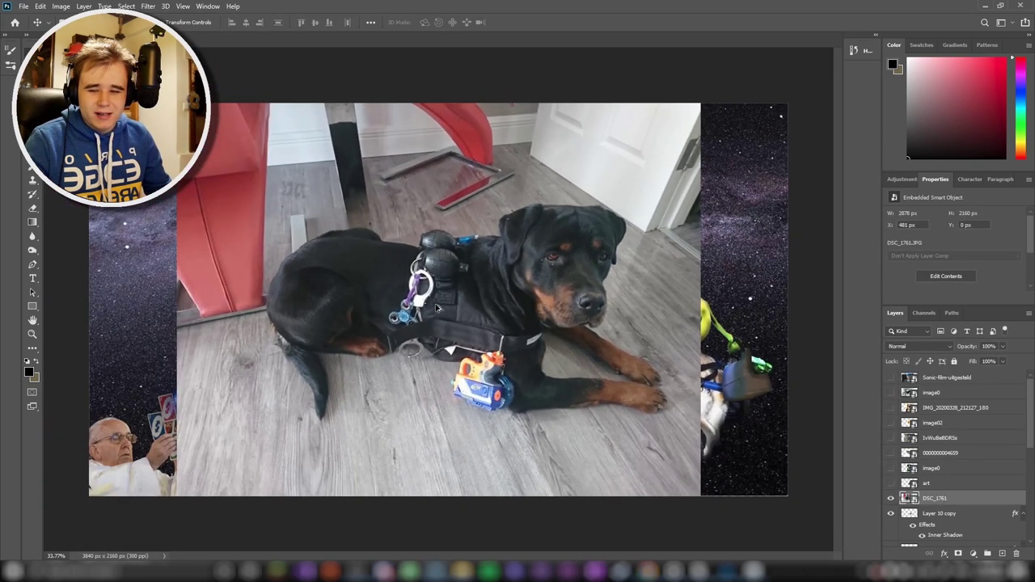
{"action": "scroll", "coordinate": [579, 314], "scroll_direction": "up", "scroll_amount": 3}
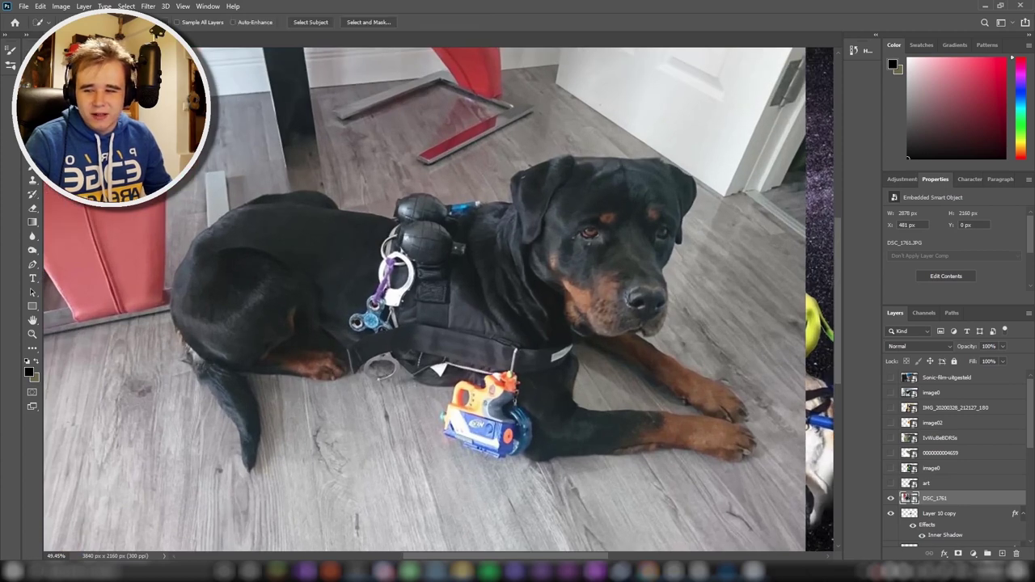
{"action": "scroll", "coordinate": [363, 313], "scroll_direction": "down", "scroll_amount": 2}
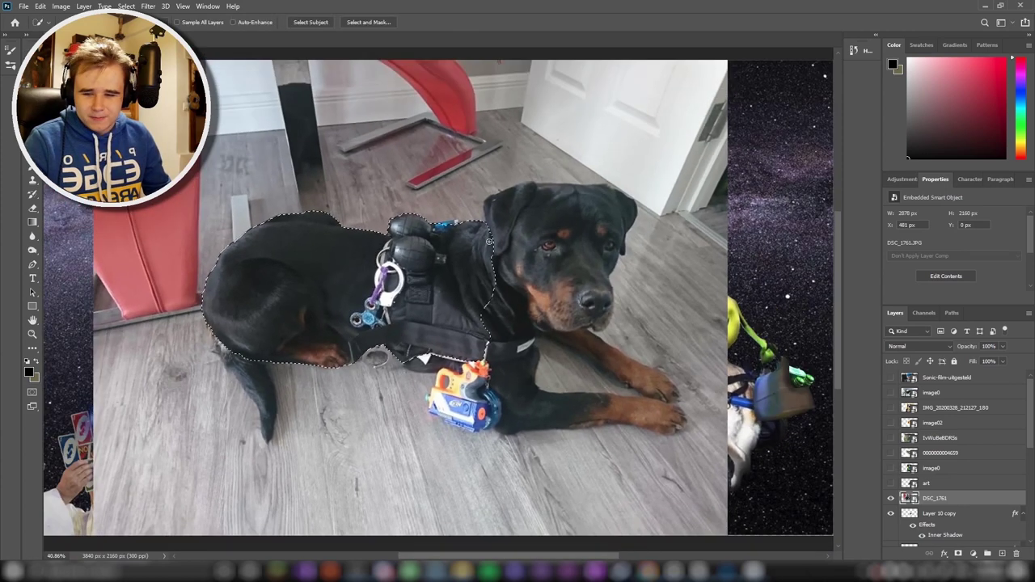
{"action": "scroll", "coordinate": [642, 397], "scroll_direction": "up", "scroll_amount": 3}
{"action": "scroll", "coordinate": [687, 405], "scroll_direction": "up", "scroll_amount": 2}
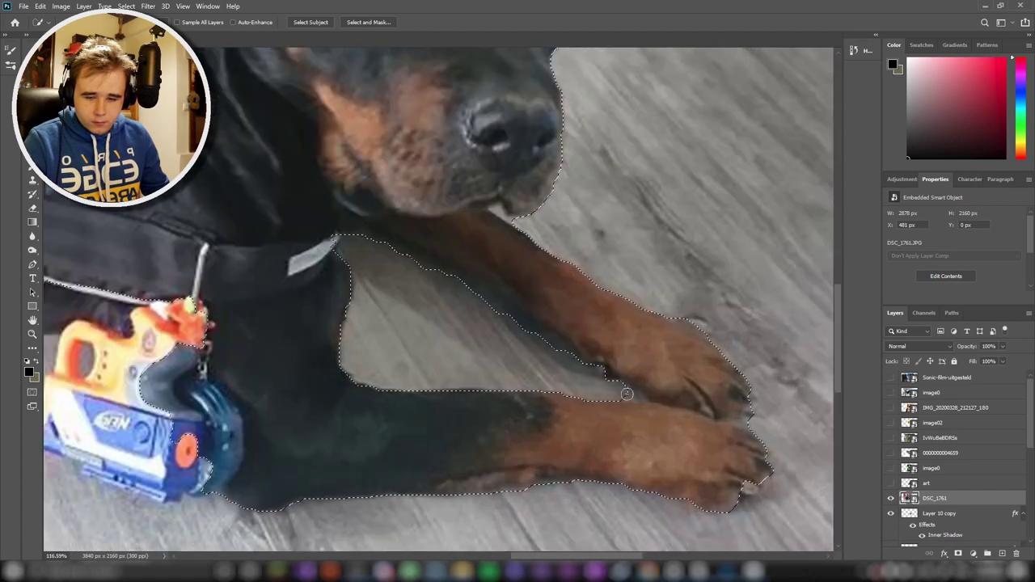
{"action": "scroll", "coordinate": [748, 419], "scroll_direction": "up", "scroll_amount": 2}
{"action": "scroll", "coordinate": [741, 444], "scroll_direction": "down", "scroll_amount": 2}
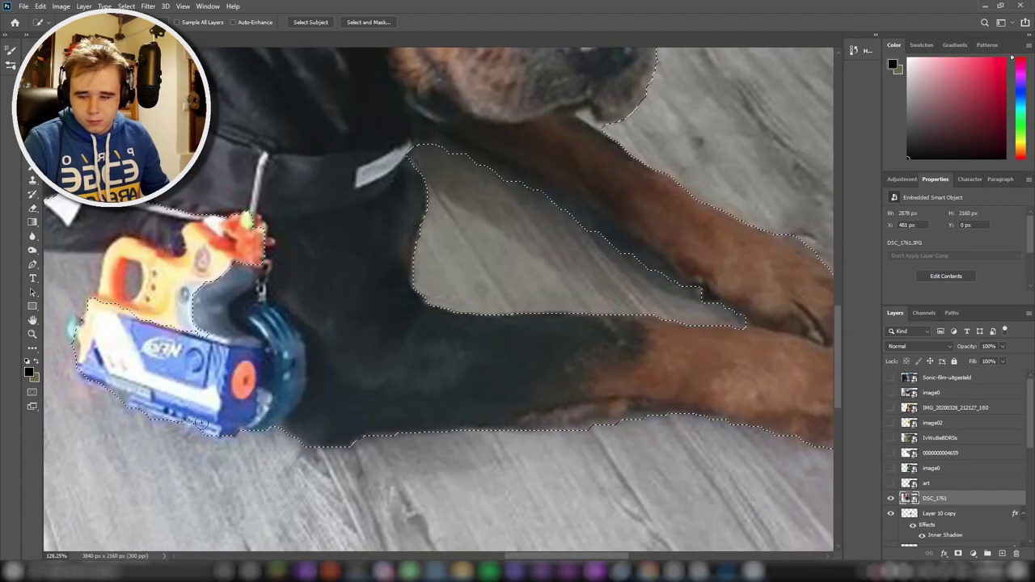
{"action": "scroll", "coordinate": [486, 485], "scroll_direction": "left", "scroll_amount": 3}
{"action": "scroll", "coordinate": [416, 550], "scroll_direction": "left", "scroll_amount": 3}
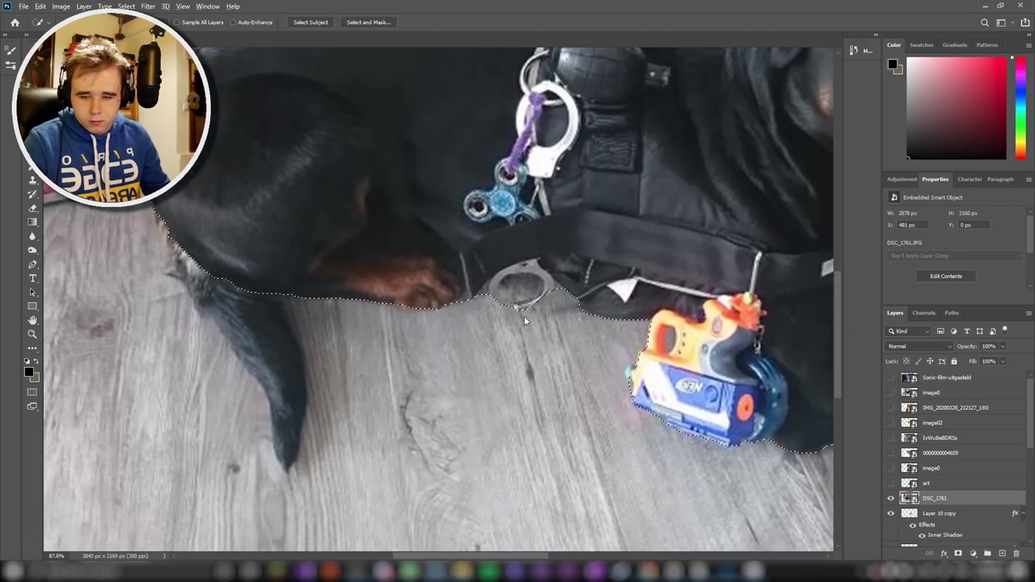
{"action": "scroll", "coordinate": [461, 238], "scroll_direction": "up", "scroll_amount": 1}
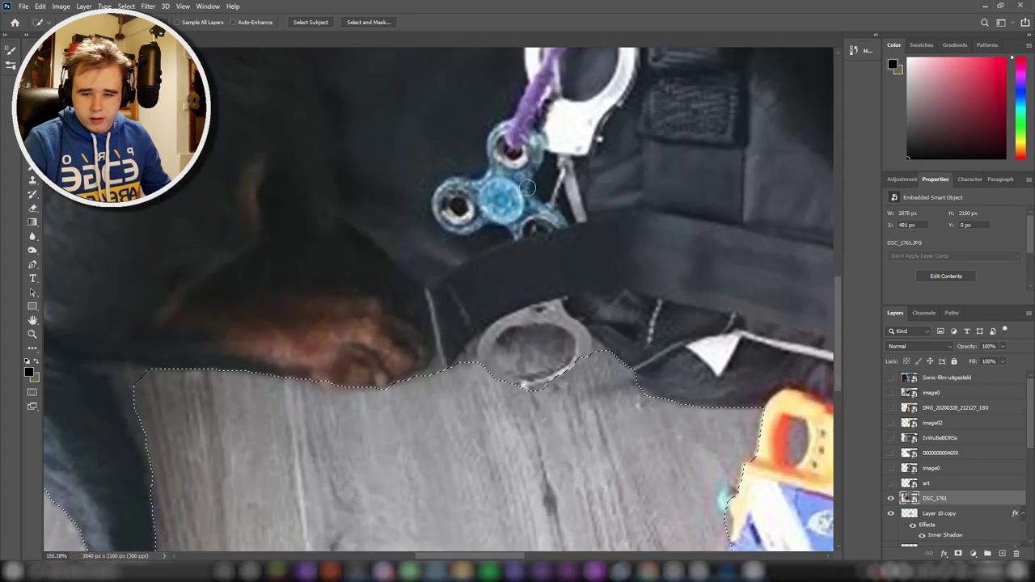
{"action": "scroll", "coordinate": [526, 245], "scroll_direction": "up", "scroll_amount": 1}
{"action": "scroll", "coordinate": [541, 209], "scroll_direction": "up", "scroll_amount": 1}
{"action": "scroll", "coordinate": [583, 214], "scroll_direction": "up", "scroll_amount": 1}
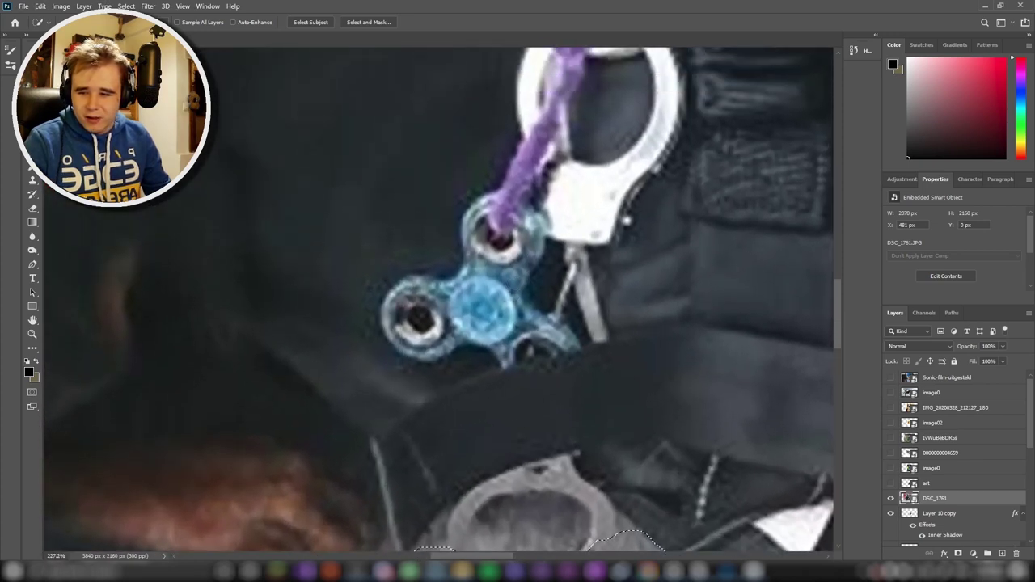
{"action": "scroll", "coordinate": [528, 281], "scroll_direction": "up", "scroll_amount": 2}
{"action": "left_click", "coordinate": [32, 181]}
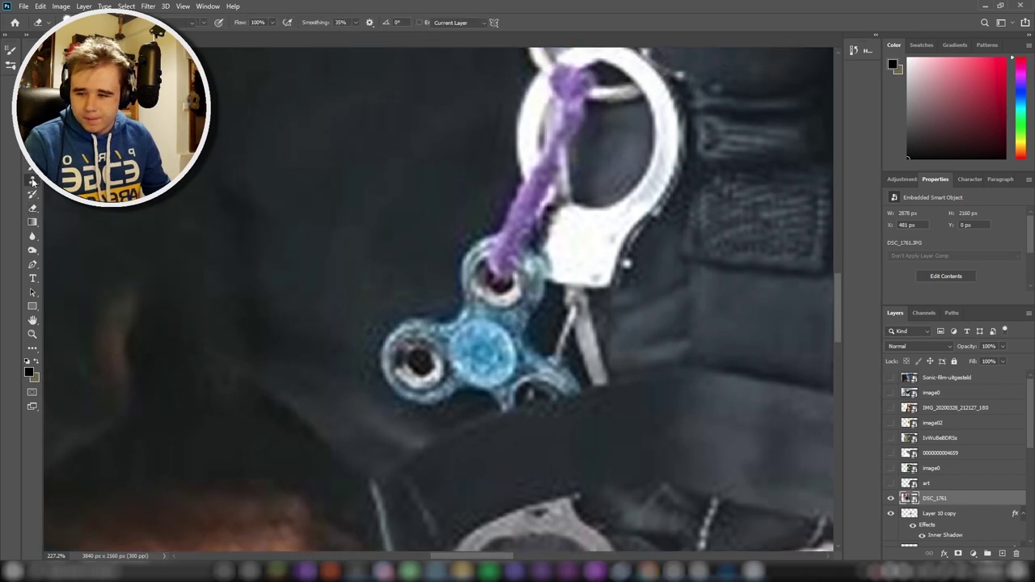
{"action": "left_click_drag", "start_coordinate": [405, 363], "coordinate": [397, 331]}
- Quick-select the dog, excluding the floor gaps, and copy it to its own layer
{"action": "scroll", "coordinate": [439, 311], "scroll_direction": "up", "scroll_amount": 2}
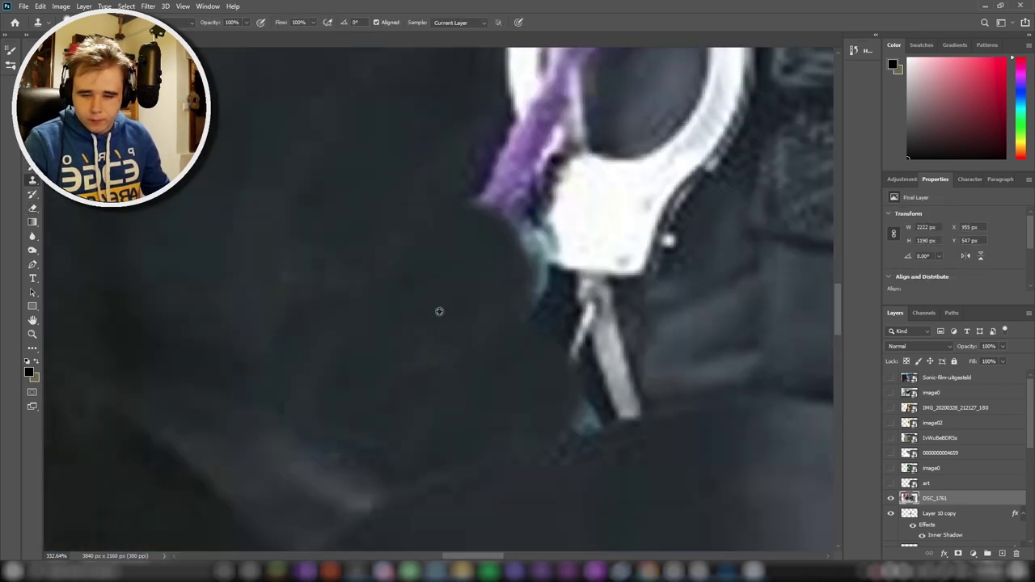
{"action": "scroll", "coordinate": [452, 214], "scroll_direction": "down", "scroll_amount": 2}
{"action": "scroll", "coordinate": [452, 215], "scroll_direction": "down", "scroll_amount": 2}
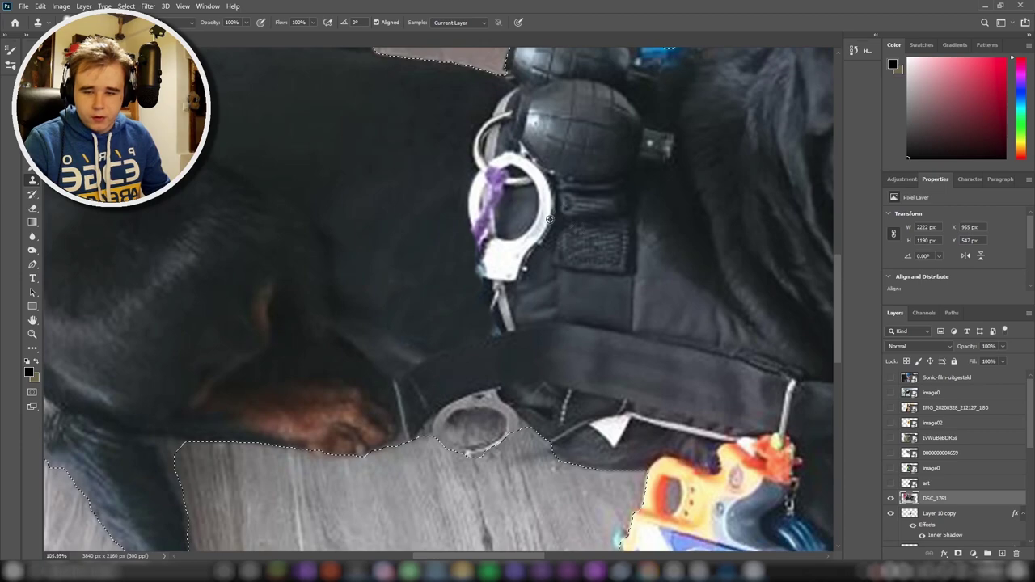
{"action": "scroll", "coordinate": [550, 220], "scroll_direction": "down", "scroll_amount": 1}
{"action": "scroll", "coordinate": [549, 219], "scroll_direction": "down", "scroll_amount": 1}
{"action": "scroll", "coordinate": [549, 219], "scroll_direction": "down", "scroll_amount": 1}
{"action": "scroll", "coordinate": [549, 219], "scroll_direction": "down", "scroll_amount": 1}
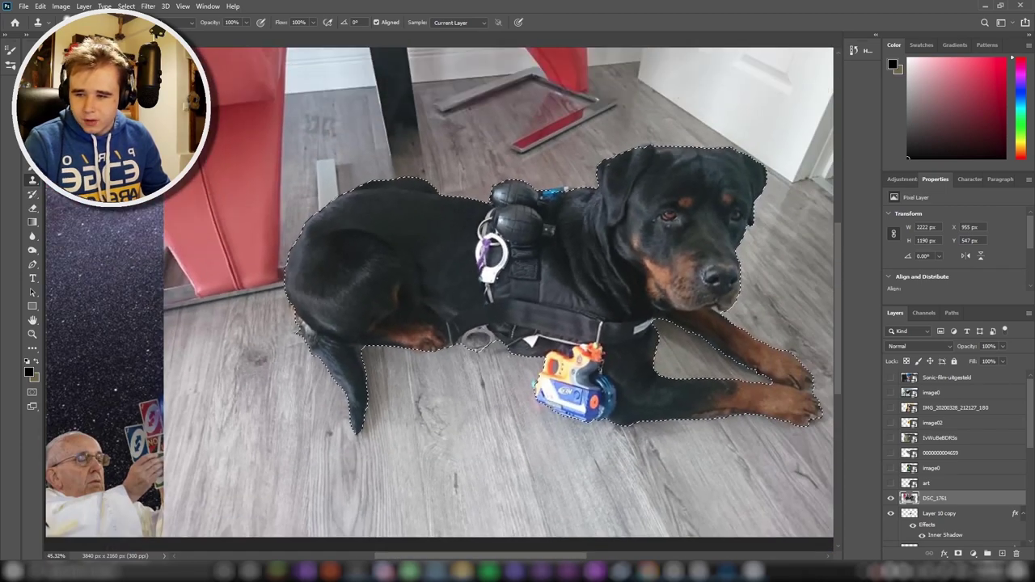
{"action": "key", "text": "w"}
{"action": "scroll", "coordinate": [476, 308], "scroll_direction": "up", "scroll_amount": 4}
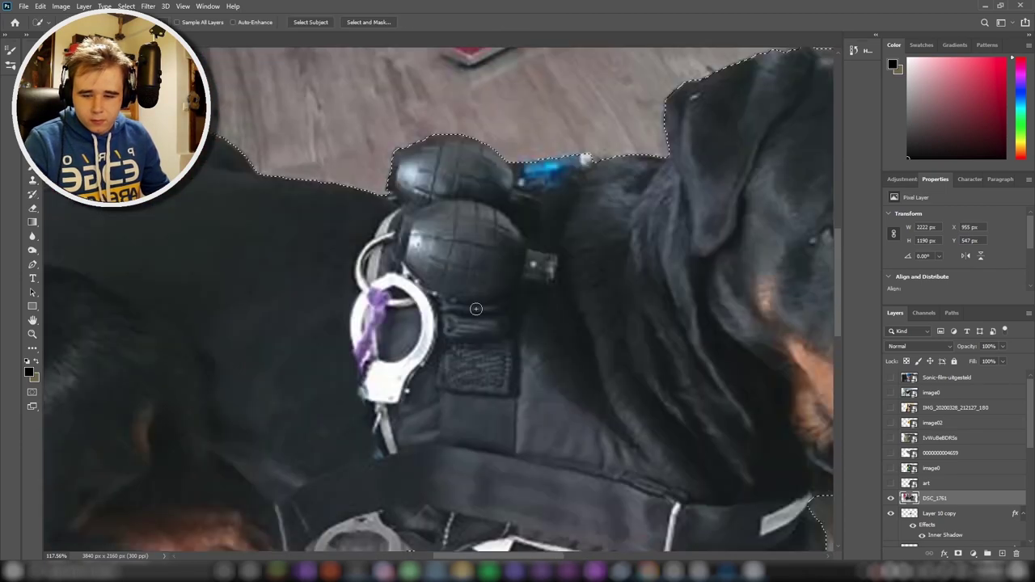
{"action": "scroll", "coordinate": [476, 308], "scroll_direction": "up", "scroll_amount": 3}
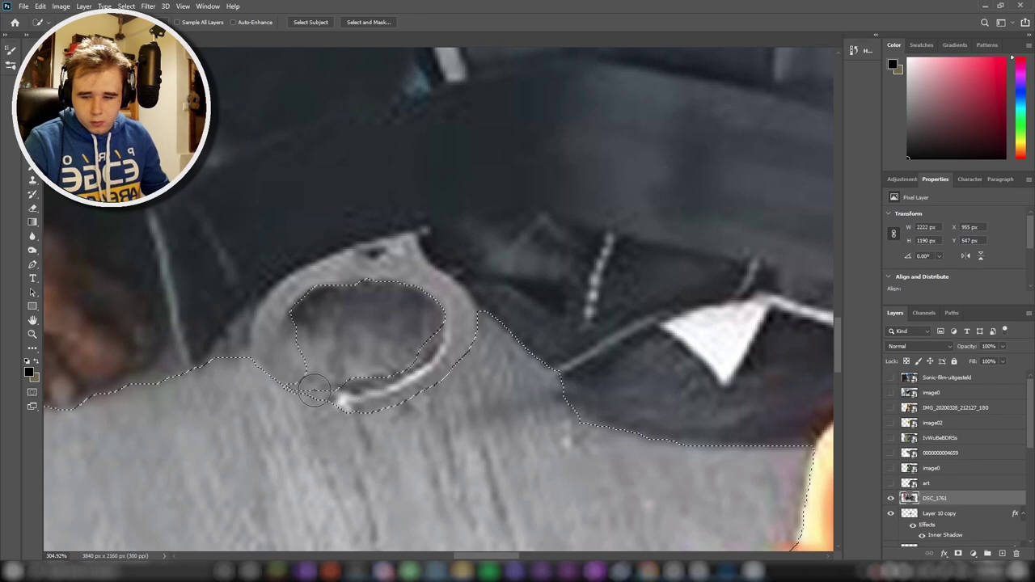
{"action": "scroll", "coordinate": [289, 350], "scroll_direction": "up", "scroll_amount": 1}
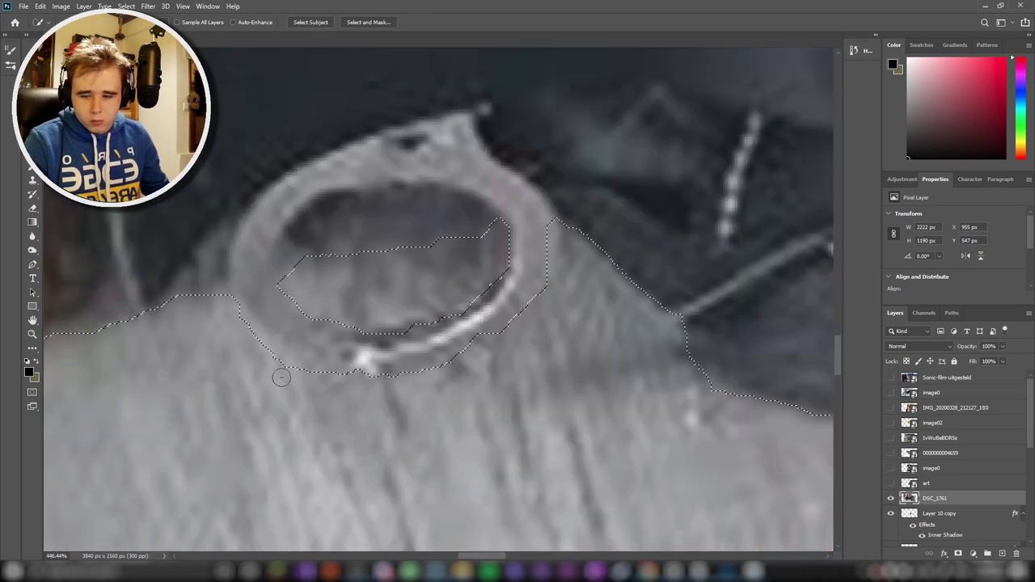
{"action": "scroll", "coordinate": [346, 295], "scroll_direction": "down", "scroll_amount": 2}
{"action": "scroll", "coordinate": [355, 372], "scroll_direction": "down", "scroll_amount": 2}
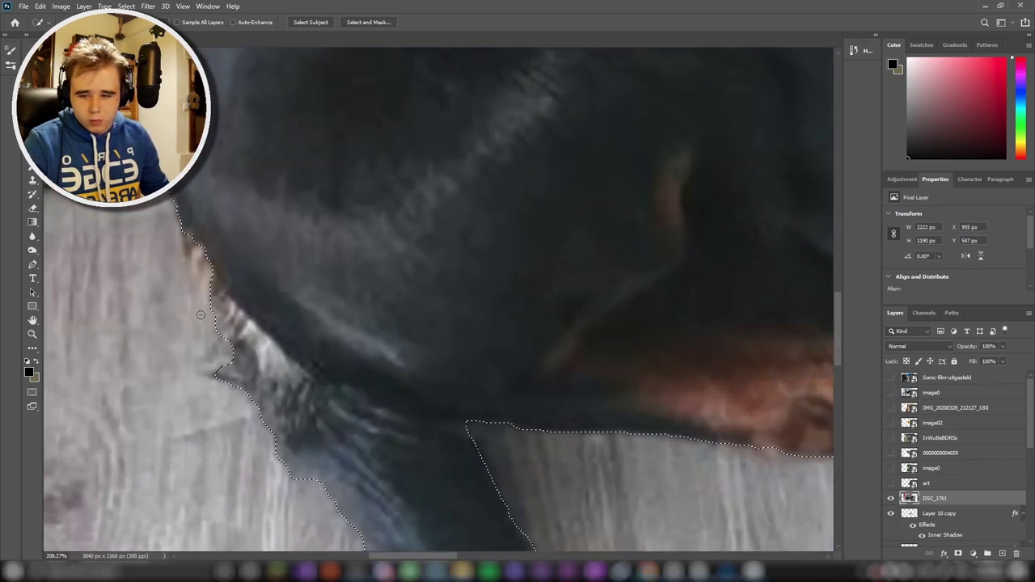
{"action": "scroll", "coordinate": [405, 372], "scroll_direction": "down", "scroll_amount": 2}
{"action": "scroll", "coordinate": [501, 372], "scroll_direction": "up", "scroll_amount": 2}
{"action": "scroll", "coordinate": [558, 375], "scroll_direction": "up", "scroll_amount": 2}
{"action": "scroll", "coordinate": [558, 375], "scroll_direction": "down", "scroll_amount": 5}
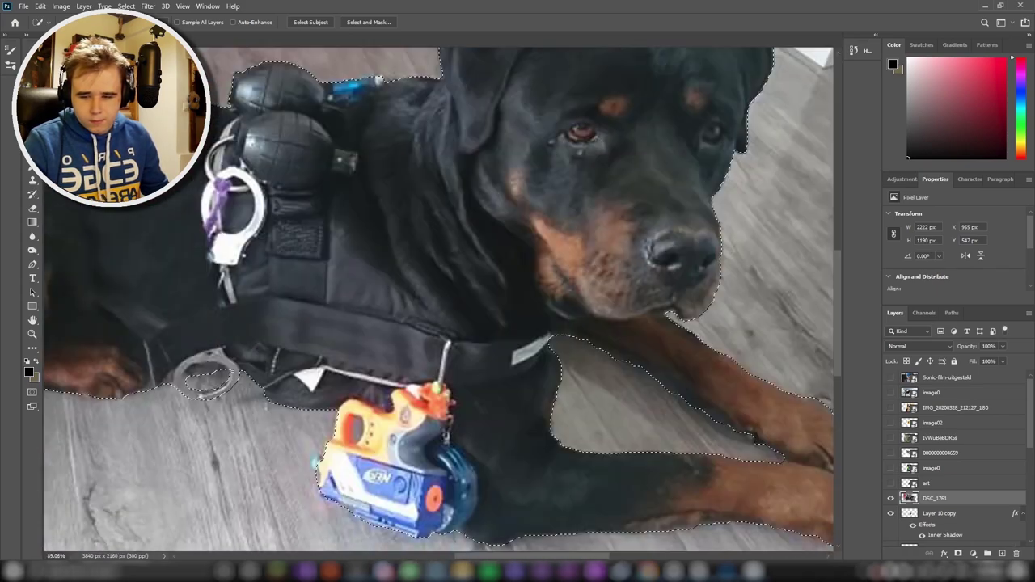
{"action": "key", "text": "ctrl+j"}
- Hide the original DSC_1761 layer and shrink the cut-out dog to about 29%
{"action": "left_click", "coordinate": [891, 513]}
{"action": "key", "text": "v"}
{"action": "left_click_drag", "start_coordinate": [557, 283], "coordinate": [493, 336]}
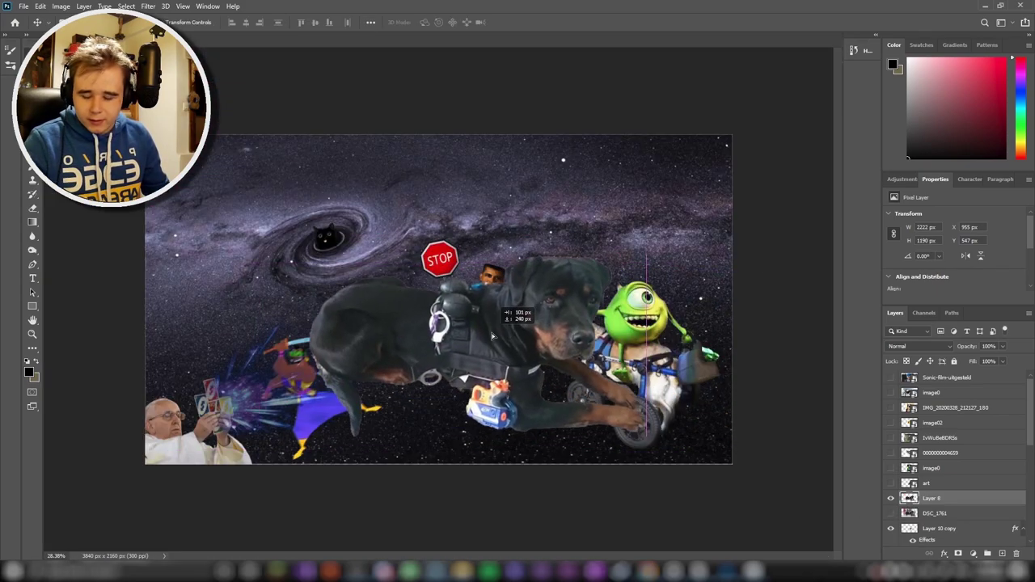
{"action": "left_click_drag", "start_coordinate": [303, 257], "coordinate": [548, 384]}
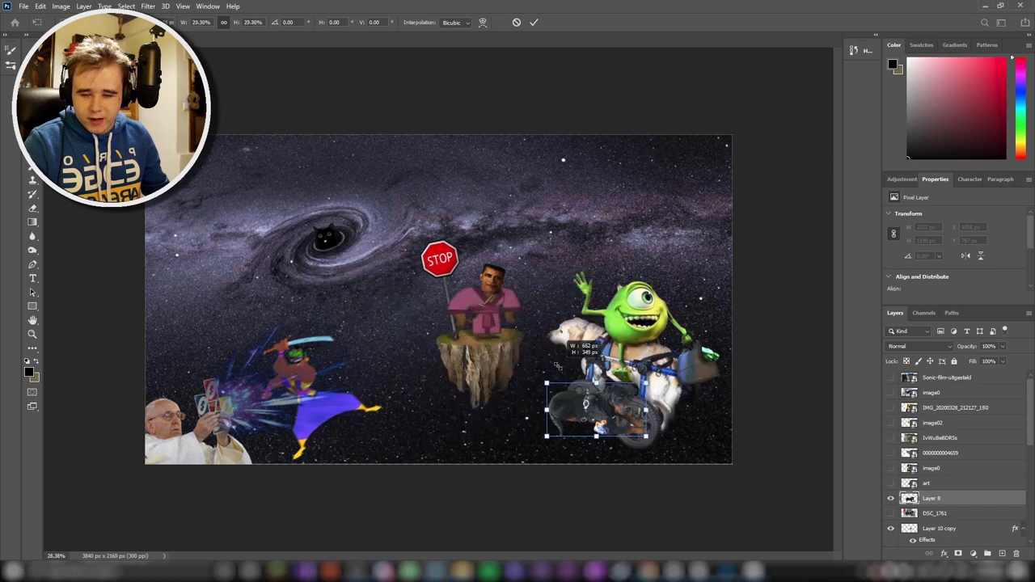
{"action": "scroll", "coordinate": [615, 420], "scroll_direction": "up", "scroll_amount": 1}
{"action": "scroll", "coordinate": [711, 479], "scroll_direction": "up", "scroll_amount": 2}
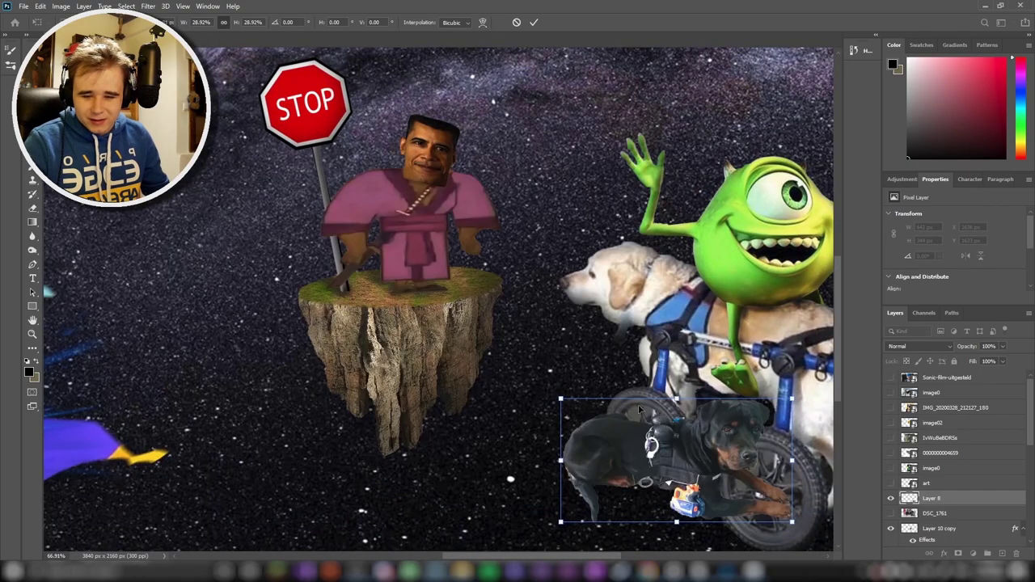
- Scale the dog down to about 16% and settle it on the island's grass
{"action": "left_click_drag", "start_coordinate": [639, 410], "coordinate": [514, 233]}
{"action": "left_click_drag", "start_coordinate": [565, 205], "coordinate": [526, 226]}
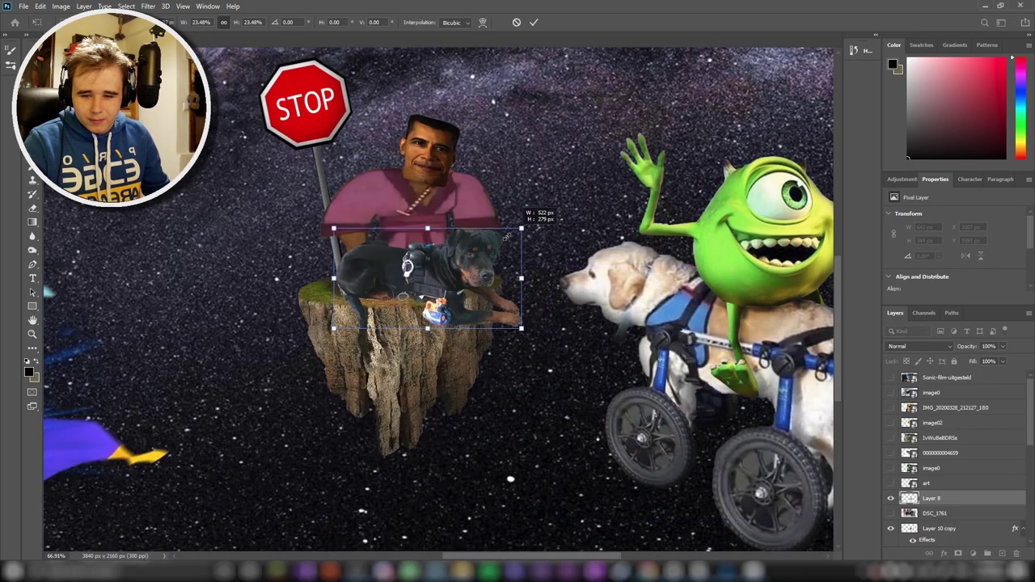
{"action": "scroll", "coordinate": [374, 316], "scroll_direction": "up", "scroll_amount": 2}
{"action": "scroll", "coordinate": [374, 317], "scroll_direction": "up", "scroll_amount": 1}
{"action": "left_click_drag", "start_coordinate": [437, 287], "coordinate": [507, 260]}
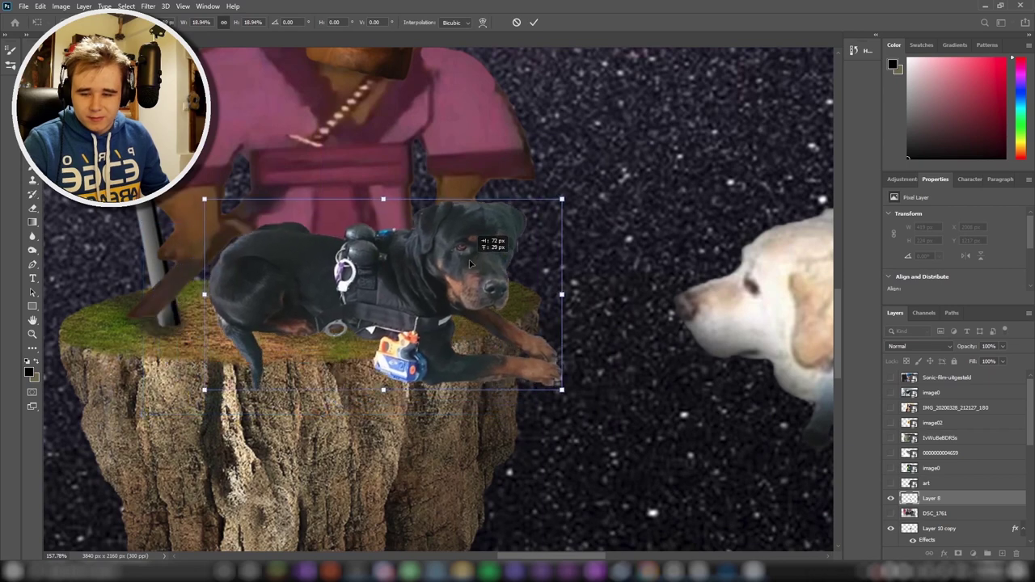
{"action": "left_click_drag", "start_coordinate": [564, 200], "coordinate": [526, 224]}
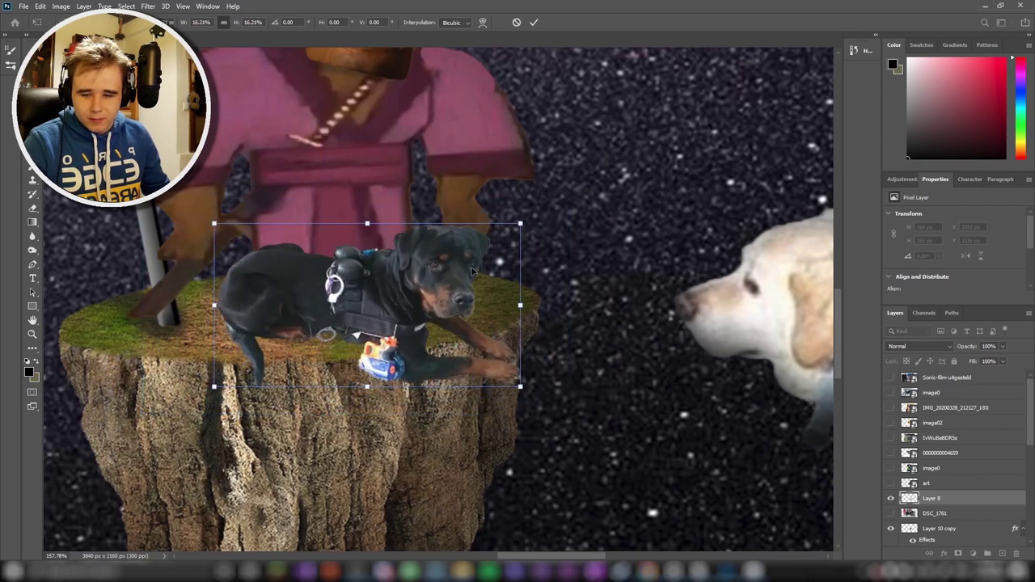
{"action": "left_click_drag", "start_coordinate": [470, 243], "coordinate": [465, 280]}
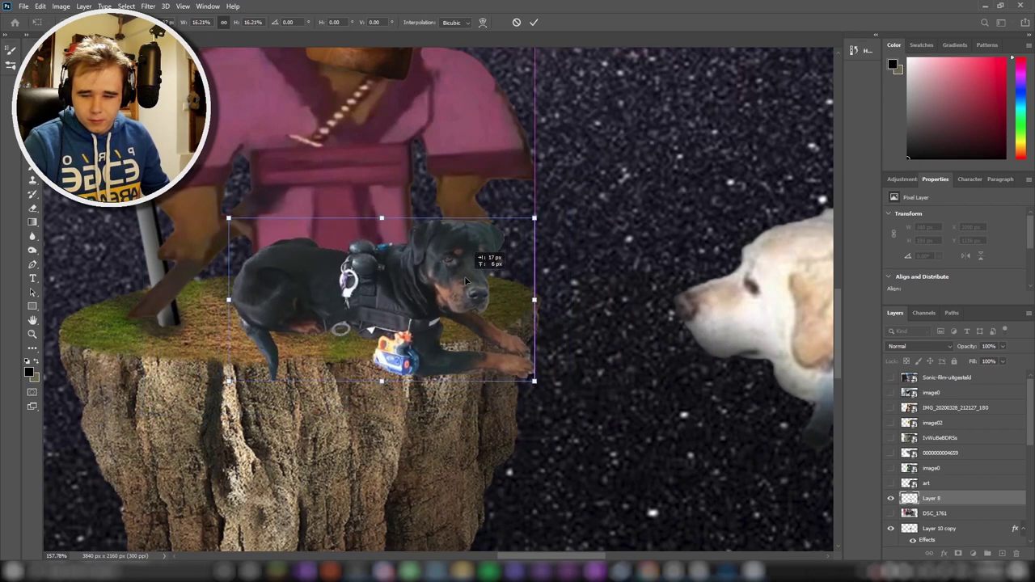
{"action": "scroll", "coordinate": [465, 287], "scroll_direction": "down", "scroll_amount": 2}
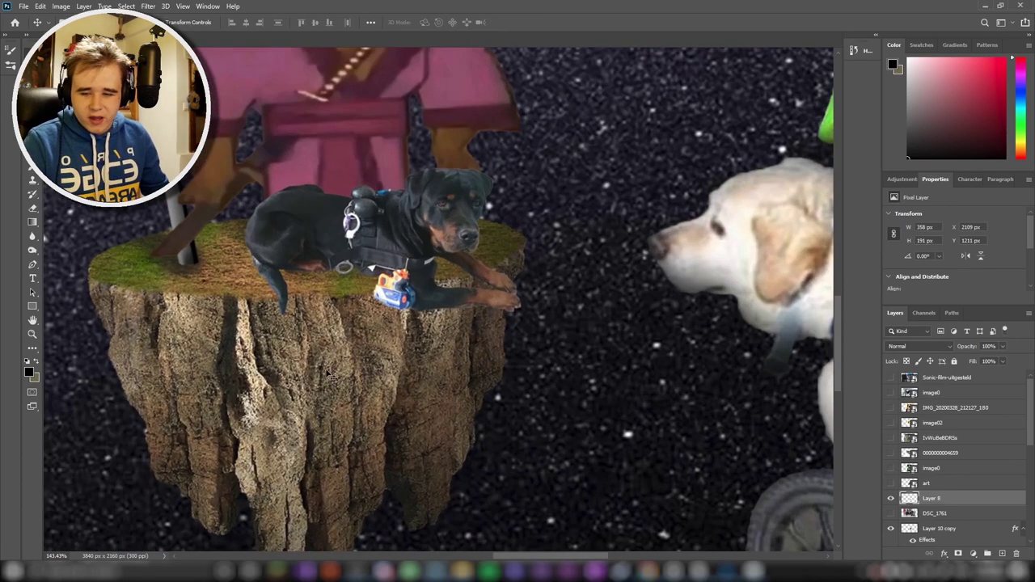
- Enlarge the dog slightly on the island and give Layer 8 an Inner Shadow
{"action": "scroll", "coordinate": [322, 362], "scroll_direction": "down", "scroll_amount": 2}
{"action": "left_click", "coordinate": [309, 365]}
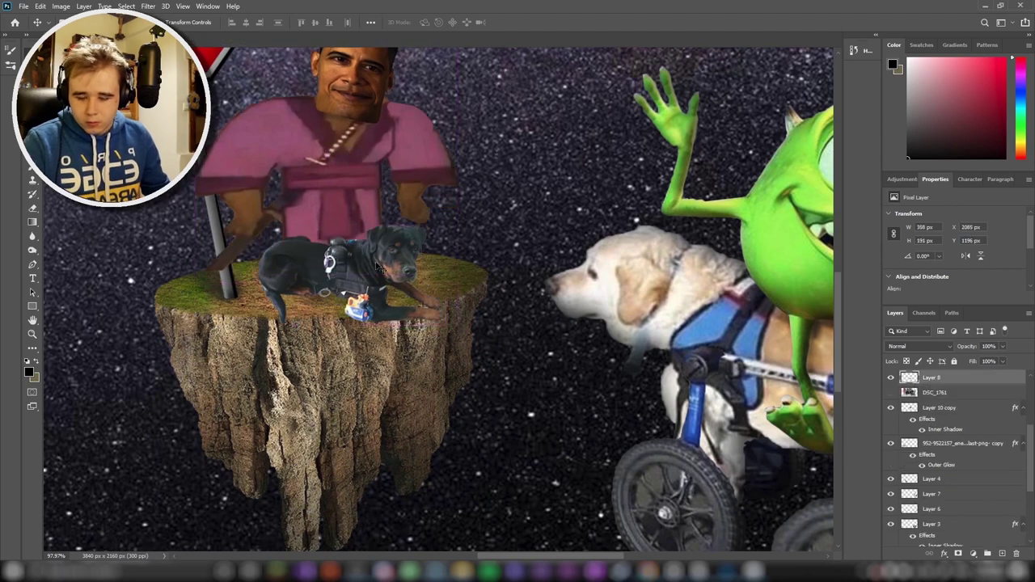
{"action": "left_click_drag", "start_coordinate": [379, 267], "coordinate": [403, 275]}
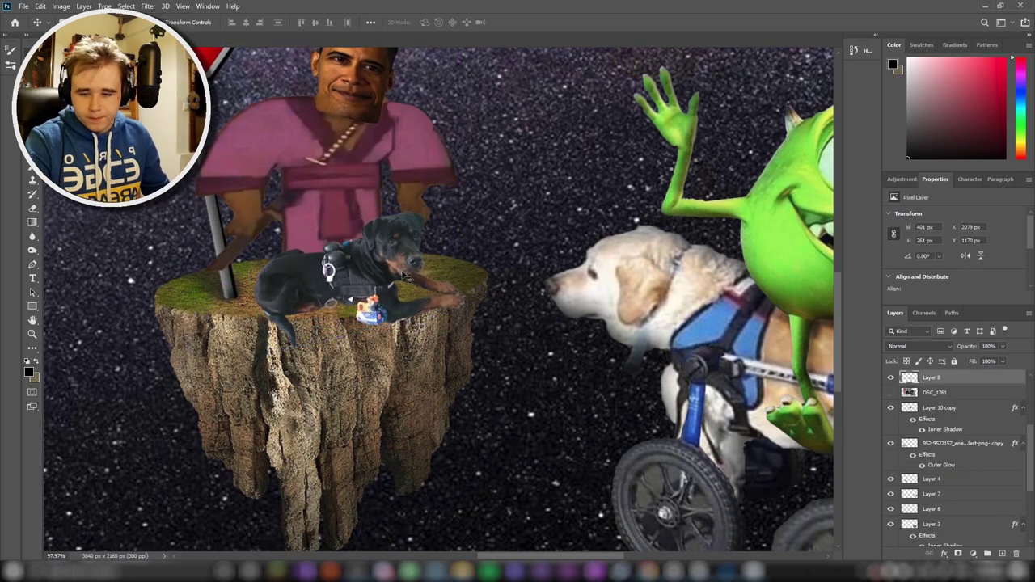
{"action": "scroll", "coordinate": [407, 278], "scroll_direction": "up", "scroll_amount": 5}
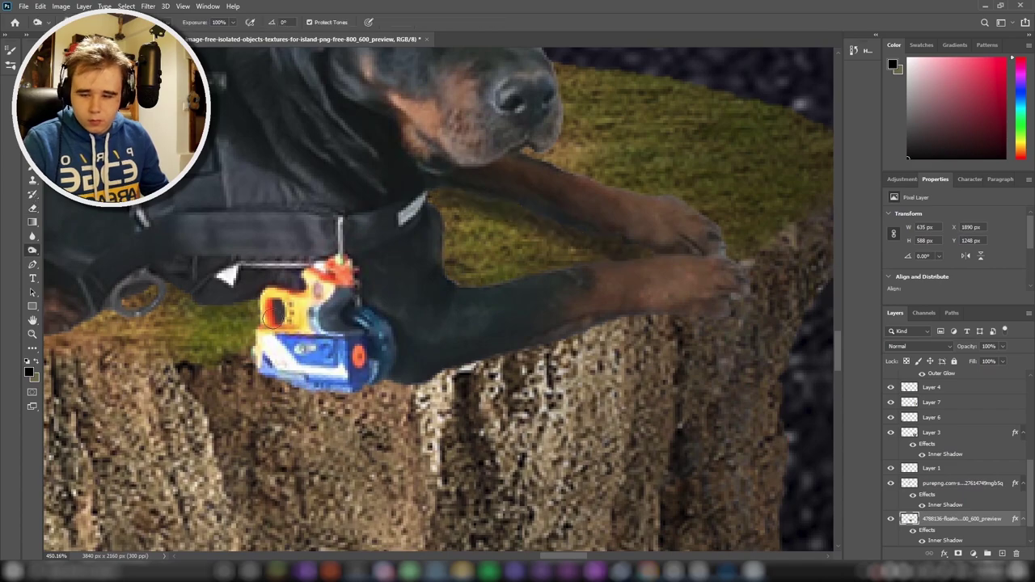
{"action": "scroll", "coordinate": [271, 316], "scroll_direction": "down", "scroll_amount": 4}
{"action": "scroll", "coordinate": [485, 258], "scroll_direction": "down", "scroll_amount": 2}
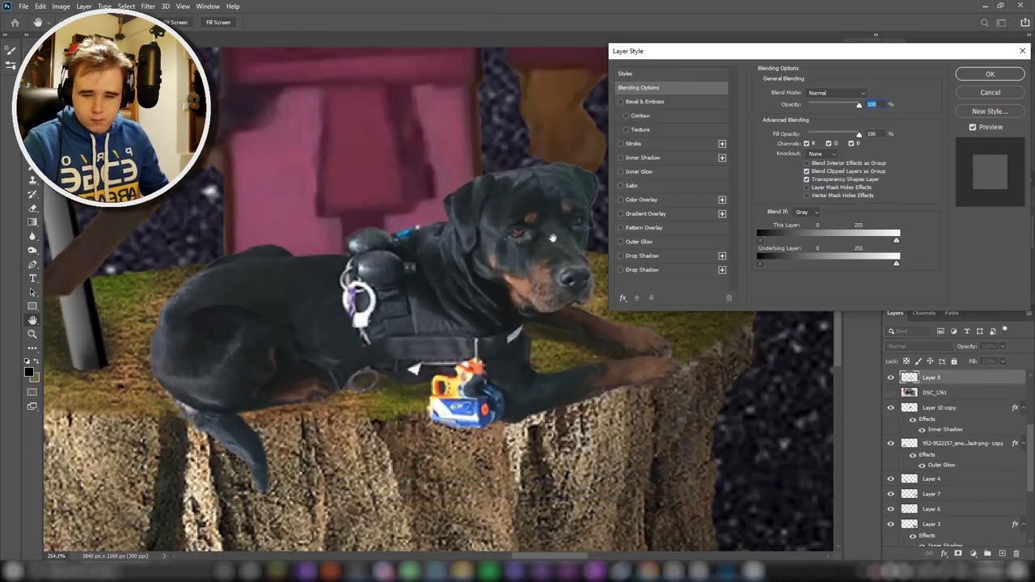
{"action": "left_click", "coordinate": [620, 157]}
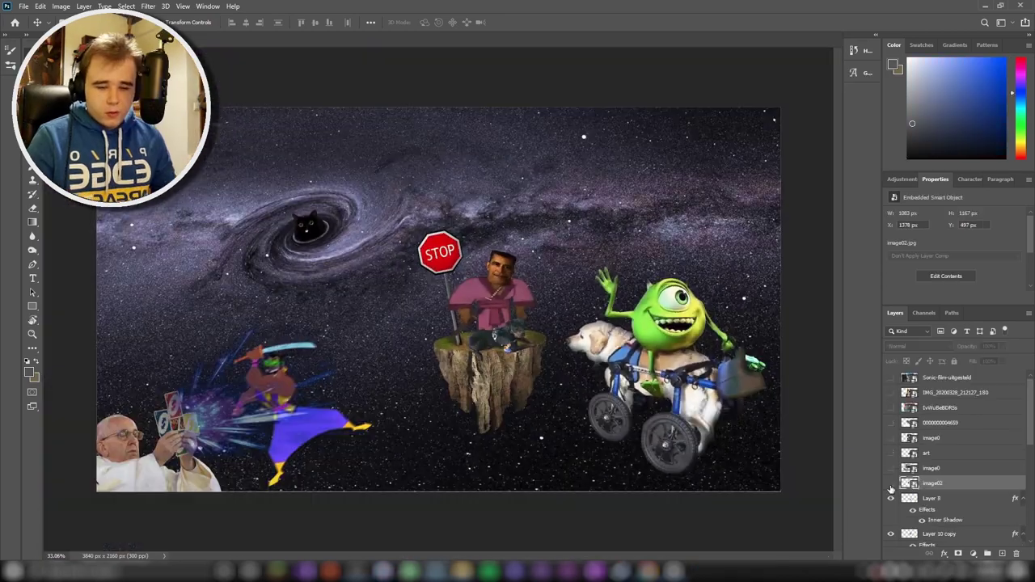
- Hide the spider layer and place the 286523 flat-earth picture into the collage
{"action": "left_click", "coordinate": [890, 483]}
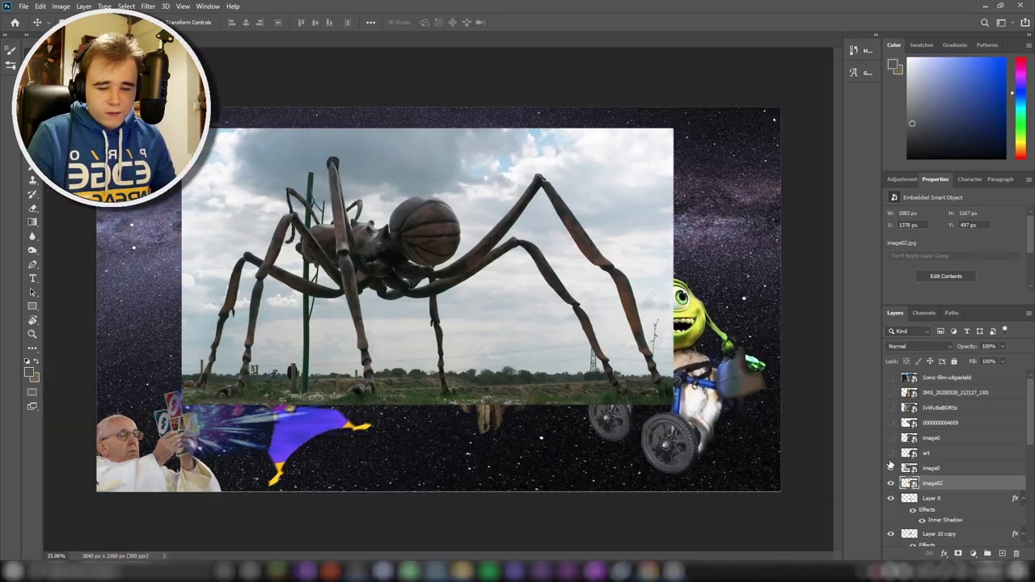
{"action": "left_click", "coordinate": [892, 453]}
{"action": "left_click", "coordinate": [890, 468]}
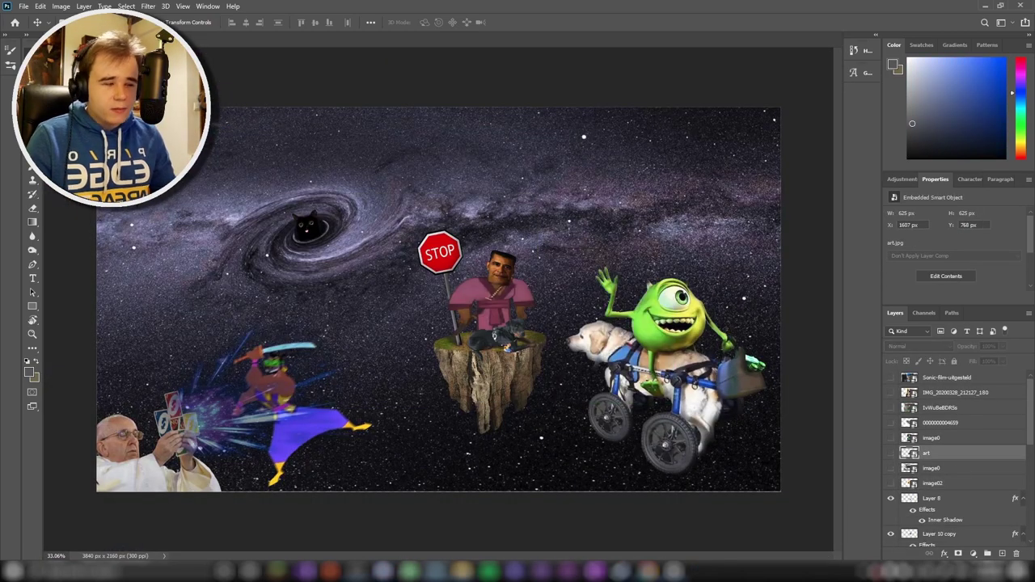
{"action": "left_click_drag", "start_coordinate": [545, 396], "coordinate": [546, 396]}
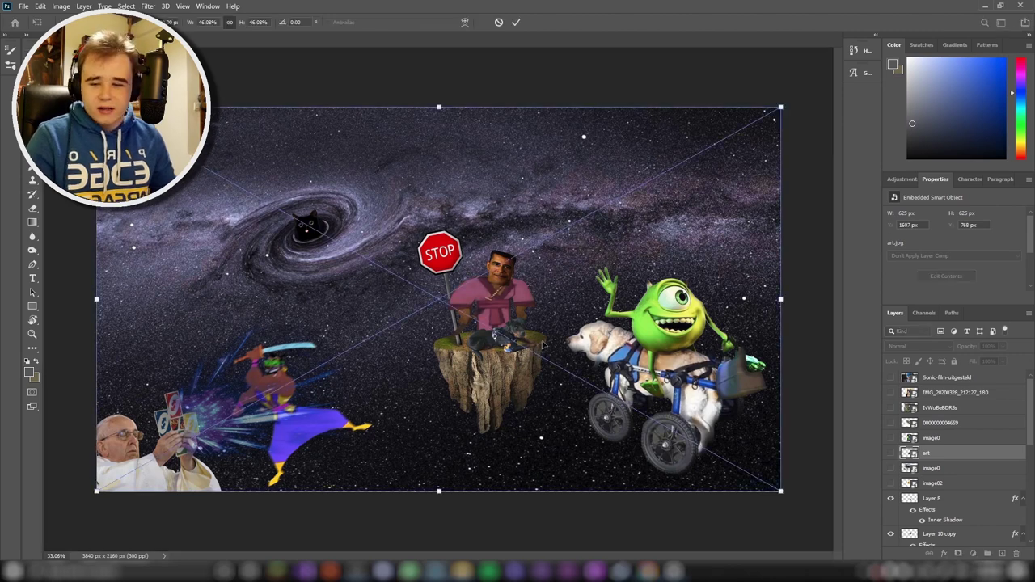
{"action": "key", "text": "Return"}
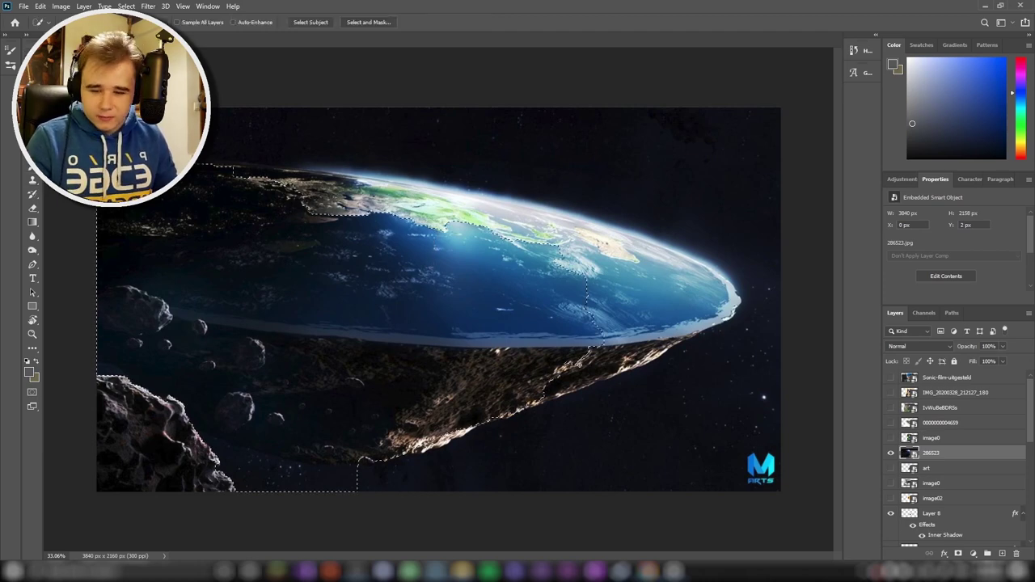
- Quick-select the flat Earth disc with its rocky underside and copy it to a new layer
{"action": "scroll", "coordinate": [249, 193], "scroll_direction": "up", "scroll_amount": 3}
{"action": "scroll", "coordinate": [249, 193], "scroll_direction": "up", "scroll_amount": 3}
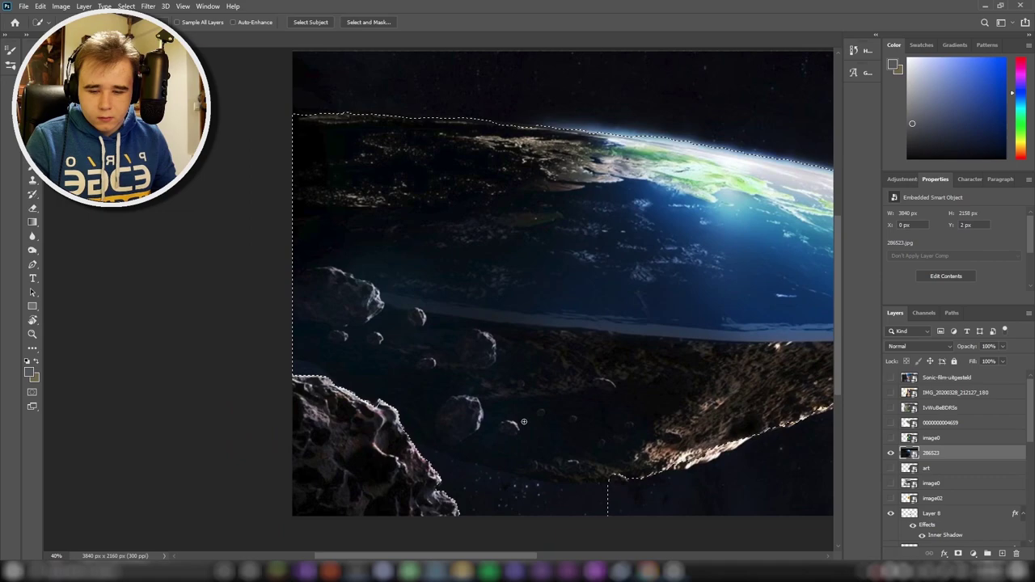
{"action": "left_click_drag", "start_coordinate": [805, 224], "coordinate": [592, 433]}
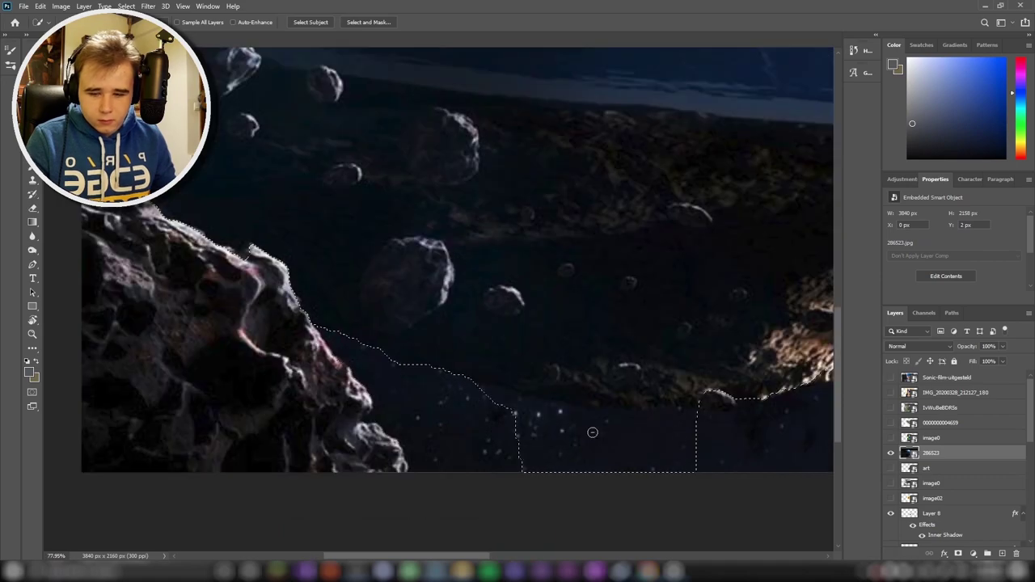
{"action": "mouse_move", "coordinate": [580, 393]}
{"action": "left_mouse_down"}
{"action": "mouse_move", "coordinate": [437, 361]}
{"action": "mouse_move", "coordinate": [609, 207]}
{"action": "mouse_move", "coordinate": [368, 319]}
{"action": "left_mouse_up"}
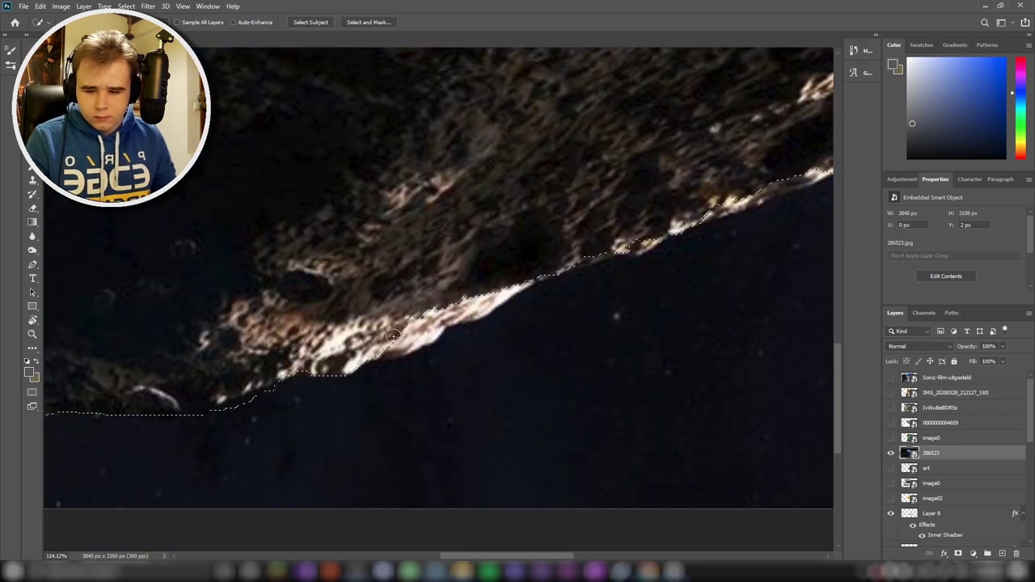
{"action": "key", "text": "ctrl+0"}
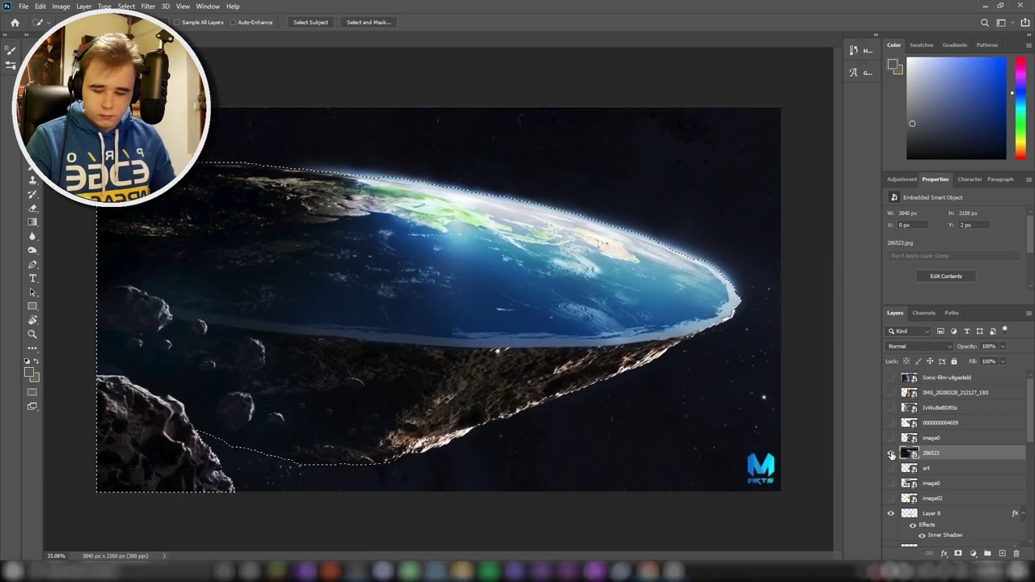
{"action": "key", "text": "ctrl+j"}
- Hide 286523, flip the flat Earth horizontally, then rotate and shrink it into the upper right
{"action": "left_click", "coordinate": [891, 468]}
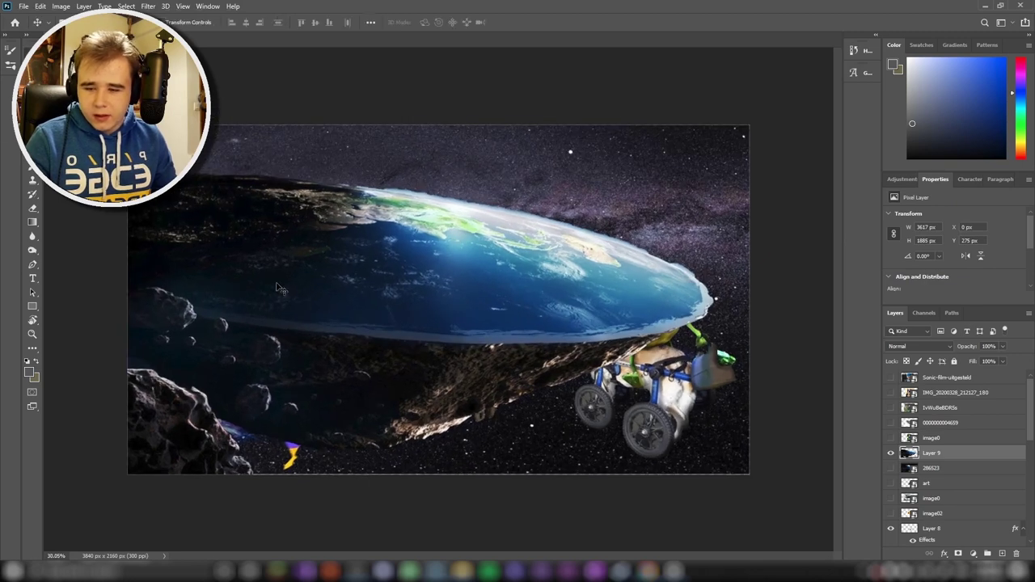
{"action": "key", "text": "ctrl+t"}
{"action": "left_click_drag", "start_coordinate": [281, 289], "coordinate": [409, 296]}
{"action": "right_click", "coordinate": [409, 296]}
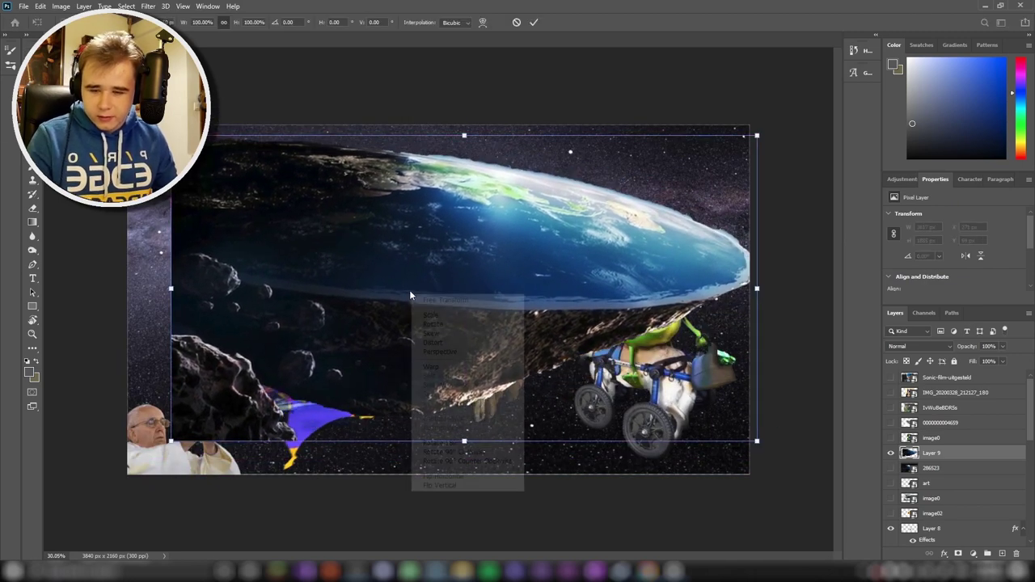
{"action": "left_click", "coordinate": [444, 477]}
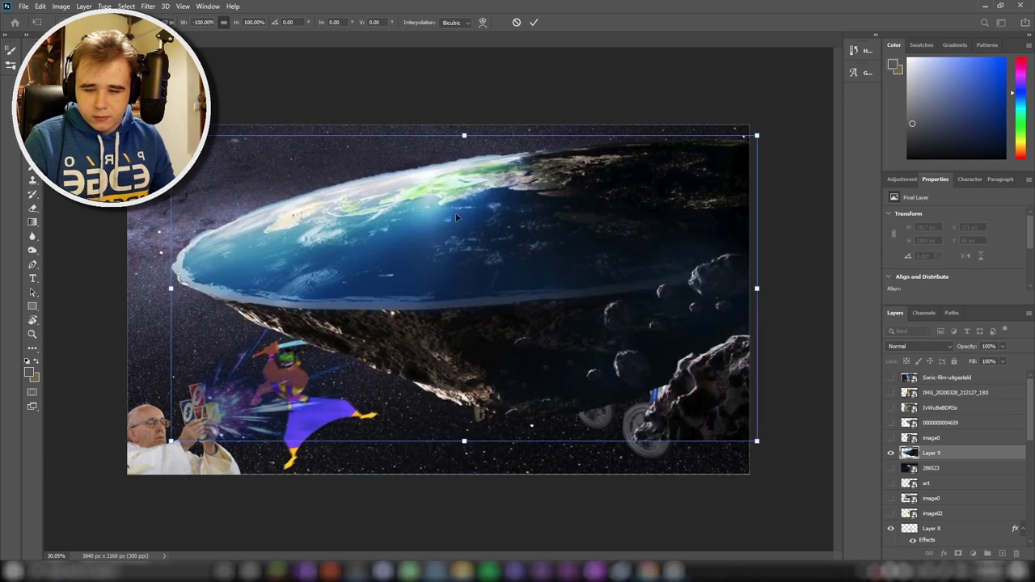
{"action": "left_click_drag", "start_coordinate": [444, 477], "coordinate": [421, 485]}
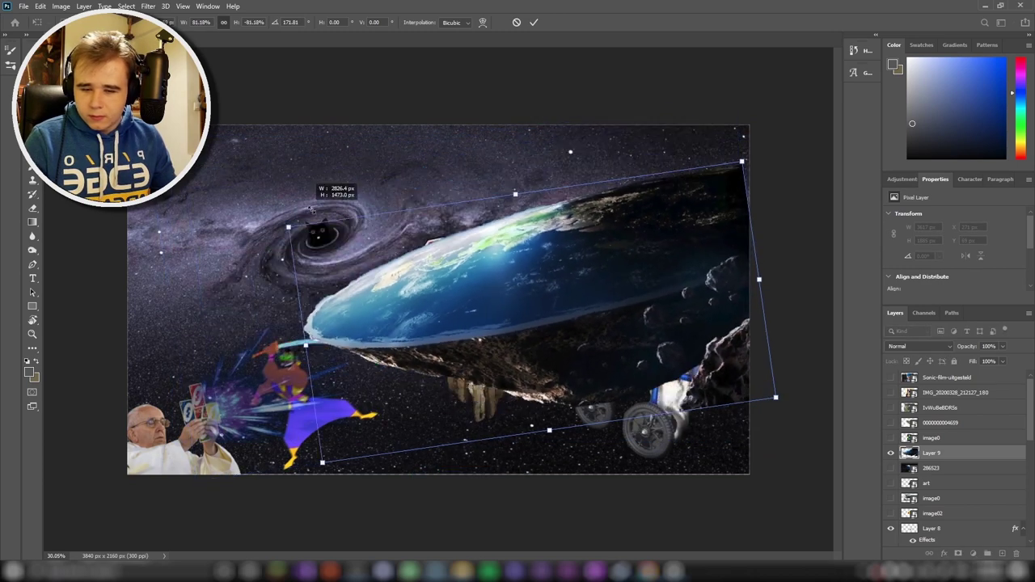
{"action": "left_click_drag", "start_coordinate": [162, 153], "coordinate": [444, 277]}
{"action": "left_click_drag", "start_coordinate": [607, 354], "coordinate": [599, 263]}
{"action": "left_click_drag", "start_coordinate": [736, 128], "coordinate": [798, 144]}
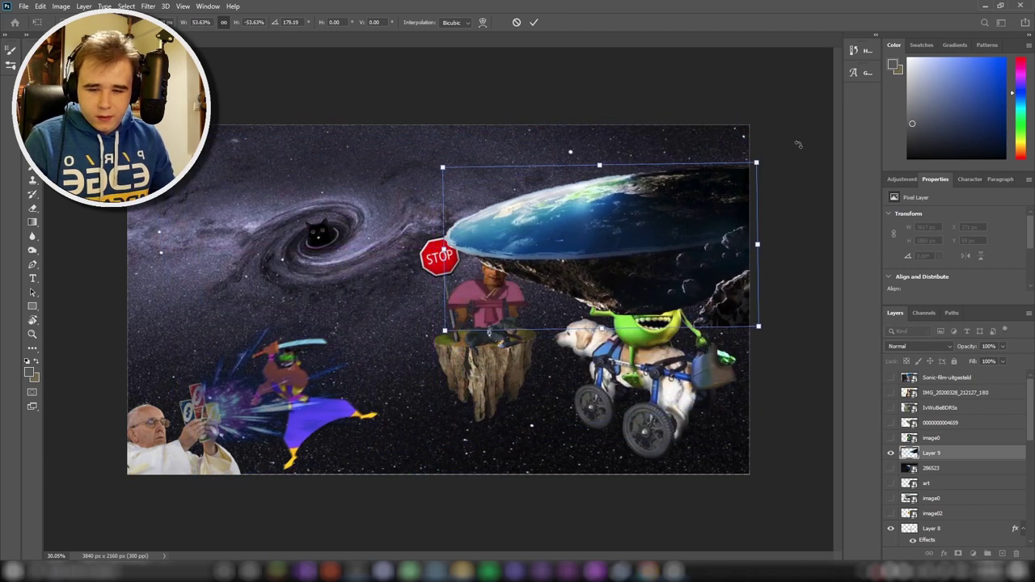
{"action": "left_click_drag", "start_coordinate": [444, 330], "coordinate": [479, 309]}
{"action": "left_click_drag", "start_coordinate": [643, 235], "coordinate": [643, 233]}
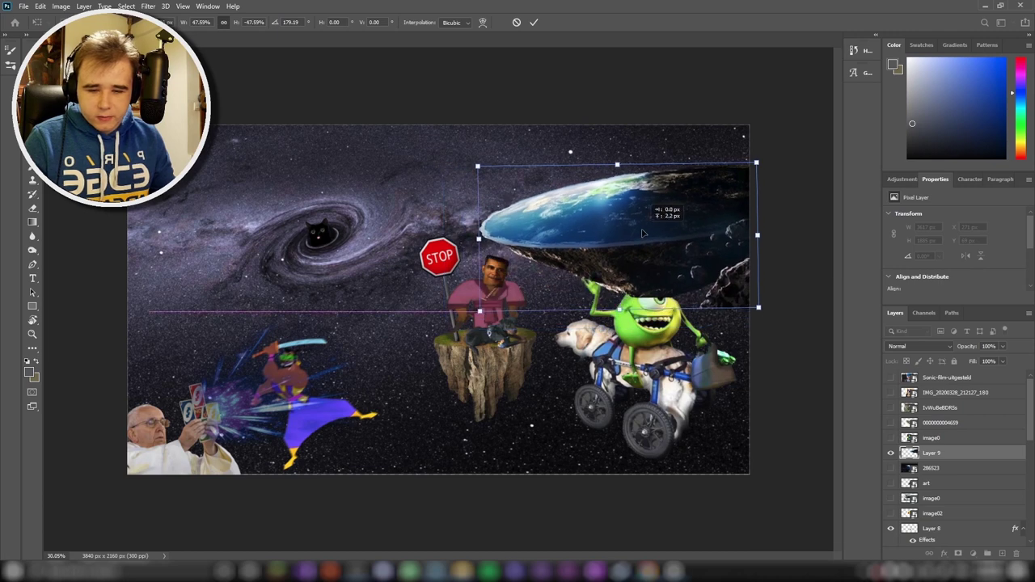
{"action": "key", "text": "Return"}
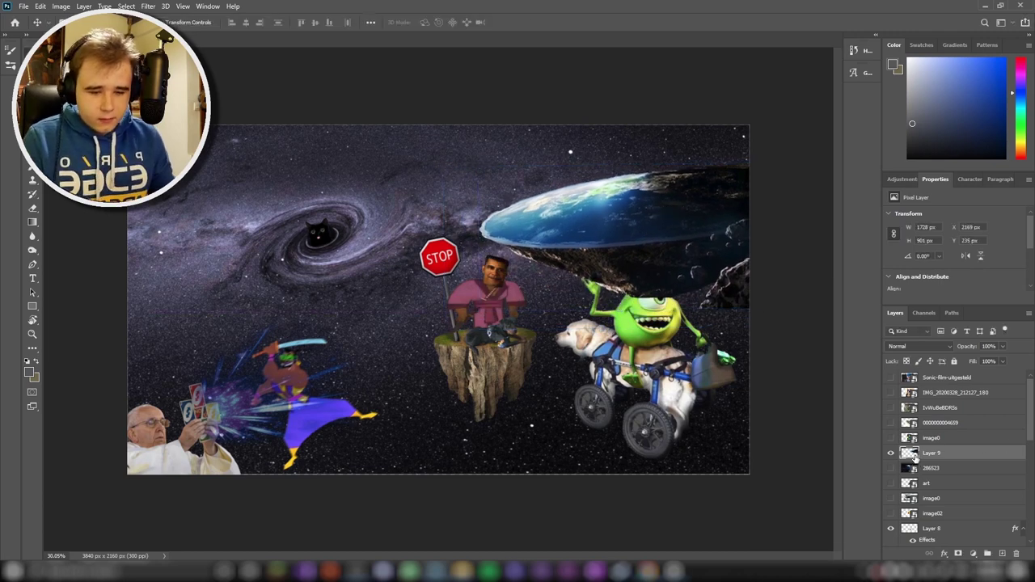
- Move Layer 9 down the stack to sit just above image01
{"action": "left_click_drag", "start_coordinate": [927, 469], "coordinate": [936, 521]}
{"action": "scroll", "coordinate": [938, 485], "scroll_direction": "down", "scroll_amount": 3}
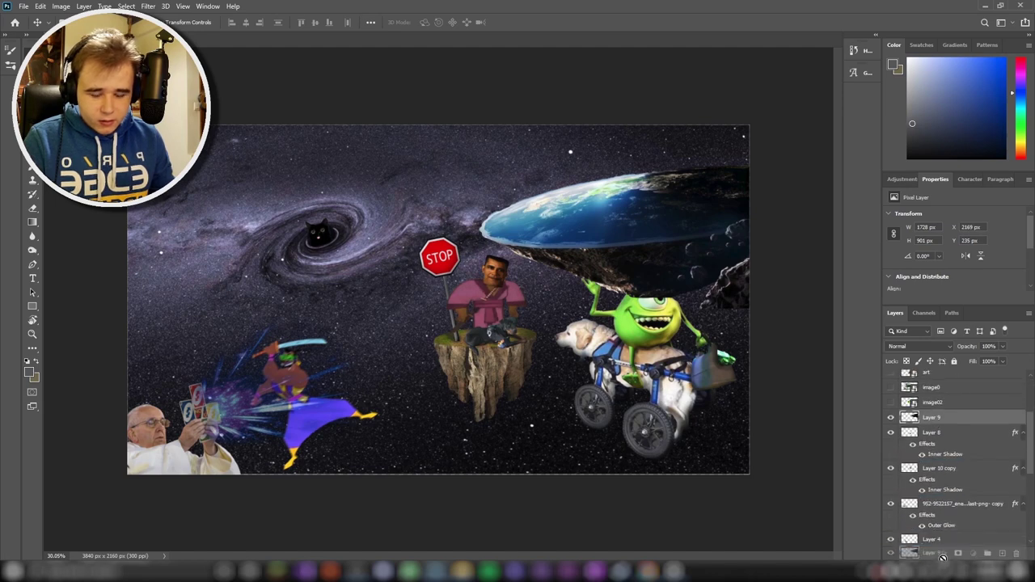
{"action": "left_click_drag", "start_coordinate": [942, 557], "coordinate": [938, 530]}
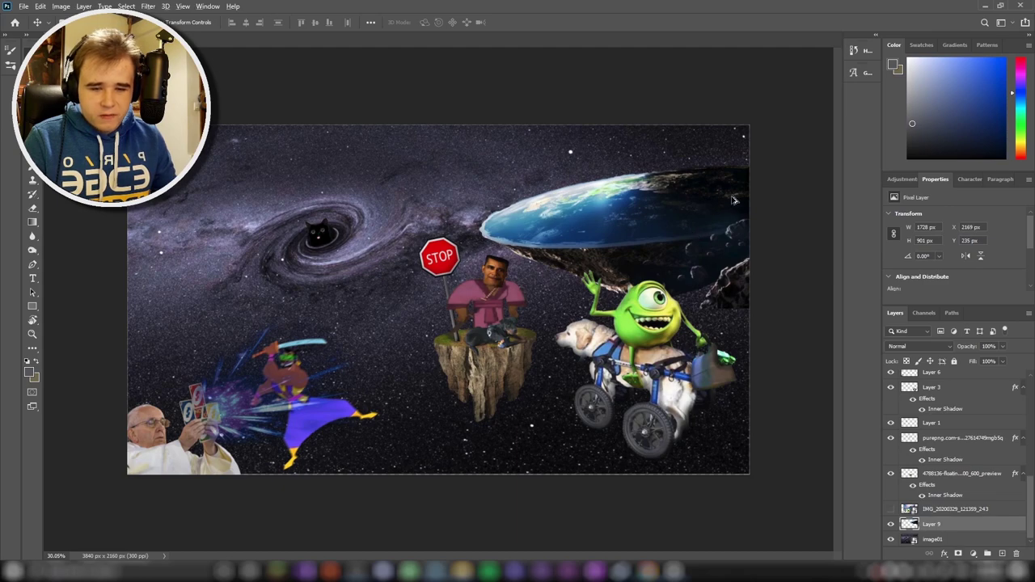
{"action": "scroll", "coordinate": [722, 219], "scroll_direction": "up", "scroll_amount": 2}
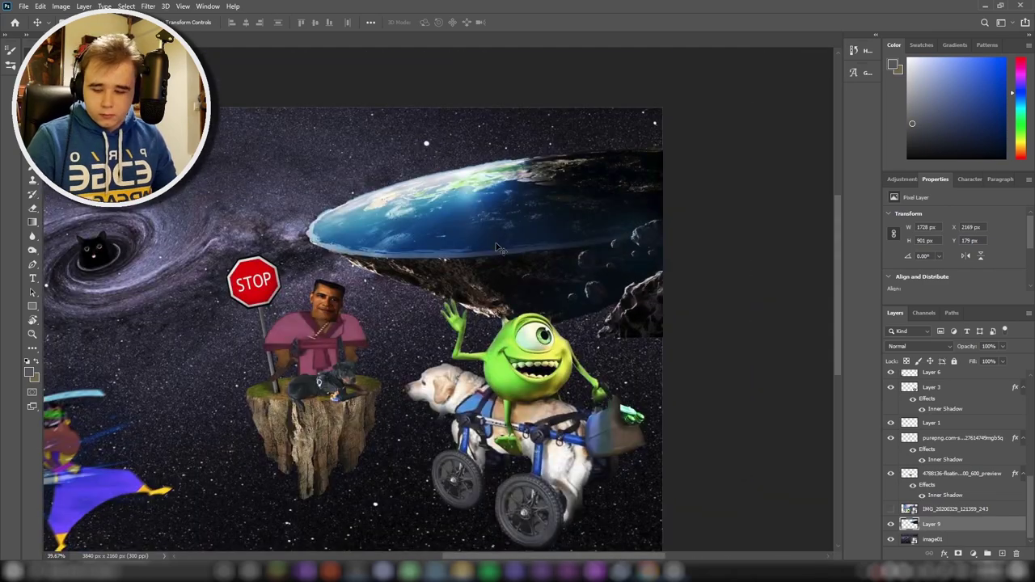
- Rescale the flat Earth to about 84% and shift it right and up
{"action": "key", "text": "ctrl+t"}
{"action": "left_click_drag", "start_coordinate": [310, 150], "coordinate": [337, 167]}
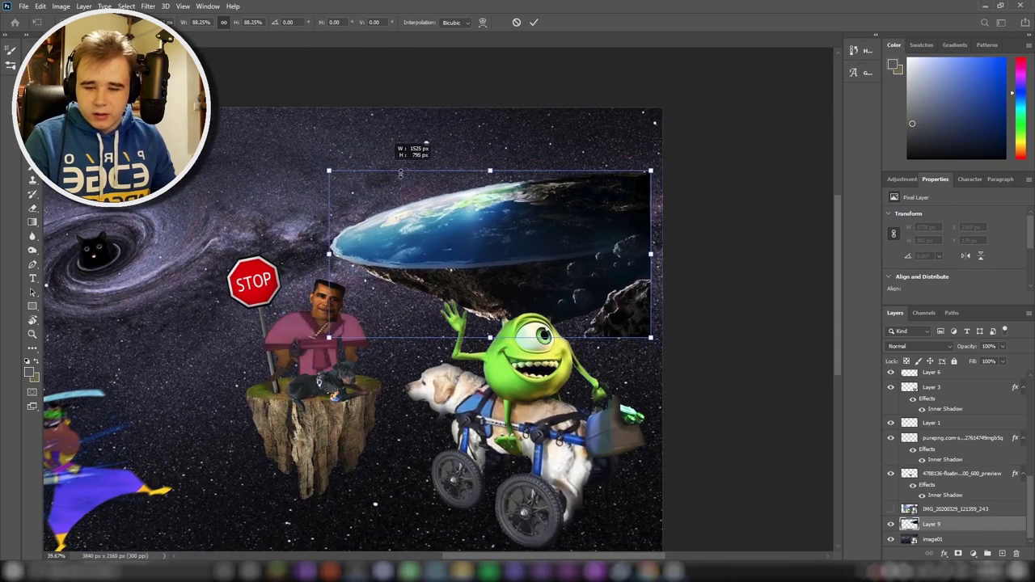
{"action": "left_click_drag", "start_coordinate": [508, 282], "coordinate": [531, 265]}
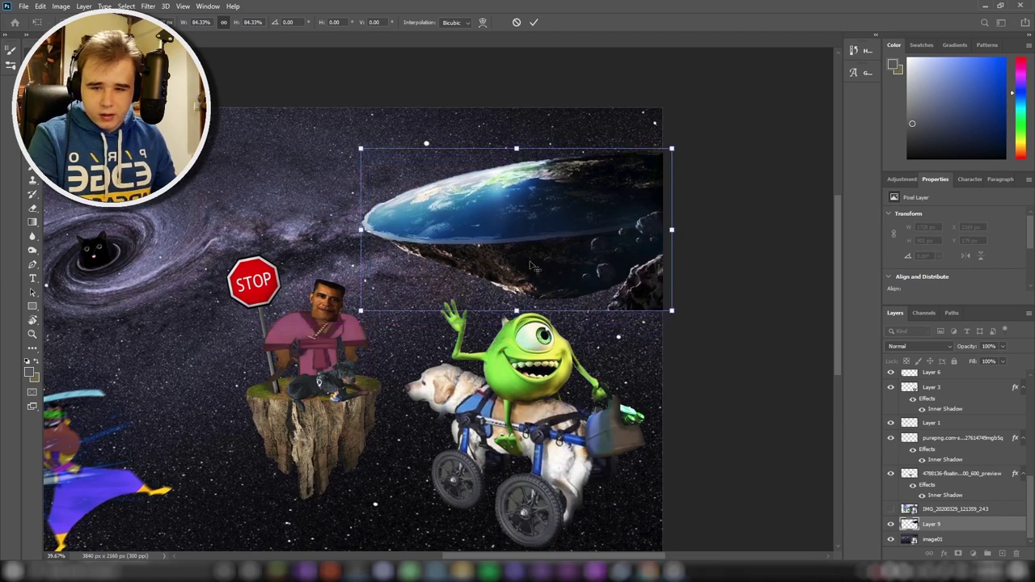
{"action": "key", "text": "Return"}
{"action": "scroll", "coordinate": [656, 325], "scroll_direction": "up", "scroll_amount": 2}
{"action": "scroll", "coordinate": [656, 325], "scroll_direction": "up", "scroll_amount": 2}
- Scroll the view to inspect the hard-edged leftover background below the flat Earth's rocks
{"action": "scroll", "coordinate": [656, 325], "scroll_direction": "up", "scroll_amount": 2}
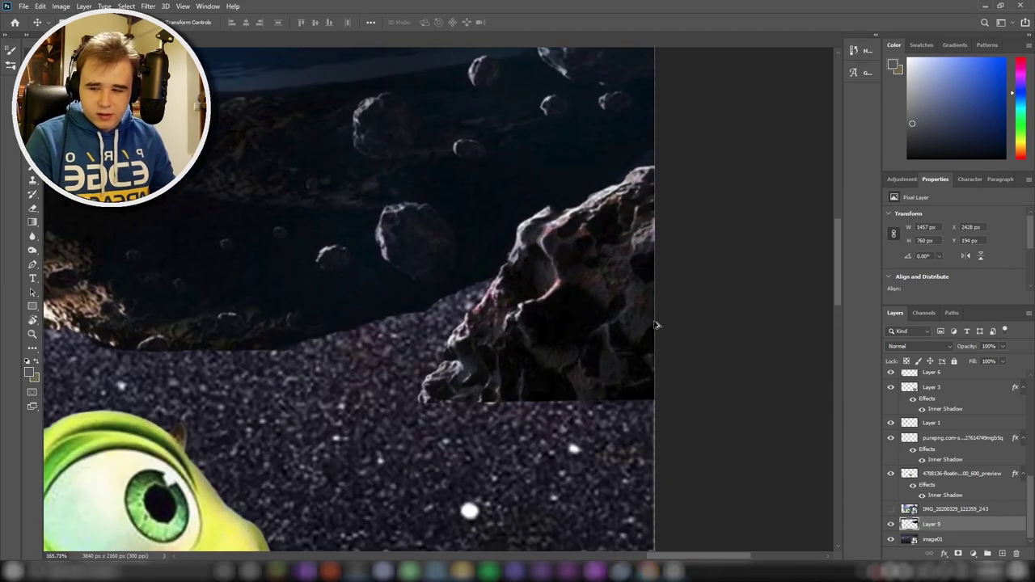
{"action": "scroll", "coordinate": [96, 237], "scroll_direction": "down", "scroll_amount": 2}
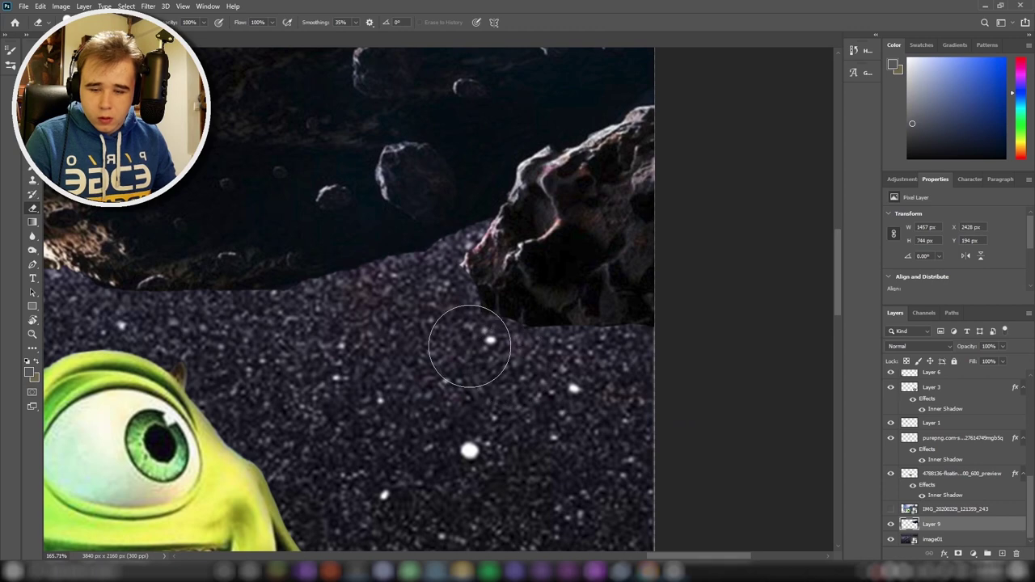
{"action": "scroll", "coordinate": [415, 370], "scroll_direction": "down", "scroll_amount": 2}
{"action": "scroll", "coordinate": [326, 363], "scroll_direction": "down", "scroll_amount": 2}
{"action": "scroll", "coordinate": [347, 337], "scroll_direction": "up", "scroll_amount": 1}
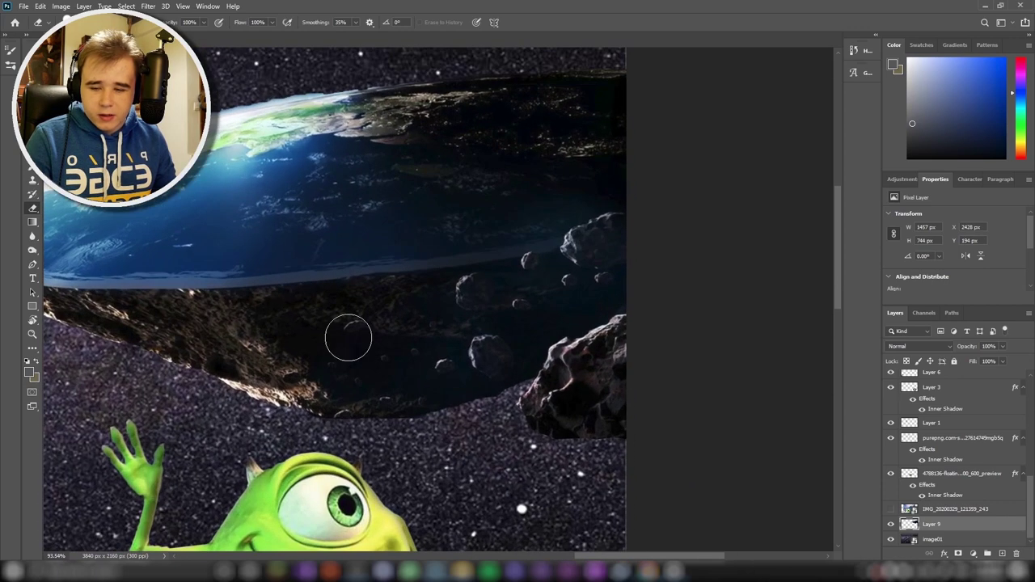
{"action": "scroll", "coordinate": [513, 335], "scroll_direction": "down", "scroll_amount": 3}
{"action": "scroll", "coordinate": [513, 335], "scroll_direction": "down", "scroll_amount": 3}
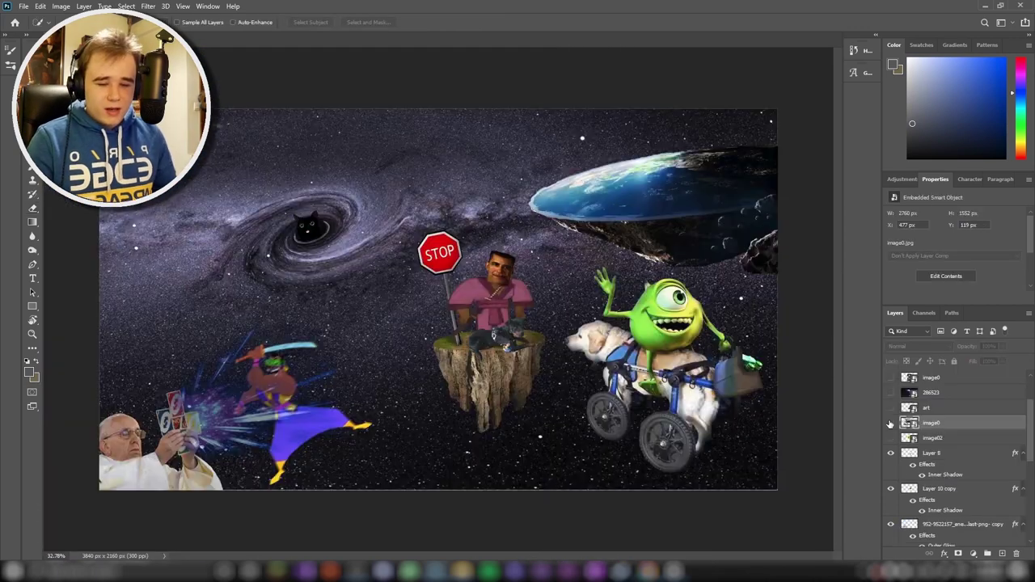
- Show the spider picture on image0 and quick-select the spider's legs
{"action": "left_click", "coordinate": [890, 423]}
{"action": "scroll", "coordinate": [338, 241], "scroll_direction": "up", "scroll_amount": 2}
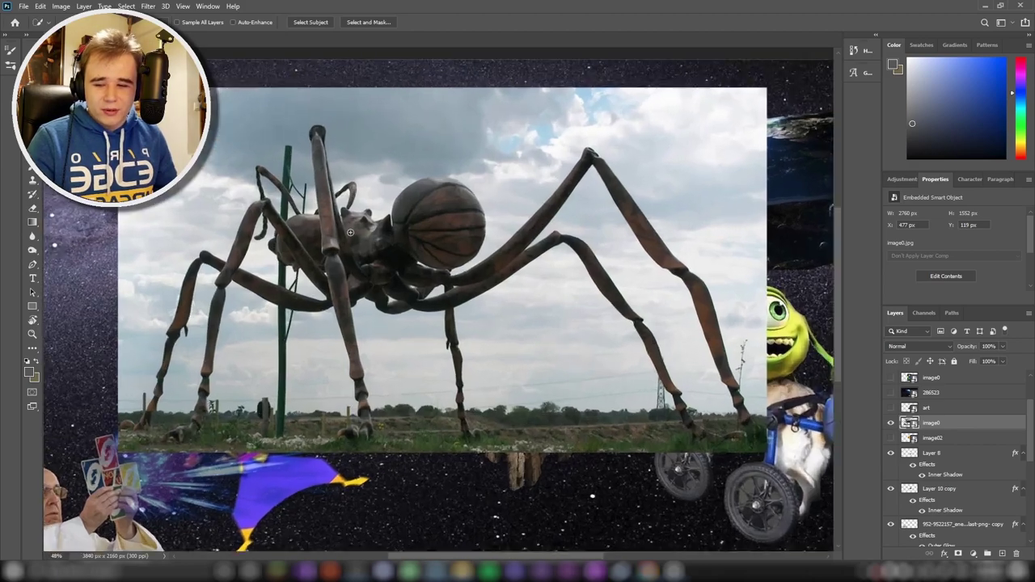
{"action": "scroll", "coordinate": [292, 229], "scroll_direction": "up", "scroll_amount": 2}
{"action": "scroll", "coordinate": [387, 245], "scroll_direction": "up", "scroll_amount": 2}
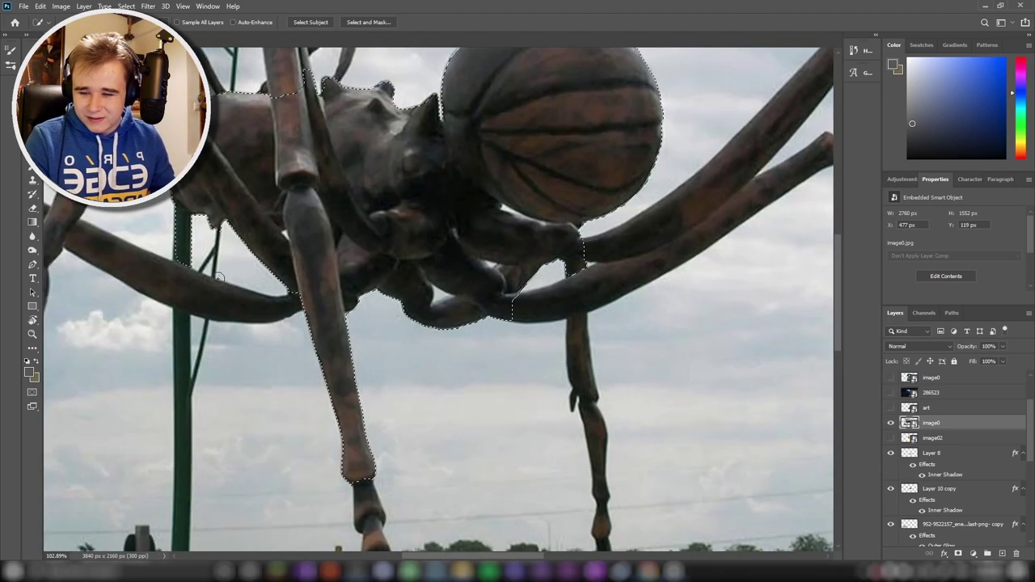
{"action": "scroll", "coordinate": [365, 245], "scroll_direction": "up", "scroll_amount": 2}
{"action": "left_click_drag", "start_coordinate": [365, 245], "coordinate": [236, 423]}
{"action": "scroll", "coordinate": [171, 441], "scroll_direction": "up", "scroll_amount": 2}
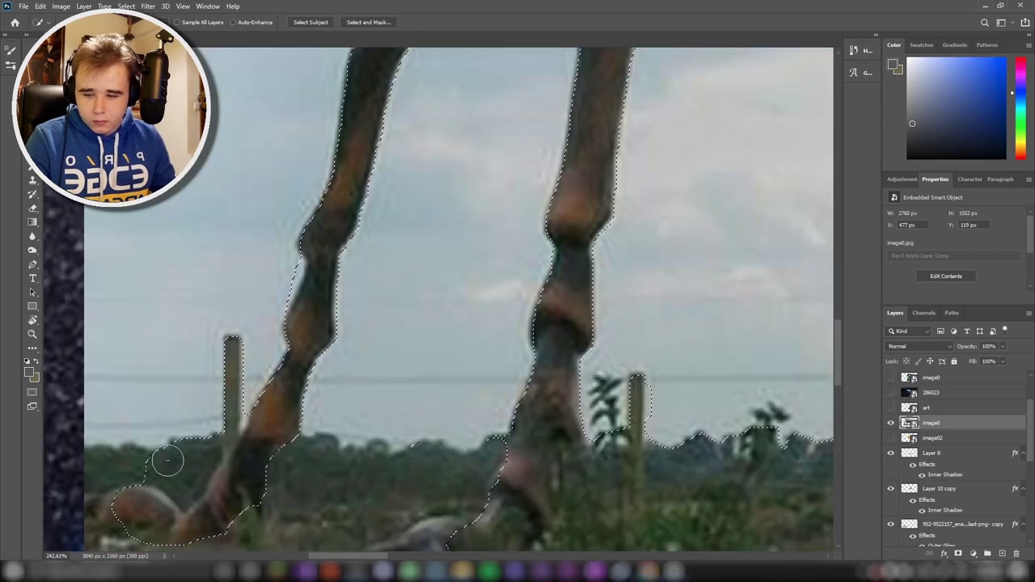
{"action": "scroll", "coordinate": [113, 397], "scroll_direction": "up", "scroll_amount": 2}
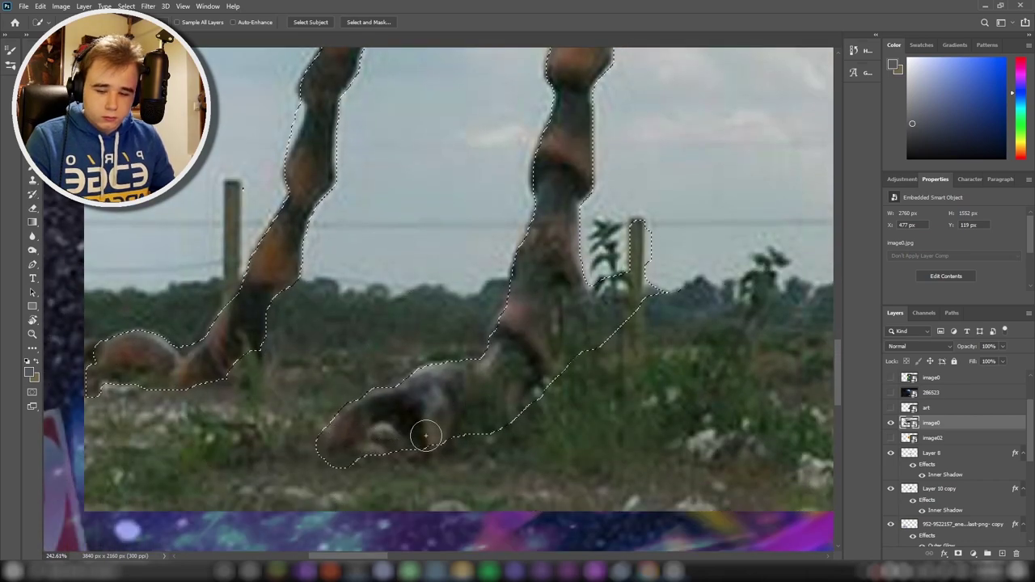
{"action": "scroll", "coordinate": [426, 437], "scroll_direction": "down", "scroll_amount": 2}
{"action": "scroll", "coordinate": [426, 436], "scroll_direction": "down", "scroll_amount": 2}
{"action": "scroll", "coordinate": [691, 310], "scroll_direction": "up", "scroll_amount": 2}
{"action": "scroll", "coordinate": [622, 277], "scroll_direction": "up", "scroll_amount": 1}
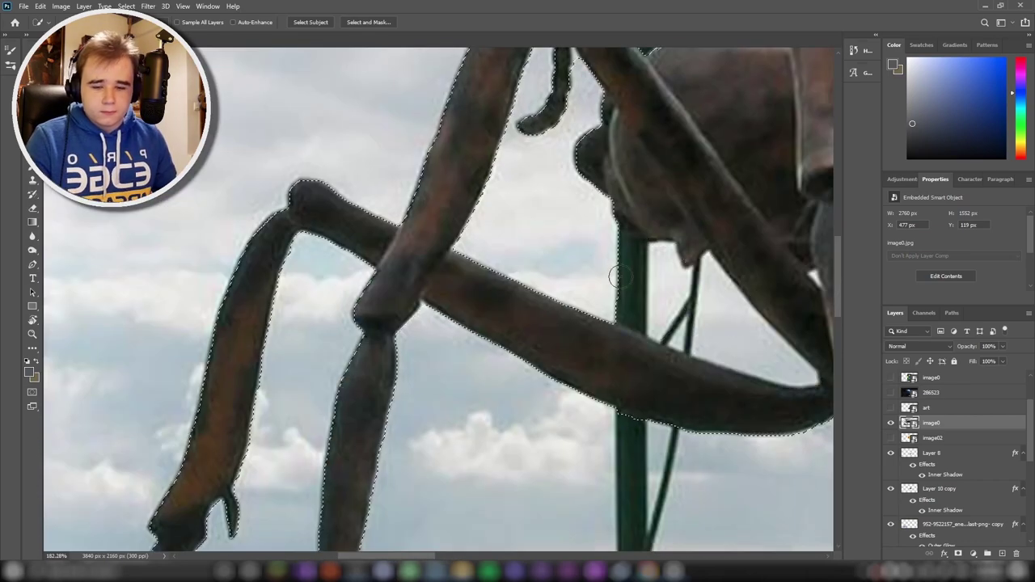
{"action": "scroll", "coordinate": [719, 312], "scroll_direction": "down", "scroll_amount": 2}
{"action": "scroll", "coordinate": [550, 279], "scroll_direction": "up", "scroll_amount": 2}
- Subtract the green pole from the spider selection and extend it down the leftmost foot
{"action": "left_click", "coordinate": [630, 326], "text": "alt"}
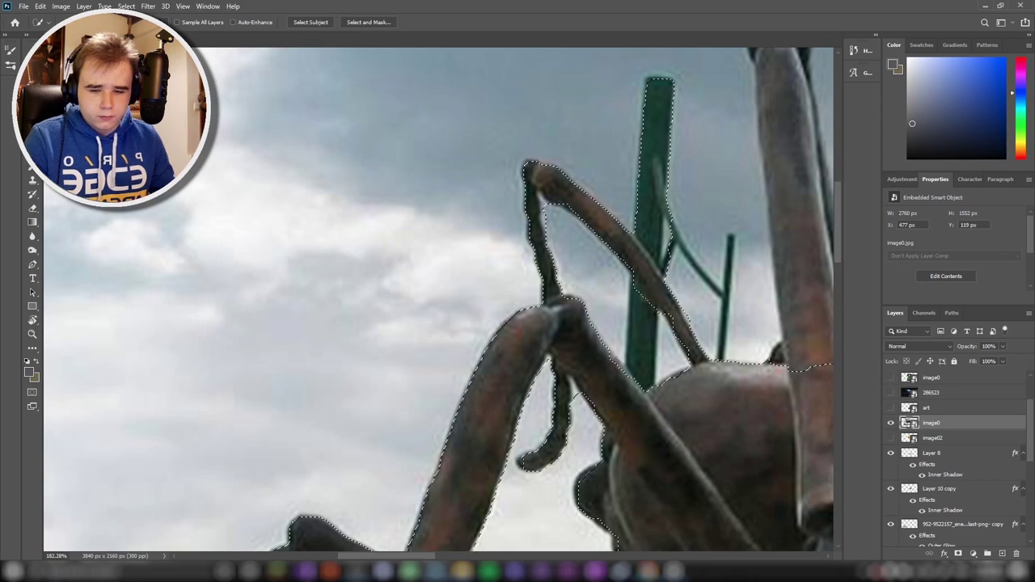
{"action": "scroll", "coordinate": [647, 317], "scroll_direction": "down", "scroll_amount": 1}
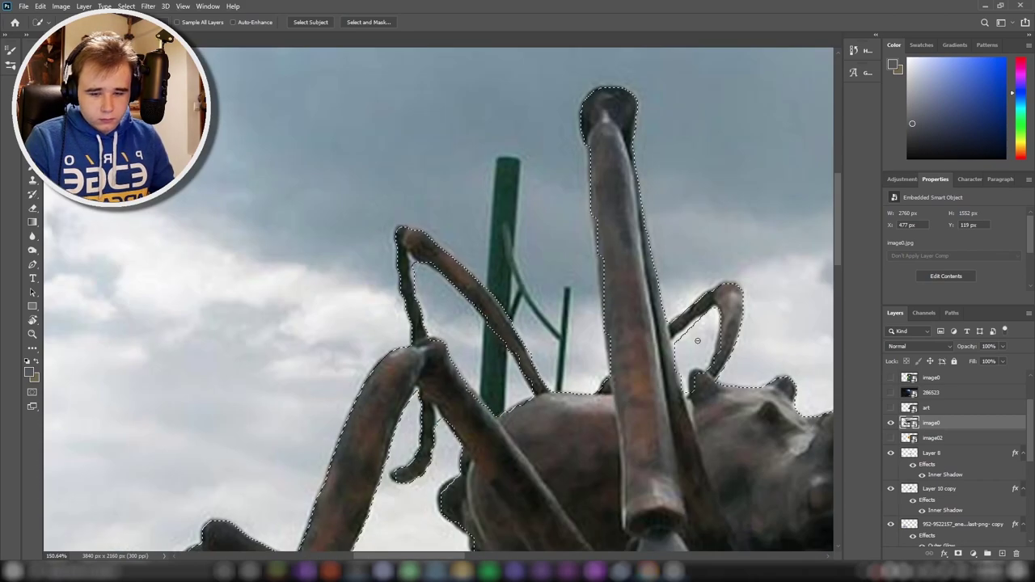
{"action": "scroll", "coordinate": [697, 340], "scroll_direction": "down", "scroll_amount": 3}
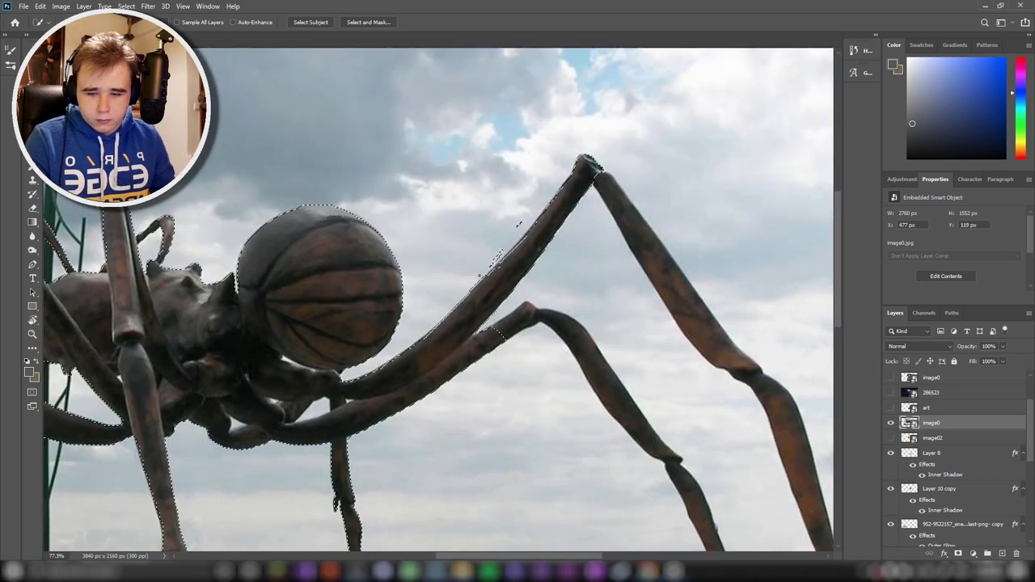
{"action": "left_click_drag", "start_coordinate": [498, 259], "coordinate": [340, 79]}
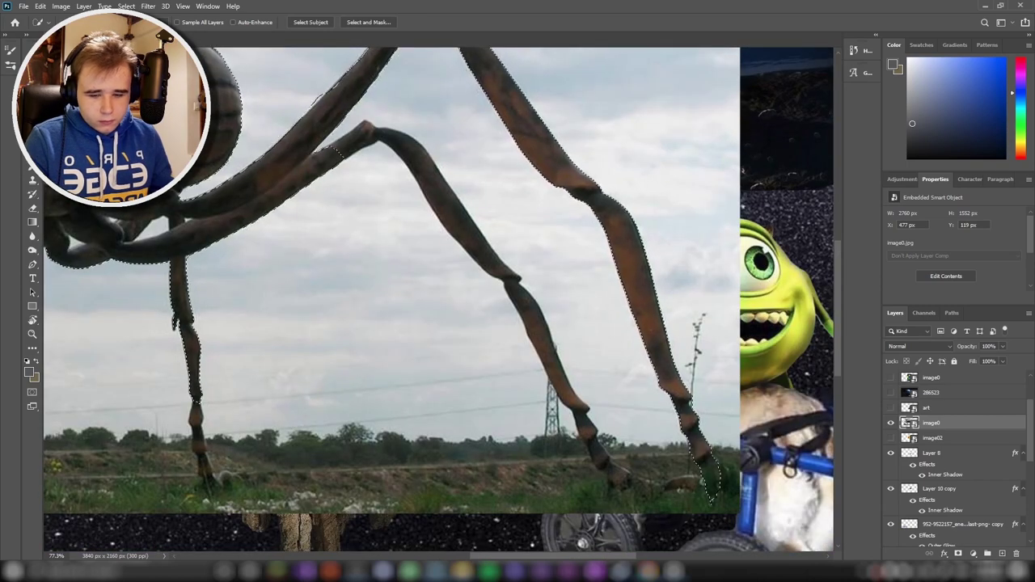
{"action": "scroll", "coordinate": [211, 446], "scroll_direction": "up", "scroll_amount": 3}
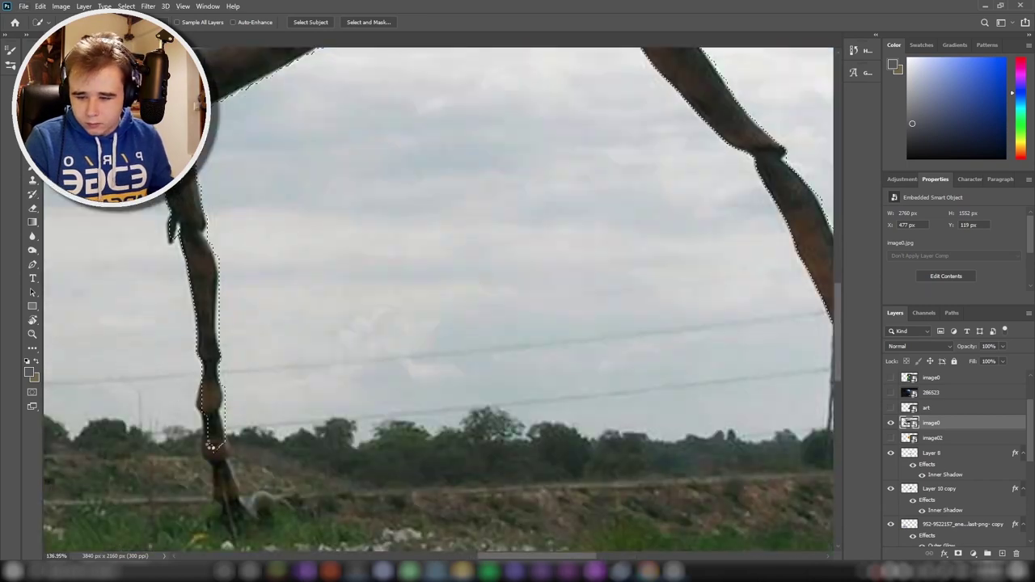
{"action": "left_click_drag", "start_coordinate": [211, 446], "coordinate": [243, 540]}
{"action": "scroll", "coordinate": [260, 506], "scroll_direction": "down", "scroll_amount": 2}
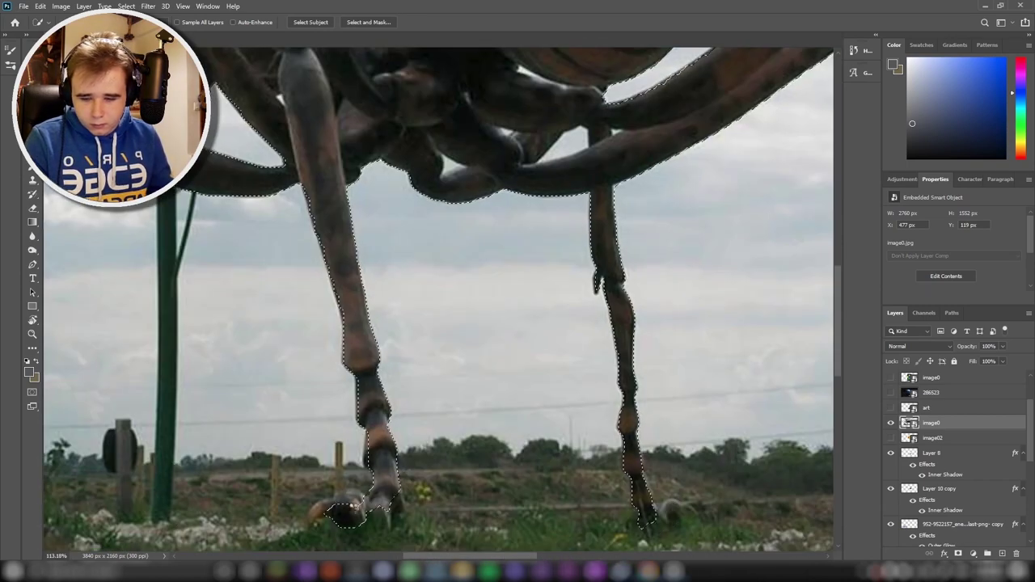
{"action": "scroll", "coordinate": [309, 518], "scroll_direction": "down", "scroll_amount": 1}
{"action": "scroll", "coordinate": [310, 519], "scroll_direction": "down", "scroll_amount": 1}
{"action": "scroll", "coordinate": [364, 364], "scroll_direction": "down", "scroll_amount": 2}
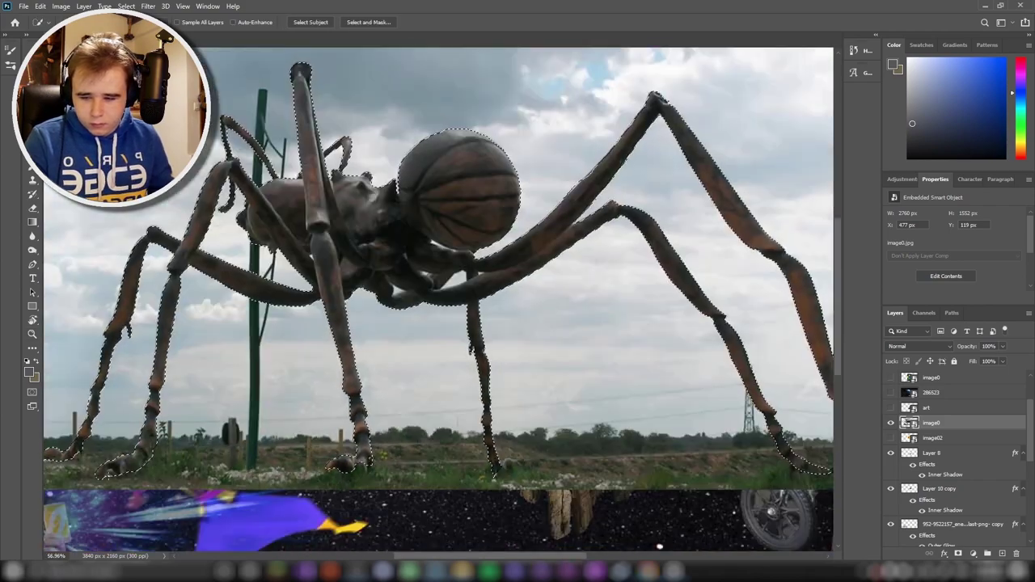
{"action": "scroll", "coordinate": [425, 249], "scroll_direction": "up", "scroll_amount": 4}
{"action": "scroll", "coordinate": [521, 408], "scroll_direction": "up", "scroll_amount": 3}
{"action": "scroll", "coordinate": [487, 434], "scroll_direction": "down", "scroll_amount": 1}
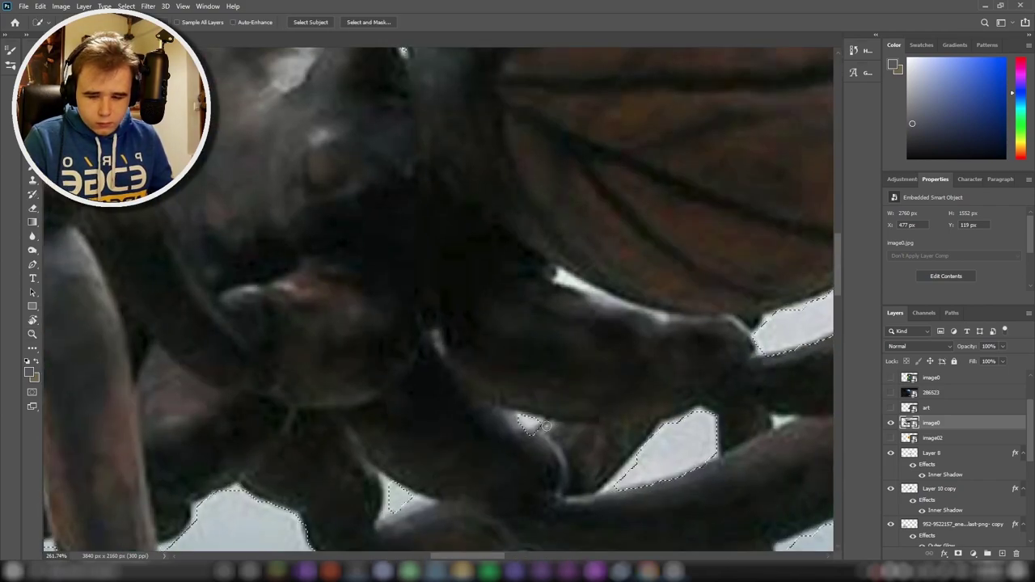
{"action": "scroll", "coordinate": [487, 435], "scroll_direction": "down", "scroll_amount": 3}
{"action": "scroll", "coordinate": [615, 308], "scroll_direction": "up", "scroll_amount": 1}
{"action": "scroll", "coordinate": [693, 252], "scroll_direction": "up", "scroll_amount": 2}
{"action": "scroll", "coordinate": [693, 252], "scroll_direction": "down", "scroll_amount": 3}
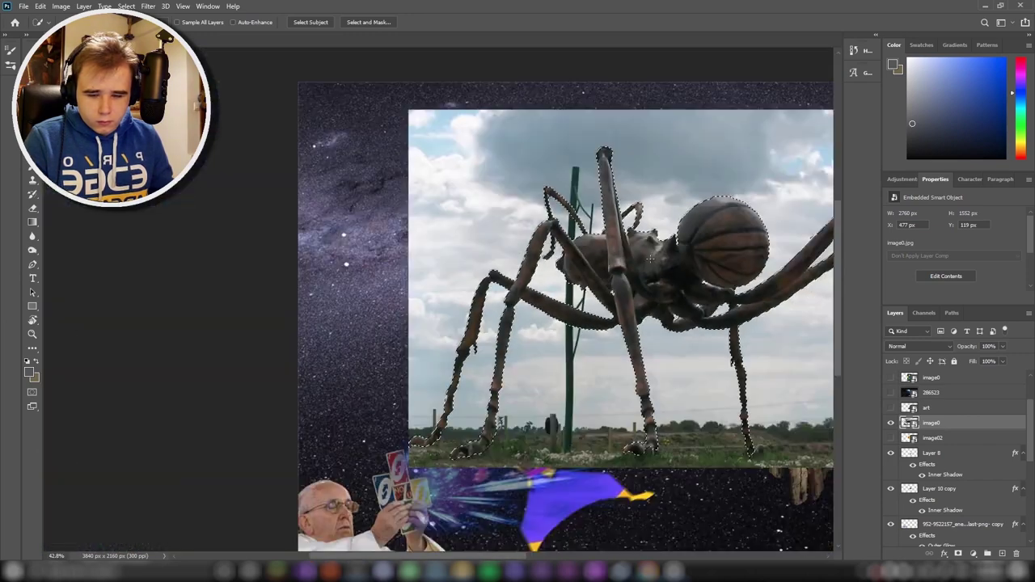
- Copy the selected spider onto its own new layer
{"action": "key", "text": "ctrl+j"}
{"action": "scroll", "coordinate": [485, 243], "scroll_direction": "up", "scroll_amount": 1}
{"action": "scroll", "coordinate": [469, 234], "scroll_direction": "down", "scroll_amount": 1}
{"action": "scroll", "coordinate": [448, 229], "scroll_direction": "up", "scroll_amount": 1}
- Move the spider up-right, then scale it to about 31% and rotate it onto the disc
{"action": "scroll", "coordinate": [448, 230], "scroll_direction": "up", "scroll_amount": 1}
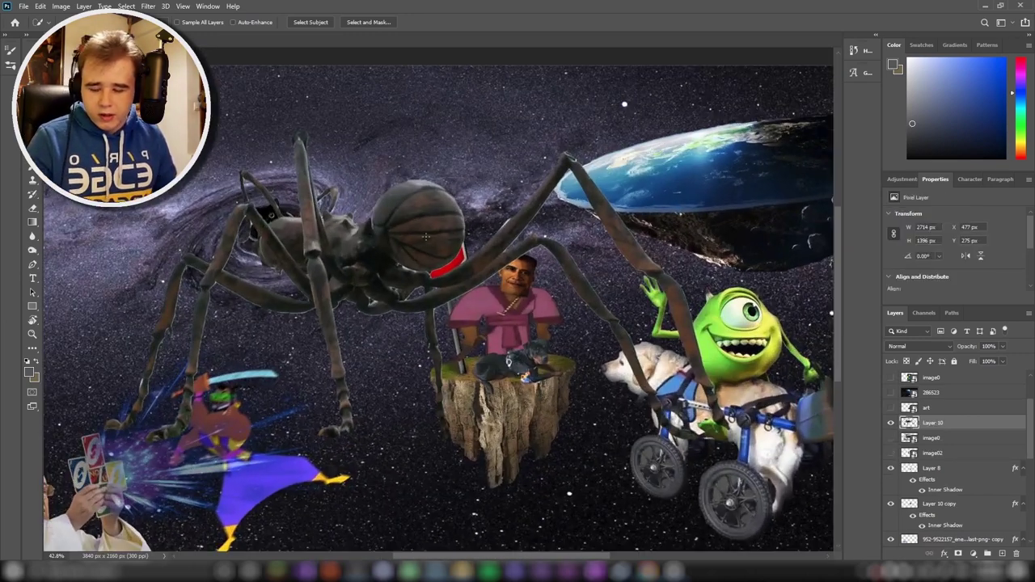
{"action": "scroll", "coordinate": [435, 198], "scroll_direction": "down", "scroll_amount": 1}
{"action": "left_click_drag", "start_coordinate": [435, 198], "coordinate": [616, 149]}
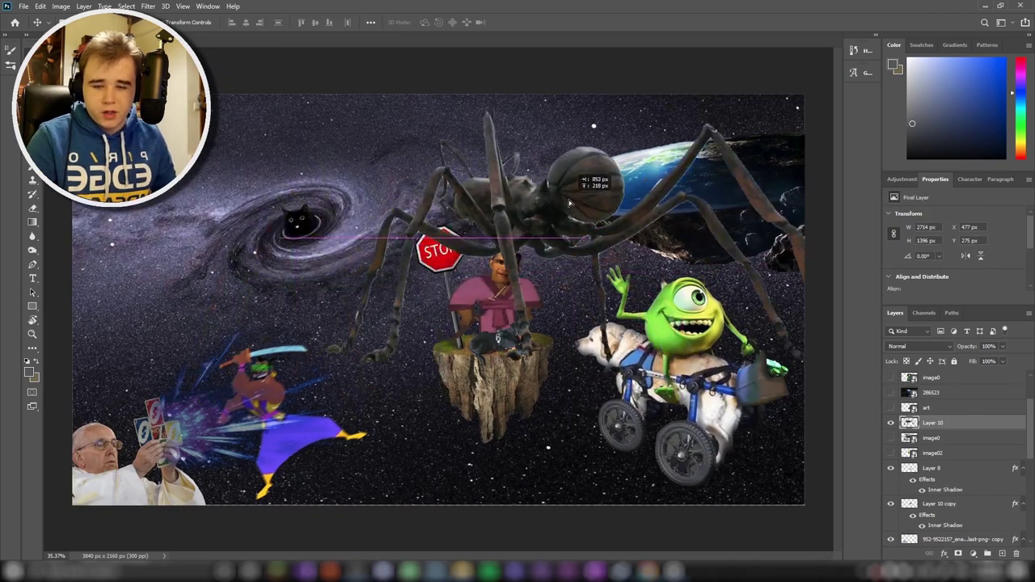
{"action": "key", "text": "ctrl+t"}
{"action": "left_click_drag", "start_coordinate": [298, 72], "coordinate": [596, 70]}
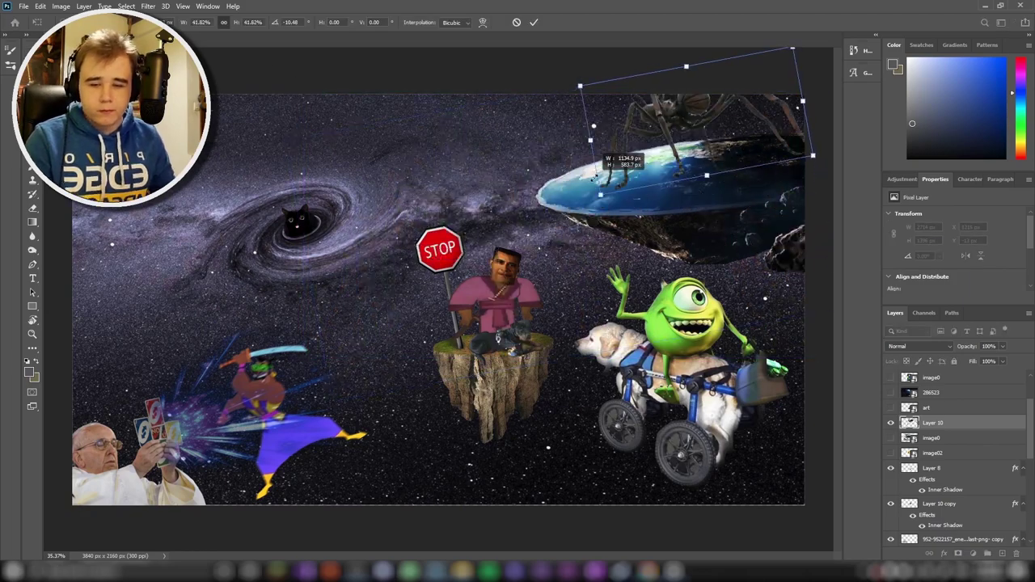
- Distort a corner so the 745 × 520 px spider stands on the flat-earth disc
{"action": "scroll", "coordinate": [624, 139], "scroll_direction": "up", "scroll_amount": 1}
{"action": "scroll", "coordinate": [550, 162], "scroll_direction": "up", "scroll_amount": 3}
{"action": "scroll", "coordinate": [492, 196], "scroll_direction": "up", "scroll_amount": 2}
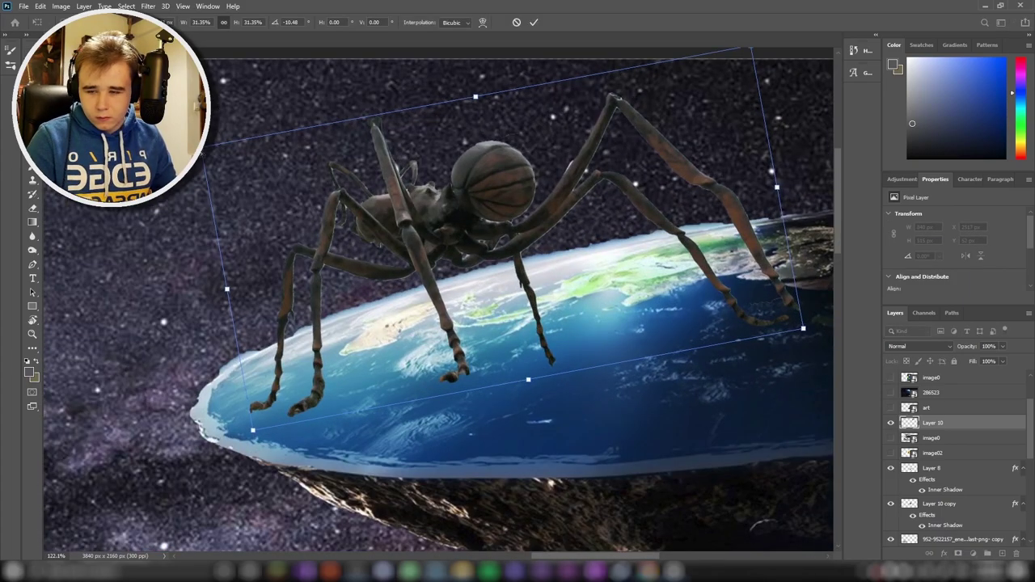
{"action": "scroll", "coordinate": [803, 361], "scroll_direction": "up", "scroll_amount": 1}
{"action": "left_click_drag", "start_coordinate": [803, 361], "coordinate": [731, 349]}
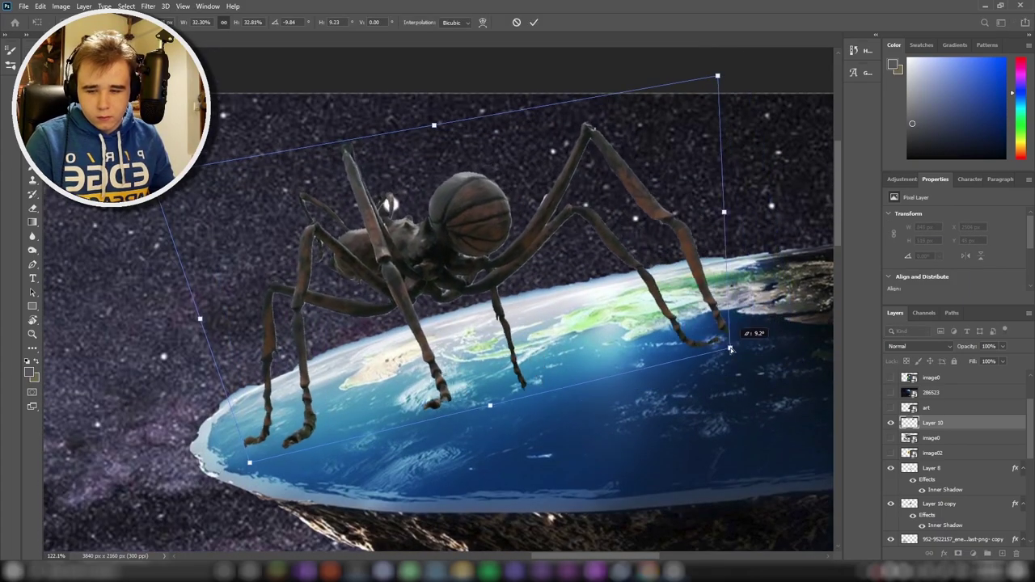
{"action": "key", "text": "Return"}
{"action": "scroll", "coordinate": [496, 325], "scroll_direction": "up", "scroll_amount": 1}
{"action": "scroll", "coordinate": [520, 281], "scroll_direction": "down", "scroll_amount": 1}
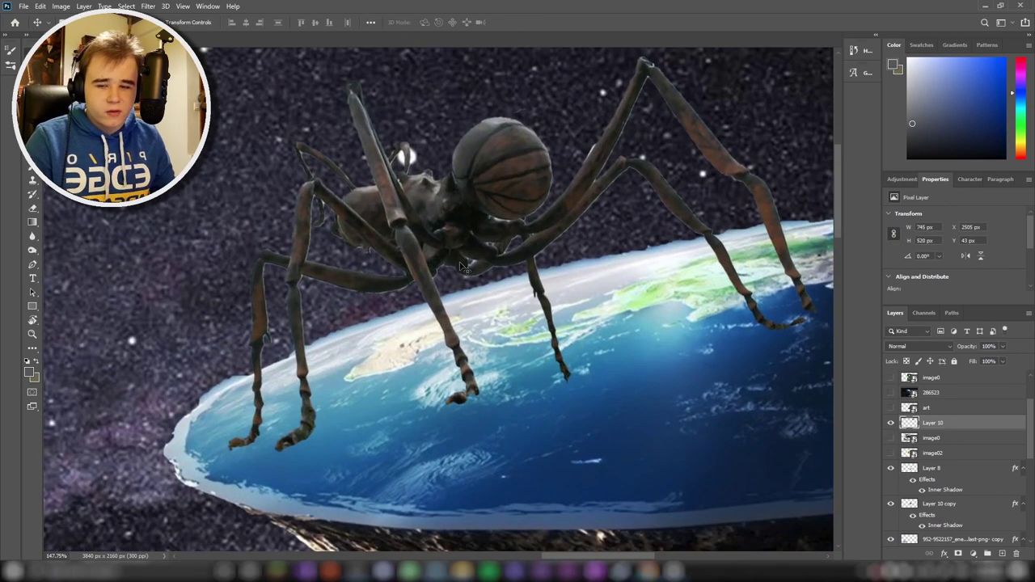
{"action": "scroll", "coordinate": [446, 214], "scroll_direction": "up", "scroll_amount": 2}
{"action": "scroll", "coordinate": [483, 234], "scroll_direction": "down", "scroll_amount": 1}
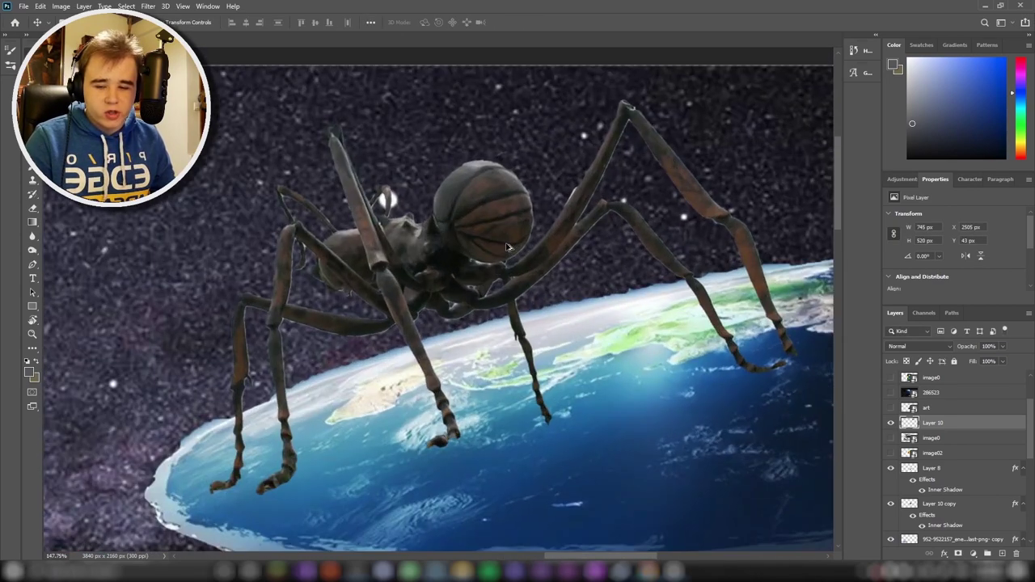
{"action": "scroll", "coordinate": [473, 281], "scroll_direction": "down", "scroll_amount": 3}
{"action": "scroll", "coordinate": [473, 281], "scroll_direction": "up", "scroll_amount": 3}
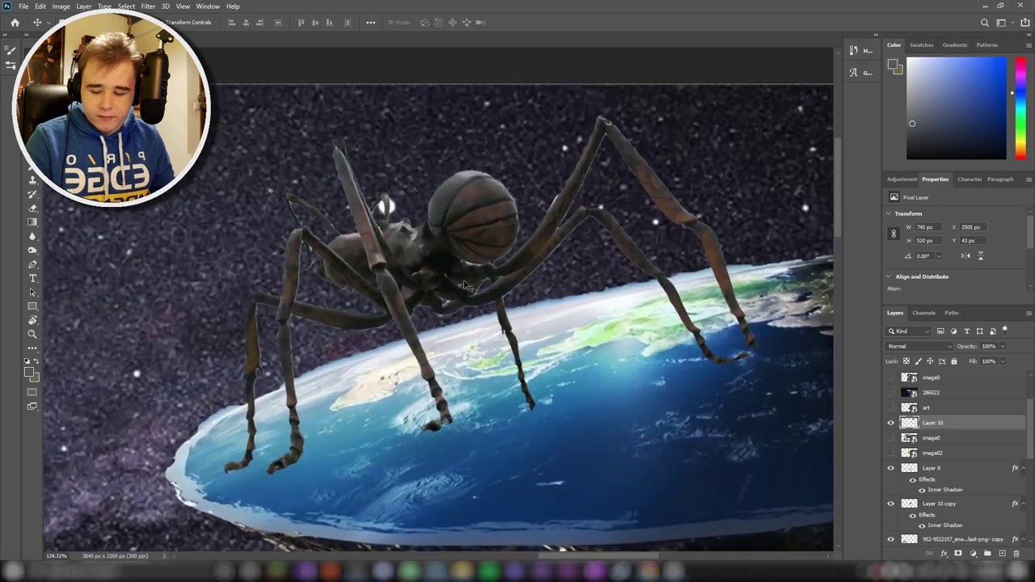
- Show the orange-slice crate image and copy the selected object onto a new layer
{"action": "left_click", "coordinate": [891, 437]}
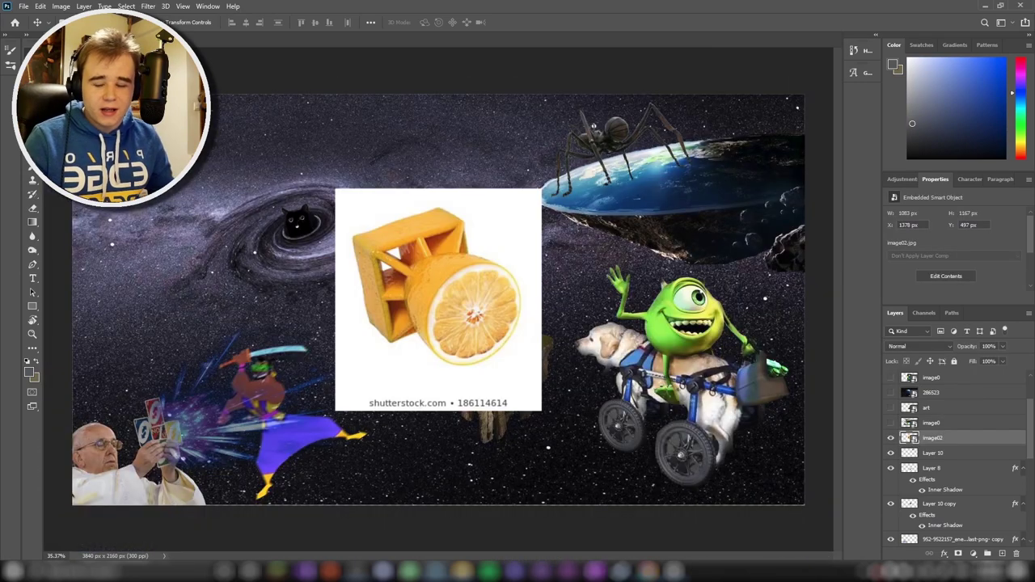
{"action": "scroll", "coordinate": [621, 146], "scroll_direction": "up", "scroll_amount": 1}
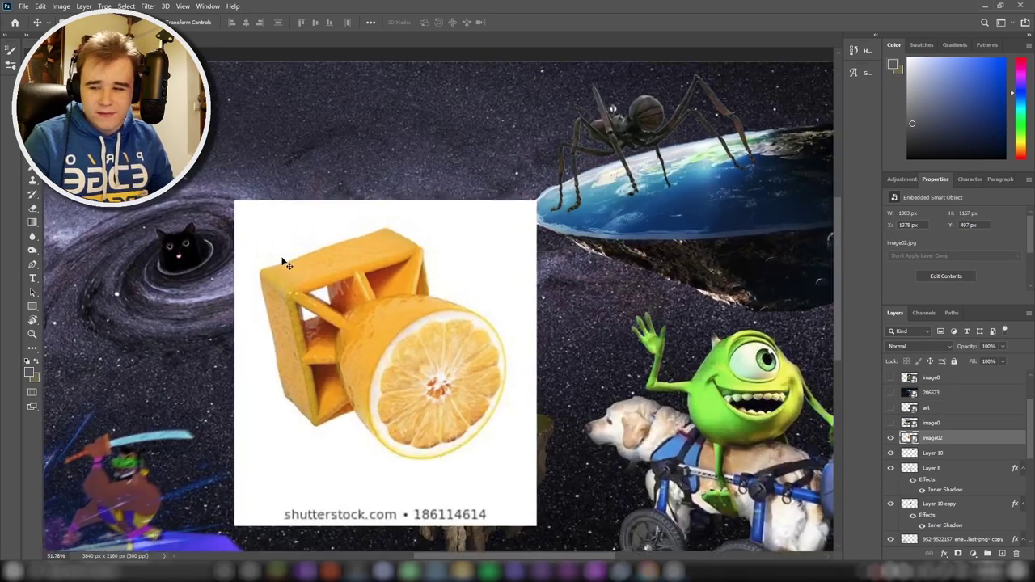
{"action": "scroll", "coordinate": [283, 261], "scroll_direction": "down", "scroll_amount": 1}
{"action": "scroll", "coordinate": [424, 404], "scroll_direction": "up", "scroll_amount": 2}
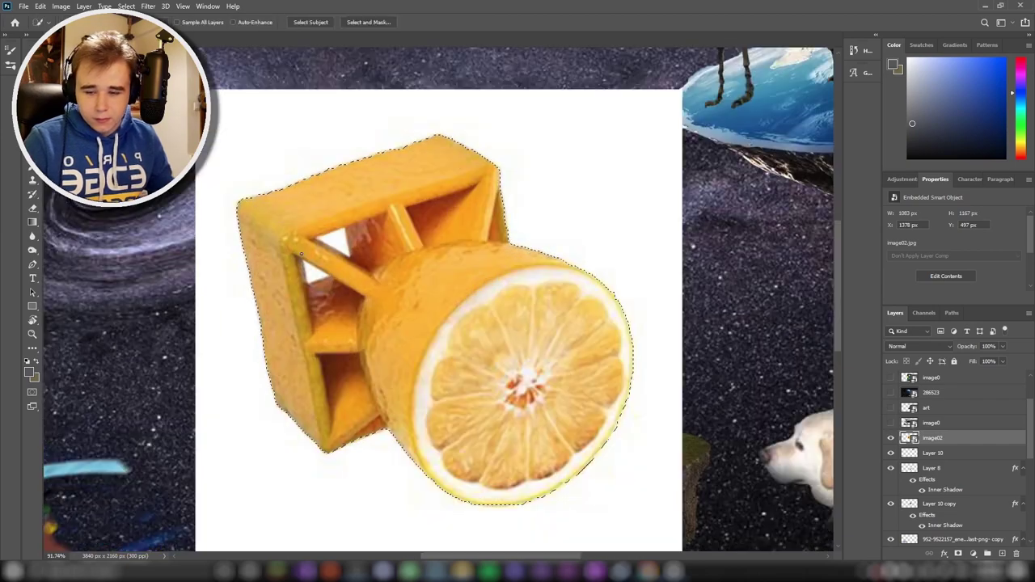
{"action": "scroll", "coordinate": [425, 405], "scroll_direction": "up", "scroll_amount": 2}
{"action": "scroll", "coordinate": [609, 245], "scroll_direction": "up", "scroll_amount": 2}
{"action": "scroll", "coordinate": [608, 245], "scroll_direction": "down", "scroll_amount": 4}
{"action": "key", "text": "ctrl+j"}
{"action": "left_click", "coordinate": [890, 453]}
{"action": "scroll", "coordinate": [494, 323], "scroll_direction": "down", "scroll_amount": 3}
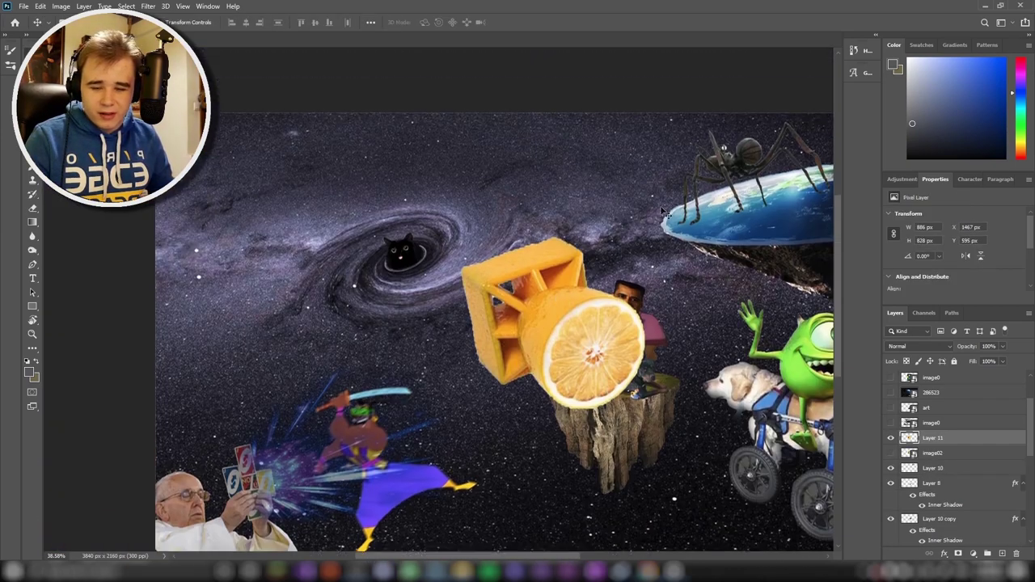
{"action": "scroll", "coordinate": [467, 512], "scroll_direction": "up", "scroll_amount": 1}
{"action": "scroll", "coordinate": [450, 486], "scroll_direction": "right", "scroll_amount": 3}
- Shrink the orange cube to 108 × 102 px and move it above the spider
{"action": "key", "text": "ctrl+t"}
{"action": "left_click_drag", "start_coordinate": [439, 462], "coordinate": [370, 312]}
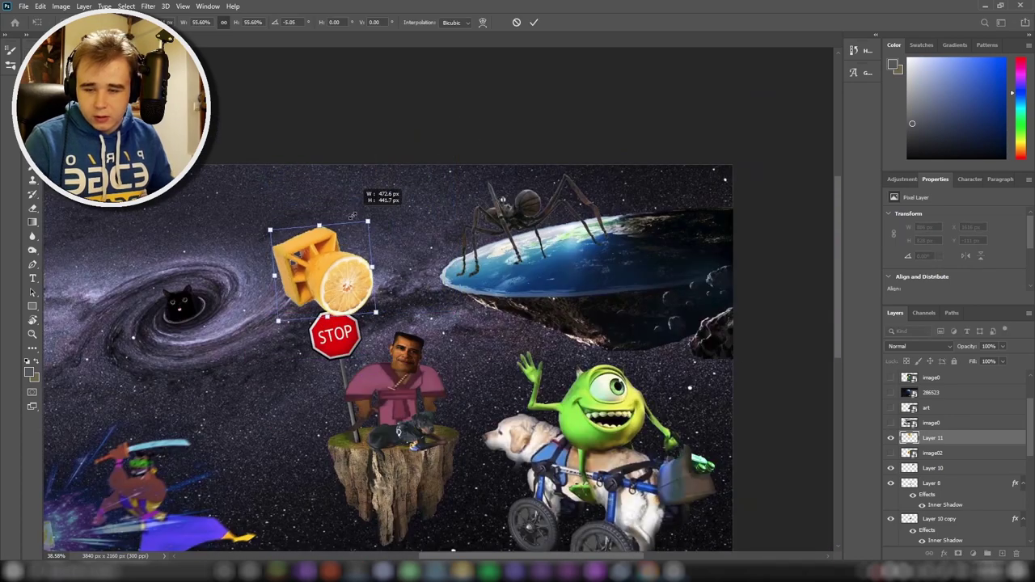
{"action": "left_click_drag", "start_coordinate": [323, 267], "coordinate": [381, 212]}
{"action": "scroll", "coordinate": [354, 209], "scroll_direction": "up", "scroll_amount": 4}
{"action": "left_click_drag", "start_coordinate": [468, 214], "coordinate": [445, 194]}
{"action": "scroll", "coordinate": [590, 167], "scroll_direction": "up", "scroll_amount": 3}
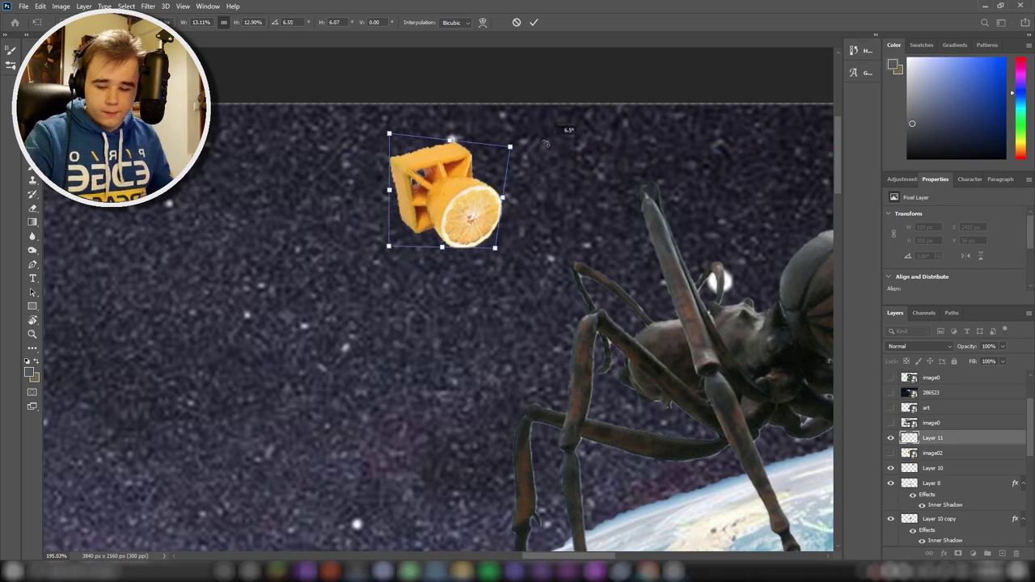
{"action": "key", "text": "Return"}
{"action": "scroll", "coordinate": [576, 235], "scroll_direction": "down", "scroll_amount": 3}
{"action": "scroll", "coordinate": [576, 234], "scroll_direction": "down", "scroll_amount": 3}
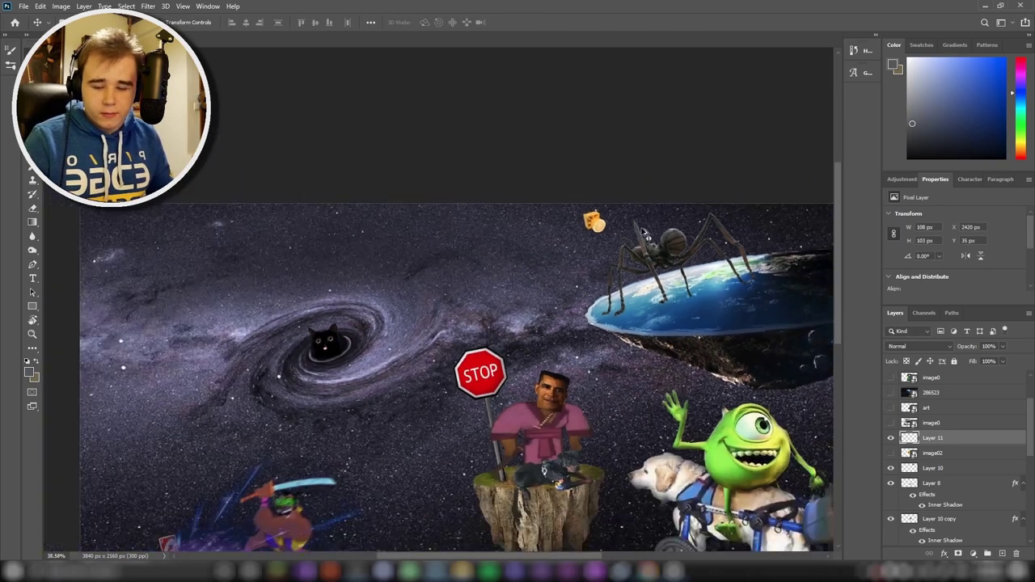
{"action": "scroll", "coordinate": [575, 234], "scroll_direction": "down", "scroll_amount": 2}
- Toggle the Roblox and horse-mask layers' visibility, leaving both pictures hidden
{"action": "left_click", "coordinate": [890, 437]}
{"action": "left_click", "coordinate": [890, 454]}
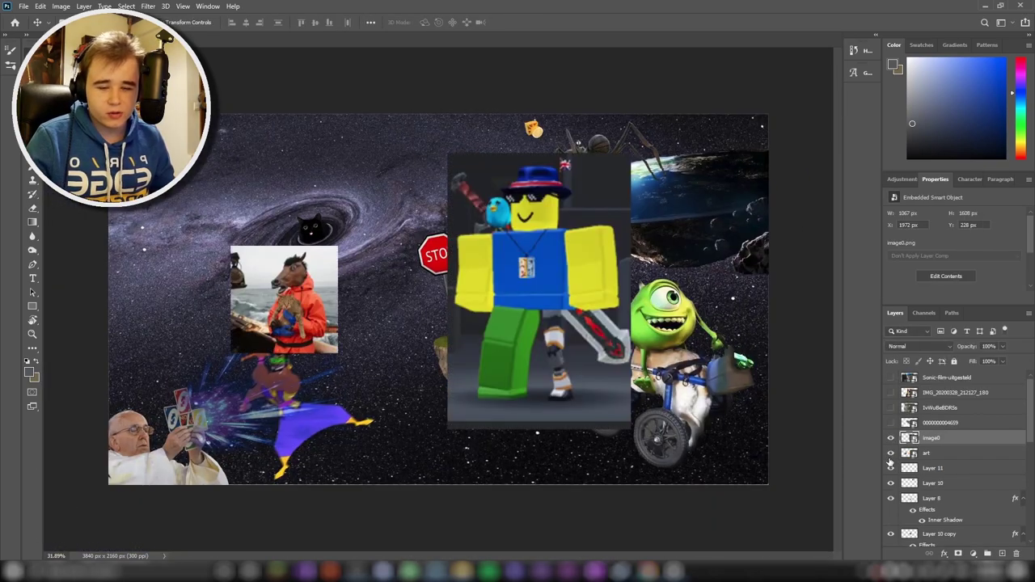
{"action": "left_click", "coordinate": [890, 453]}
{"action": "left_click", "coordinate": [890, 437]}
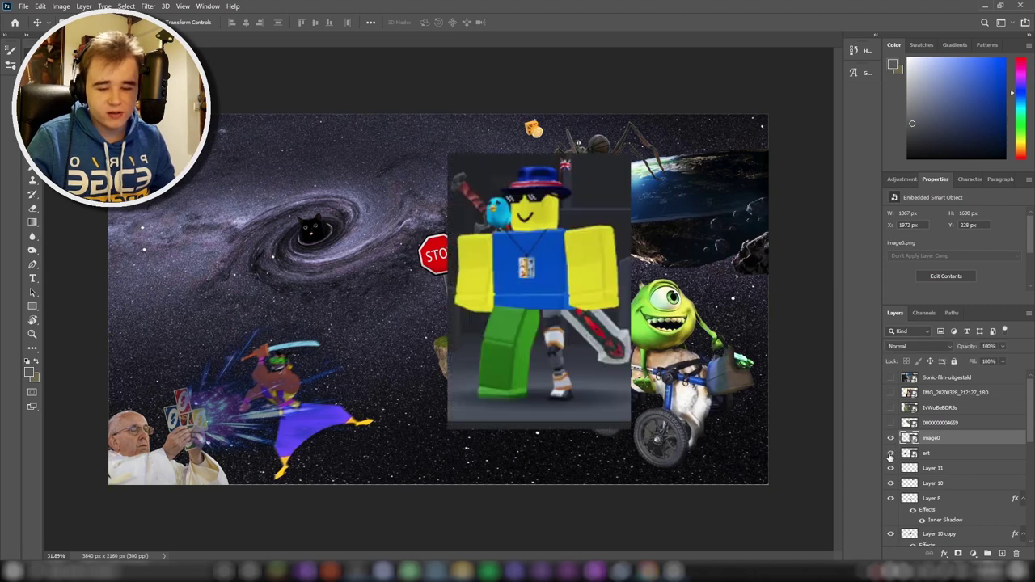
{"action": "left_click", "coordinate": [890, 454]}
{"action": "left_click", "coordinate": [891, 438]}
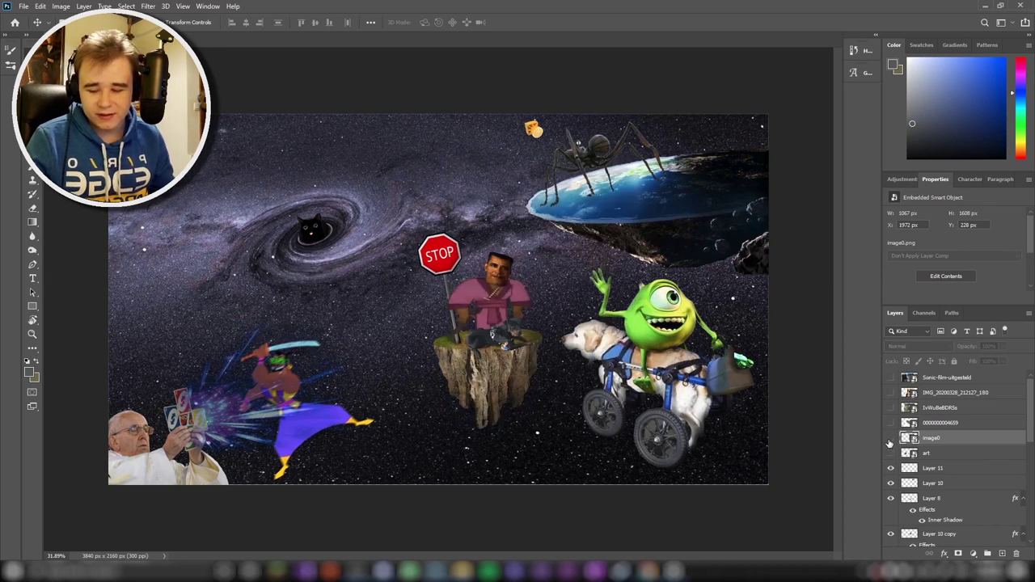
{"action": "scroll", "coordinate": [955, 469], "scroll_direction": "down", "scroll_amount": 5}
{"action": "left_click", "coordinate": [932, 538]}
- Place the space shuttle picture into the collage with its layer at the top of the stack
{"action": "mouse_move", "coordinate": [846, 333]}
{"action": "left_mouse_down"}
{"action": "mouse_move", "coordinate": [368, 253]}
{"action": "mouse_move", "coordinate": [306, 229]}
{"action": "mouse_move", "coordinate": [317, 234]}
{"action": "left_mouse_up"}
{"action": "key", "text": "Return"}
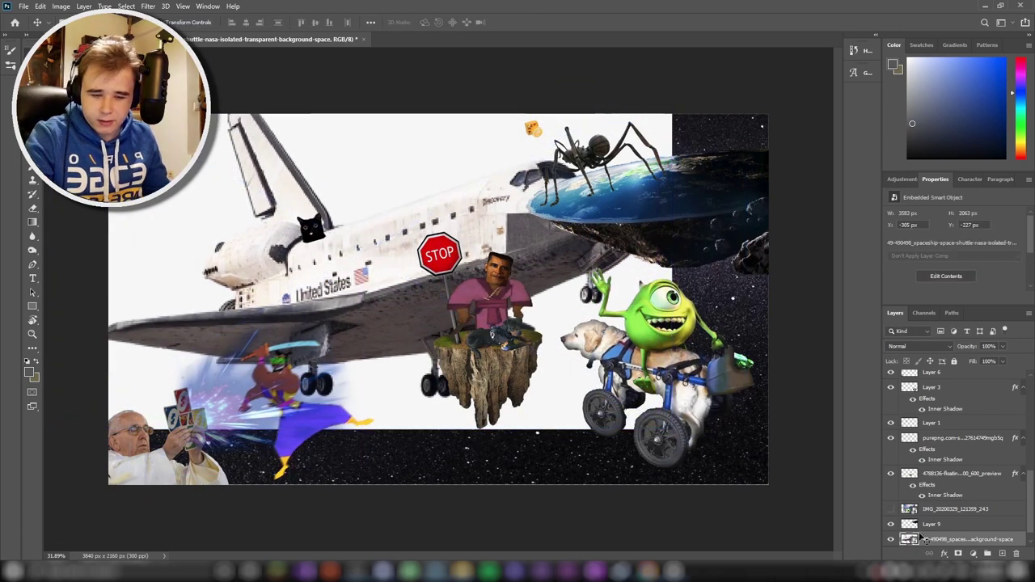
{"action": "left_click_drag", "start_coordinate": [962, 539], "coordinate": [912, 374]}
{"action": "scroll", "coordinate": [231, 222], "scroll_direction": "up", "scroll_amount": 1, "text": "alt"}
- Quick-select the shuttle from its white background and copy it onto Layer 12
{"action": "key", "text": "w"}
{"action": "left_click", "coordinate": [231, 222]}
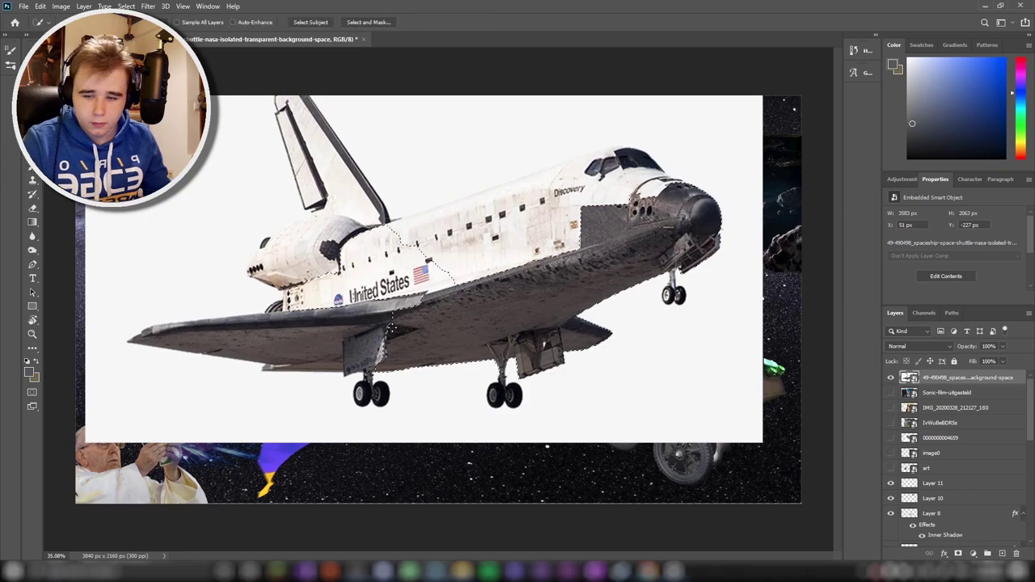
{"action": "scroll", "coordinate": [178, 242], "scroll_direction": "up", "scroll_amount": 10, "text": "alt"}
{"action": "scroll", "coordinate": [178, 243], "scroll_direction": "up", "scroll_amount": 7, "text": "alt"}
{"action": "scroll", "coordinate": [264, 319], "scroll_direction": "down", "scroll_amount": 5, "text": "alt"}
{"action": "scroll", "coordinate": [485, 405], "scroll_direction": "up", "scroll_amount": 5, "text": "alt"}
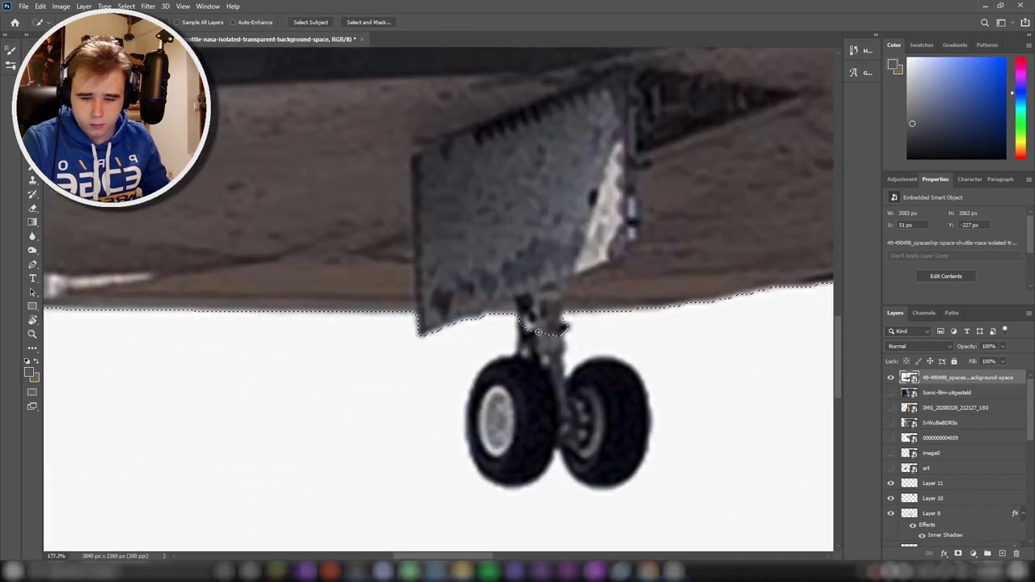
{"action": "scroll", "coordinate": [526, 420], "scroll_direction": "down", "scroll_amount": 4, "text": "alt"}
{"action": "scroll", "coordinate": [586, 443], "scroll_direction": "up", "scroll_amount": 4, "text": "alt"}
{"action": "scroll", "coordinate": [586, 443], "scroll_direction": "down", "scroll_amount": 5, "text": "alt"}
{"action": "scroll", "coordinate": [566, 453], "scroll_direction": "down", "scroll_amount": 2, "text": "alt"}
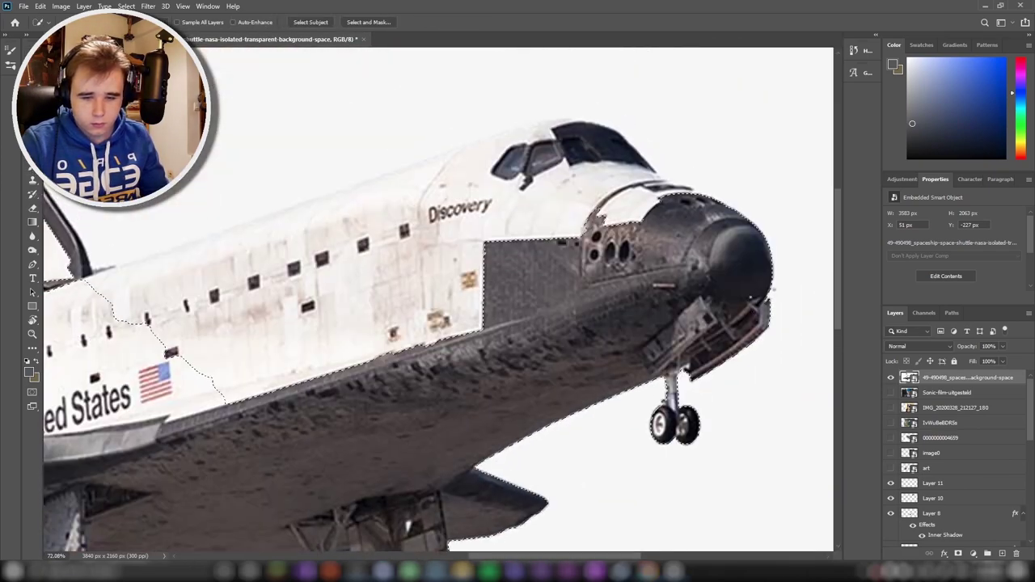
{"action": "scroll", "coordinate": [550, 486], "scroll_direction": "up", "scroll_amount": 3, "text": "alt"}
{"action": "scroll", "coordinate": [532, 526], "scroll_direction": "down", "scroll_amount": 2, "text": "alt"}
{"action": "scroll", "coordinate": [275, 121], "scroll_direction": "up", "scroll_amount": 5, "text": "alt"}
{"action": "scroll", "coordinate": [324, 243], "scroll_direction": "down", "scroll_amount": 1, "text": "alt"}
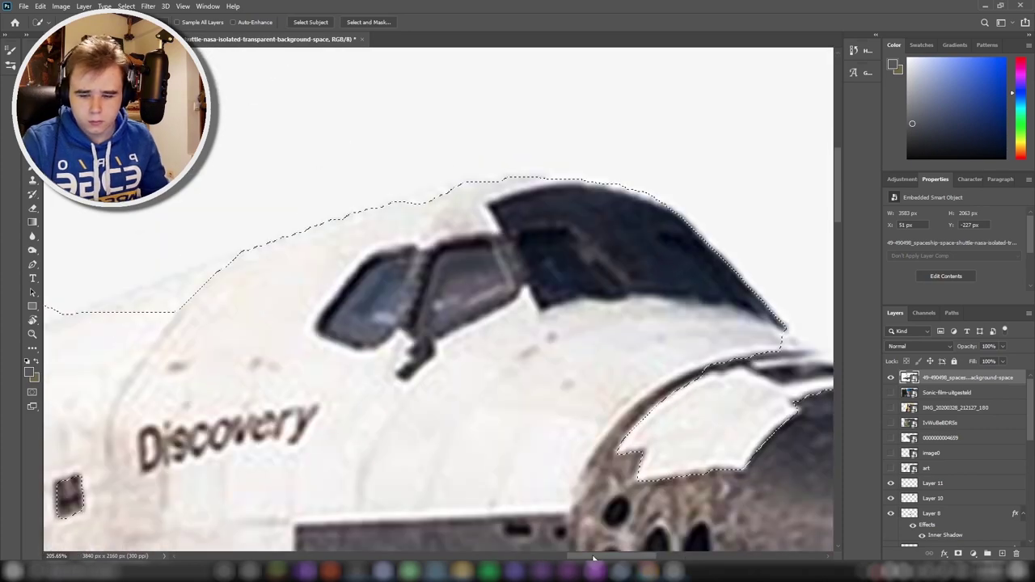
{"action": "scroll", "coordinate": [485, 324], "scroll_direction": "down", "scroll_amount": 2, "text": "alt"}
{"action": "scroll", "coordinate": [562, 327], "scroll_direction": "up", "scroll_amount": 2, "text": "alt"}
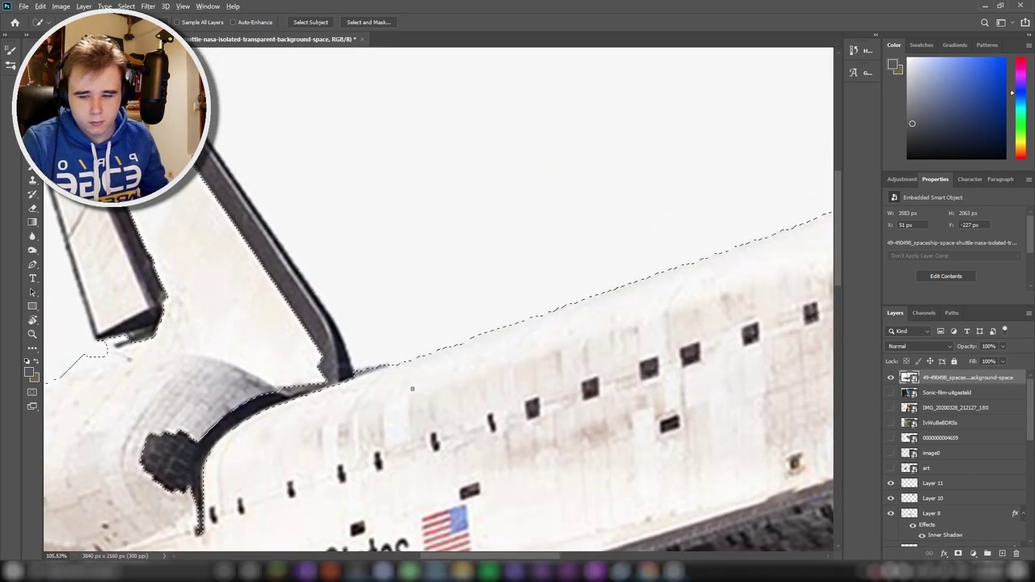
{"action": "scroll", "coordinate": [566, 308], "scroll_direction": "down", "scroll_amount": 2, "text": "alt"}
{"action": "scroll", "coordinate": [485, 243], "scroll_direction": "down", "scroll_amount": 1, "text": "alt"}
{"action": "scroll", "coordinate": [278, 80], "scroll_direction": "up", "scroll_amount": 5, "text": "alt"}
{"action": "scroll", "coordinate": [278, 80], "scroll_direction": "down", "scroll_amount": 2, "text": "alt"}
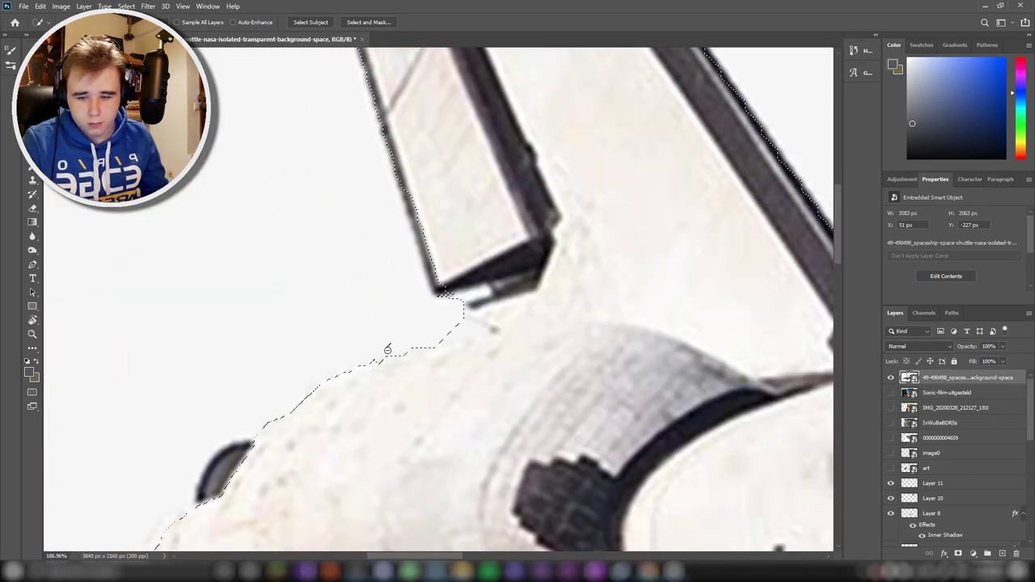
{"action": "scroll", "coordinate": [202, 404], "scroll_direction": "up", "scroll_amount": 2, "text": "alt"}
{"action": "scroll", "coordinate": [232, 328], "scroll_direction": "down", "scroll_amount": 1}
{"action": "scroll", "coordinate": [232, 327], "scroll_direction": "down", "scroll_amount": 2, "text": "alt"}
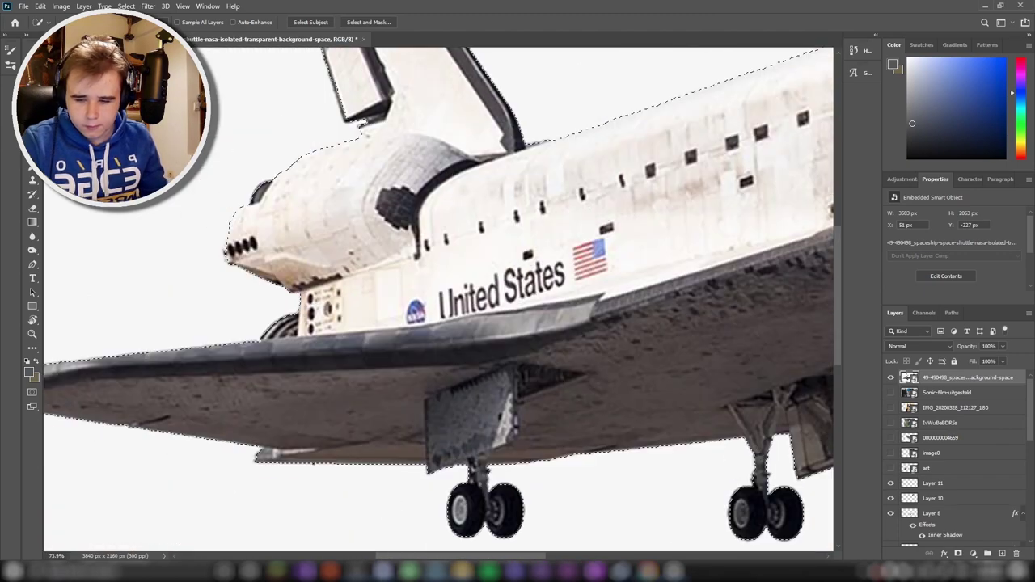
{"action": "scroll", "coordinate": [452, 261], "scroll_direction": "up", "scroll_amount": 2, "text": "alt"}
{"action": "scroll", "coordinate": [284, 397], "scroll_direction": "down", "scroll_amount": 1, "text": "alt"}
{"action": "scroll", "coordinate": [284, 397], "scroll_direction": "down", "scroll_amount": 3, "text": "alt"}
{"action": "key", "text": "ctrl+j"}
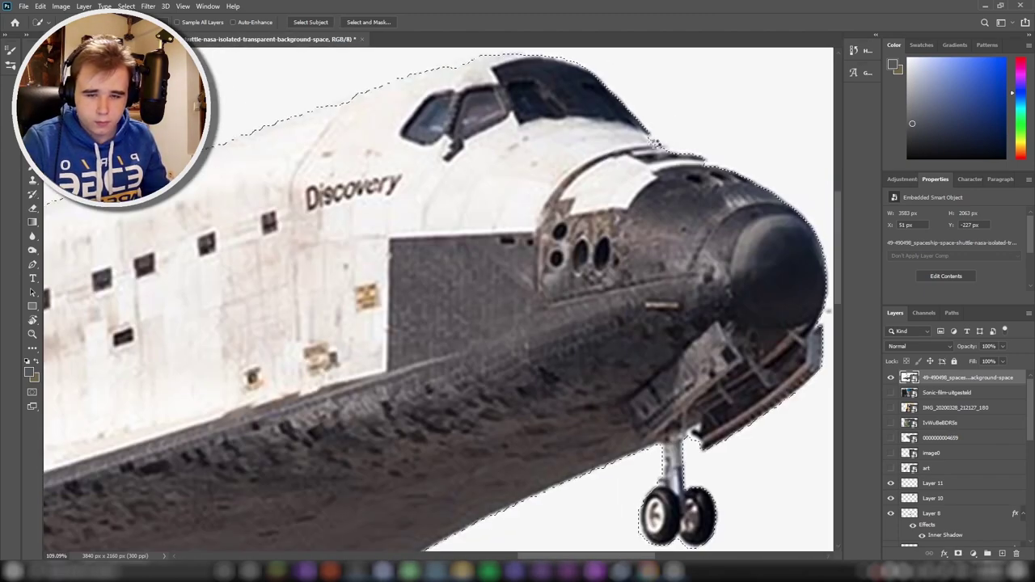
{"action": "scroll", "coordinate": [437, 323], "scroll_direction": "down", "scroll_amount": 3, "text": "alt"}
- Hide the white-backed shuttle and show the art and image0 layers above the cut-out shuttle
{"action": "left_click", "coordinate": [891, 393]}
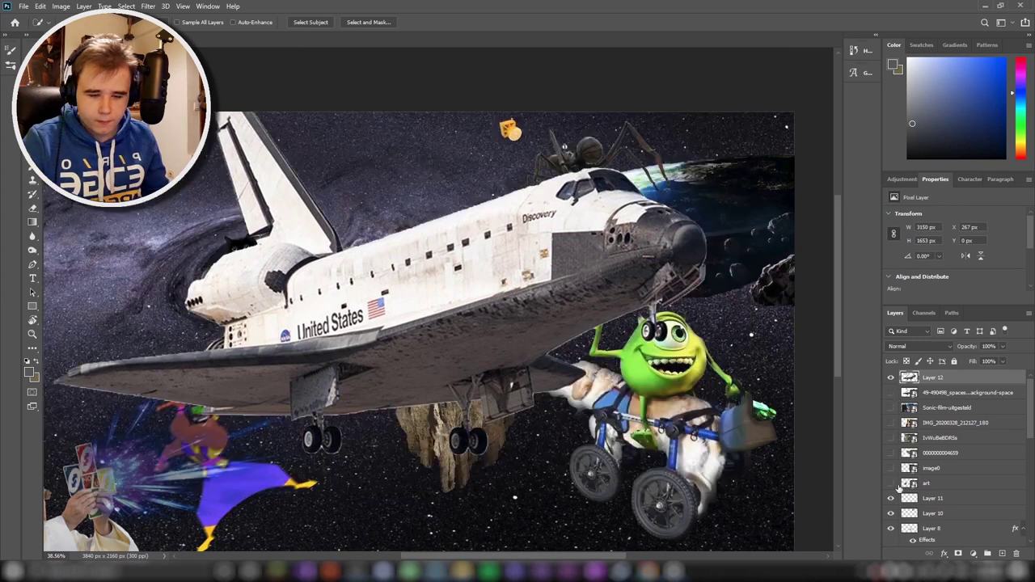
{"action": "left_click", "coordinate": [892, 483]}
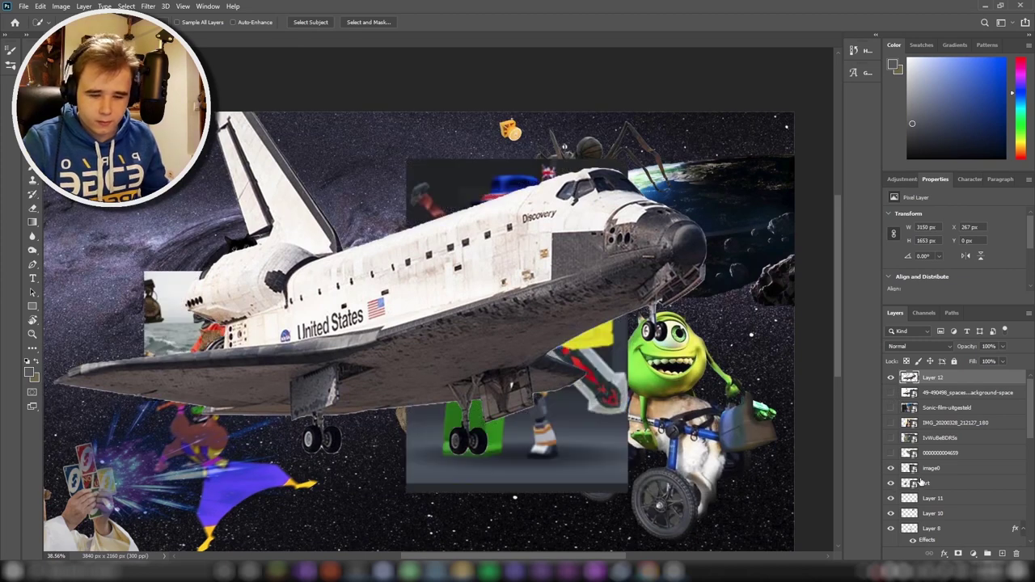
{"action": "left_click", "coordinate": [922, 483]}
{"action": "left_click_drag", "start_coordinate": [926, 468], "coordinate": [926, 374]}
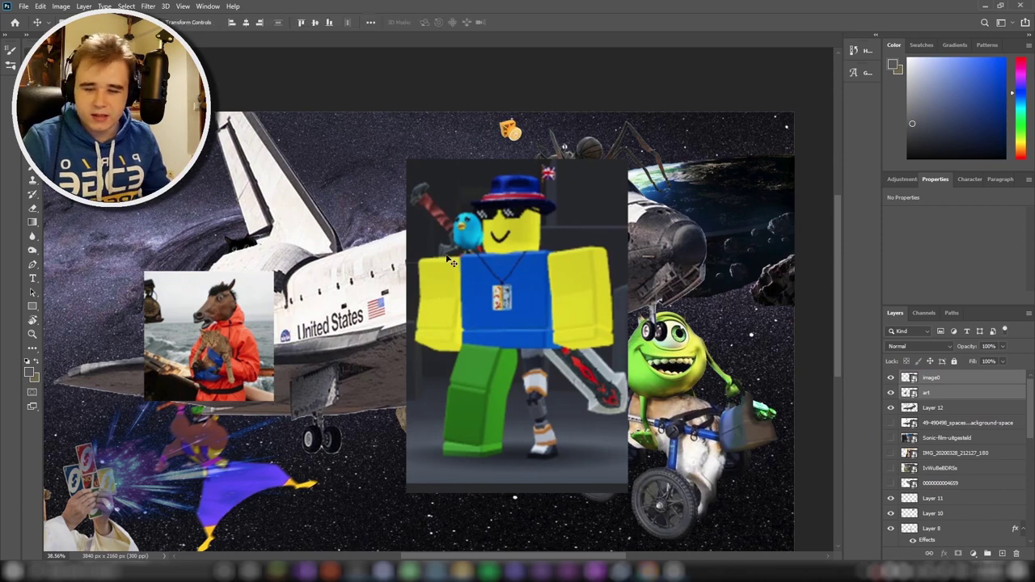
{"action": "left_click_drag", "start_coordinate": [451, 260], "coordinate": [450, 270]}
{"action": "left_click", "coordinate": [242, 252]}
- Quick-select the Roblox figure and copy it onto its own Layer 13
{"action": "scroll", "coordinate": [249, 361], "scroll_direction": "up", "scroll_amount": 1}
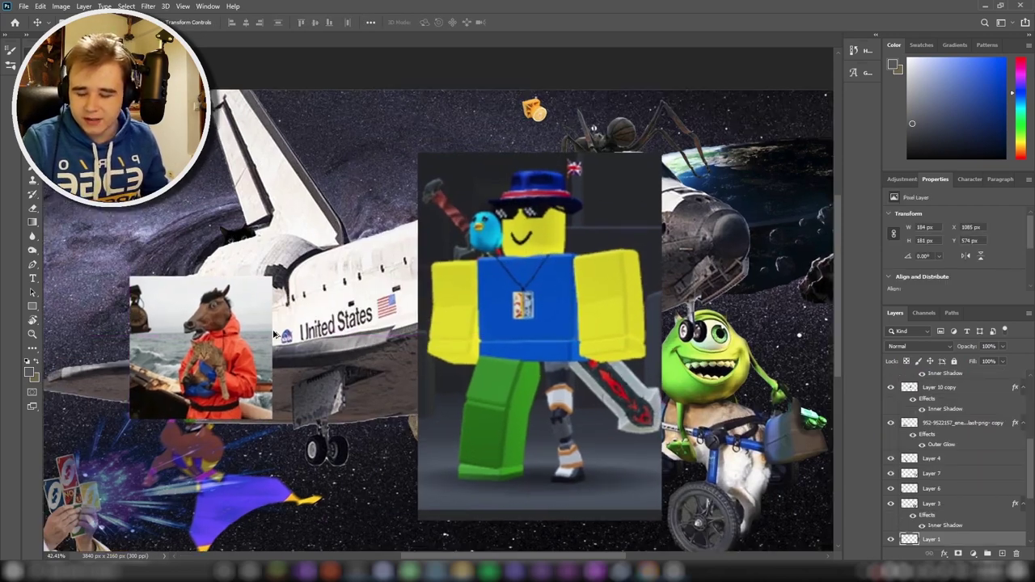
{"action": "scroll", "coordinate": [275, 348], "scroll_direction": "up", "scroll_amount": 1}
{"action": "key", "text": "w"}
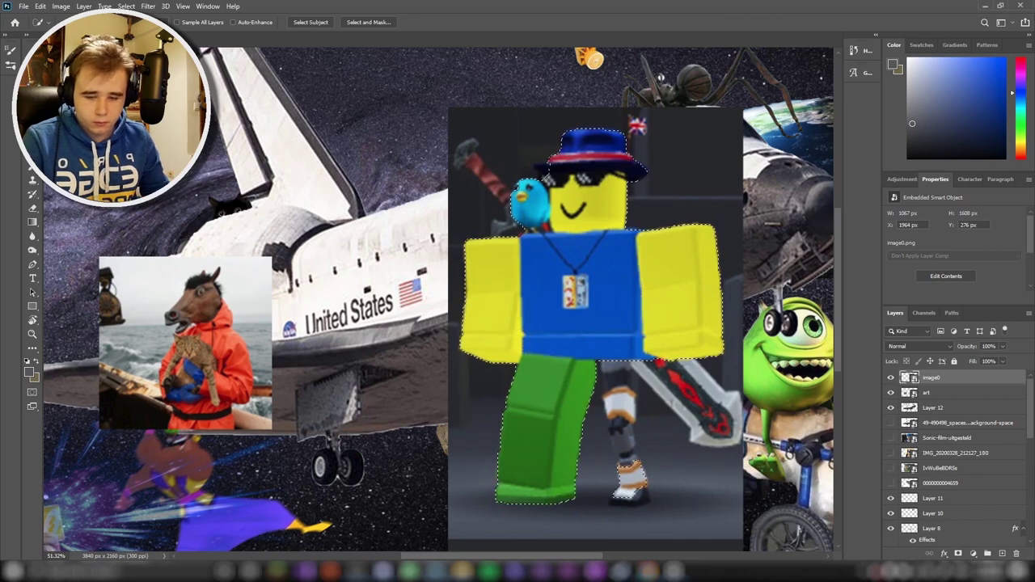
{"action": "scroll", "coordinate": [615, 475], "scroll_direction": "up", "scroll_amount": 1}
{"action": "scroll", "coordinate": [656, 481], "scroll_direction": "up", "scroll_amount": 1}
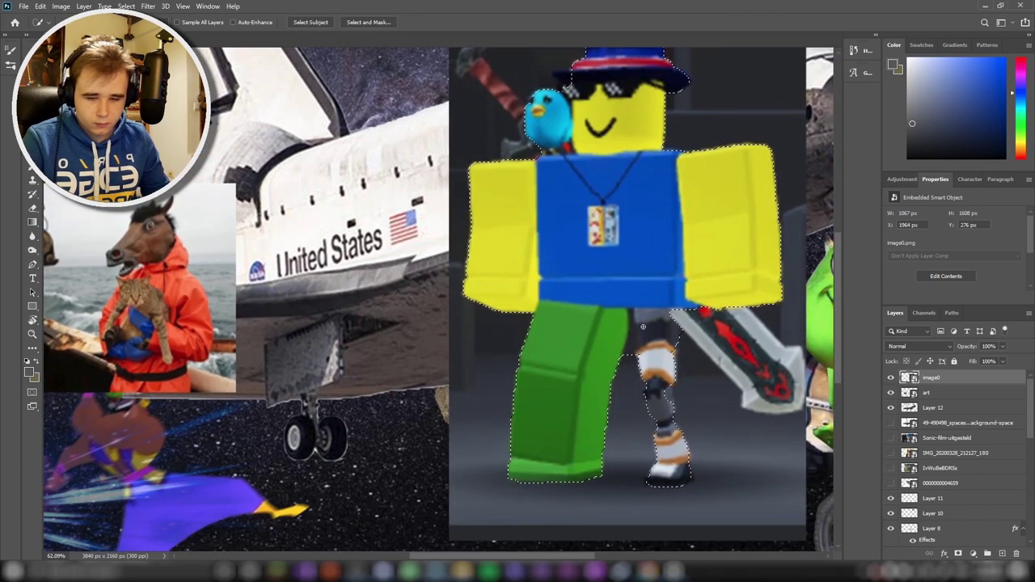
{"action": "scroll", "coordinate": [542, 191], "scroll_direction": "up", "scroll_amount": 5}
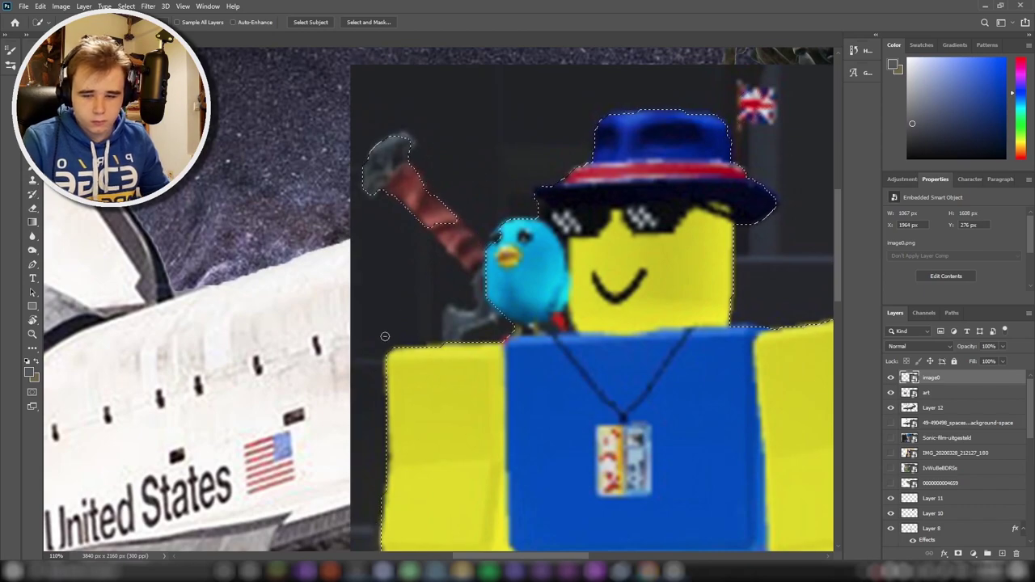
{"action": "scroll", "coordinate": [462, 274], "scroll_direction": "up", "scroll_amount": 4}
{"action": "scroll", "coordinate": [462, 273], "scroll_direction": "down", "scroll_amount": 3}
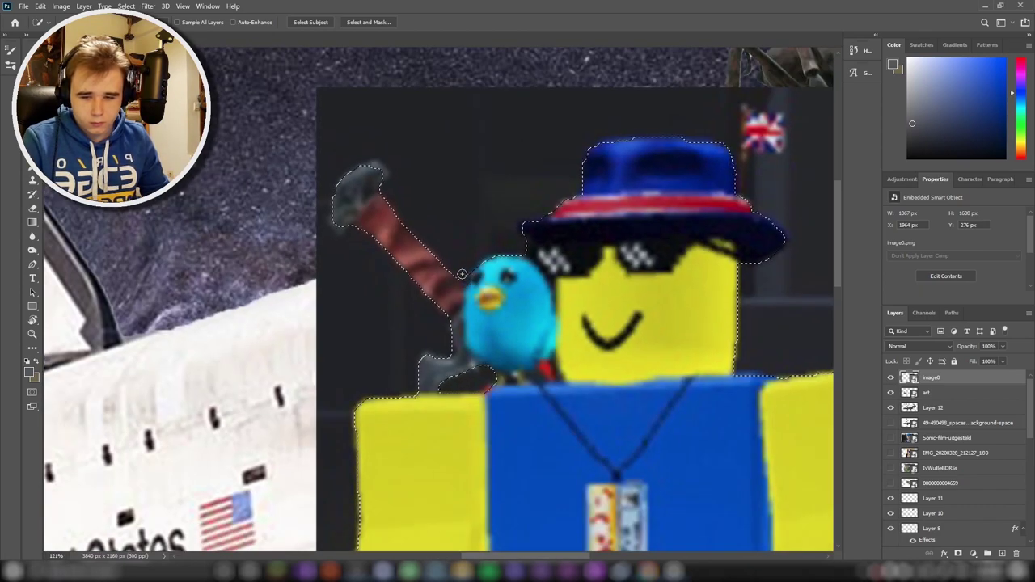
{"action": "scroll", "coordinate": [778, 359], "scroll_direction": "down", "scroll_amount": 4}
{"action": "key", "text": "ctrl+j"}
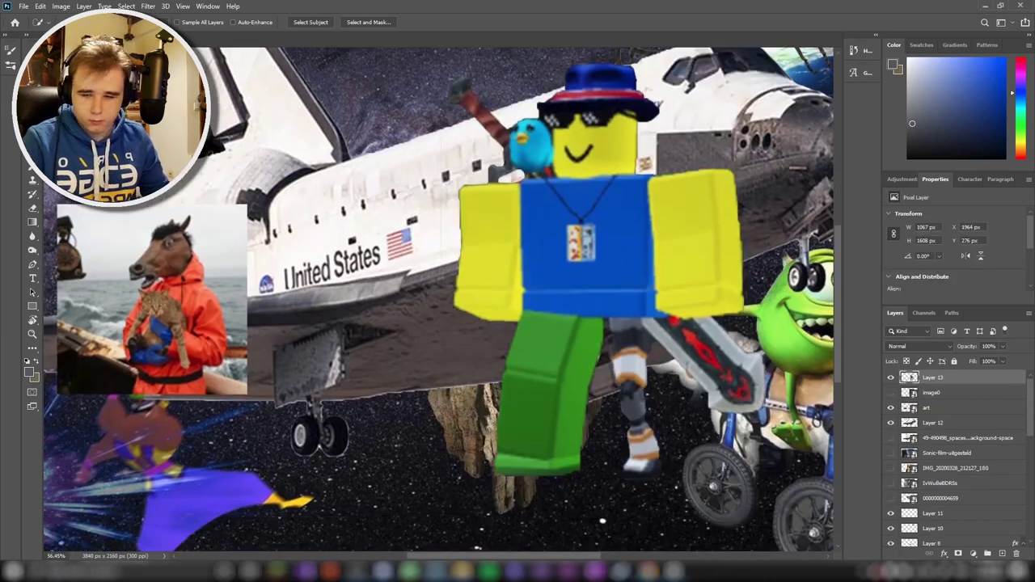
- Select the horse-headed man and copy him onto Layer 14
{"action": "scroll", "coordinate": [317, 199], "scroll_direction": "up", "scroll_amount": 2}
{"action": "scroll", "coordinate": [317, 199], "scroll_direction": "up", "scroll_amount": 2}
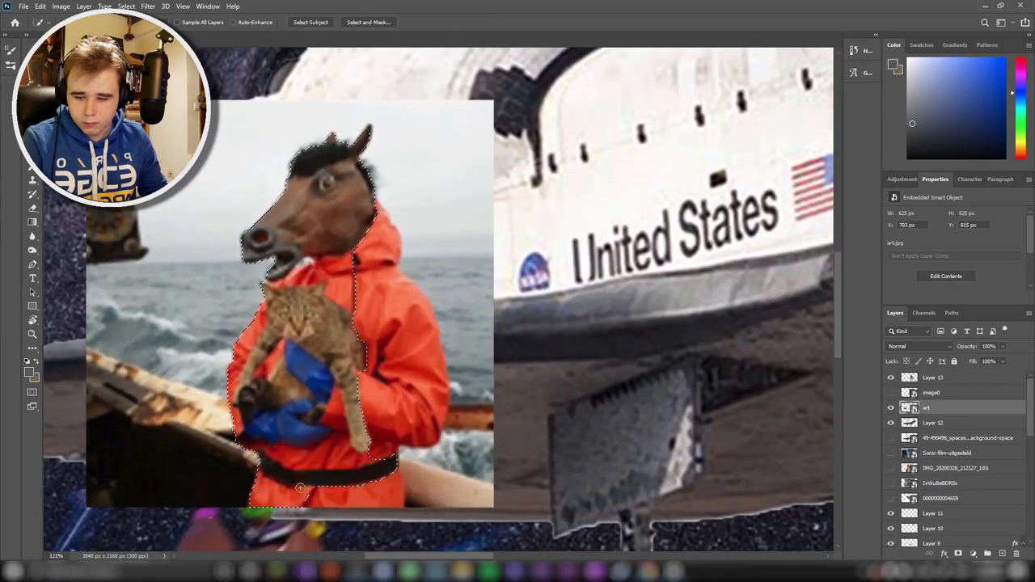
{"action": "scroll", "coordinate": [334, 178], "scroll_direction": "up", "scroll_amount": 2}
{"action": "scroll", "coordinate": [335, 178], "scroll_direction": "down", "scroll_amount": 3}
{"action": "scroll", "coordinate": [335, 178], "scroll_direction": "down", "scroll_amount": 3}
{"action": "key", "text": "ctrl+j"}
{"action": "scroll", "coordinate": [335, 178], "scroll_direction": "down", "scroll_amount": 3}
- Place the Roblox figure and the horse-headed man side by side on top of the shuttle
{"action": "key", "text": "v"}
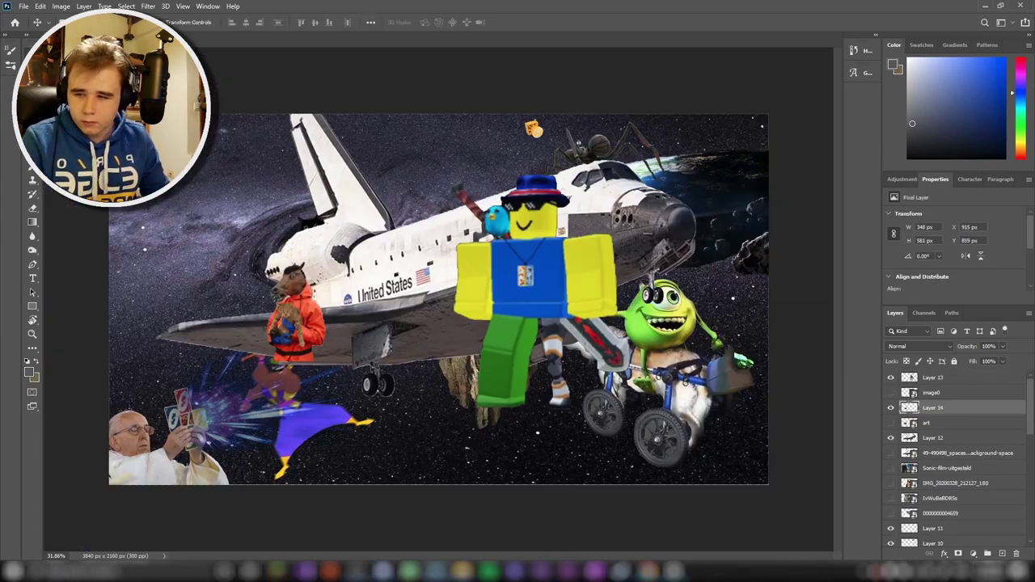
{"action": "left_click_drag", "start_coordinate": [421, 258], "coordinate": [445, 206]}
{"action": "left_click", "coordinate": [938, 438]}
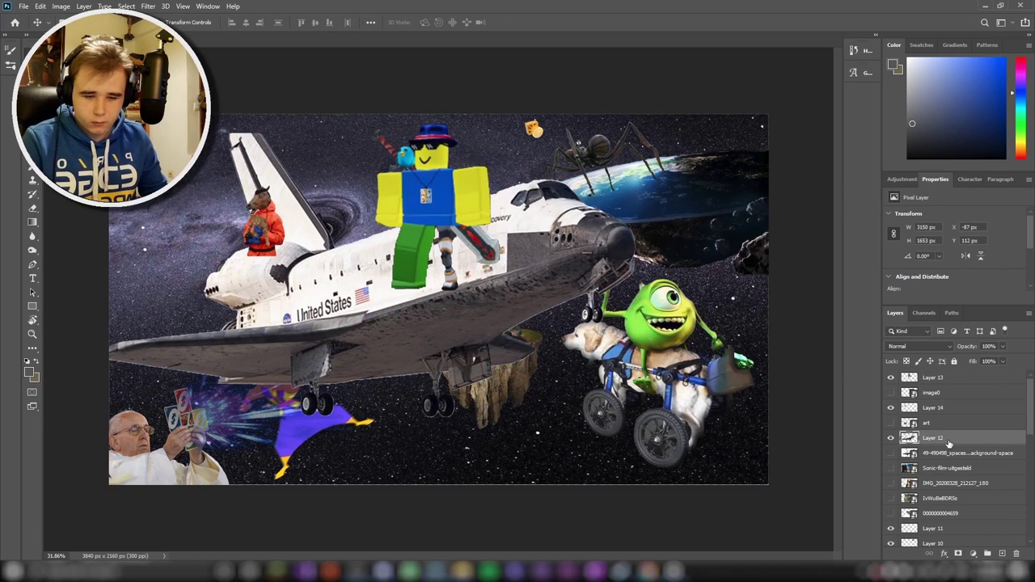
{"action": "scroll", "coordinate": [948, 443], "scroll_direction": "down", "scroll_amount": 5}
{"action": "scroll", "coordinate": [949, 443], "scroll_direction": "up", "scroll_amount": 4}
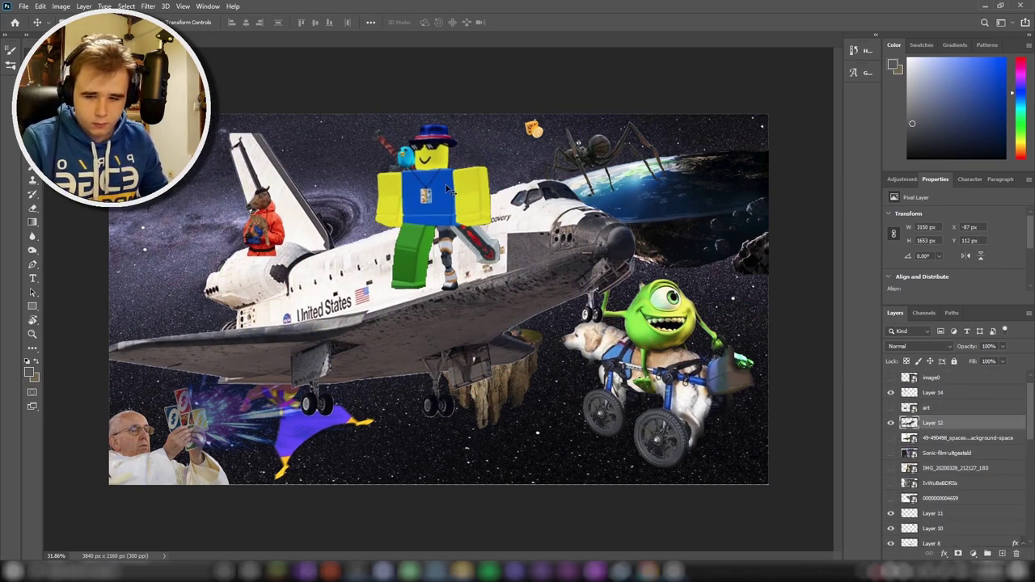
{"action": "mouse_move", "coordinate": [263, 220]}
{"action": "left_mouse_down"}
{"action": "mouse_move", "coordinate": [360, 225]}
{"action": "mouse_move", "coordinate": [389, 201]}
{"action": "left_mouse_up"}
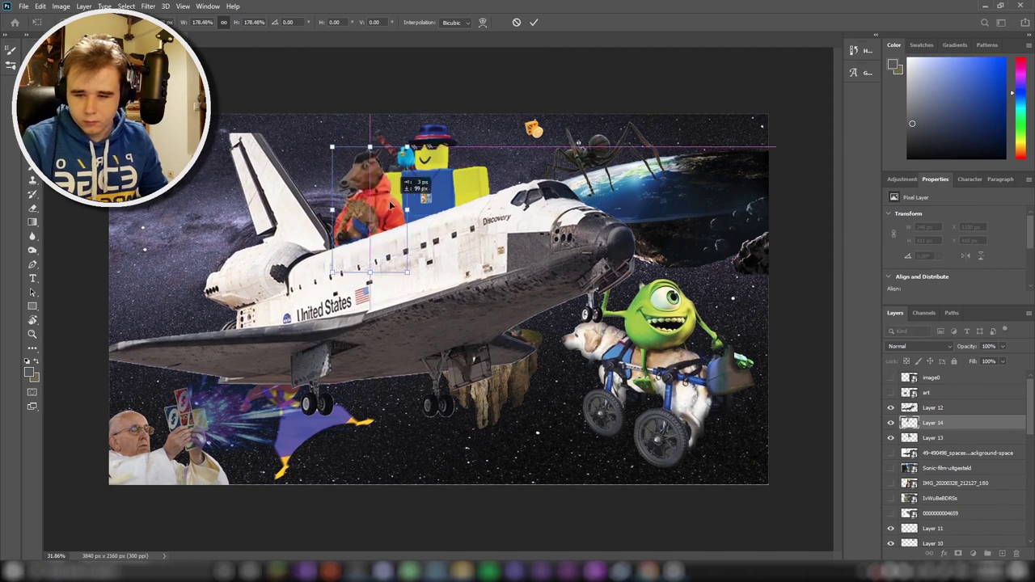
{"action": "left_click", "coordinate": [436, 166]}
{"action": "mouse_move", "coordinate": [489, 122]}
{"action": "left_mouse_down"}
{"action": "mouse_move", "coordinate": [508, 103]}
{"action": "mouse_move", "coordinate": [505, 86]}
{"action": "left_mouse_up"}
- Flip the horse-headed man horizontally, then shrink the shuttle group and move it down-left
{"action": "left_click", "coordinate": [373, 193]}
{"action": "key", "text": "ctrl+t"}
{"action": "right_click", "coordinate": [374, 193]}
{"action": "left_click", "coordinate": [404, 354]}
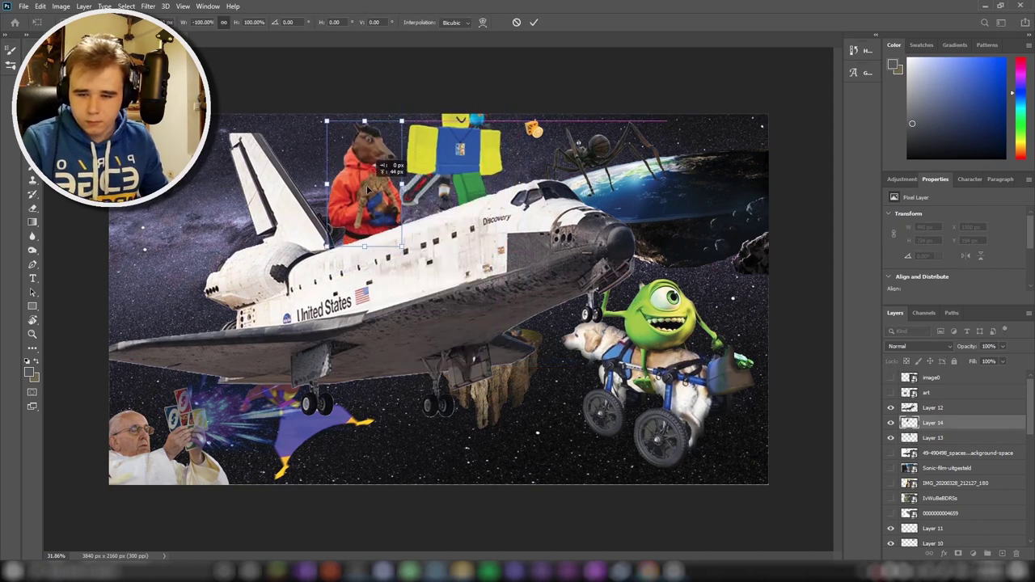
{"action": "key", "text": "Return"}
{"action": "mouse_move", "coordinate": [368, 188]}
{"action": "left_mouse_down"}
{"action": "mouse_move", "coordinate": [324, 248]}
{"action": "mouse_move", "coordinate": [338, 234]}
{"action": "left_mouse_up"}
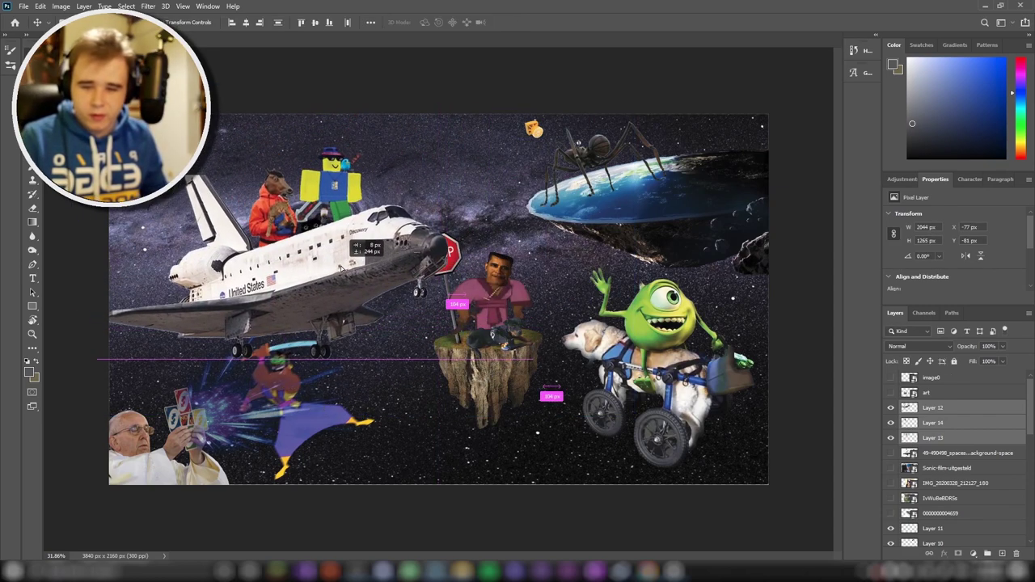
{"action": "left_click_drag", "start_coordinate": [338, 229], "coordinate": [343, 261]}
- Scale and tilt the shuttle group about 15° near the top centre of the collage
{"action": "key", "text": "ctrl+t"}
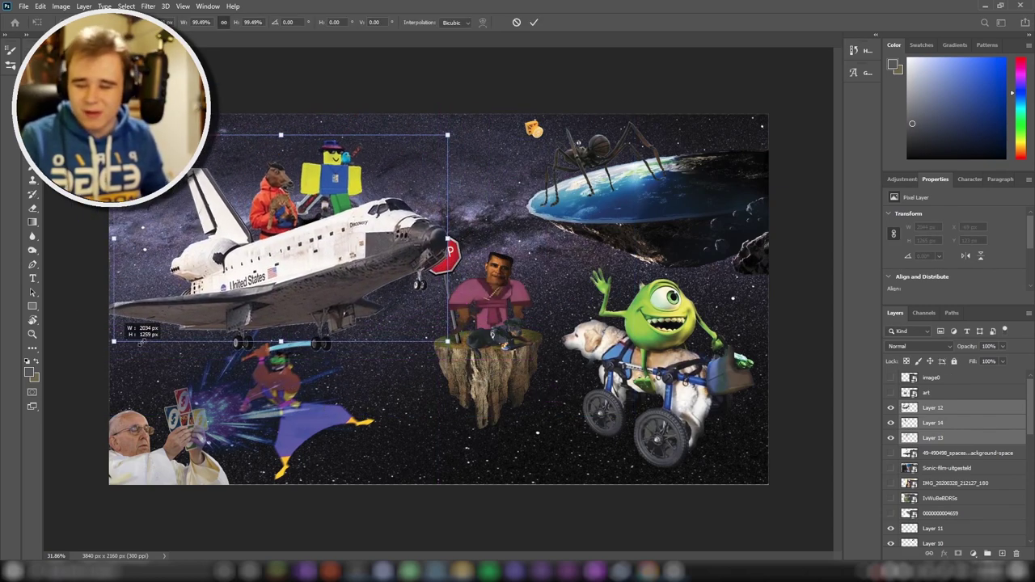
{"action": "left_click_drag", "start_coordinate": [101, 353], "coordinate": [182, 299]}
{"action": "mouse_move", "coordinate": [469, 133]}
{"action": "left_mouse_down"}
{"action": "mouse_move", "coordinate": [449, 120]}
{"action": "mouse_move", "coordinate": [364, 186]}
{"action": "left_mouse_up"}
{"action": "left_click_drag", "start_coordinate": [307, 243], "coordinate": [461, 144]}
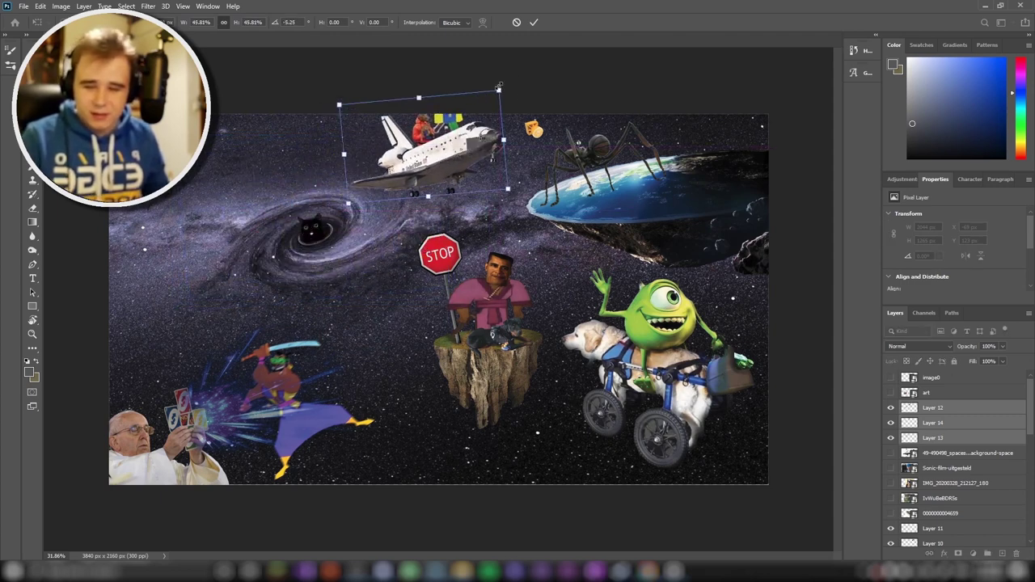
{"action": "left_click_drag", "start_coordinate": [498, 92], "coordinate": [517, 75]}
{"action": "left_click_drag", "start_coordinate": [467, 149], "coordinate": [471, 162]}
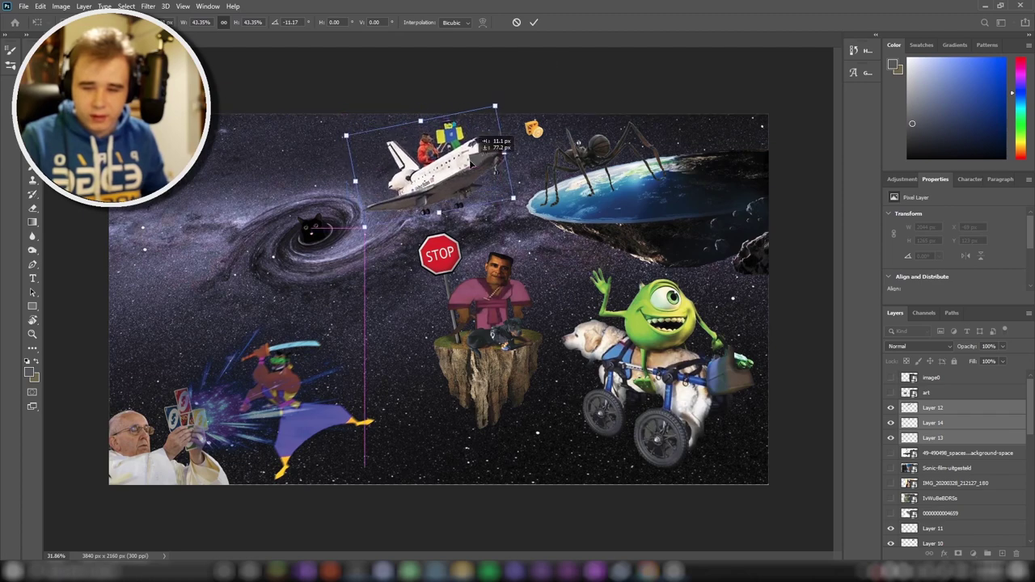
{"action": "left_click_drag", "start_coordinate": [495, 105], "coordinate": [486, 113]}
{"action": "left_click_drag", "start_coordinate": [498, 73], "coordinate": [518, 84]}
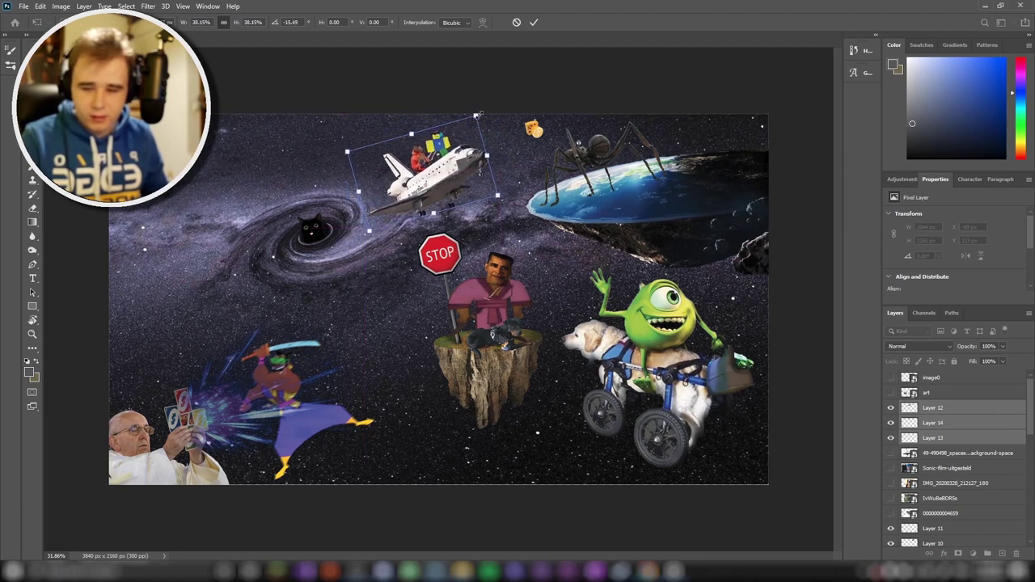
- Fine-tune the shuttle's size and position, committing it at 597 × 460 px
{"action": "scroll", "coordinate": [512, 159], "scroll_direction": "up", "scroll_amount": 2}
{"action": "scroll", "coordinate": [566, 144], "scroll_direction": "up", "scroll_amount": 1}
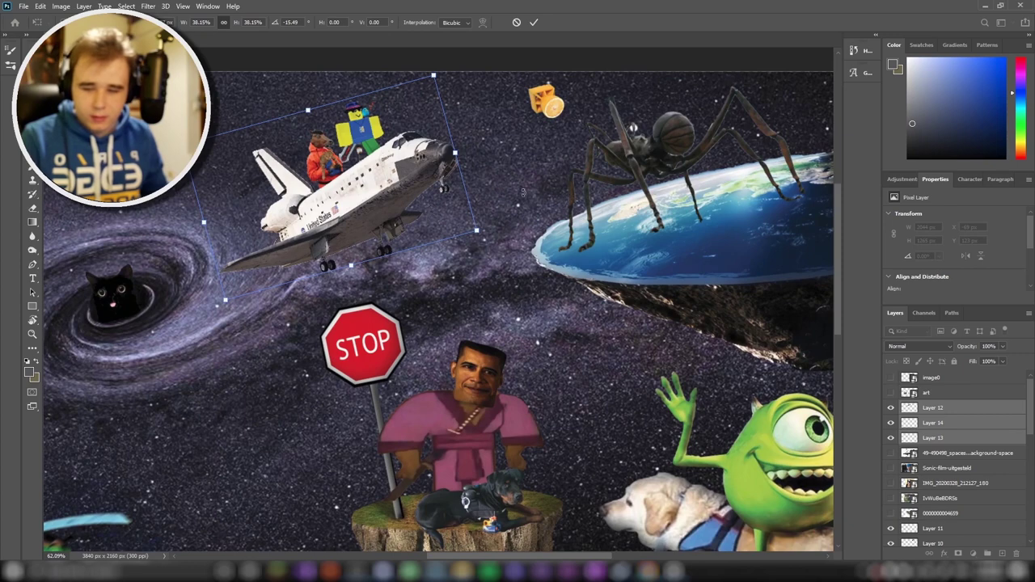
{"action": "scroll", "coordinate": [522, 192], "scroll_direction": "up", "scroll_amount": 1}
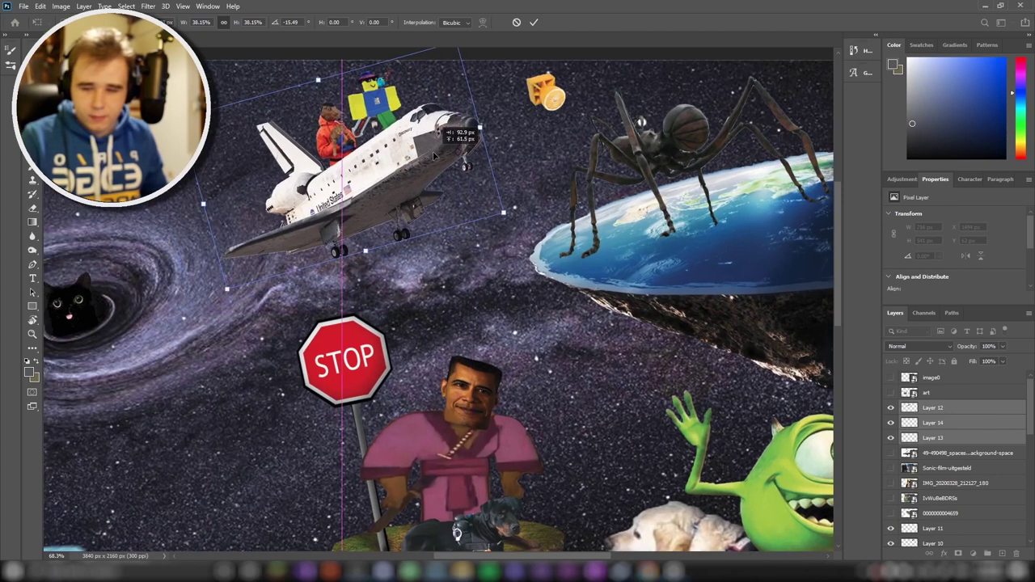
{"action": "scroll", "coordinate": [453, 121], "scroll_direction": "up", "scroll_amount": 3}
{"action": "left_click_drag", "start_coordinate": [456, 102], "coordinate": [416, 138]}
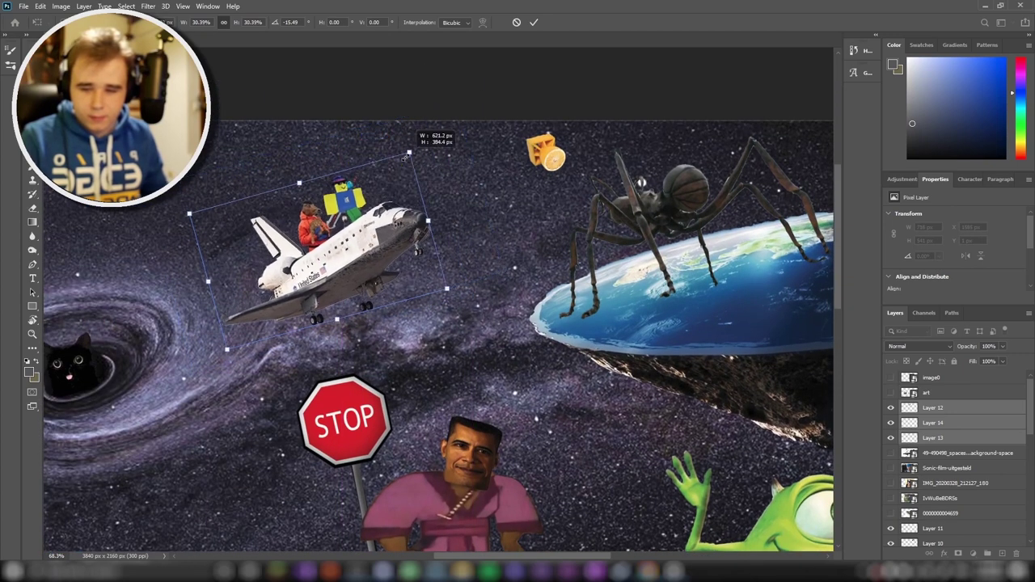
{"action": "left_click_drag", "start_coordinate": [375, 228], "coordinate": [432, 197]}
{"action": "left_click_drag", "start_coordinate": [455, 122], "coordinate": [472, 110]}
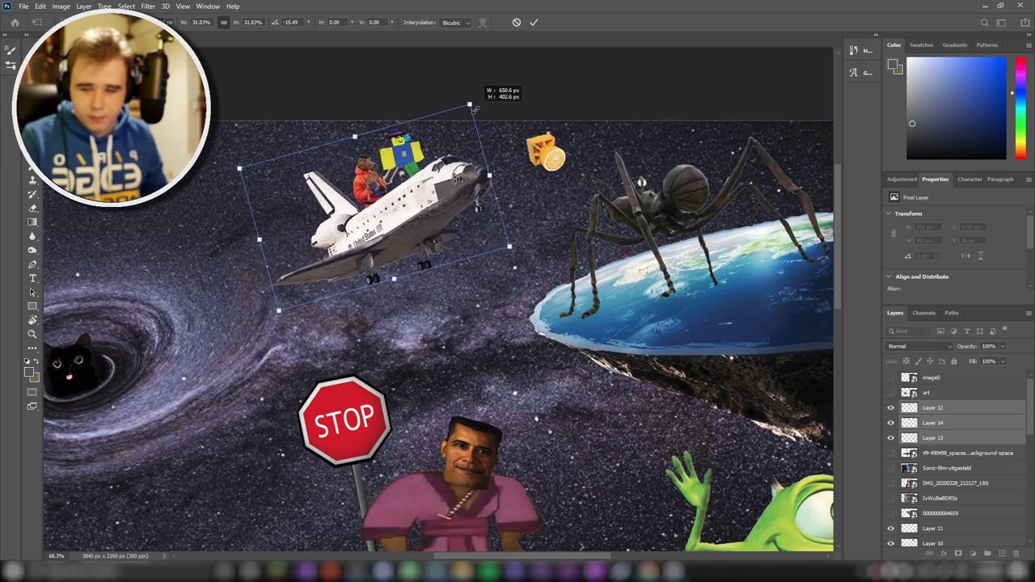
{"action": "key", "text": "Return"}
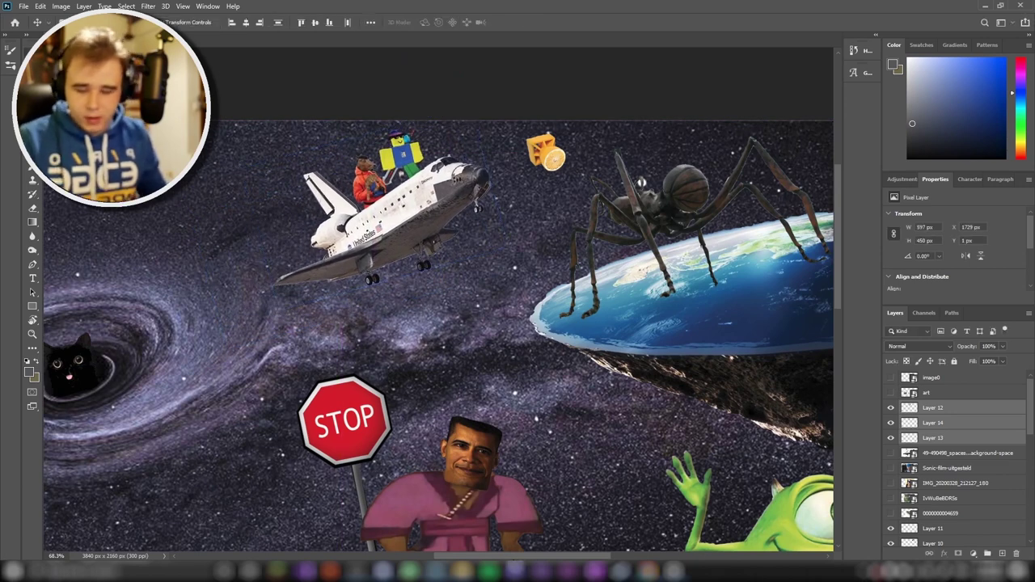
{"action": "scroll", "coordinate": [605, 341], "scroll_direction": "right", "scroll_amount": 4}
- Move the flat earth layer and its spider lower on the canvas
{"action": "scroll", "coordinate": [605, 341], "scroll_direction": "right", "scroll_amount": 2}
{"action": "scroll", "coordinate": [605, 342], "scroll_direction": "down", "scroll_amount": 1}
{"action": "left_click", "coordinate": [605, 341]}
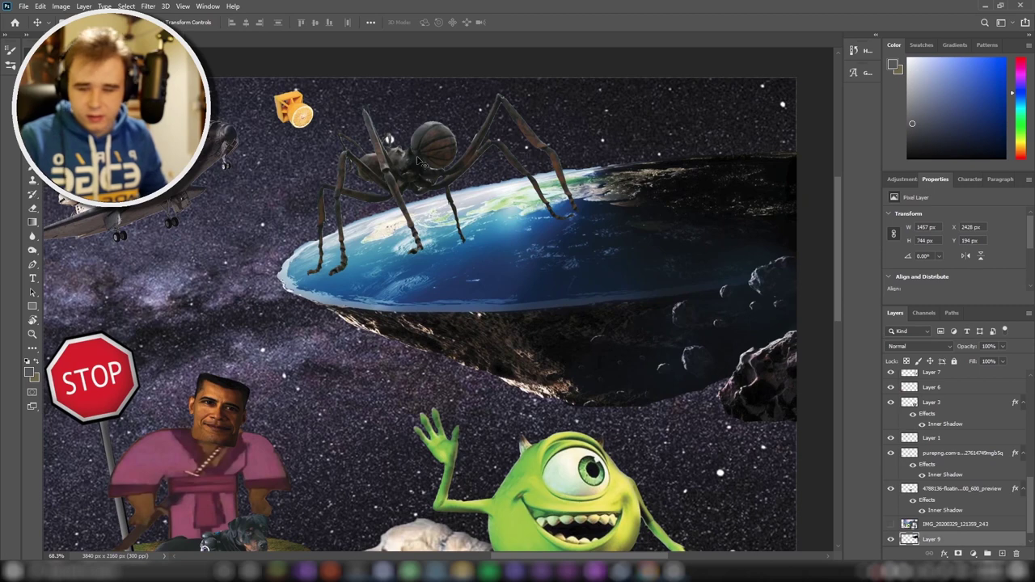
{"action": "left_click_drag", "start_coordinate": [432, 169], "coordinate": [427, 211]}
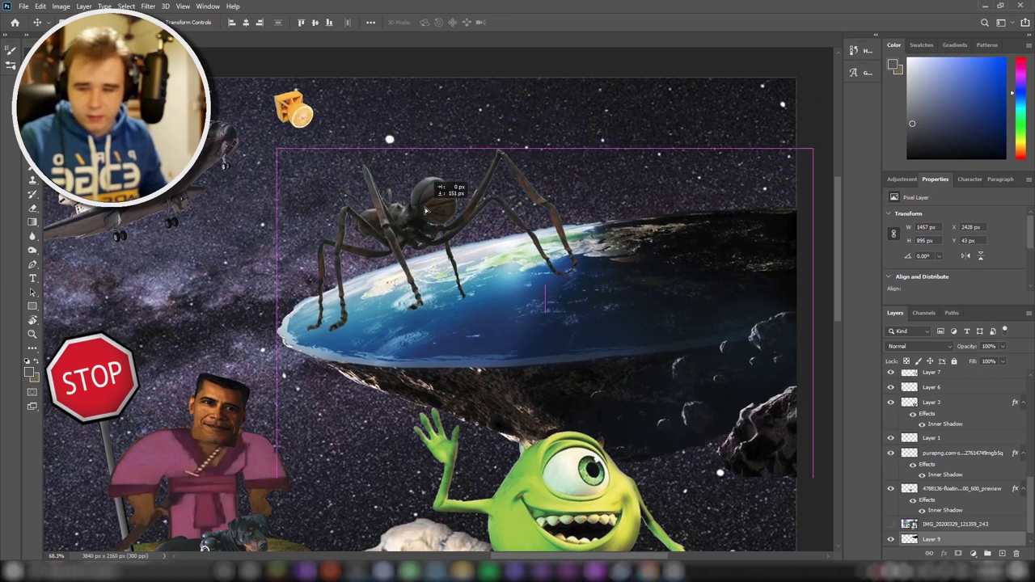
- Move the small orange box down-left, tilting it and resizing it to 122 × 97 px
{"action": "left_click_drag", "start_coordinate": [309, 103], "coordinate": [276, 206]}
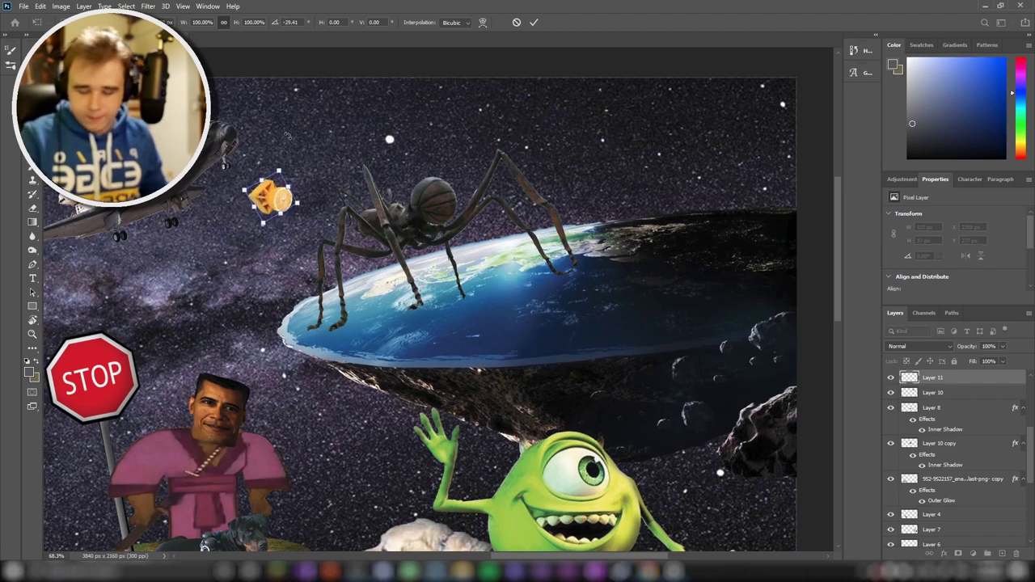
{"action": "key", "text": "Return"}
{"action": "scroll", "coordinate": [332, 223], "scroll_direction": "down", "scroll_amount": 2}
{"action": "scroll", "coordinate": [485, 246], "scroll_direction": "up", "scroll_amount": 4}
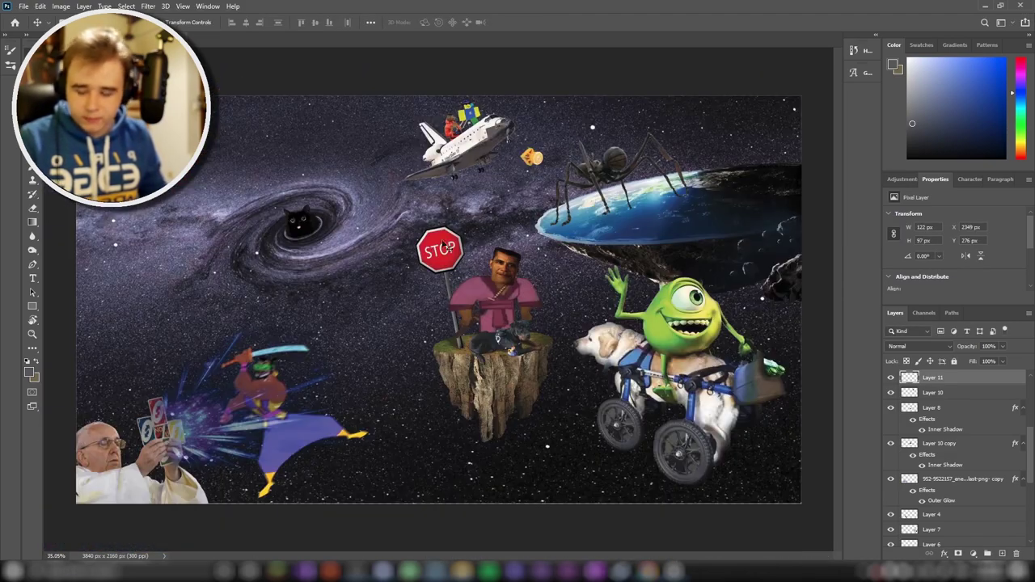
- Show layer 1vWuBeBDRSs, the spider-cat bench photo, and zoom in on it
{"action": "left_click", "coordinate": [892, 410]}
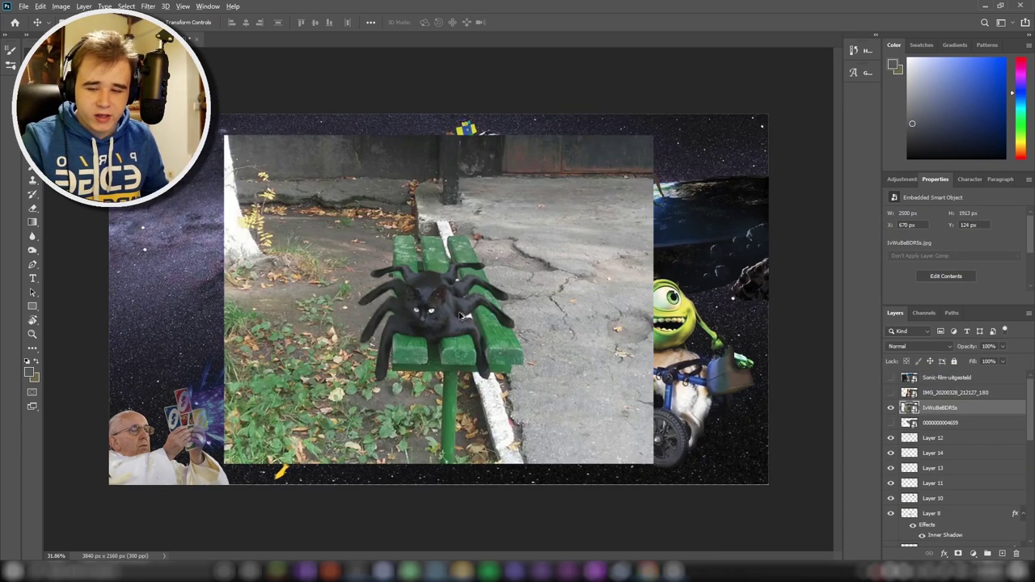
{"action": "scroll", "coordinate": [459, 315], "scroll_direction": "up", "scroll_amount": 3}
{"action": "scroll", "coordinate": [429, 318], "scroll_direction": "down", "scroll_amount": 1}
{"action": "scroll", "coordinate": [383, 275], "scroll_direction": "down", "scroll_amount": 2}
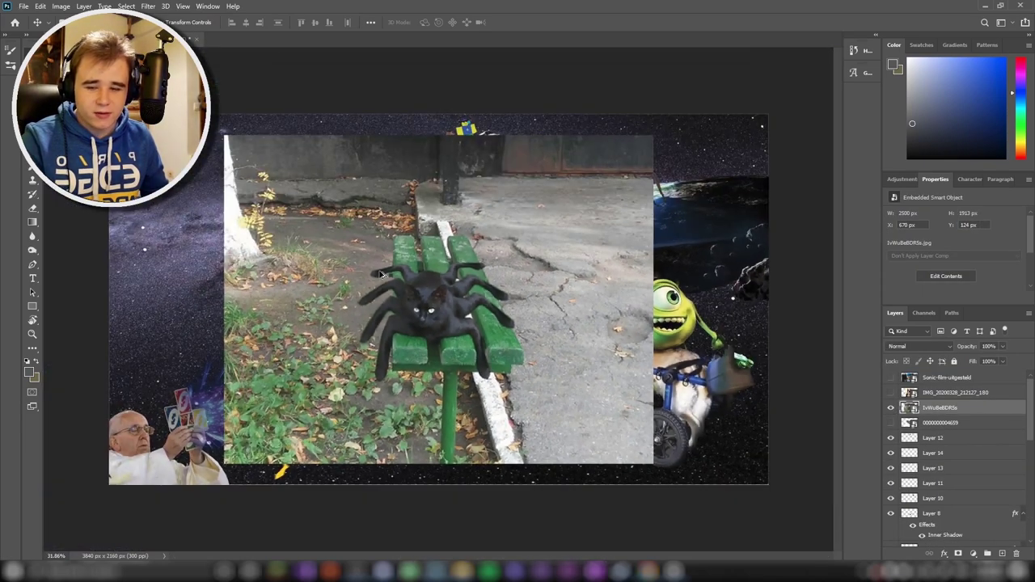
{"action": "scroll", "coordinate": [416, 300], "scroll_direction": "up", "scroll_amount": 3}
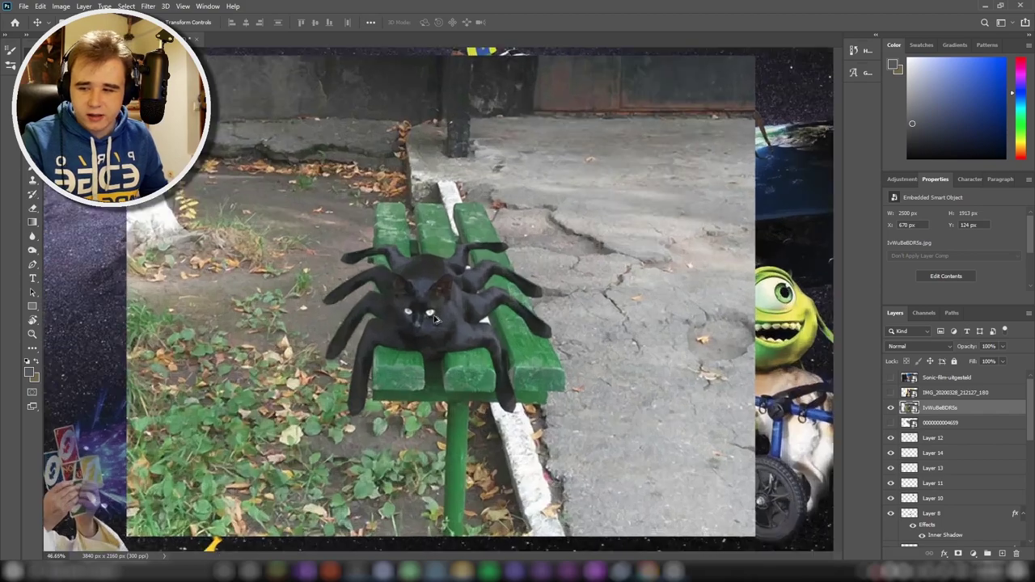
{"action": "scroll", "coordinate": [393, 266], "scroll_direction": "up", "scroll_amount": 3}
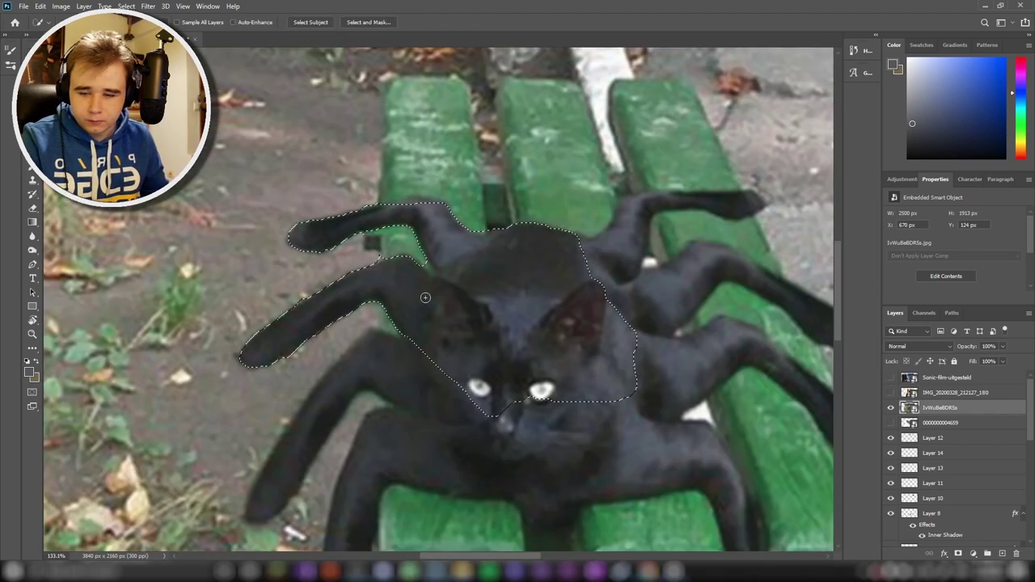
{"action": "scroll", "coordinate": [425, 297], "scroll_direction": "down", "scroll_amount": 3}
{"action": "scroll", "coordinate": [485, 242], "scroll_direction": "down", "scroll_amount": 1}
- Quick-select the spider-cat's body and legs
{"action": "scroll", "coordinate": [486, 243], "scroll_direction": "right", "scroll_amount": 3}
{"action": "left_click_drag", "start_coordinate": [711, 210], "coordinate": [596, 186]}
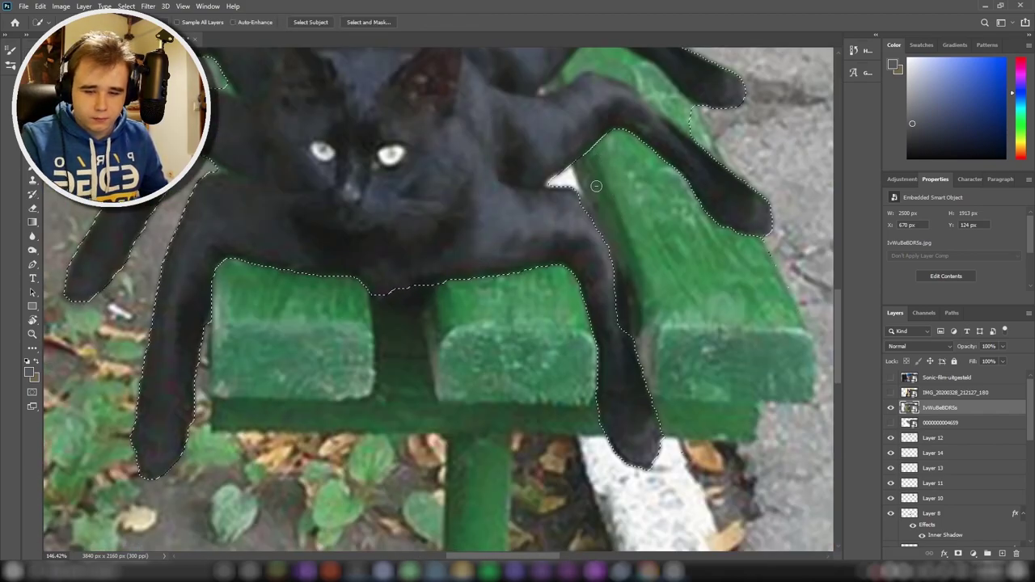
{"action": "scroll", "coordinate": [596, 186], "scroll_direction": "up", "scroll_amount": 3}
{"action": "scroll", "coordinate": [506, 209], "scroll_direction": "up", "scroll_amount": 2}
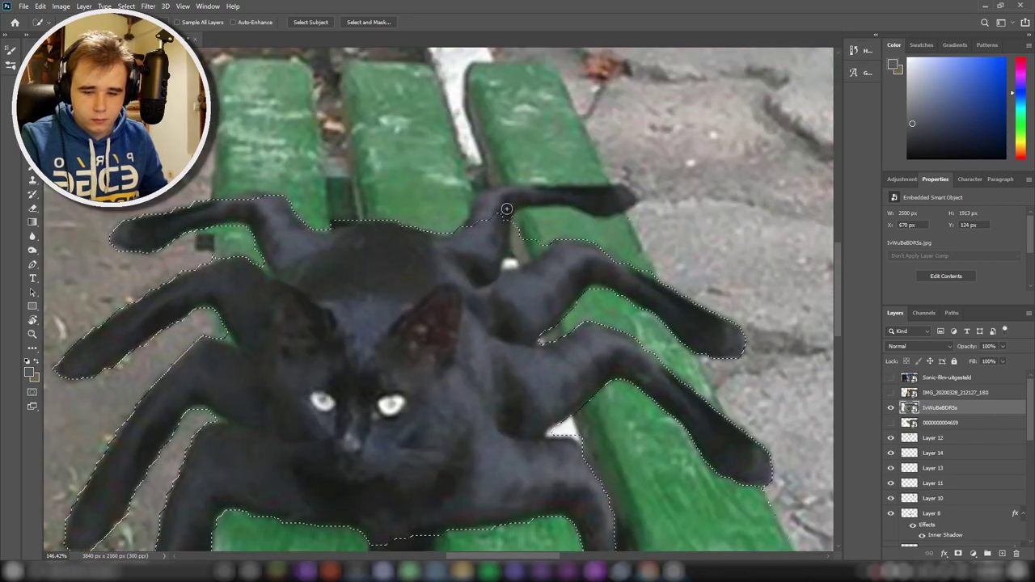
{"action": "scroll", "coordinate": [364, 267], "scroll_direction": "up", "scroll_amount": 1}
{"action": "scroll", "coordinate": [248, 319], "scroll_direction": "down", "scroll_amount": 1}
{"action": "scroll", "coordinate": [224, 337], "scroll_direction": "up", "scroll_amount": 1}
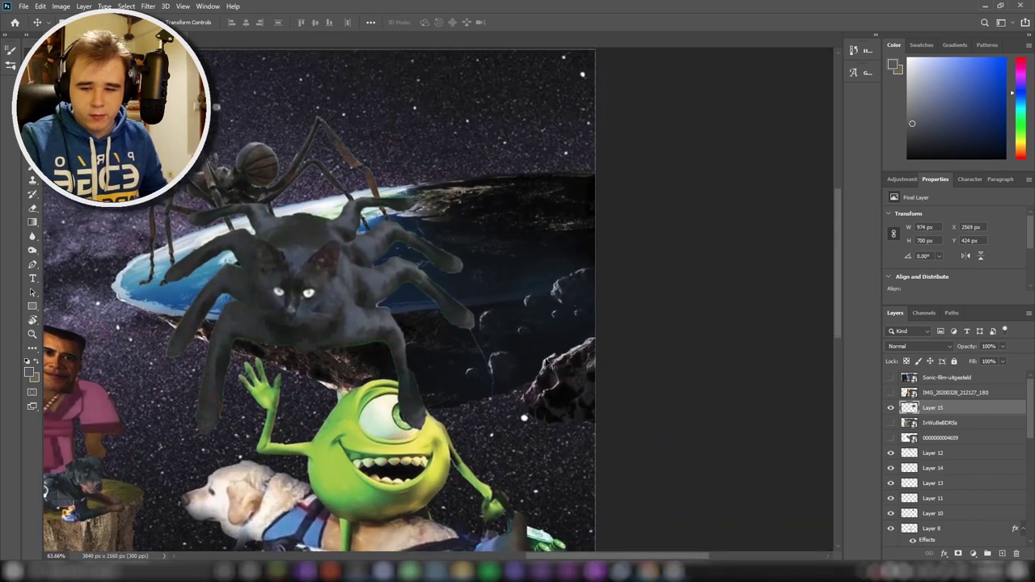
- Scale Layer 15's spider-cat to about 49%, tilt it -6.3°, and set it on the earth's right edge
{"action": "left_click_drag", "start_coordinate": [306, 301], "coordinate": [385, 306]}
{"action": "key", "text": "ctrl+t"}
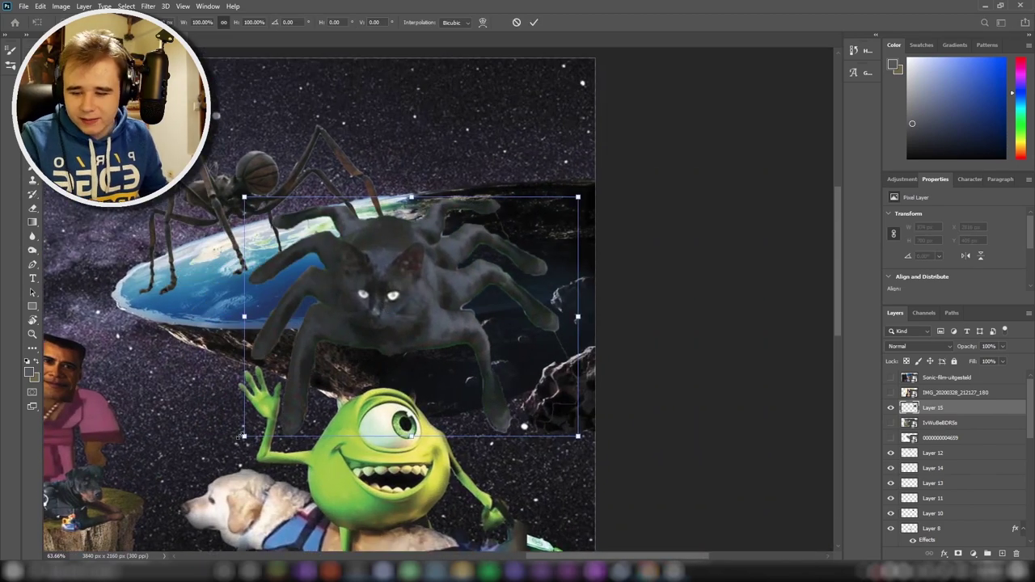
{"action": "left_click_drag", "start_coordinate": [241, 437], "coordinate": [392, 324]}
{"action": "left_click_drag", "start_coordinate": [459, 248], "coordinate": [483, 238]}
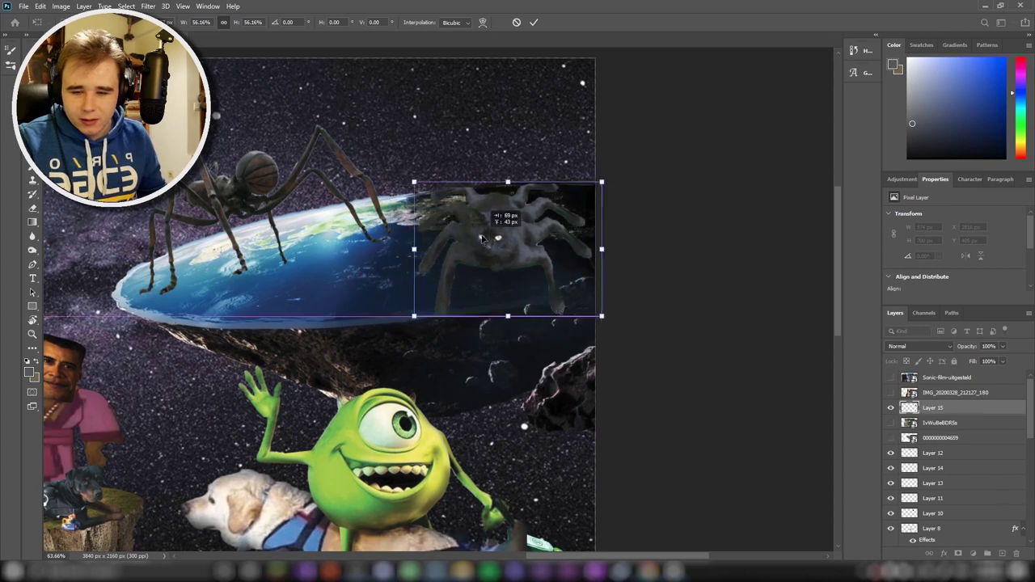
{"action": "left_click_drag", "start_coordinate": [414, 183], "coordinate": [439, 199]}
{"action": "mouse_move", "coordinate": [507, 247]}
{"action": "left_mouse_down"}
{"action": "mouse_move", "coordinate": [499, 234]}
{"action": "mouse_move", "coordinate": [495, 253]}
{"action": "left_mouse_up"}
{"action": "left_click_drag", "start_coordinate": [614, 171], "coordinate": [599, 183]}
{"action": "left_click_drag", "start_coordinate": [488, 225], "coordinate": [480, 223]}
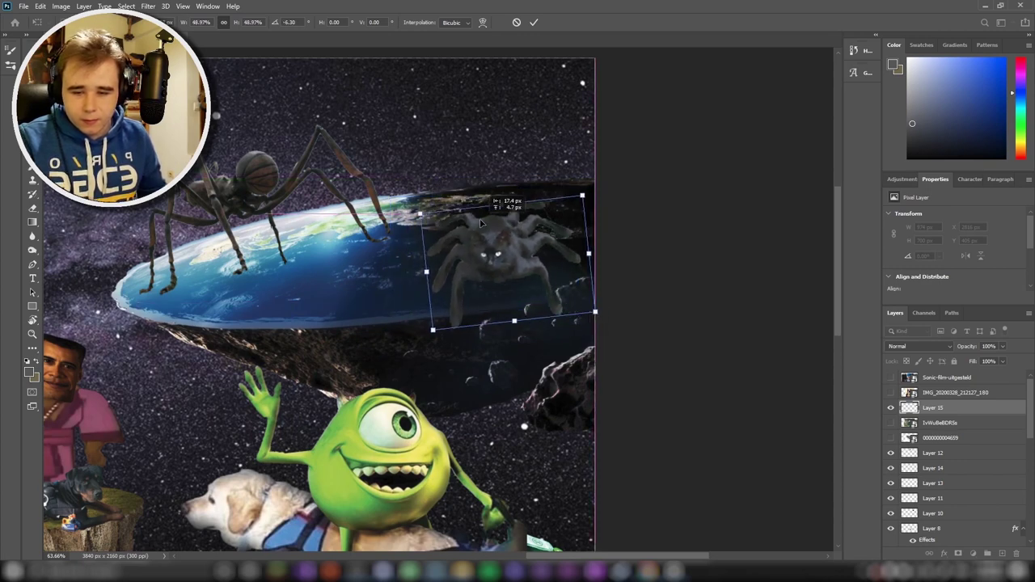
{"action": "key", "text": "Return"}
{"action": "scroll", "coordinate": [527, 229], "scroll_direction": "up", "scroll_amount": 3}
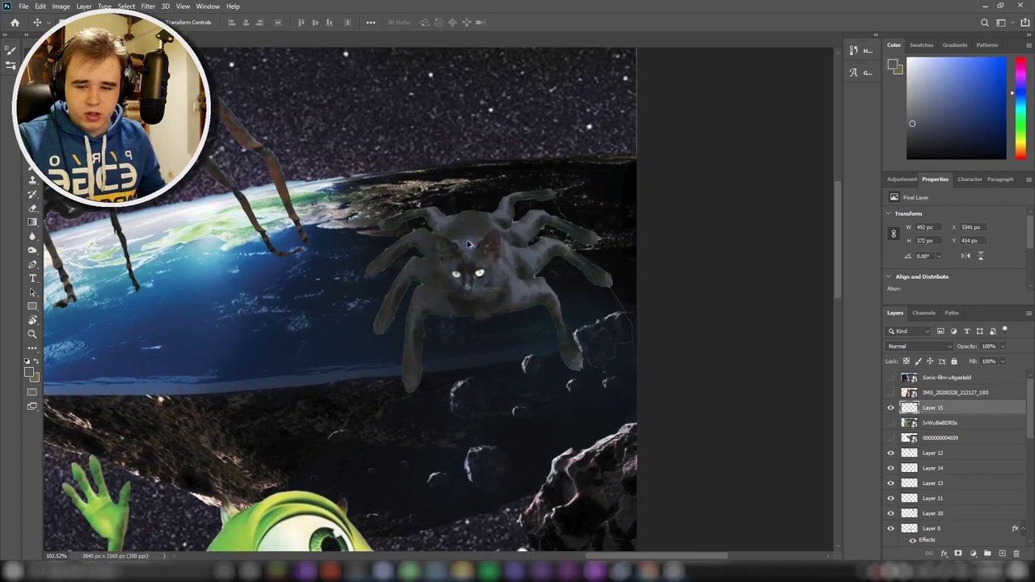
{"action": "scroll", "coordinate": [485, 237], "scroll_direction": "up", "scroll_amount": 3}
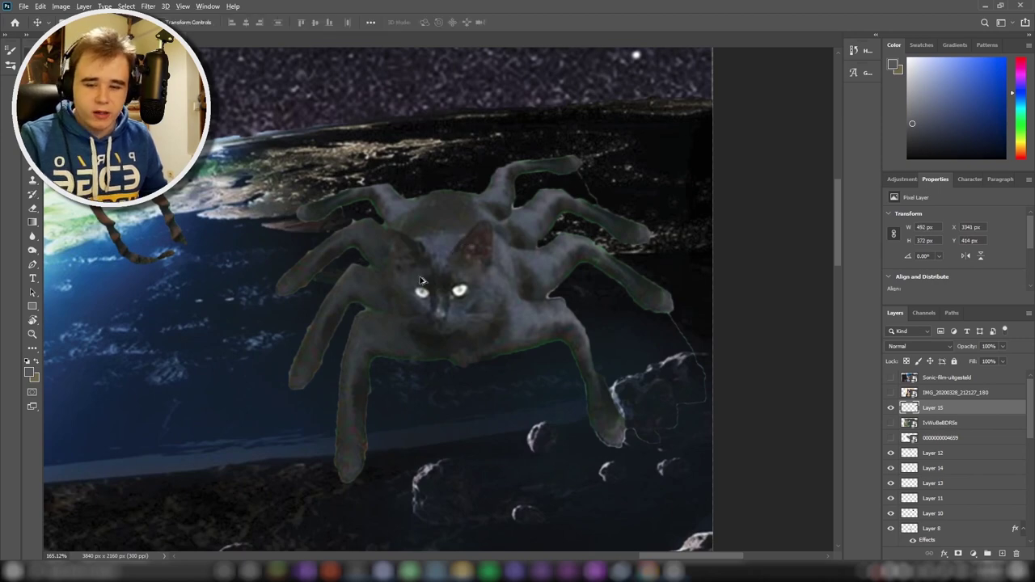
{"action": "scroll", "coordinate": [420, 280], "scroll_direction": "down", "scroll_amount": 5}
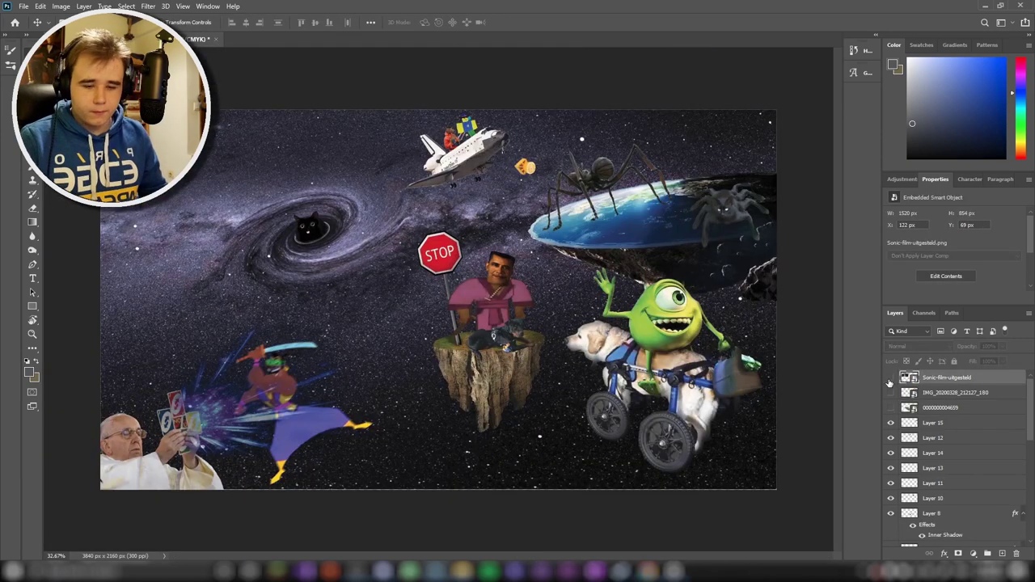
- Show the Sonic, spring-onion and Batman-cat photos and quick-select Sonic
{"action": "left_click", "coordinate": [890, 378]}
{"action": "left_click", "coordinate": [890, 407]}
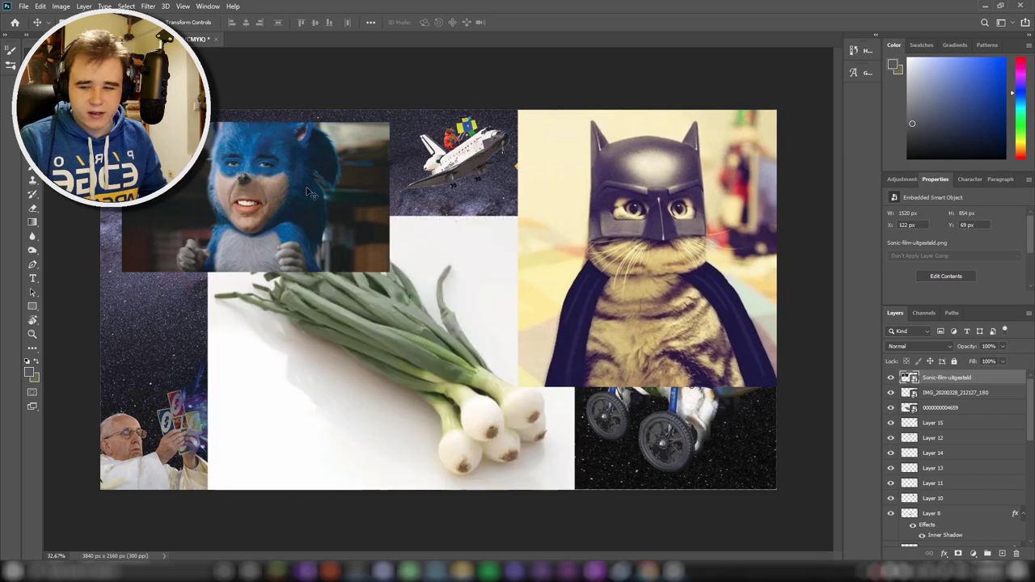
{"action": "scroll", "coordinate": [535, 285], "scroll_direction": "up", "scroll_amount": 4}
{"action": "scroll", "coordinate": [353, 216], "scroll_direction": "down", "scroll_amount": 3}
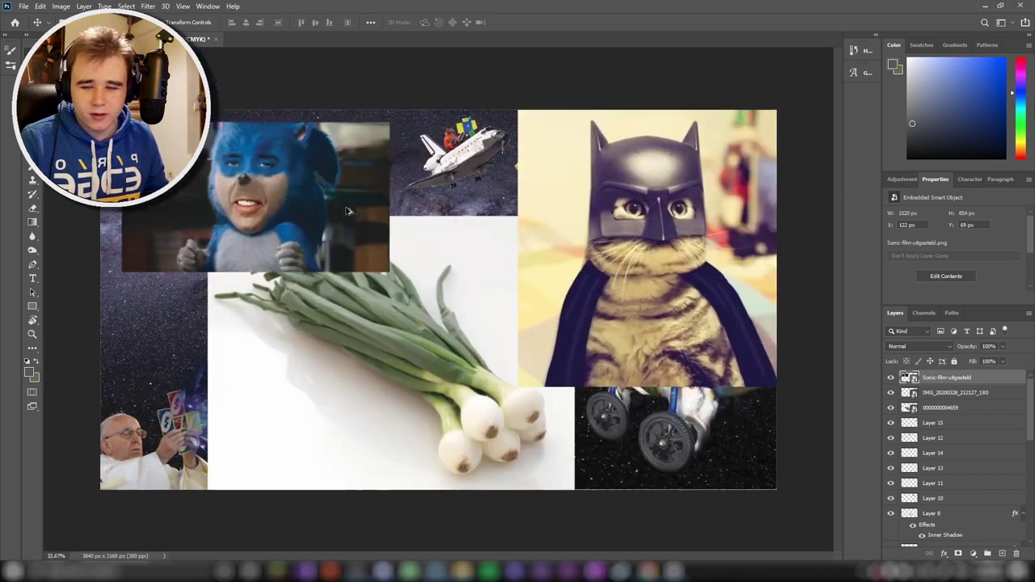
{"action": "scroll", "coordinate": [259, 237], "scroll_direction": "up", "scroll_amount": 1}
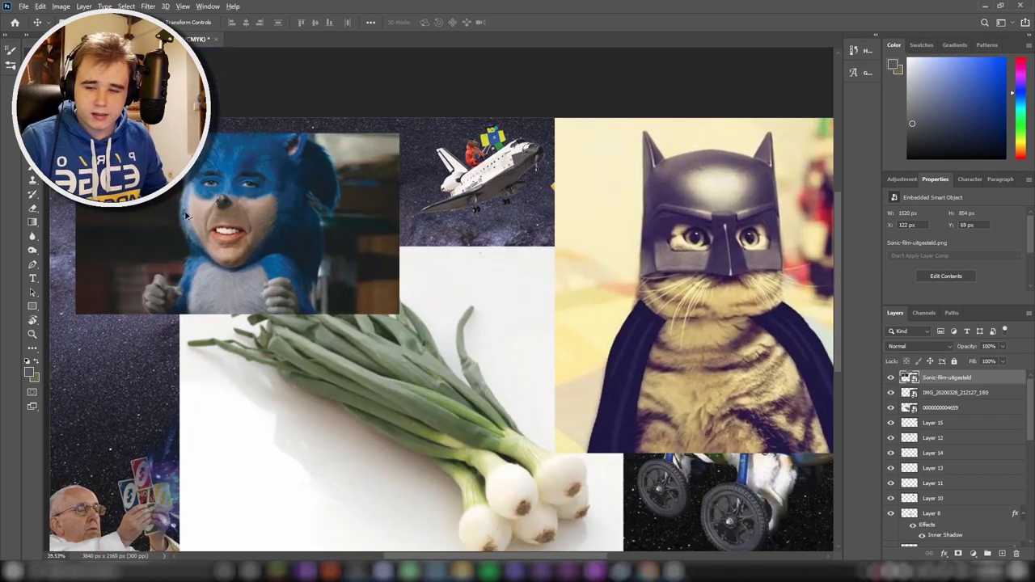
{"action": "scroll", "coordinate": [188, 217], "scroll_direction": "up", "scroll_amount": 3}
{"action": "scroll", "coordinate": [502, 550], "scroll_direction": "left", "scroll_amount": 2}
{"action": "scroll", "coordinate": [383, 359], "scroll_direction": "up", "scroll_amount": 1}
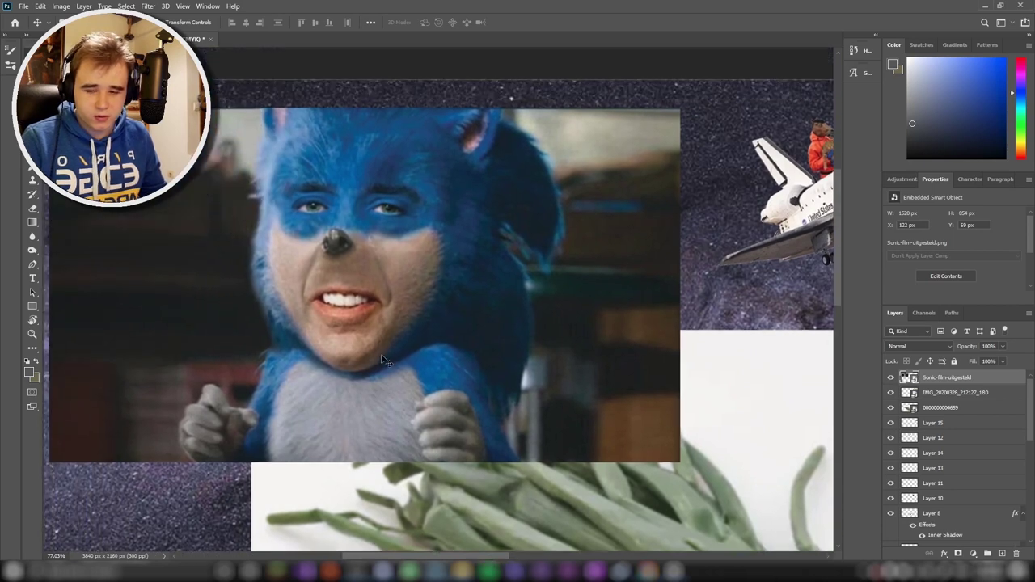
{"action": "scroll", "coordinate": [269, 247], "scroll_direction": "up", "scroll_amount": 1}
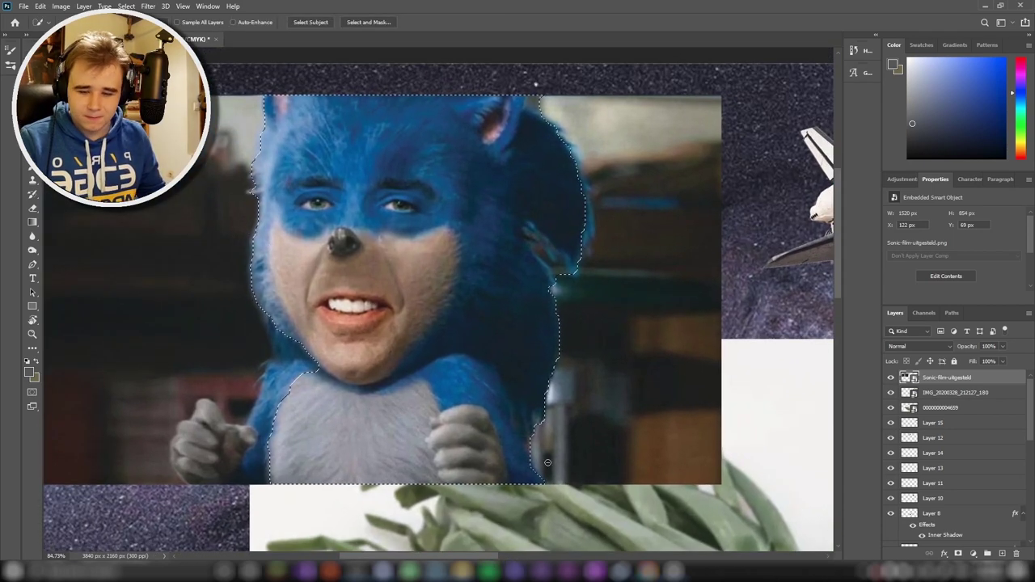
{"action": "scroll", "coordinate": [548, 463], "scroll_direction": "up", "scroll_amount": 4}
{"action": "scroll", "coordinate": [566, 234], "scroll_direction": "down", "scroll_amount": 1}
{"action": "scroll", "coordinate": [404, 324], "scroll_direction": "down", "scroll_amount": 1}
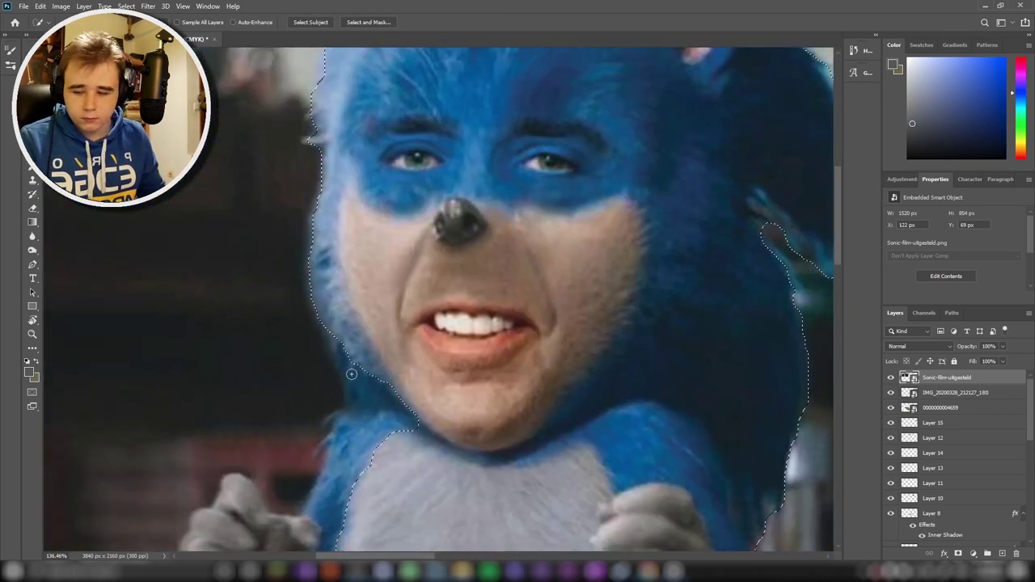
- Copy Sonic onto his own layer and delete the original Sonic photo
{"action": "key", "text": "ctrl+j"}
{"action": "scroll", "coordinate": [351, 374], "scroll_direction": "down", "scroll_amount": 4}
{"action": "scroll", "coordinate": [351, 374], "scroll_direction": "down", "scroll_amount": 3}
{"action": "scroll", "coordinate": [351, 373], "scroll_direction": "down", "scroll_amount": 2}
{"action": "left_click", "coordinate": [890, 392]}
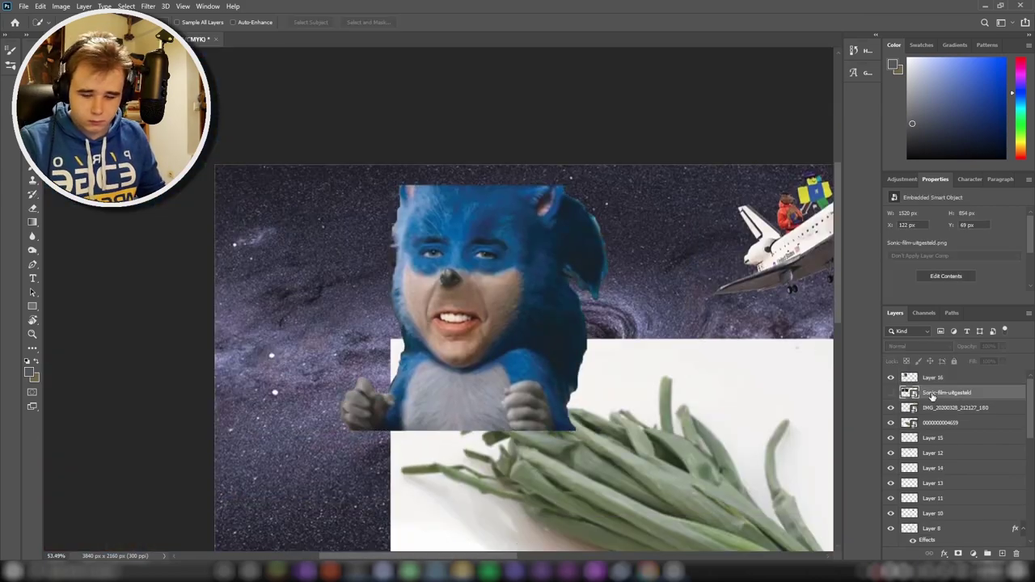
{"action": "scroll", "coordinate": [486, 324], "scroll_direction": "down", "scroll_amount": 3}
{"action": "key", "text": "Delete"}
- Bring the spring-onion photo to the top, copy the onions to a new layer, delete the original
{"action": "key", "text": "ctrl+shift+bracketright"}
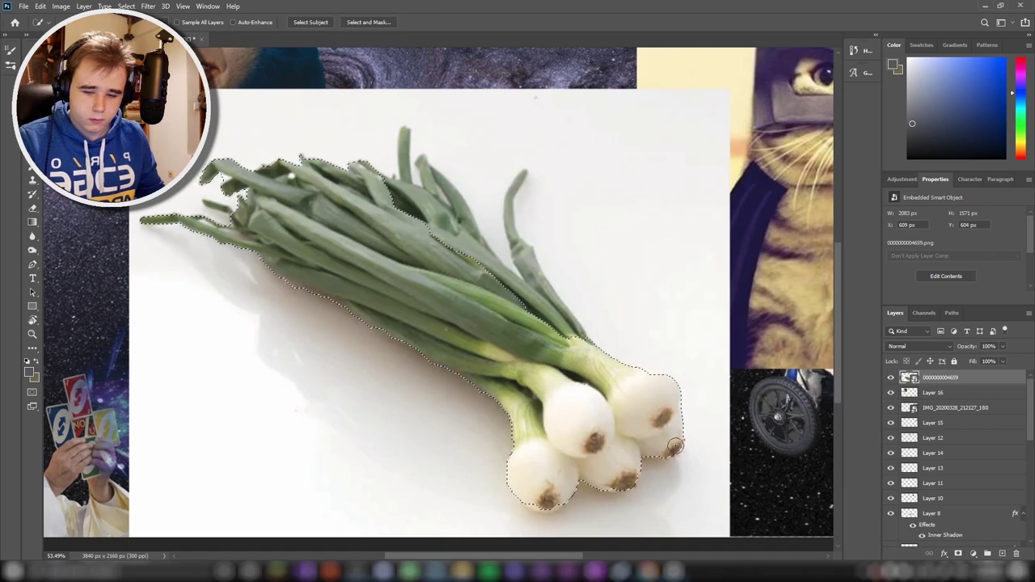
{"action": "scroll", "coordinate": [497, 211], "scroll_direction": "up", "scroll_amount": 4}
{"action": "scroll", "coordinate": [526, 324], "scroll_direction": "up", "scroll_amount": 1}
{"action": "scroll", "coordinate": [515, 318], "scroll_direction": "down", "scroll_amount": 2}
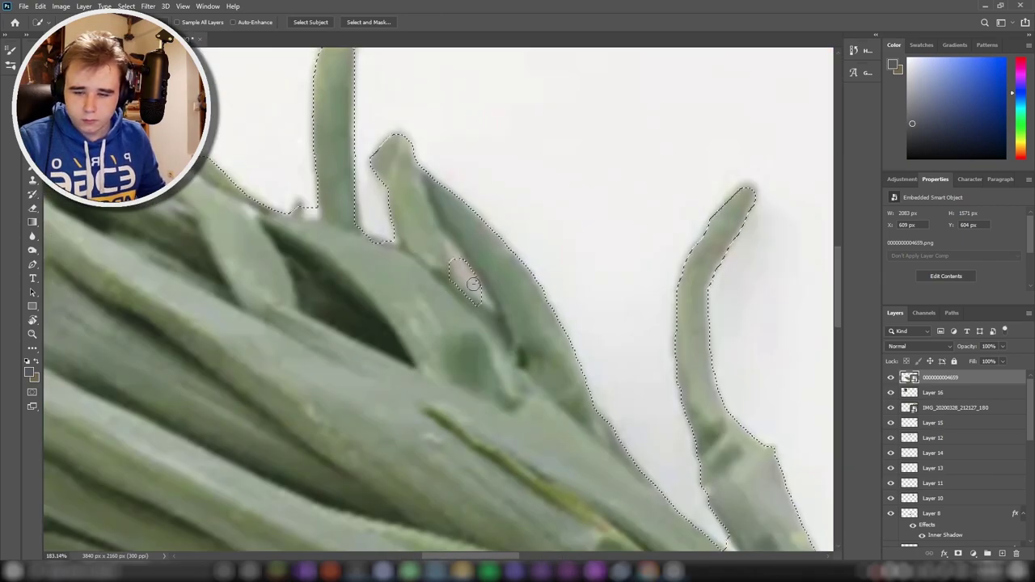
{"action": "scroll", "coordinate": [205, 307], "scroll_direction": "down", "scroll_amount": 1}
{"action": "scroll", "coordinate": [205, 307], "scroll_direction": "down", "scroll_amount": 3}
{"action": "scroll", "coordinate": [204, 307], "scroll_direction": "down", "scroll_amount": 2}
{"action": "key", "text": "ctrl+j"}
{"action": "key", "text": "Delete"}
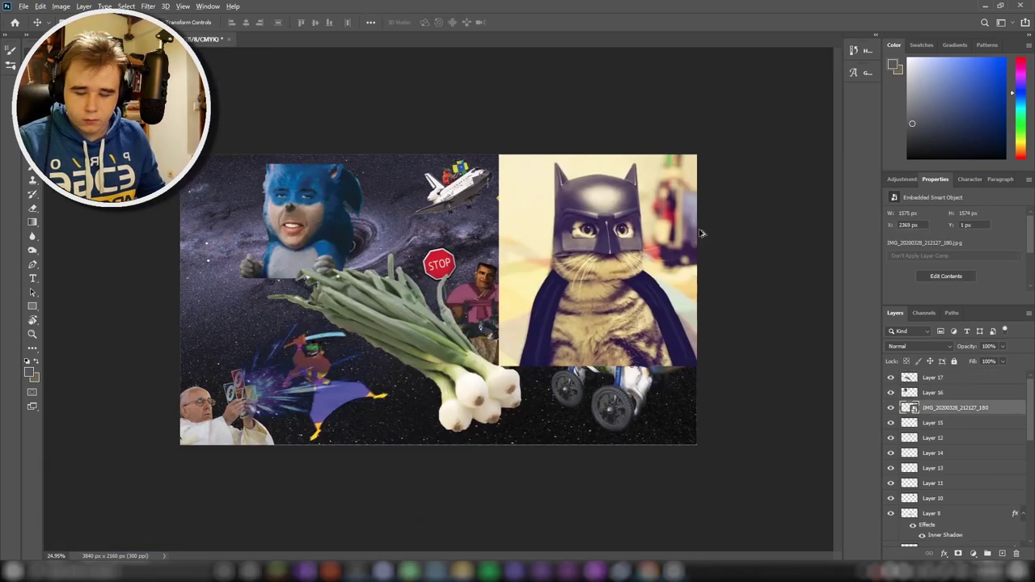
- Copy the Batman-masked cat onto its own layer and delete its original photo
{"action": "key", "text": "v"}
{"action": "scroll", "coordinate": [614, 433], "scroll_direction": "up", "scroll_amount": 2}
{"action": "left_click_drag", "start_coordinate": [614, 433], "coordinate": [315, 528]}
{"action": "scroll", "coordinate": [465, 312], "scroll_direction": "up", "scroll_amount": 1}
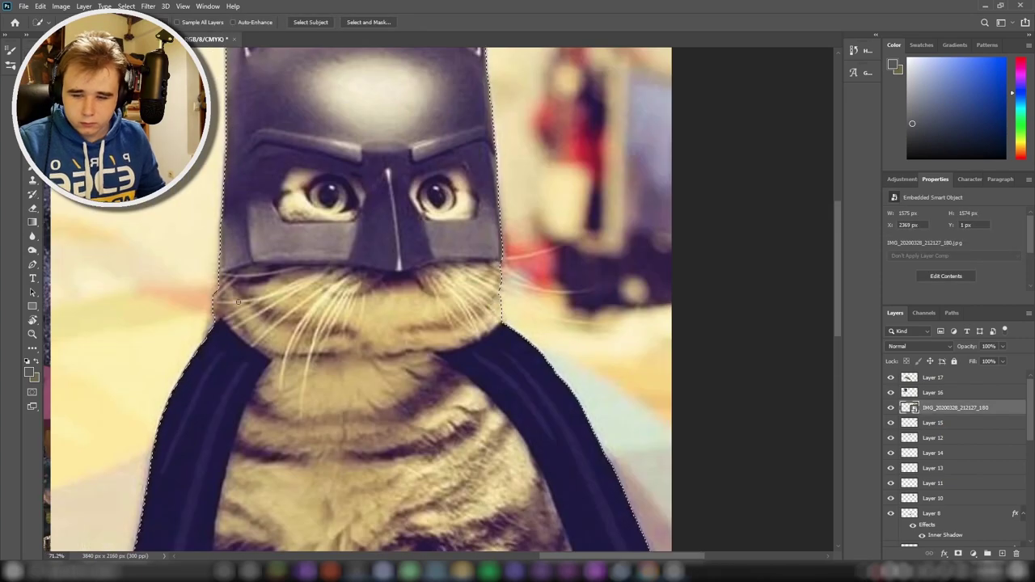
{"action": "scroll", "coordinate": [435, 359], "scroll_direction": "down", "scroll_amount": 3}
{"action": "key", "text": "ctrl+j"}
{"action": "key", "text": "Delete"}
- Shrink the cut-out spring onions and move them to the collage's left side
{"action": "key", "text": "v"}
{"action": "left_click_drag", "start_coordinate": [435, 358], "coordinate": [429, 353]}
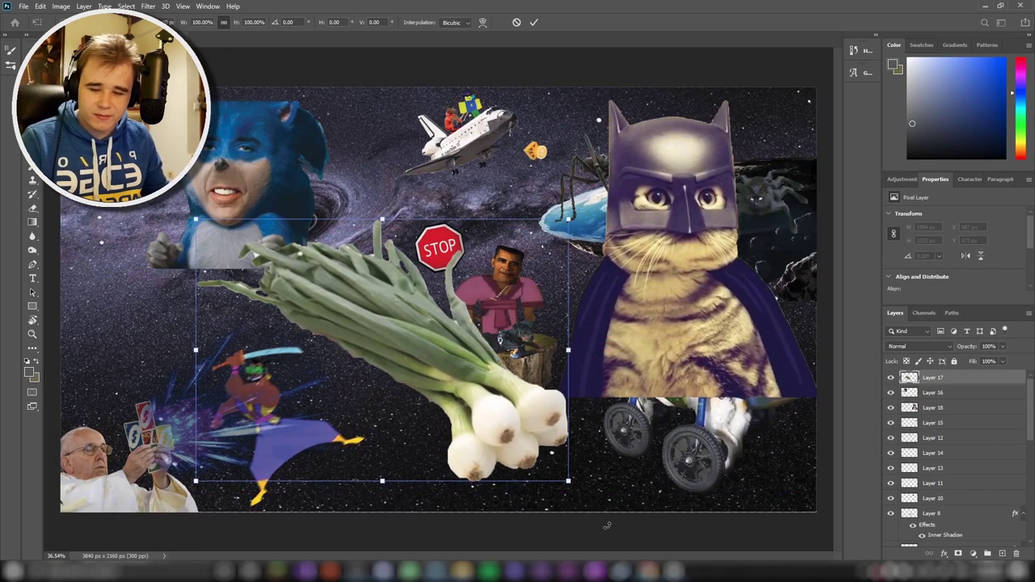
{"action": "left_click_drag", "start_coordinate": [569, 481], "coordinate": [439, 393]}
{"action": "left_click_drag", "start_coordinate": [335, 284], "coordinate": [166, 275]}
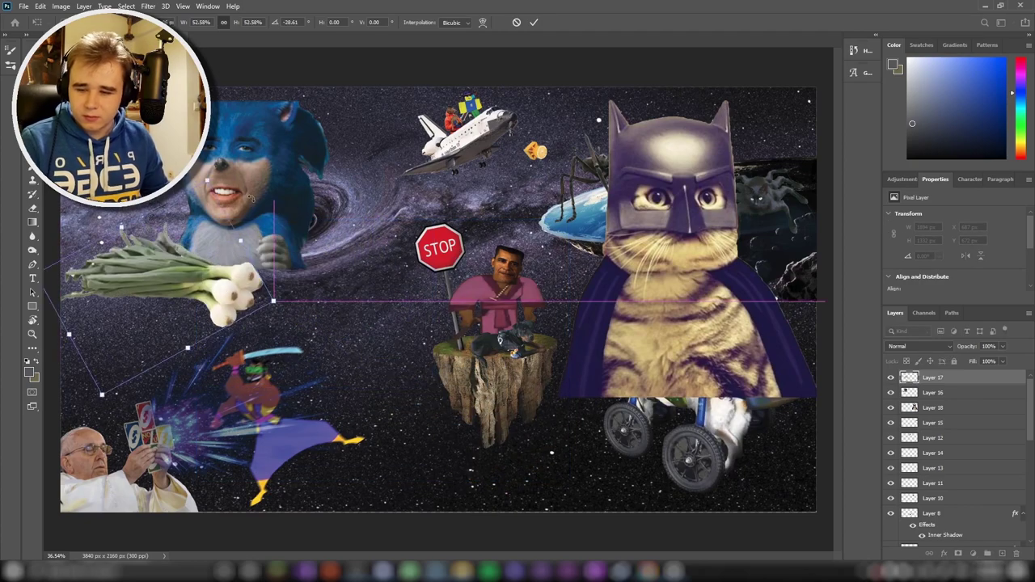
{"action": "key", "text": "Return"}
- Copy the cat's Batman mask to a new layer and scale it onto Sonic's face
{"action": "key", "text": "alt+bracketleft"}
{"action": "key", "text": "w"}
{"action": "scroll", "coordinate": [395, 205], "scroll_direction": "up", "scroll_amount": 2, "text": "alt"}
{"action": "scroll", "coordinate": [399, 259], "scroll_direction": "up", "scroll_amount": 3, "text": "alt"}
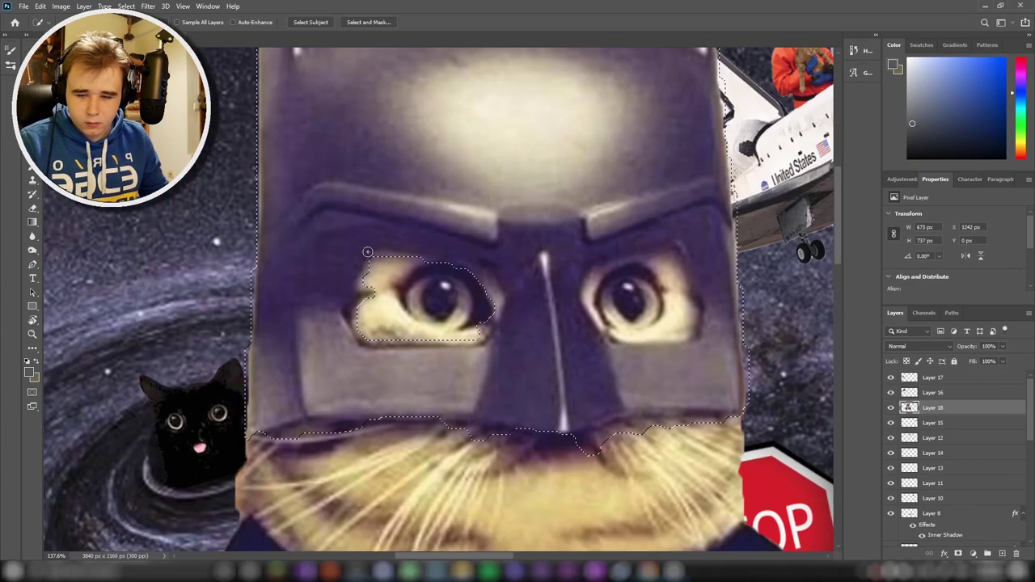
{"action": "key", "text": "ctrl+j"}
{"action": "scroll", "coordinate": [593, 444], "scroll_direction": "down", "scroll_amount": 3, "text": "alt"}
{"action": "key", "text": "ctrl+t"}
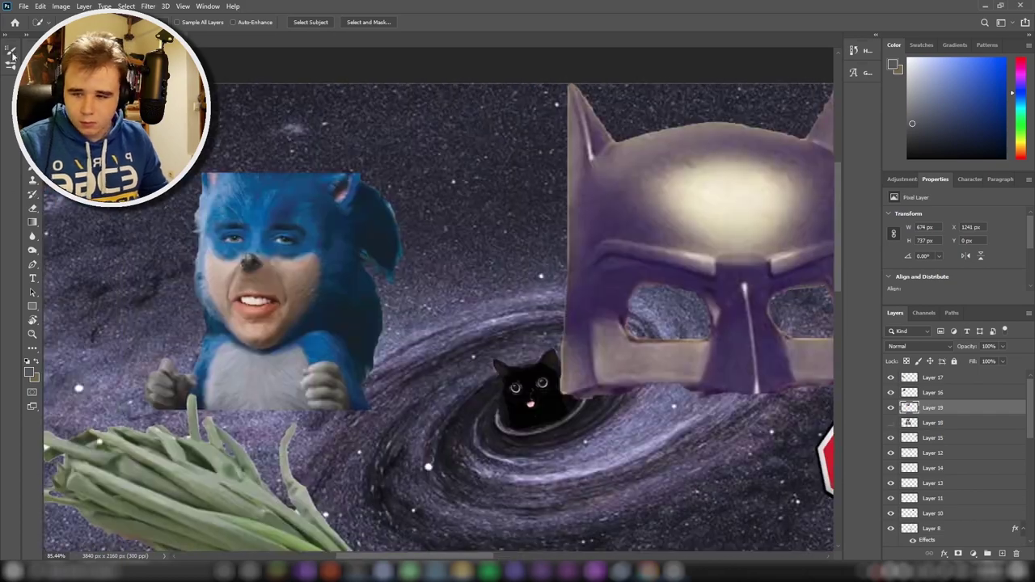
{"action": "left_click_drag", "start_coordinate": [695, 227], "coordinate": [267, 146]}
{"action": "left_click_drag", "start_coordinate": [370, 46], "coordinate": [367, 144]}
{"action": "scroll", "coordinate": [286, 219], "scroll_direction": "up", "scroll_amount": 3, "text": "alt"}
{"action": "scroll", "coordinate": [287, 219], "scroll_direction": "up", "scroll_amount": 2, "text": "alt"}
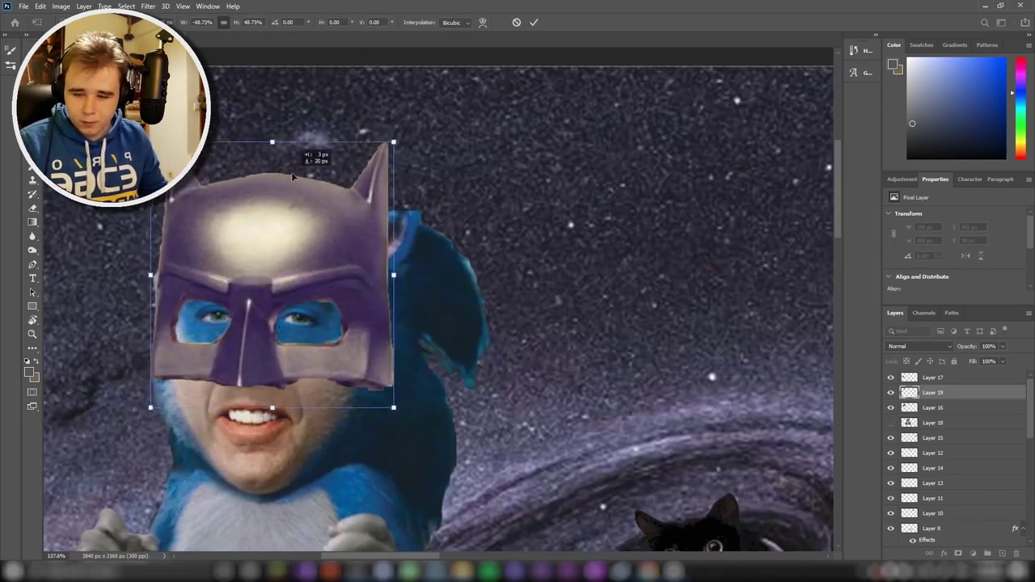
{"action": "key", "text": "Return"}
{"action": "scroll", "coordinate": [286, 219], "scroll_direction": "up", "scroll_amount": 3, "text": "alt"}
- Erase the mask's stray edges, then select the cat's purple cape
{"action": "key", "text": "e"}
{"action": "scroll", "coordinate": [384, 300], "scroll_direction": "up", "scroll_amount": 5}
{"action": "scroll", "coordinate": [111, 296], "scroll_direction": "up", "scroll_amount": 3, "text": "alt"}
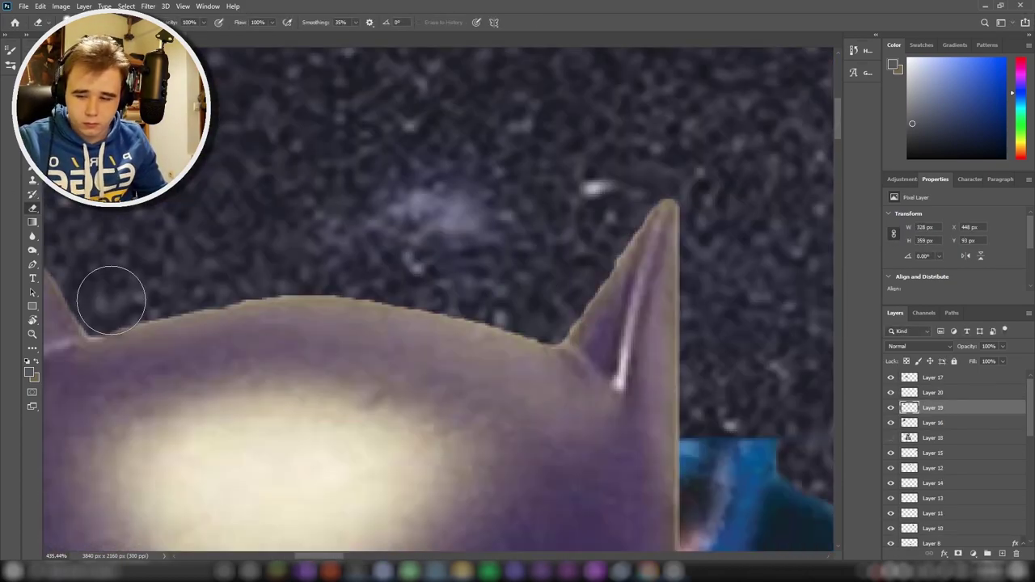
{"action": "scroll", "coordinate": [288, 185], "scroll_direction": "down", "scroll_amount": 8}
{"action": "scroll", "coordinate": [280, 255], "scroll_direction": "up", "scroll_amount": 2}
{"action": "scroll", "coordinate": [281, 255], "scroll_direction": "down", "scroll_amount": 4, "text": "alt"}
{"action": "scroll", "coordinate": [721, 312], "scroll_direction": "down", "scroll_amount": 5, "text": "alt"}
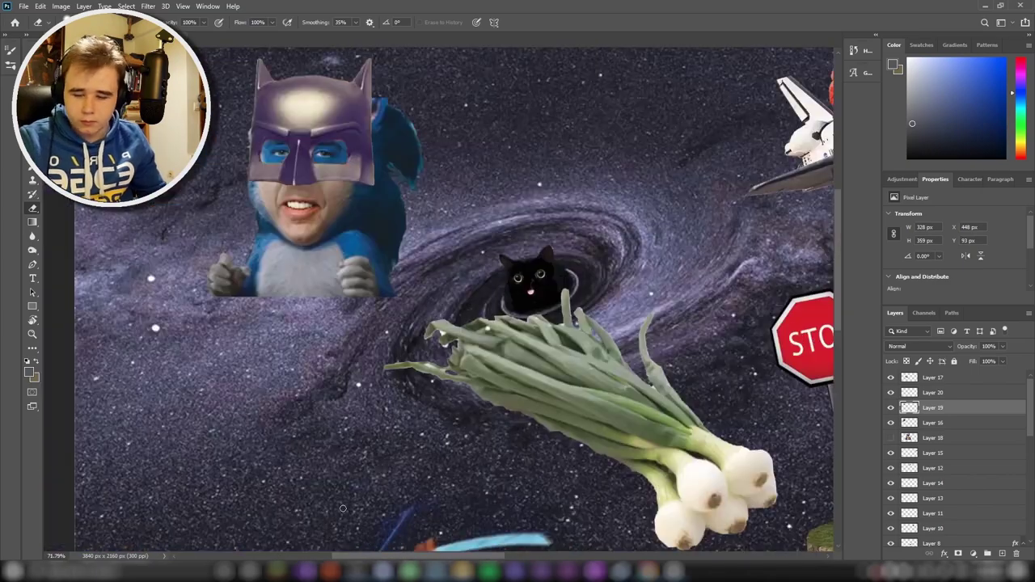
{"action": "scroll", "coordinate": [485, 324], "scroll_direction": "down", "scroll_amount": 3, "text": "alt"}
{"action": "key", "text": "w"}
{"action": "left_click_drag", "start_coordinate": [453, 356], "coordinate": [459, 390]}
- Copy the purple cape to its own layer and bend it over Sonic's body
{"action": "key", "text": "ctrl+j"}
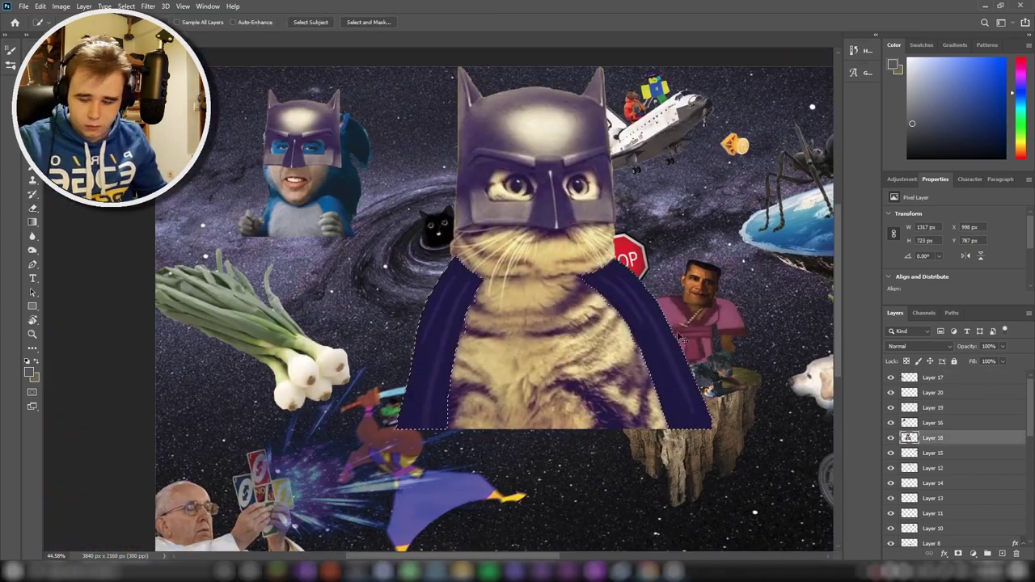
{"action": "left_click_drag", "start_coordinate": [638, 334], "coordinate": [421, 166], "text": "ctrl"}
{"action": "scroll", "coordinate": [421, 166], "scroll_direction": "up", "scroll_amount": 5, "text": "alt"}
{"action": "key", "text": "ctrl+t"}
{"action": "left_click_drag", "start_coordinate": [453, 243], "coordinate": [486, 279]}
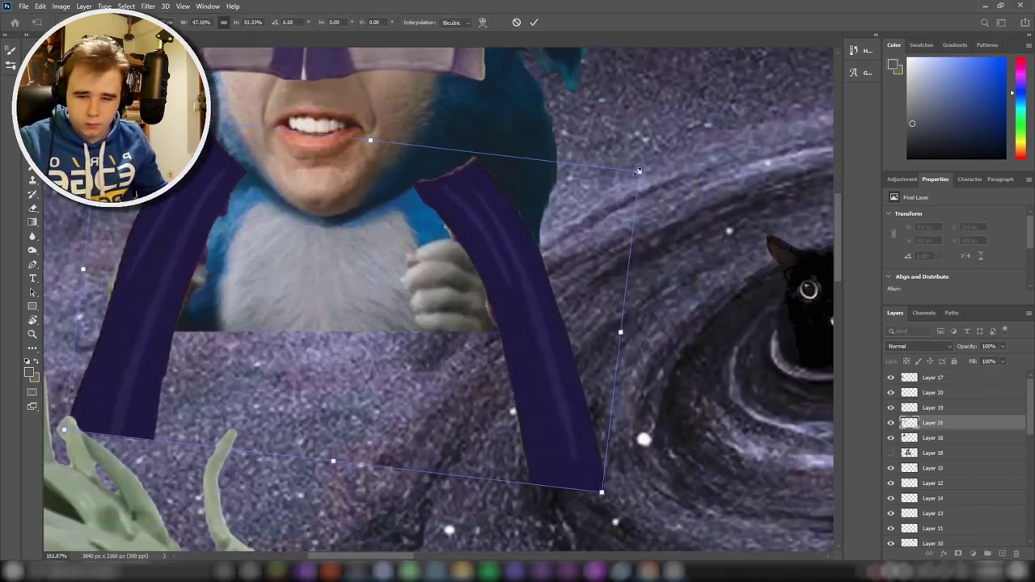
{"action": "key", "text": "Return"}
{"action": "scroll", "coordinate": [227, 275], "scroll_direction": "up", "scroll_amount": 5, "text": "alt"}
- Copy both of Sonic's hands onto separate new layers
{"action": "key", "text": "ctrl+j"}
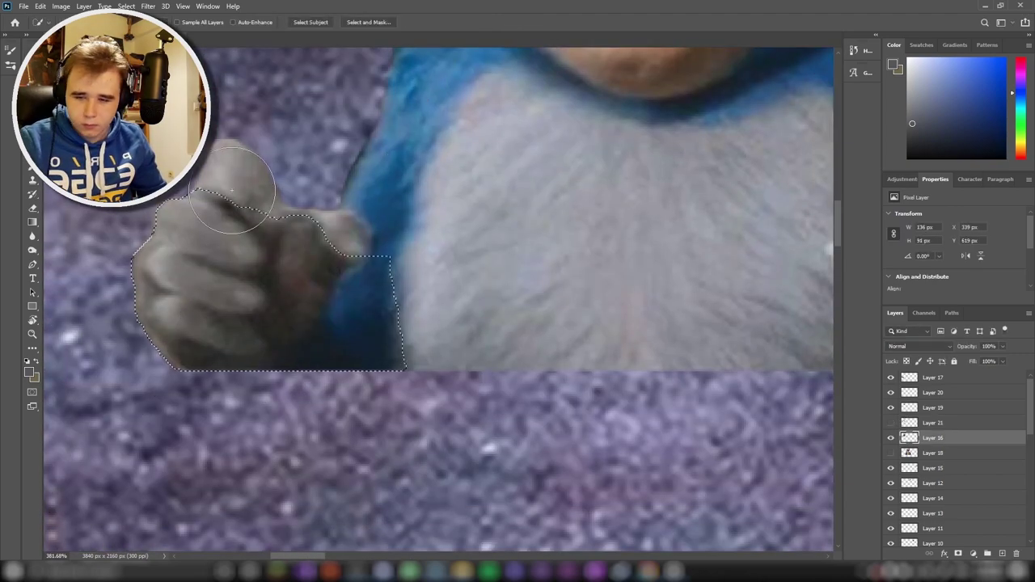
{"action": "scroll", "coordinate": [226, 275], "scroll_direction": "down", "scroll_amount": 3}
{"action": "key", "text": "ctrl+j"}
{"action": "scroll", "coordinate": [473, 315], "scroll_direction": "down", "scroll_amount": 3, "text": "alt"}
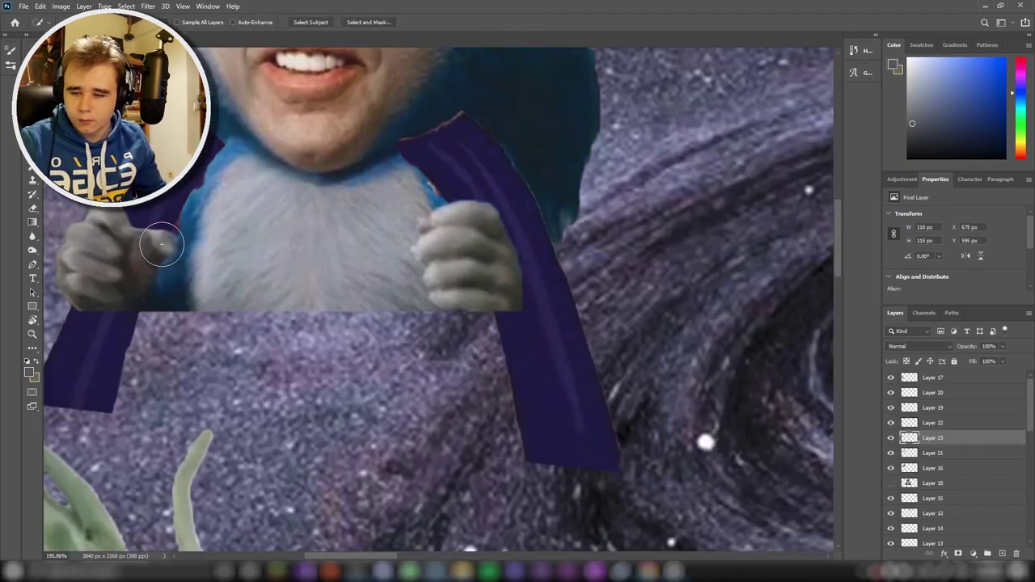
{"action": "scroll", "coordinate": [162, 242], "scroll_direction": "up", "scroll_amount": 3}
{"action": "scroll", "coordinate": [467, 221], "scroll_direction": "up", "scroll_amount": 2, "text": "alt"}
{"action": "key", "text": "e"}
- Move the spring onion under Sonic, send it behind him, and tilt it to hang below
{"action": "key", "text": "v"}
{"action": "scroll", "coordinate": [391, 232], "scroll_direction": "down", "scroll_amount": 5, "text": "alt"}
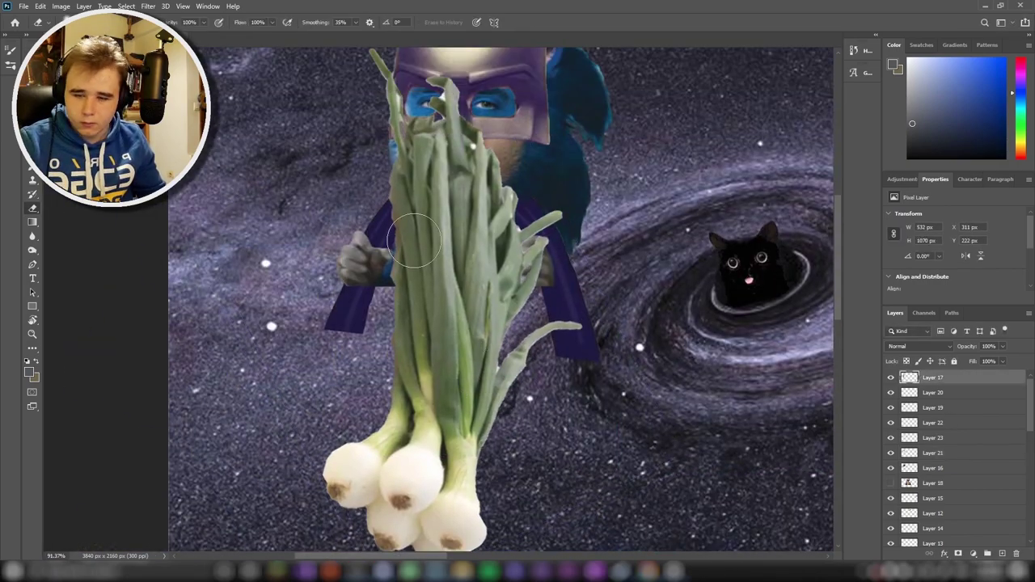
{"action": "left_click_drag", "start_coordinate": [427, 411], "coordinate": [466, 372]}
{"action": "key", "text": "ctrl+bracketleft"}
{"action": "key", "text": "ctrl+bracketleft"}
{"action": "key", "text": "ctrl+bracketleft"}
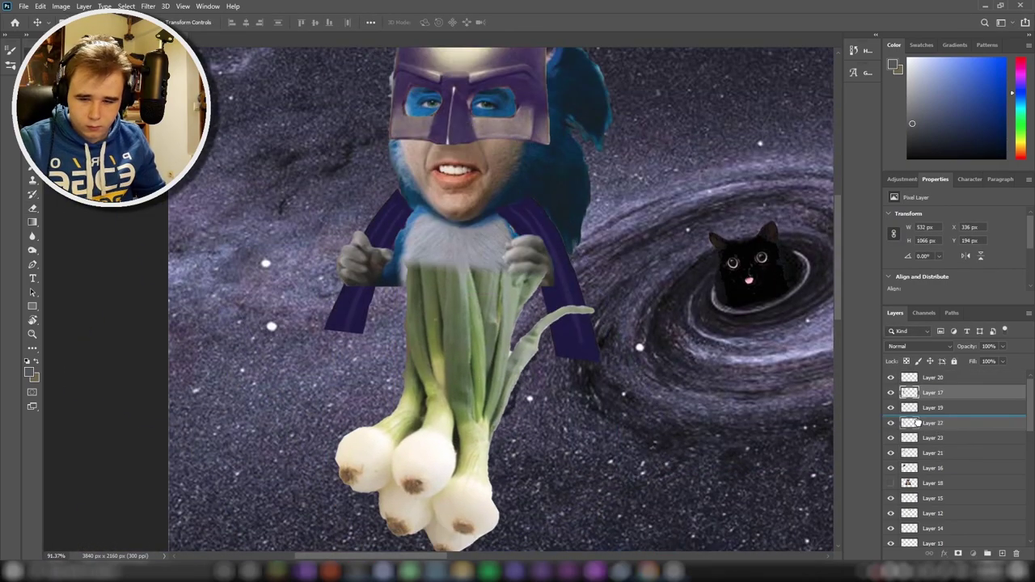
{"action": "key", "text": "ctrl+bracketleft"}
{"action": "key", "text": "ctrl+bracketleft"}
{"action": "key", "text": "ctrl+bracketleft"}
{"action": "key", "text": "ctrl+t"}
{"action": "scroll", "coordinate": [467, 324], "scroll_direction": "down", "scroll_amount": 3, "text": "alt"}
{"action": "scroll", "coordinate": [405, 308], "scroll_direction": "up", "scroll_amount": 3, "text": "alt"}
{"action": "left_click_drag", "start_coordinate": [292, 281], "coordinate": [293, 276]}
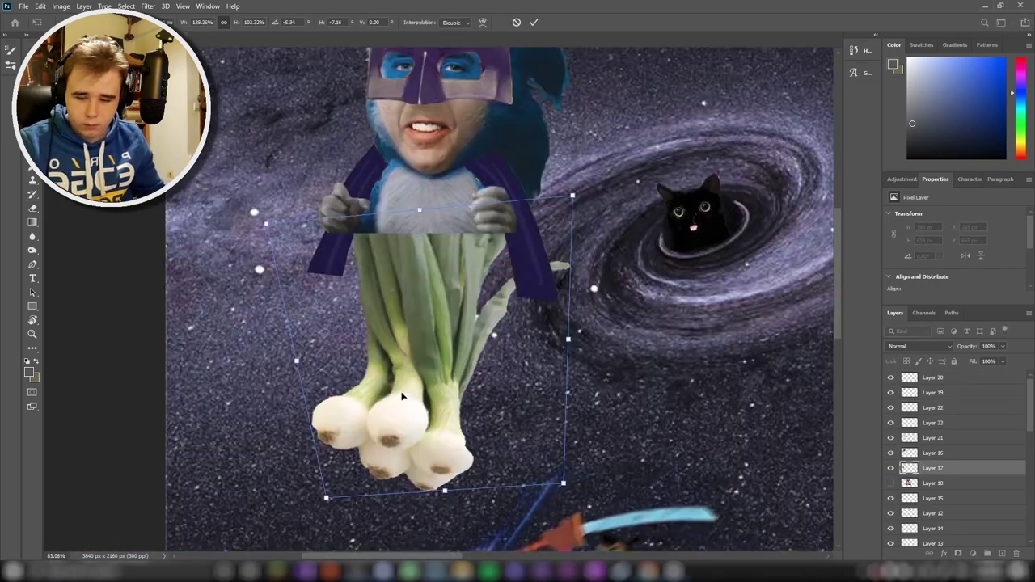
{"action": "key", "text": "Return"}
{"action": "scroll", "coordinate": [362, 295], "scroll_direction": "up", "scroll_amount": 5, "text": "alt"}
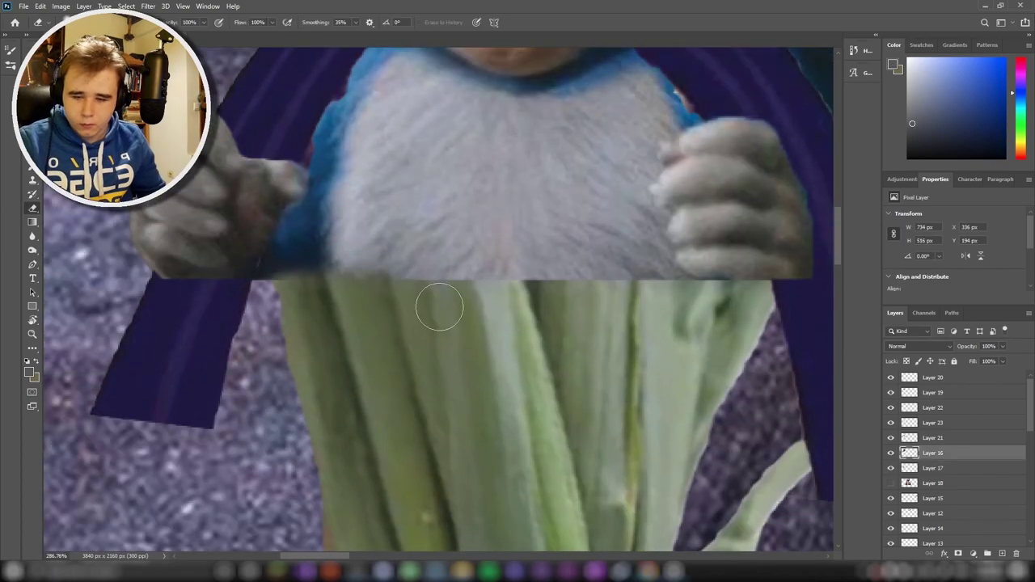
{"action": "scroll", "coordinate": [437, 300], "scroll_direction": "down", "scroll_amount": 1, "text": "alt"}
- Erase the seam at the spring onion's top edge, adjusting the brush size
{"action": "key", "text": "e"}
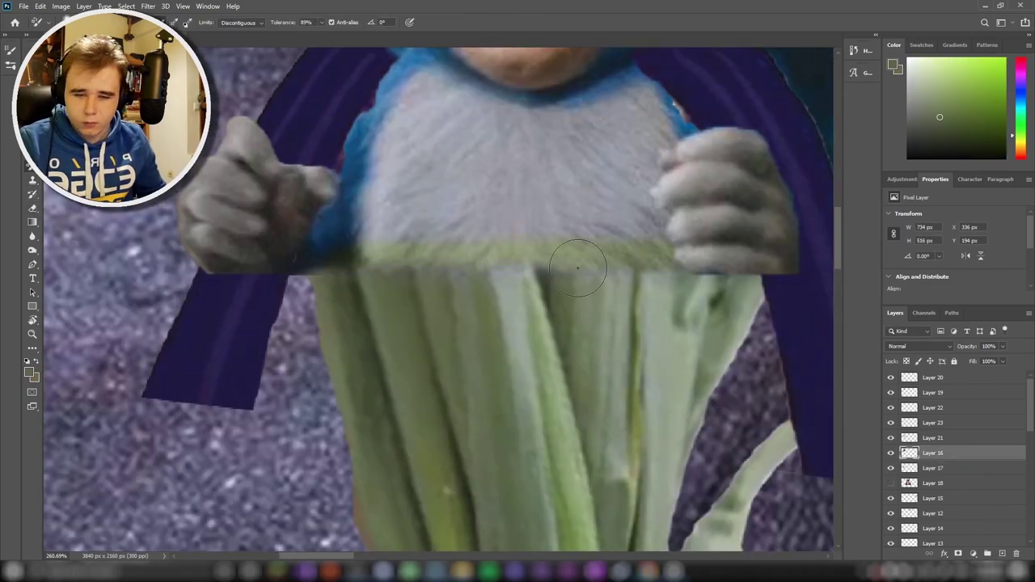
{"action": "key", "text": "alt+bracketleft"}
{"action": "scroll", "coordinate": [415, 297], "scroll_direction": "down", "scroll_amount": 5, "text": "alt"}
{"action": "scroll", "coordinate": [414, 297], "scroll_direction": "up", "scroll_amount": 5, "text": "alt"}
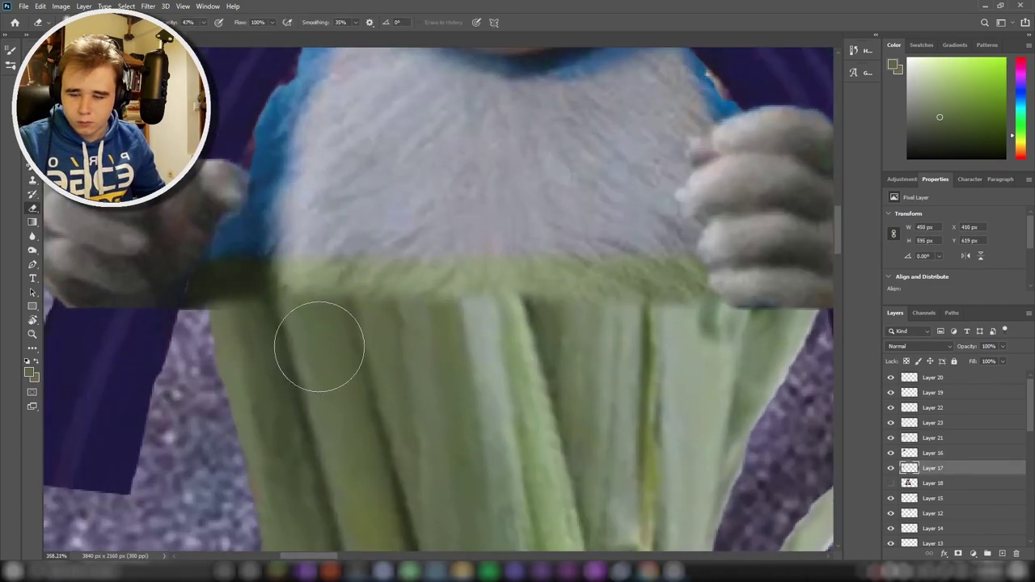
{"action": "key", "text": "alt+bracketright"}
{"action": "scroll", "coordinate": [335, 237], "scroll_direction": "down", "scroll_amount": 3, "text": "alt"}
{"action": "scroll", "coordinate": [335, 237], "scroll_direction": "down", "scroll_amount": 3, "text": "alt"}
{"action": "key", "text": "w"}
{"action": "scroll", "coordinate": [242, 202], "scroll_direction": "up", "scroll_amount": 2, "text": "alt"}
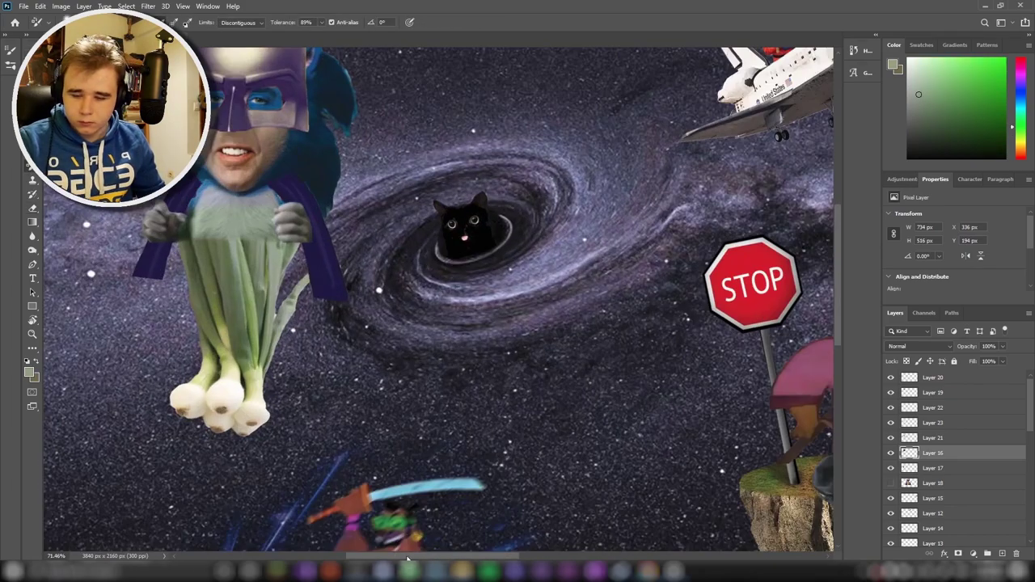
{"action": "scroll", "coordinate": [389, 405], "scroll_direction": "up", "scroll_amount": 2}
{"action": "scroll", "coordinate": [370, 311], "scroll_direction": "up", "scroll_amount": 2, "text": "alt"}
{"action": "scroll", "coordinate": [370, 311], "scroll_direction": "up", "scroll_amount": 1, "text": "alt"}
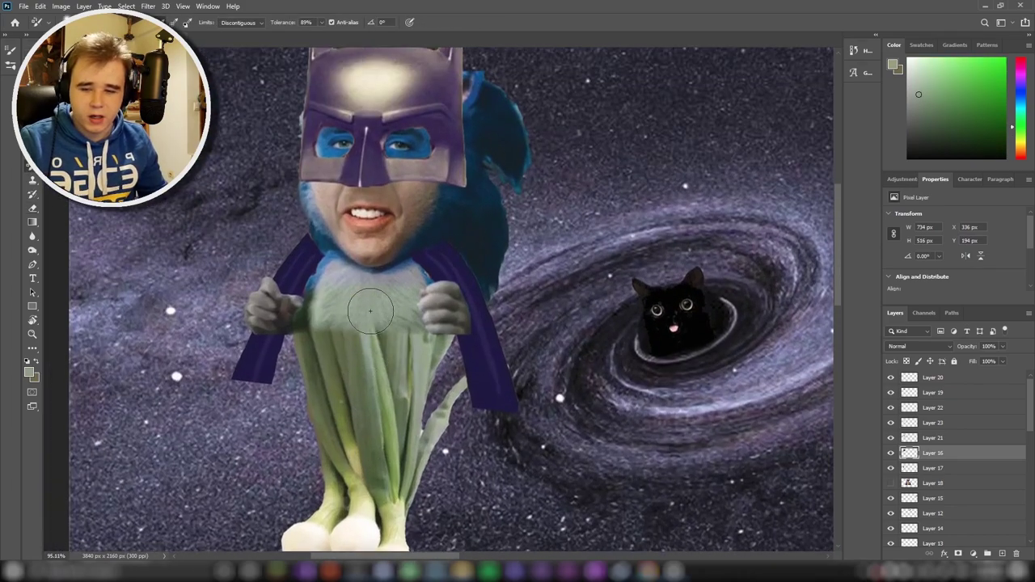
{"action": "scroll", "coordinate": [376, 300], "scroll_direction": "up", "scroll_amount": 1, "text": "alt"}
{"action": "scroll", "coordinate": [388, 279], "scroll_direction": "up", "scroll_amount": 1, "text": "alt"}
{"action": "scroll", "coordinate": [391, 275], "scroll_direction": "down", "scroll_amount": 3, "text": "alt"}
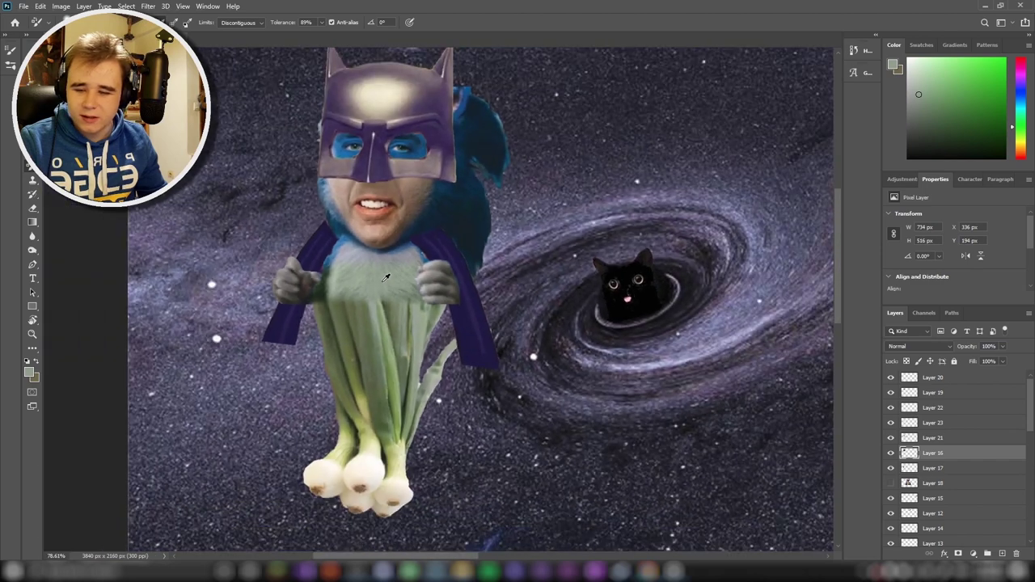
{"action": "scroll", "coordinate": [386, 277], "scroll_direction": "down", "scroll_amount": 3, "text": "alt"}
- Flip the caped Sonic and spring-onion figure horizontally and move it to the far left edge
{"action": "key", "text": "v"}
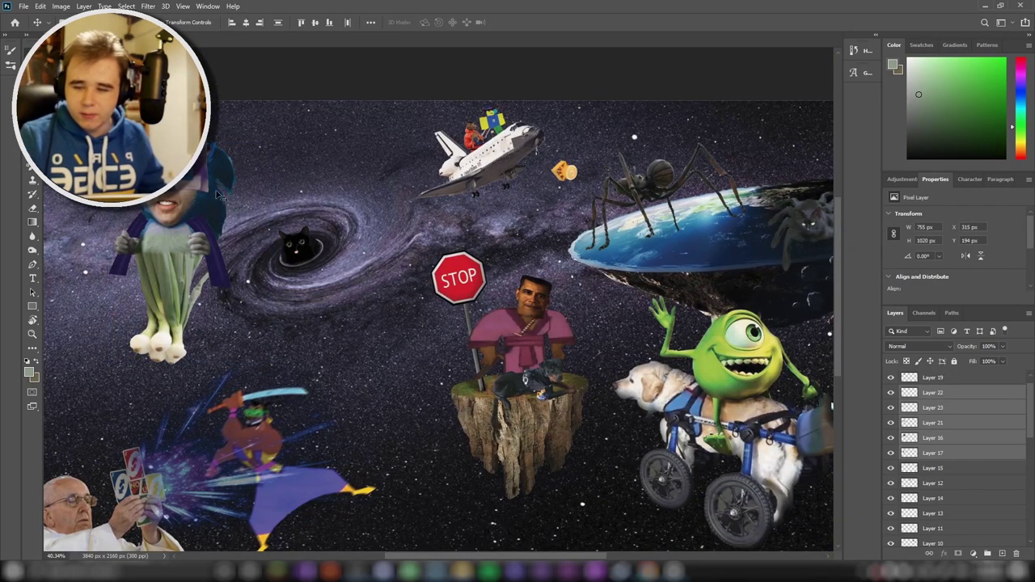
{"action": "mouse_move", "coordinate": [222, 179]}
{"action": "left_mouse_down"}
{"action": "mouse_move", "coordinate": [226, 161]}
{"action": "mouse_move", "coordinate": [204, 180]}
{"action": "left_mouse_up"}
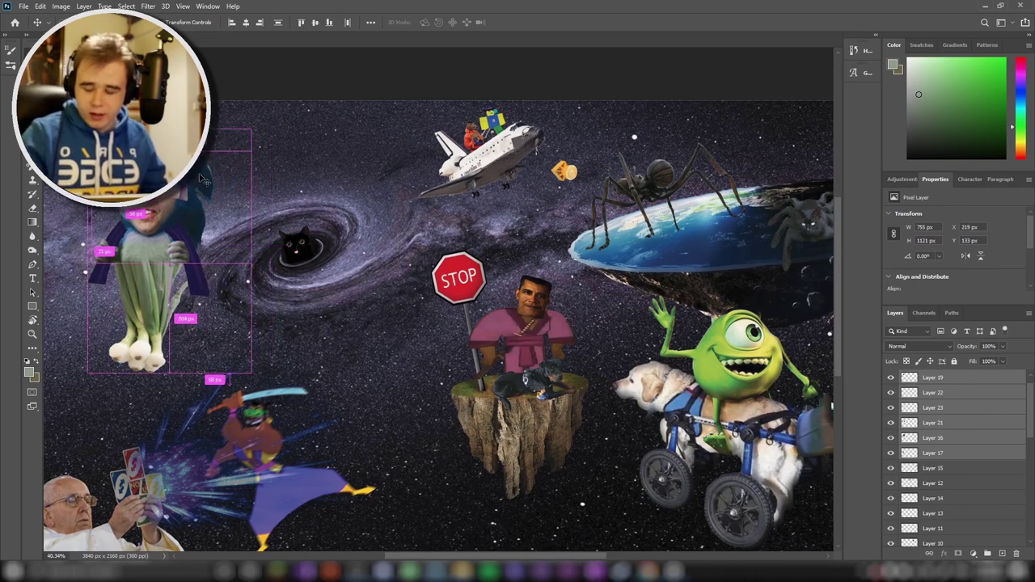
{"action": "key", "text": "ctrl+t"}
{"action": "right_click", "coordinate": [202, 247]}
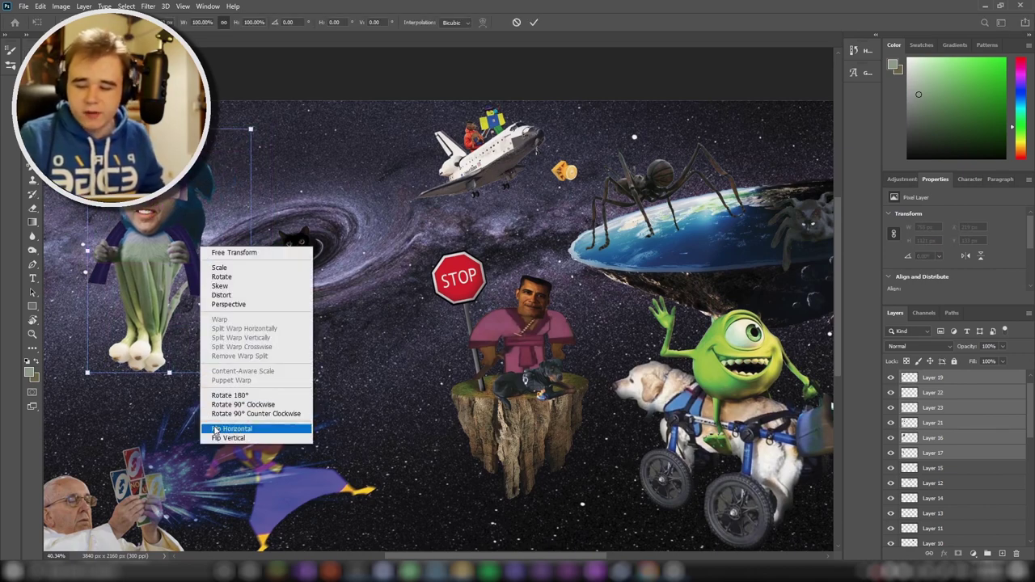
{"action": "left_click", "coordinate": [216, 429]}
{"action": "left_click_drag", "start_coordinate": [217, 240], "coordinate": [133, 258]}
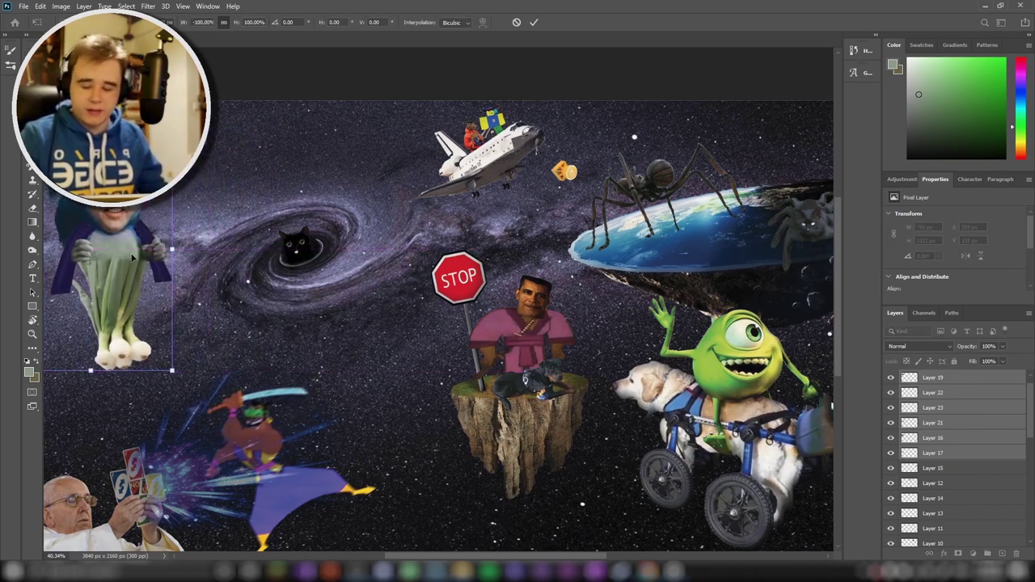
{"action": "key", "text": "Return"}
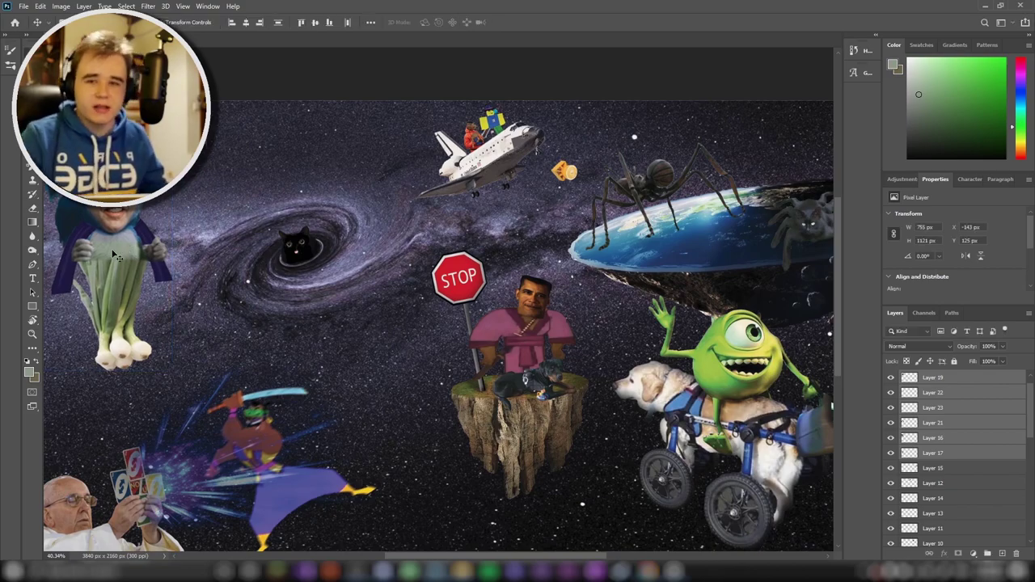